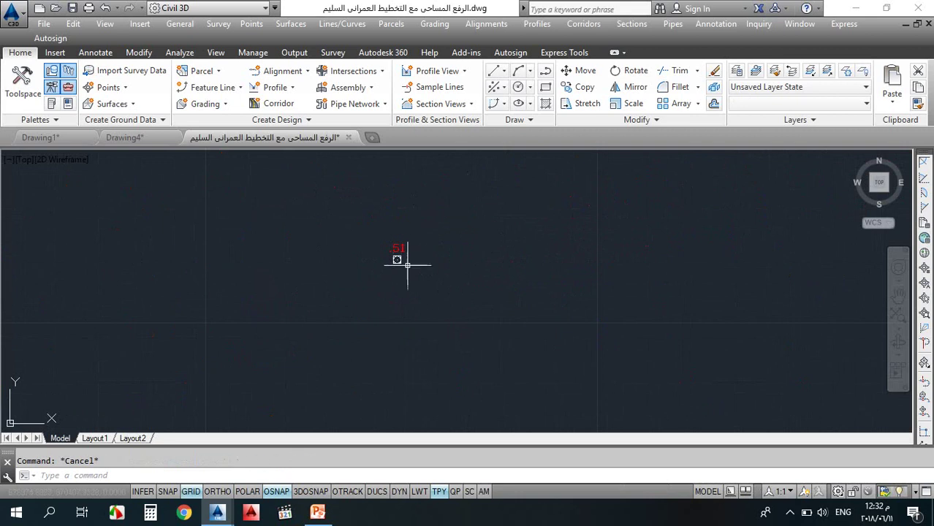
# Inspect the properties of the survey point below the .51 elevation label, including its Position X, Y and Z
pyautogui.click(397, 252)
pyautogui.press('Escape')
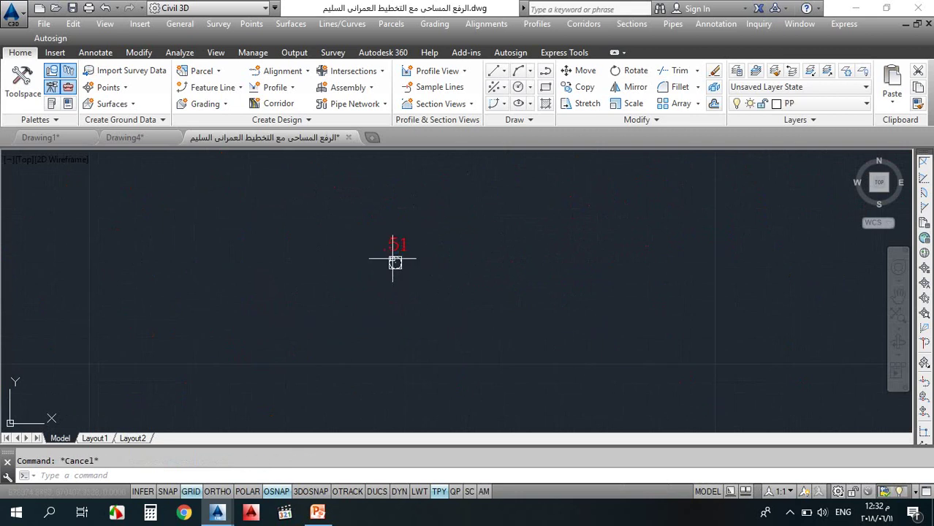
pyautogui.scroll(3, 392, 255)
pyautogui.click(404, 260)
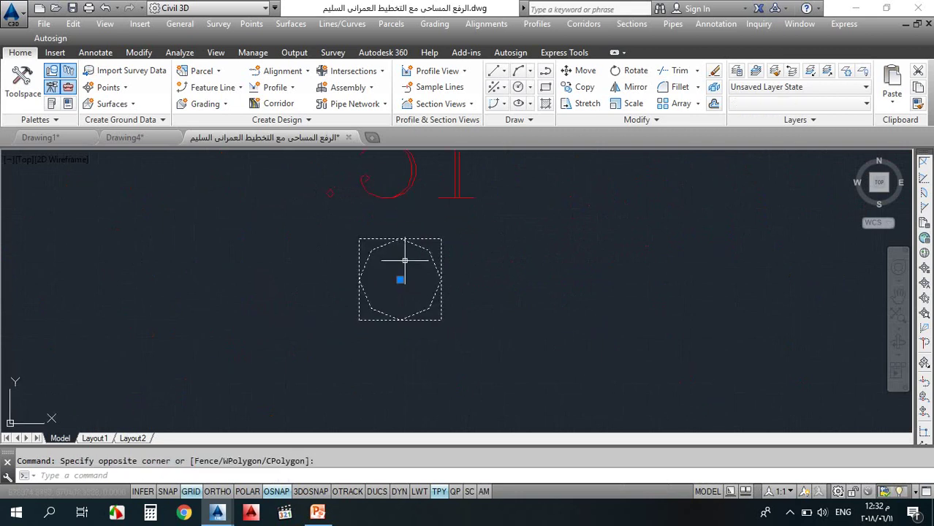
pyautogui.write('mo')
pyautogui.press('Return')
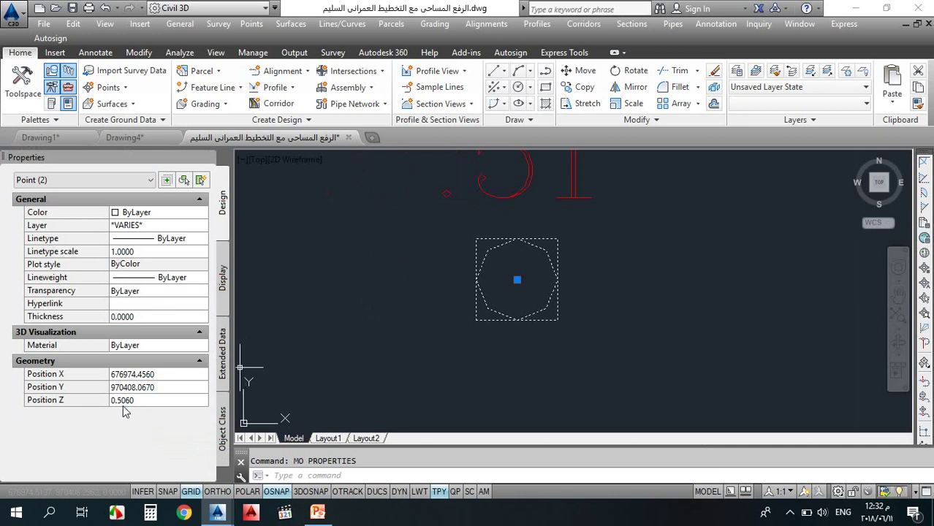
pyautogui.scroll(-3, 433, 291)
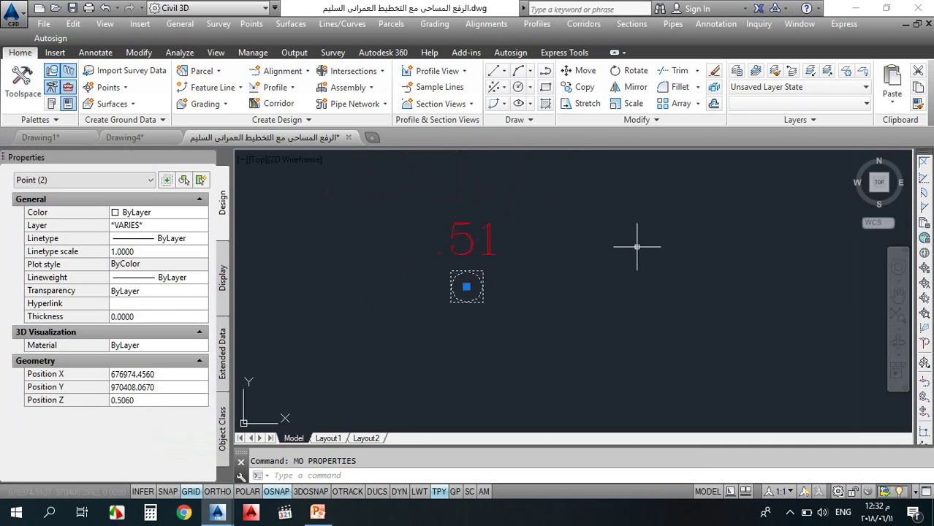
pyautogui.press('Escape')
# Examine the spread of survey points and their elevation labels across the whole site
pyautogui.scroll(-4, 629, 245)
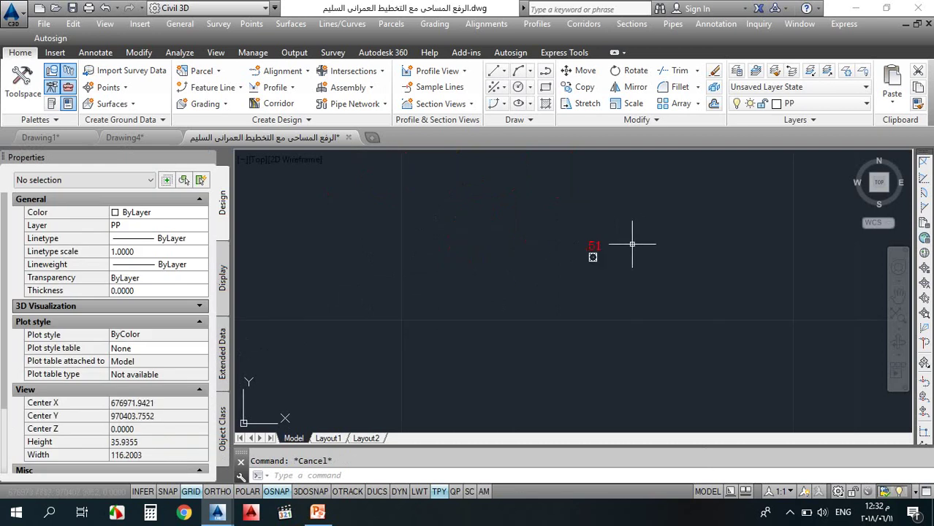
pyautogui.scroll(-15, 628, 244)
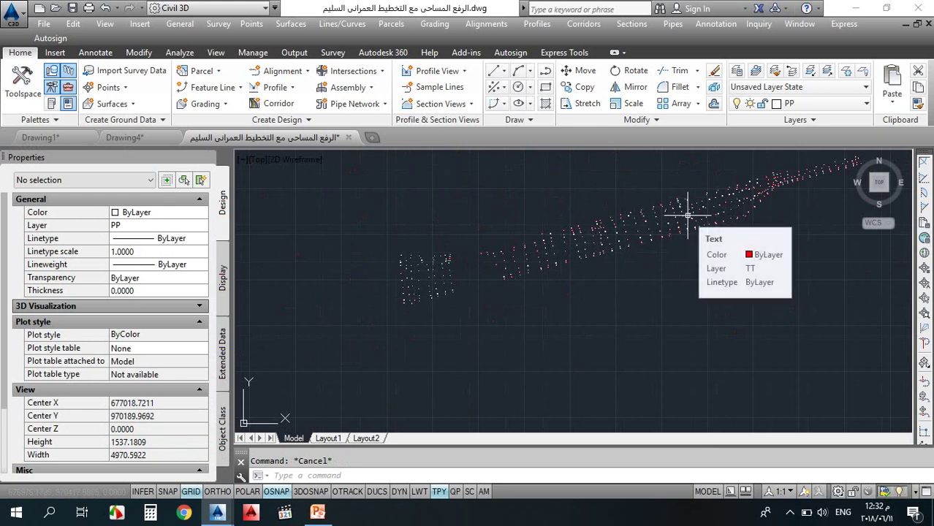
pyautogui.scroll(8, 668, 220)
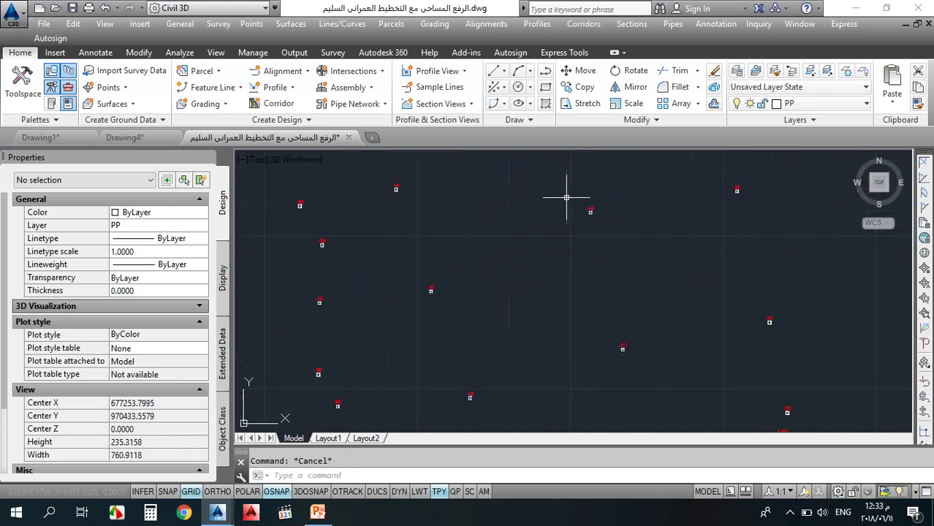
pyautogui.scroll(14, 567, 197)
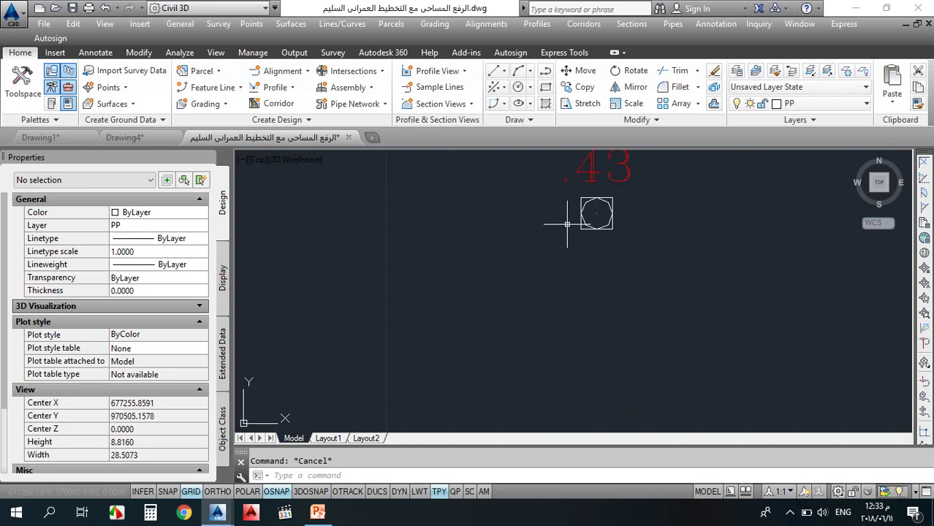
pyautogui.scroll(-18, 567, 224)
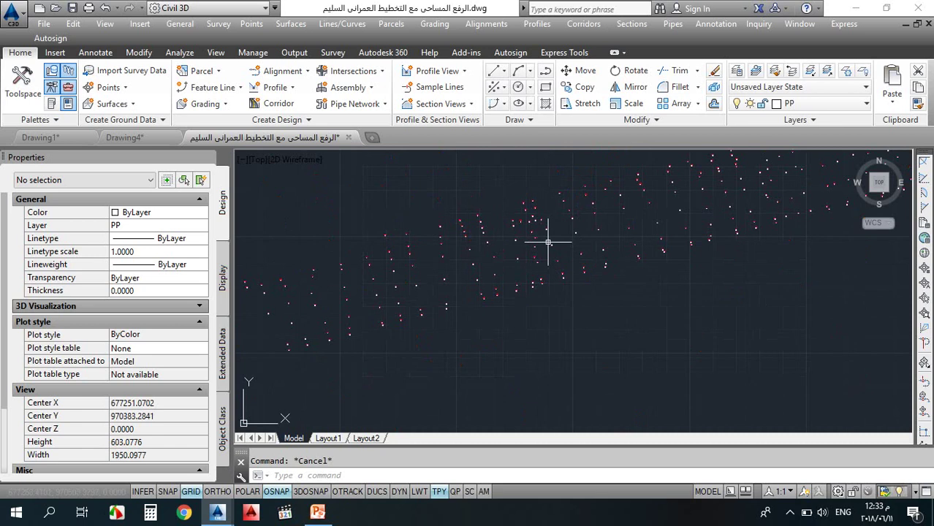
pyautogui.scroll(-6, 567, 235)
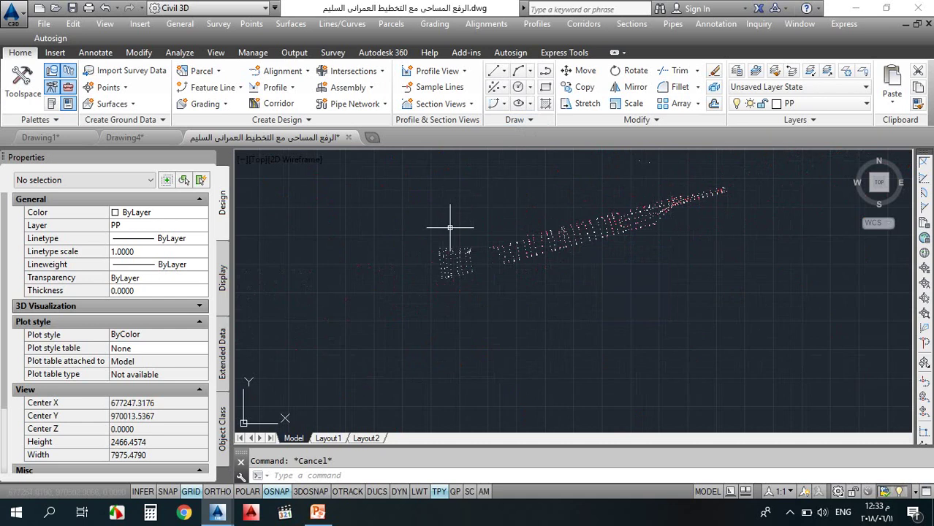
# Switch to the PowerPoint presentation and review the Surface Creation slide's Create Surface, Surface Defination and Drawing Object boxes
pyautogui.click(317, 513)
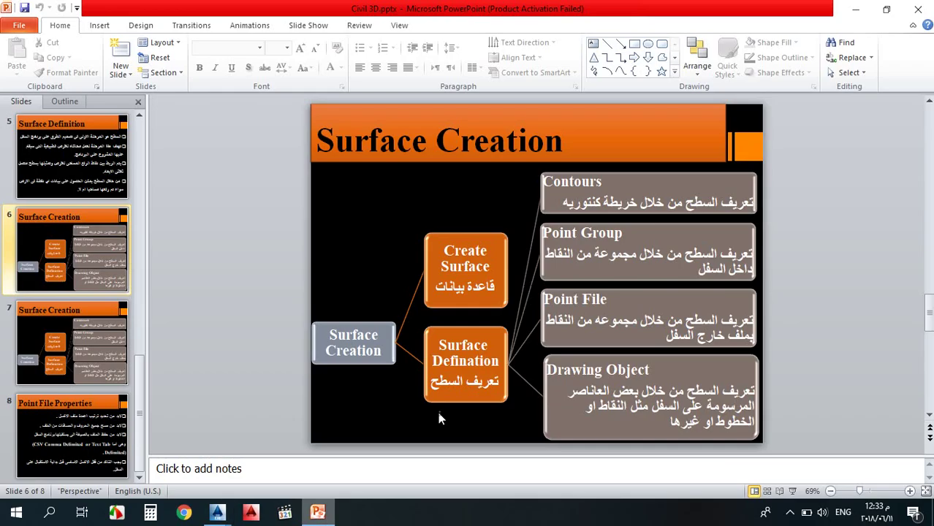
pyautogui.click(568, 373)
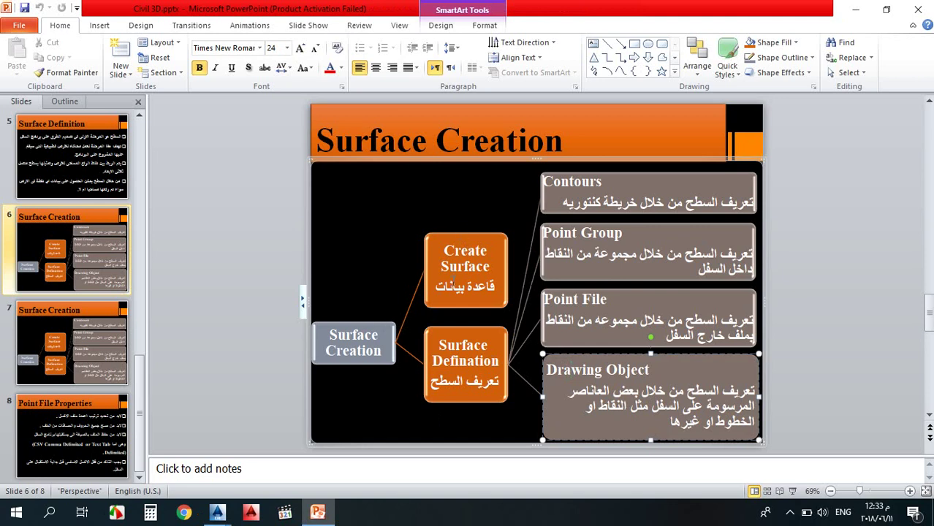
pyautogui.click(453, 282)
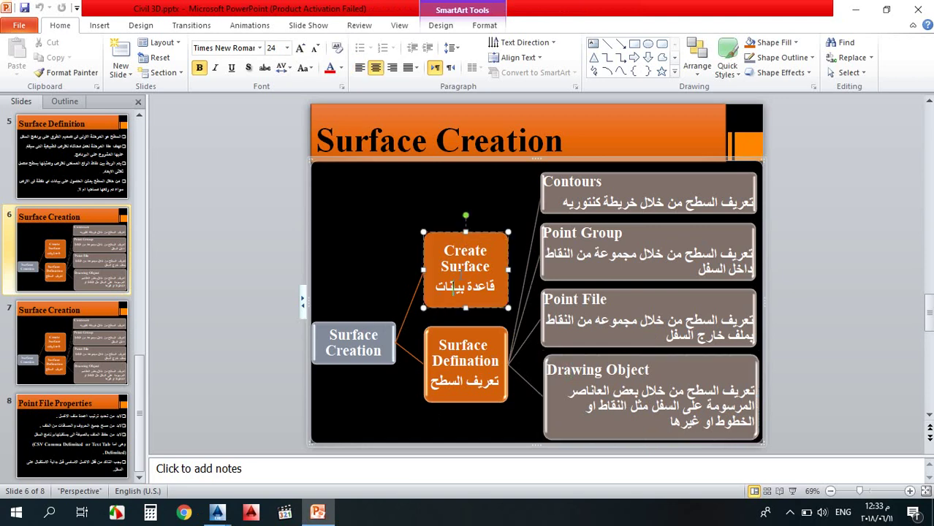
pyautogui.click(443, 340)
pyautogui.click(542, 365)
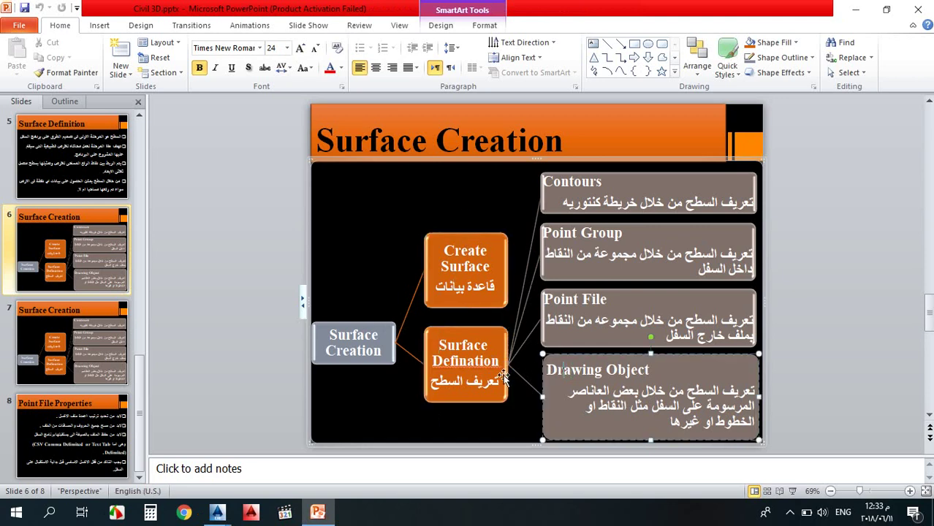
pyautogui.click(277, 334)
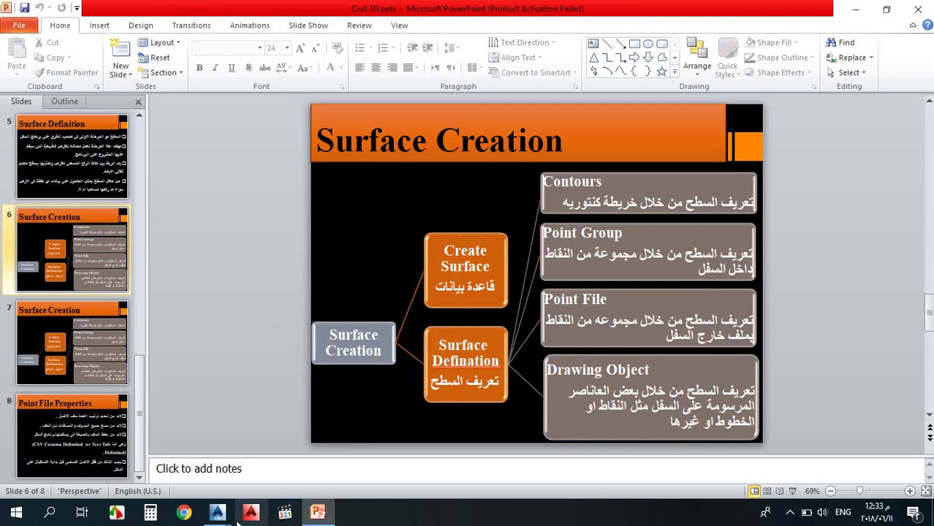
# Switch back to Civil 3D and create a new drawing from the _AutoCAD Civil 3D (Metric) NCS.dwt template
pyautogui.moveTo(218, 512)
pyautogui.click(306, 478)
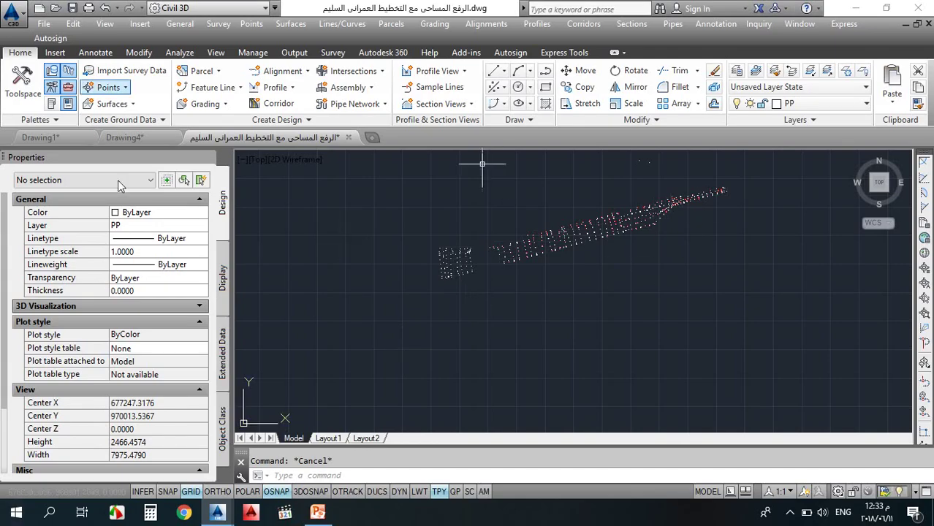
pyautogui.click(307, 226)
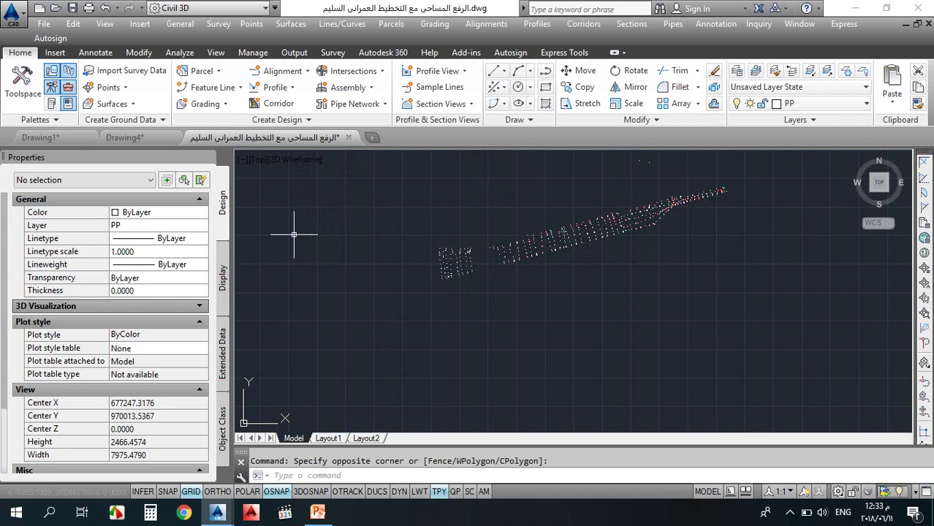
pyautogui.click(13, 13)
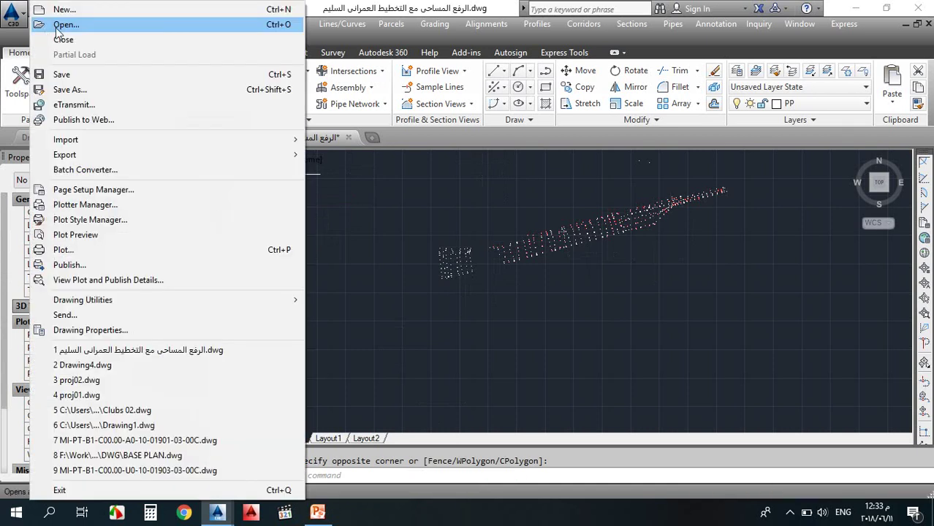
pyautogui.click(65, 10)
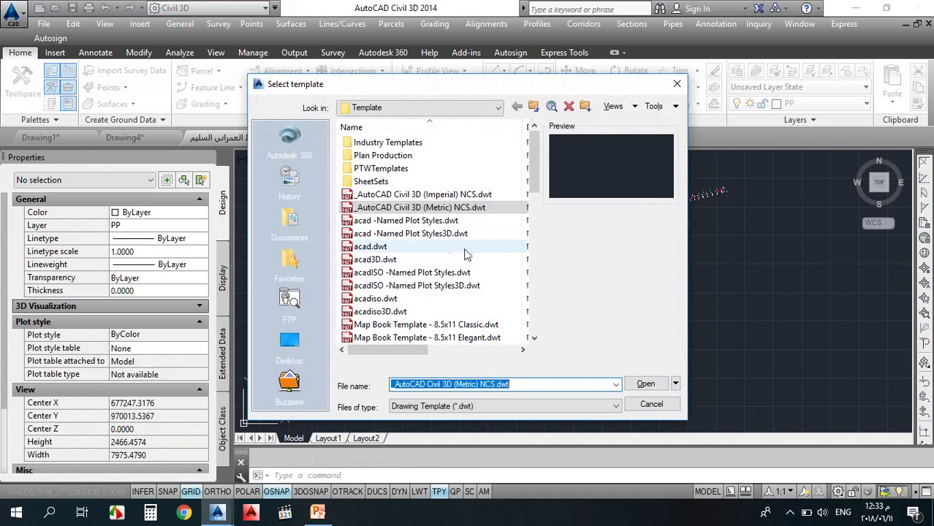
pyautogui.click(645, 385)
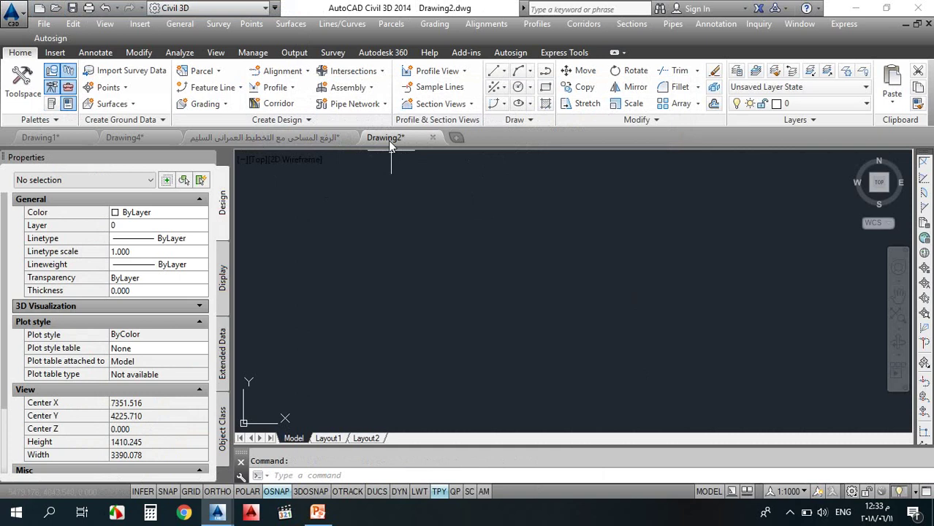
# Copy all points and labels of both point clusters in the original survey drawing to the clipboard
pyautogui.click(307, 137)
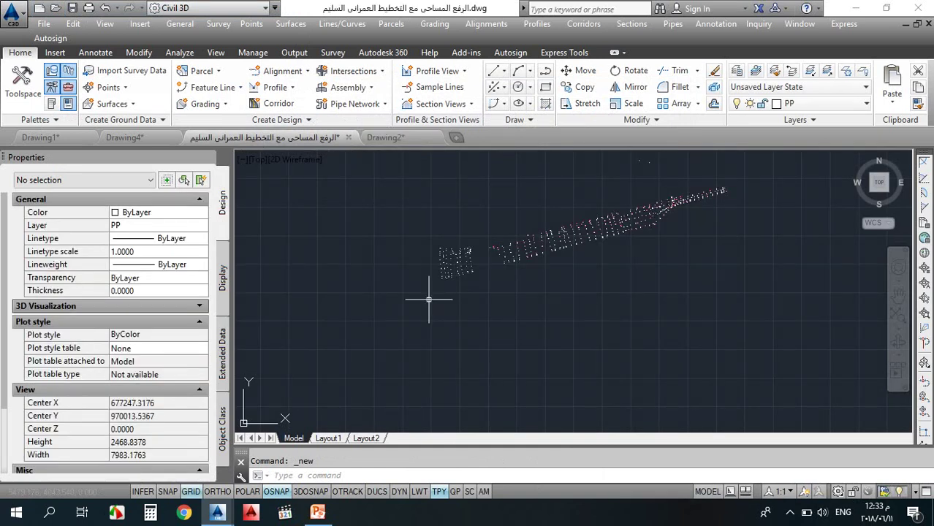
pyautogui.hotkey('ctrl', 'c')
pyautogui.click(763, 181)
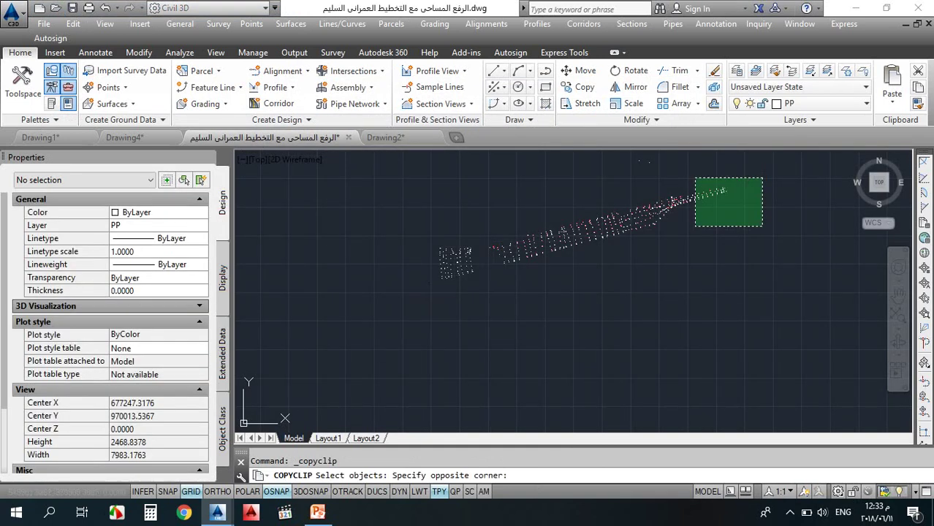
pyautogui.click(361, 312)
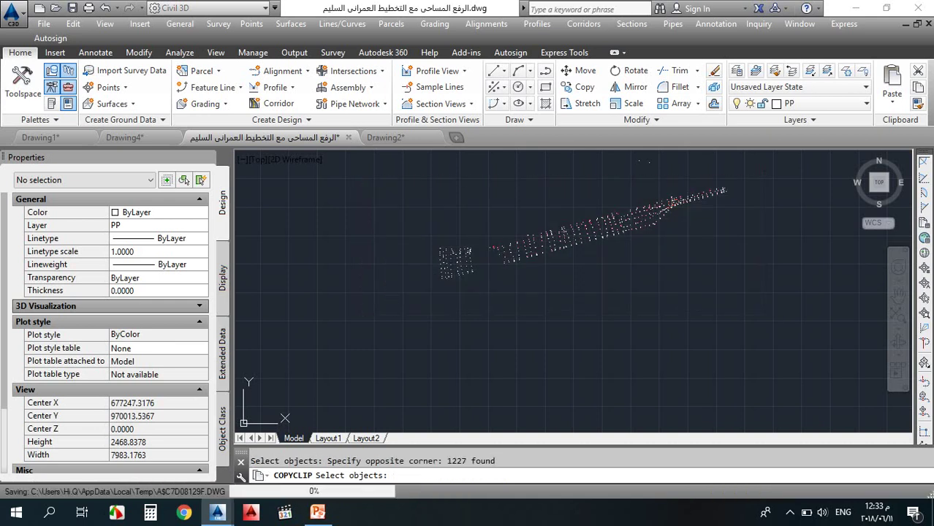
pyautogui.press('Return')
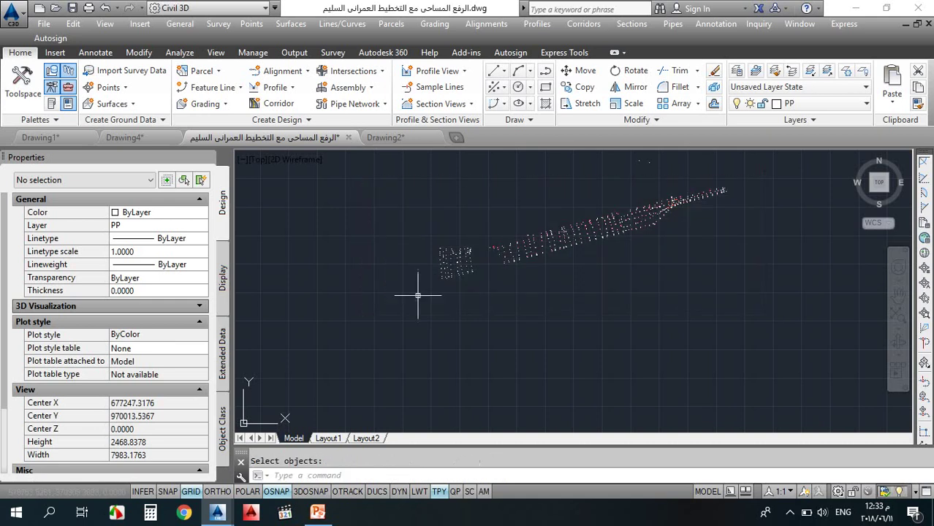
# Paste the copied survey points into Drawing2 at their original coordinates and zoom to the drawing extents
pyautogui.click(398, 139)
pyautogui.click(73, 24)
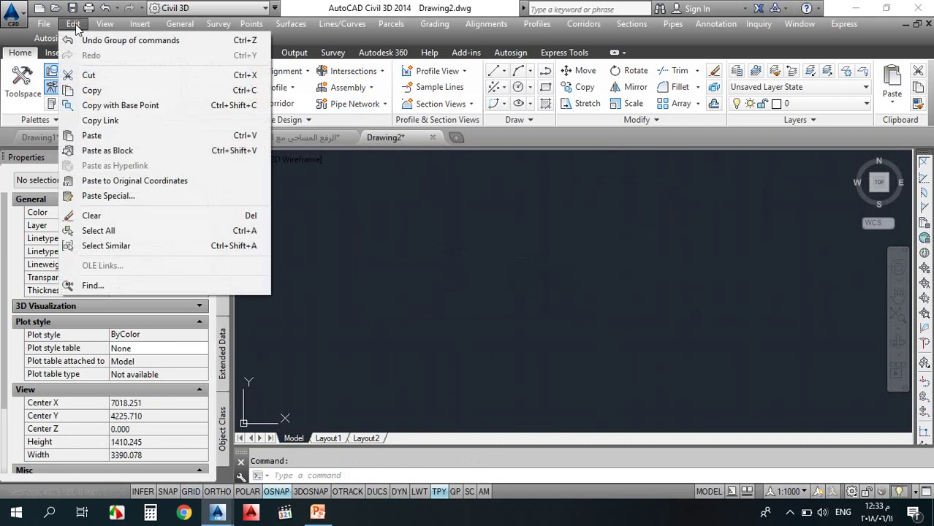
pyautogui.click(135, 180)
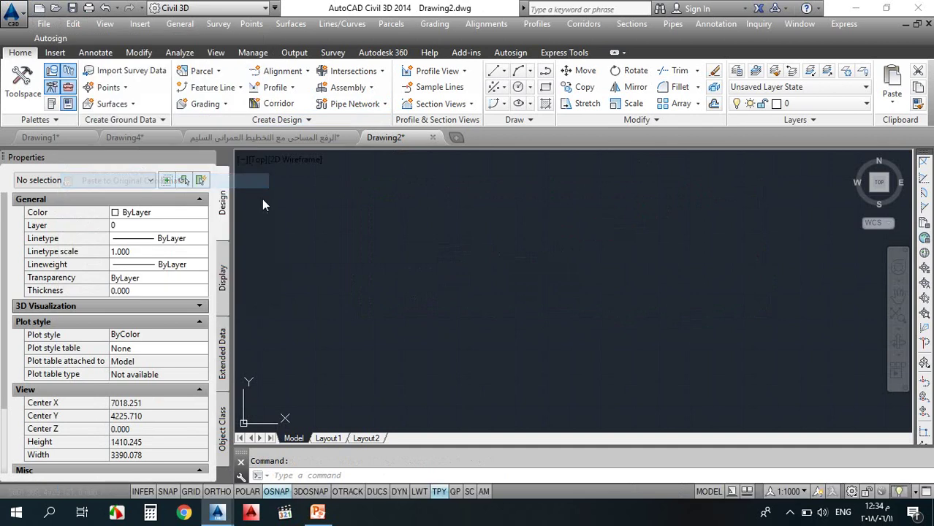
pyautogui.click(481, 347)
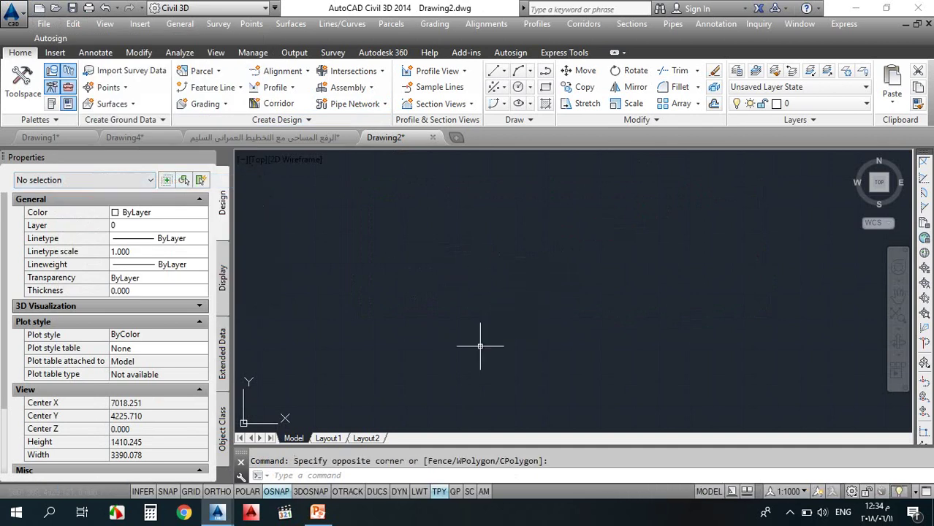
pyautogui.write('z')
pyautogui.press('Return')
pyautogui.write('e')
pyautogui.press('Return')
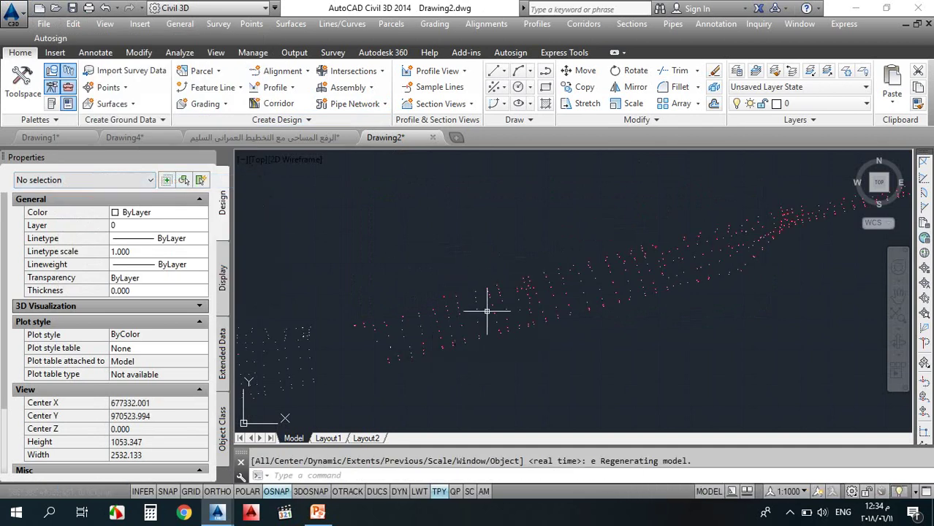
# Check one pasted point and its .45 elevation label up close
pyautogui.scroll(10, 482, 292)
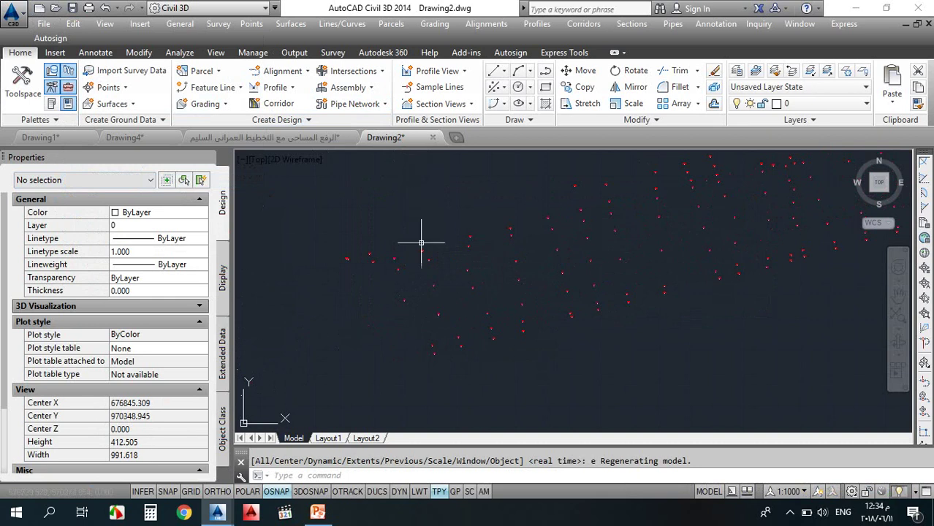
pyautogui.scroll(10, 455, 279)
pyautogui.click(531, 287)
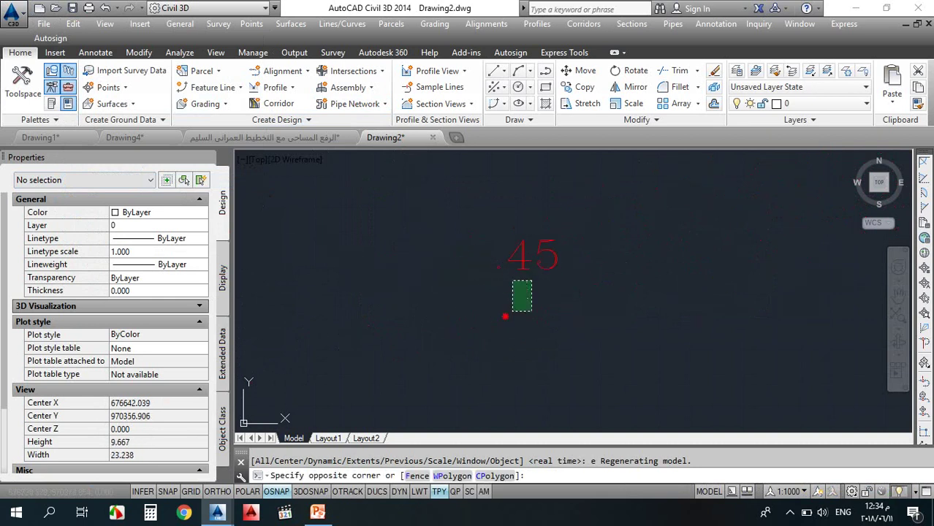
pyautogui.click(501, 315)
pyautogui.press('Escape')
# Erase the separate western block of survey points, keeping only the long strip of points
pyautogui.scroll(-8, 509, 309)
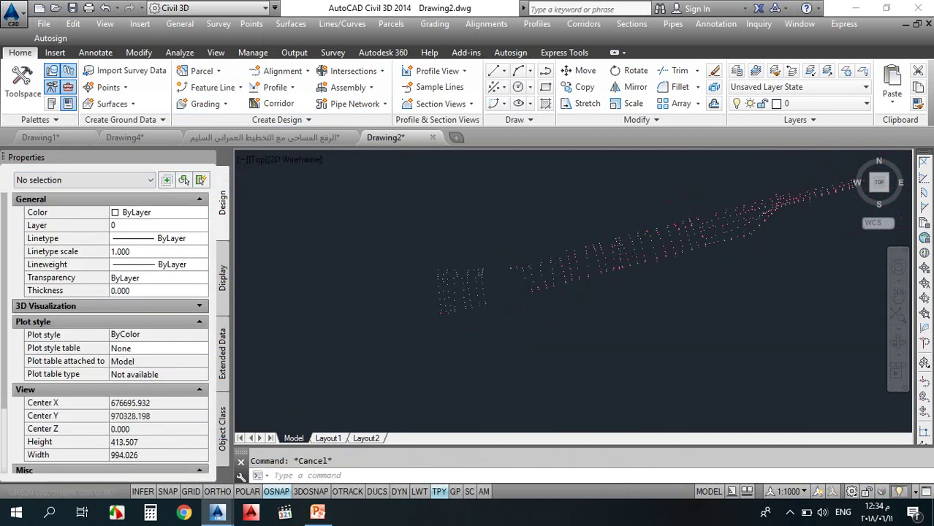
pyautogui.write('e')
pyautogui.press('Return')
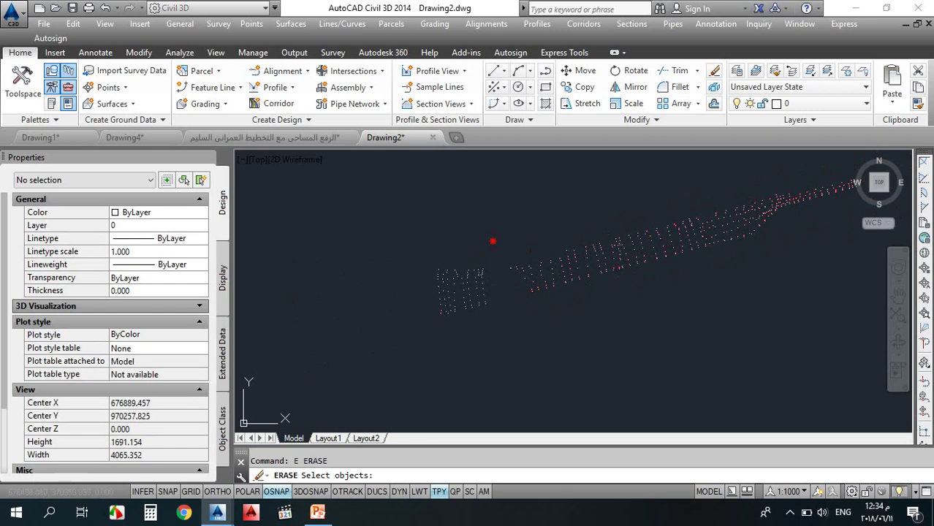
pyautogui.click(503, 223)
pyautogui.click(371, 366)
pyautogui.press('Return')
pyautogui.scroll(-4, 422, 321)
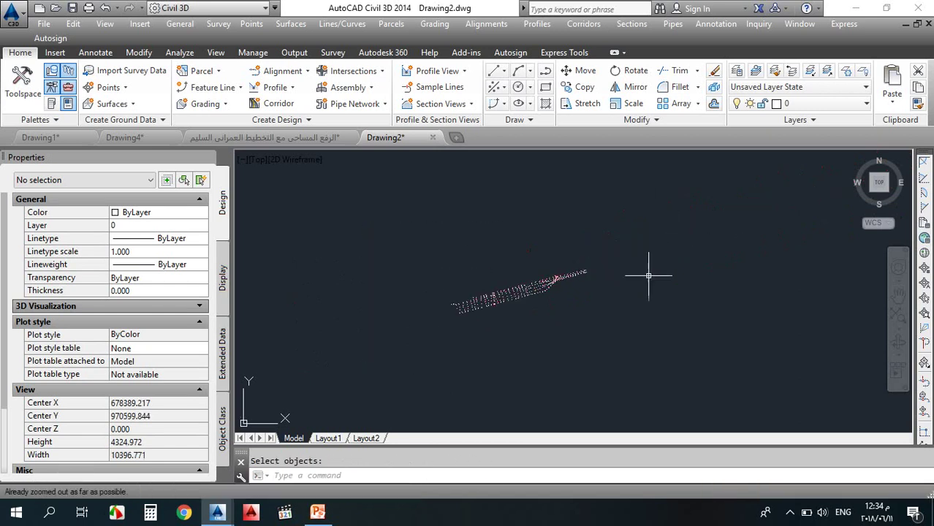
pyautogui.scroll(4, 516, 253)
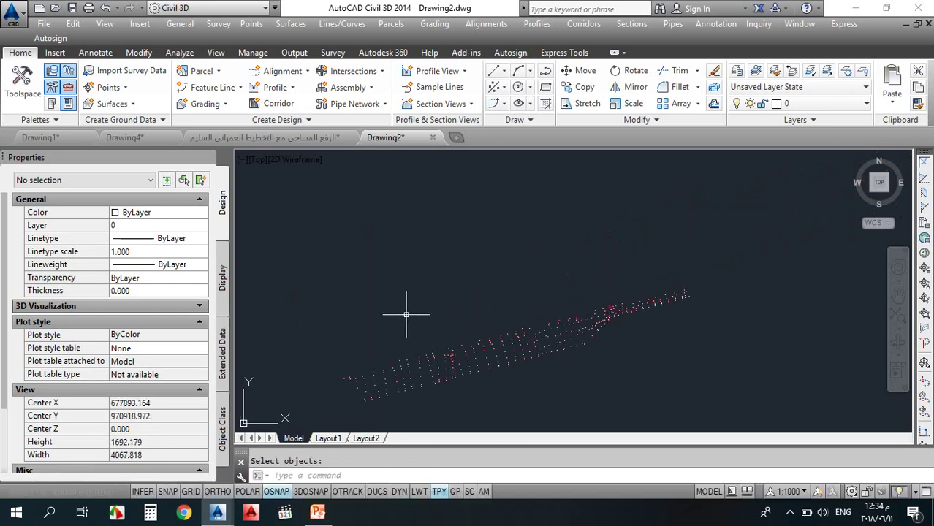
pyautogui.scroll(-2, 514, 255)
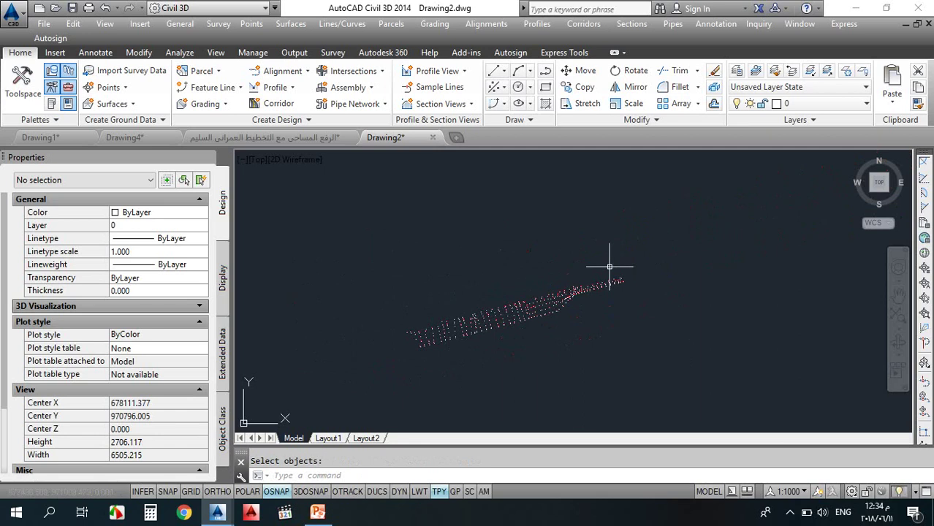
# Review the Surface Creation slide in the PowerPoint presentation and return to the Civil 3D drawing
pyautogui.click(663, 255)
pyautogui.click(626, 299)
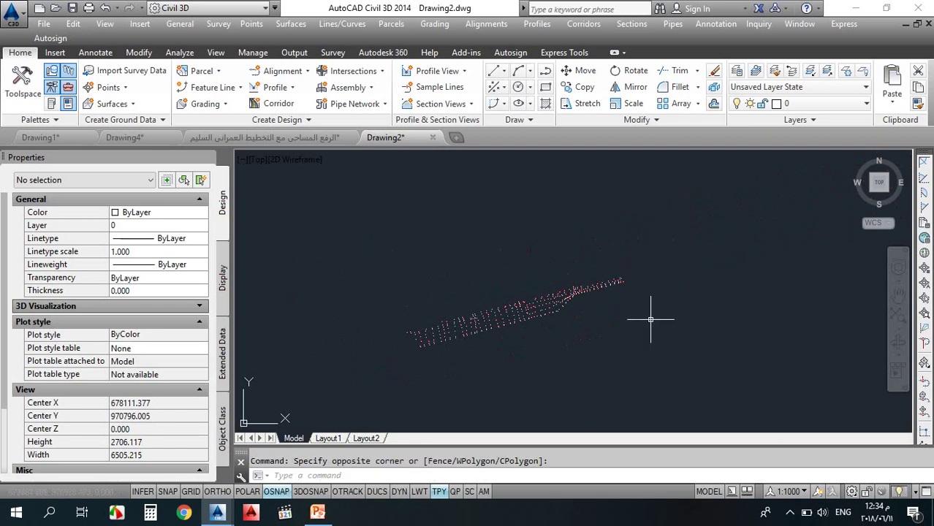
pyautogui.click(317, 512)
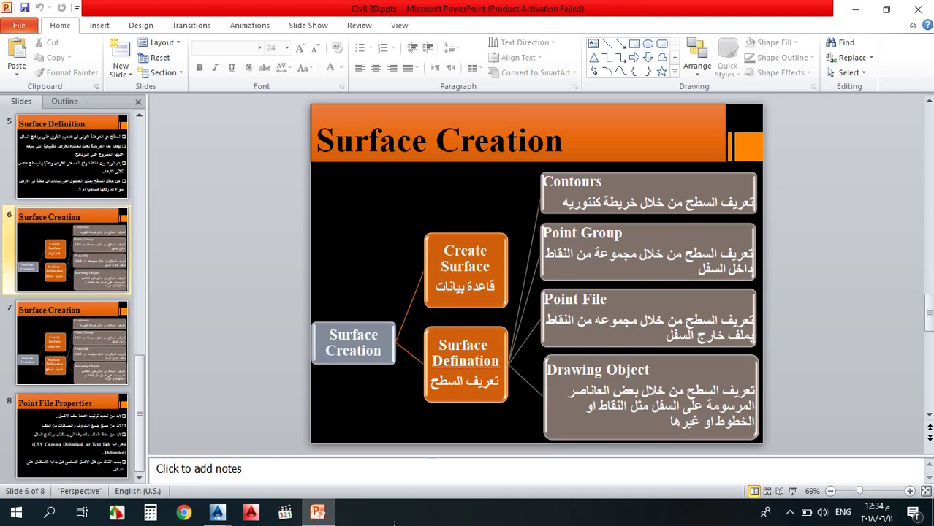
pyautogui.click(317, 512)
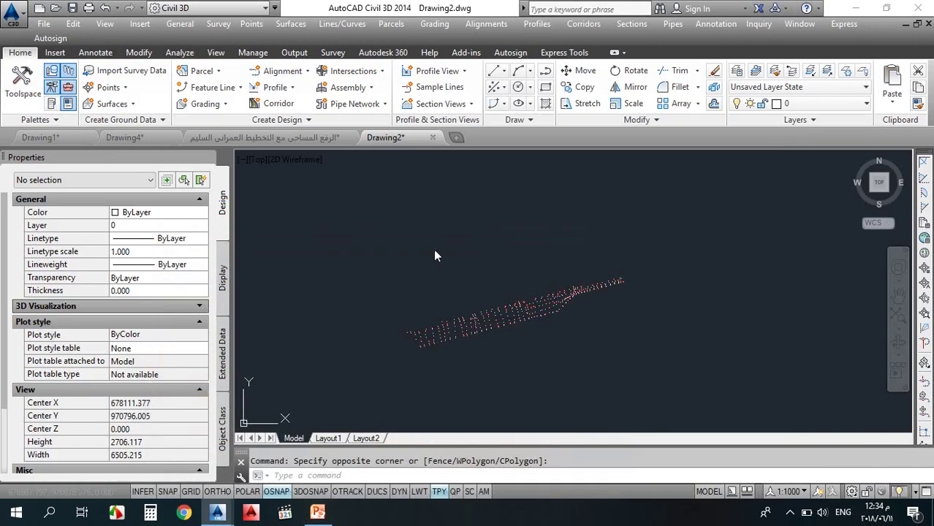
pyautogui.click(429, 220)
pyautogui.click(372, 270)
# Close the Properties palette and show the Toolspace with the Prospector tree of Drawing2
pyautogui.click(208, 159)
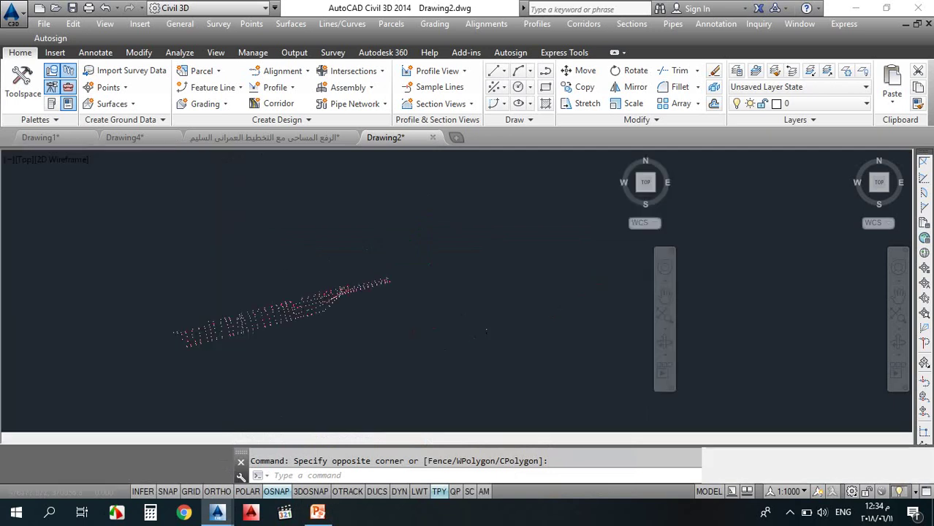
pyautogui.click(28, 83)
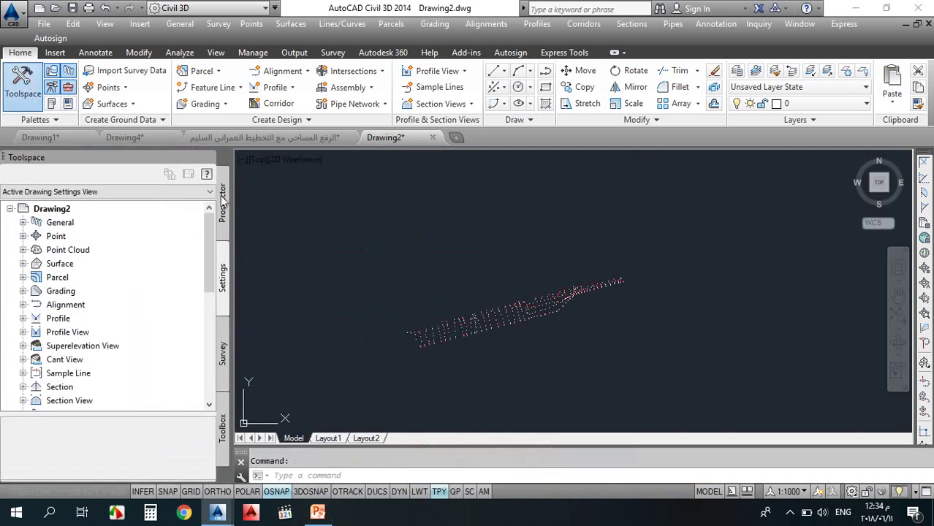
pyautogui.click(223, 202)
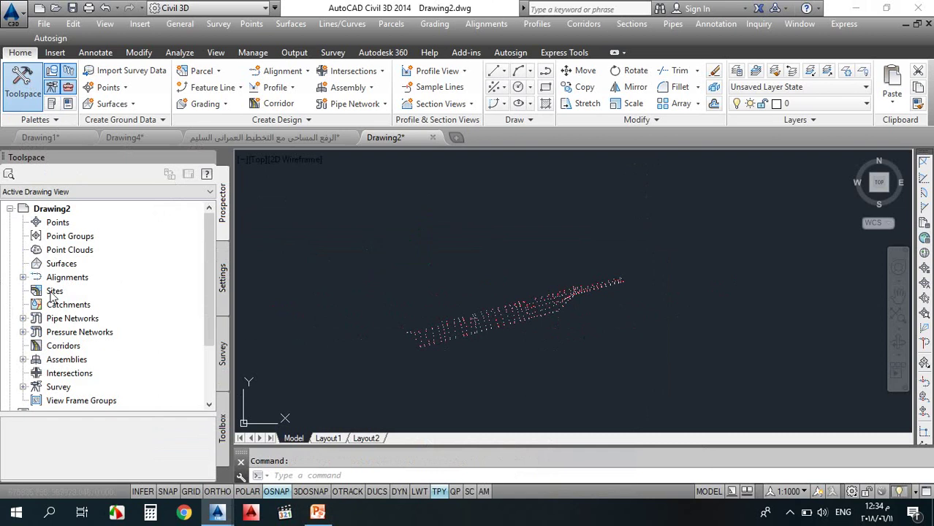
# Create a new TIN surface named NNN on layer C-TOPO with the style Contours 2m and 10m (Background)
pyautogui.rightClick(64, 265)
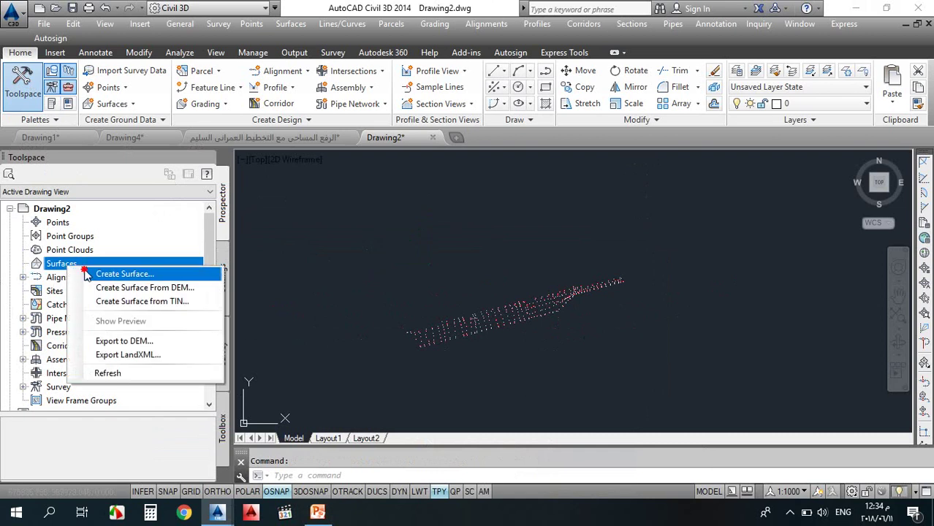
pyautogui.click(86, 272)
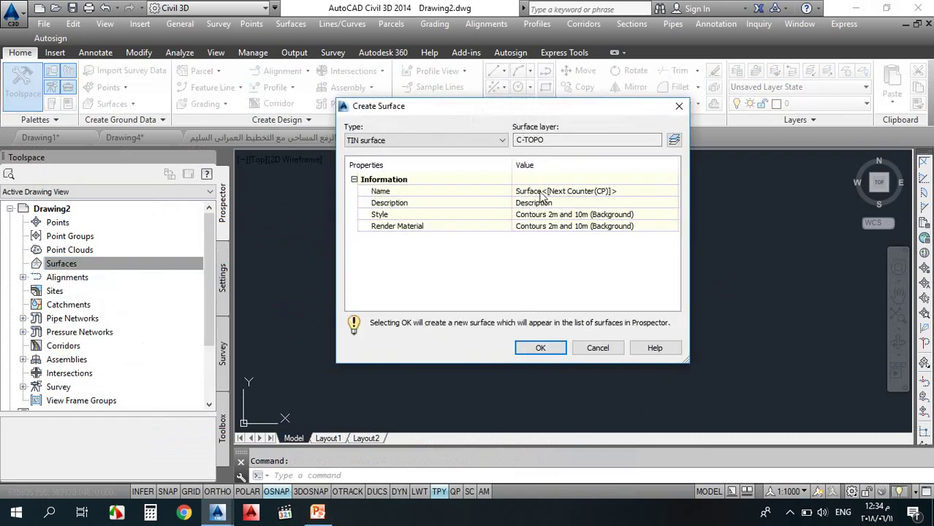
pyautogui.click(542, 192)
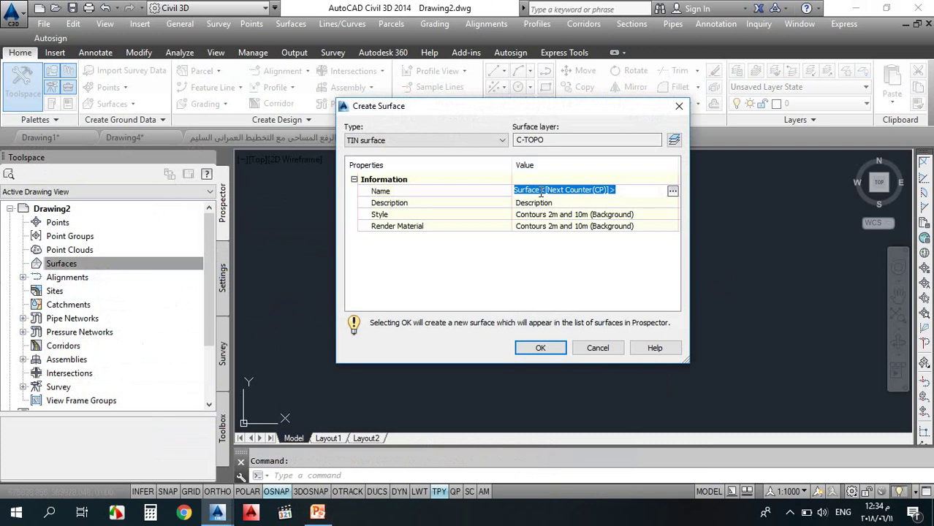
pyautogui.write('NNN')
pyautogui.click(540, 347)
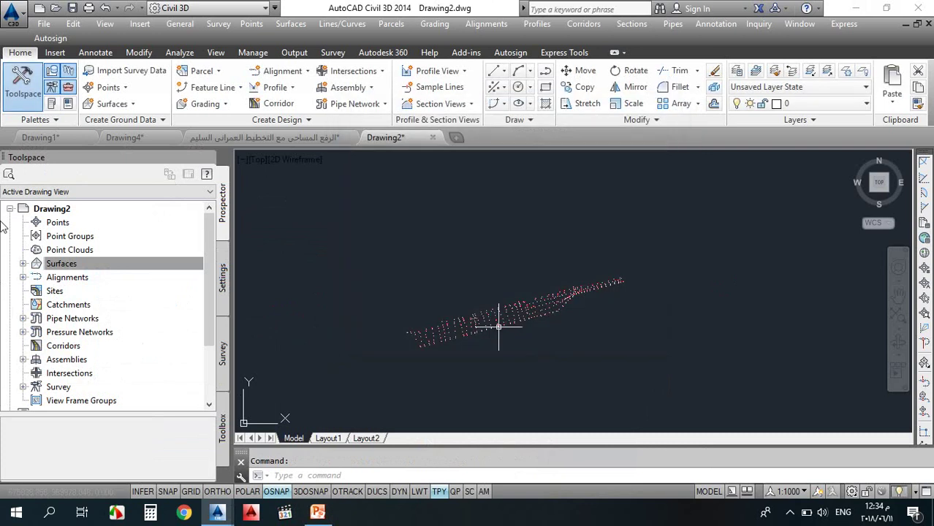
# Start adding drawing objects to the definition of surface NNN, with Points as the object type
pyautogui.click(23, 264)
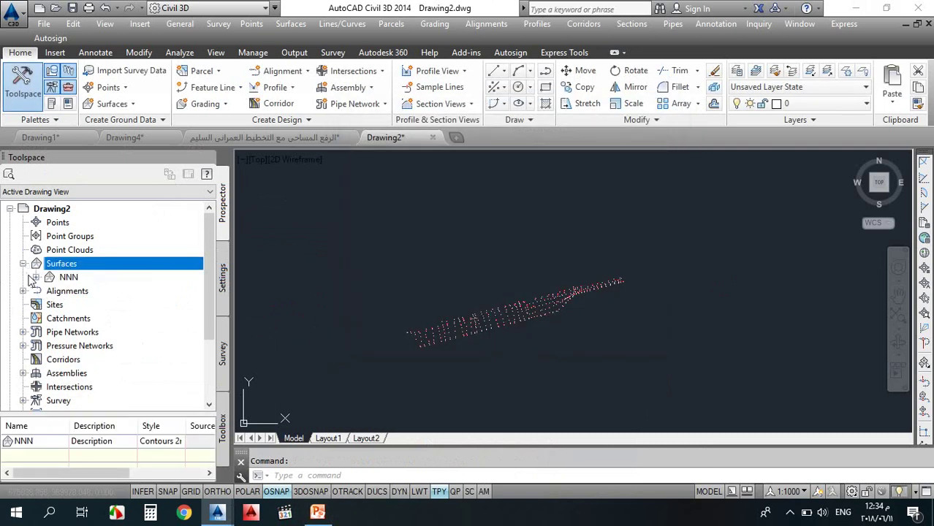
pyautogui.click(36, 278)
pyautogui.click(49, 318)
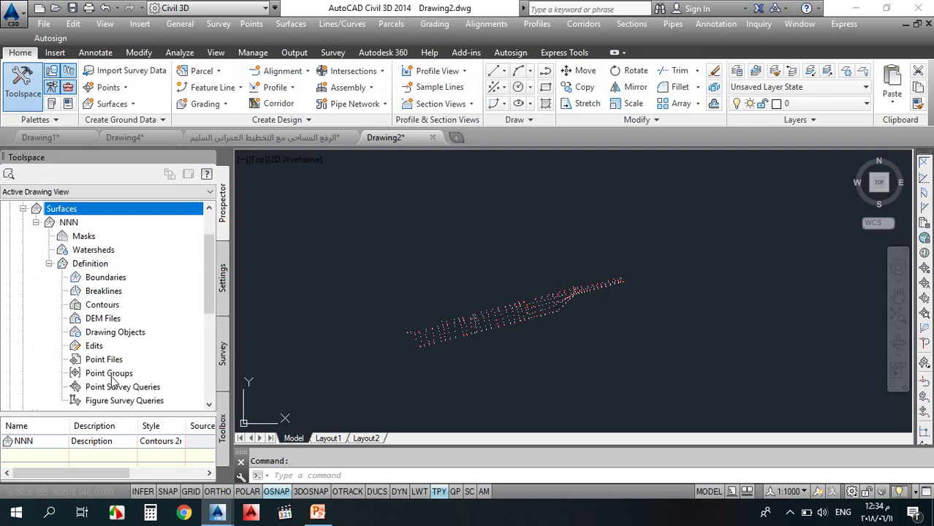
pyautogui.click(117, 332)
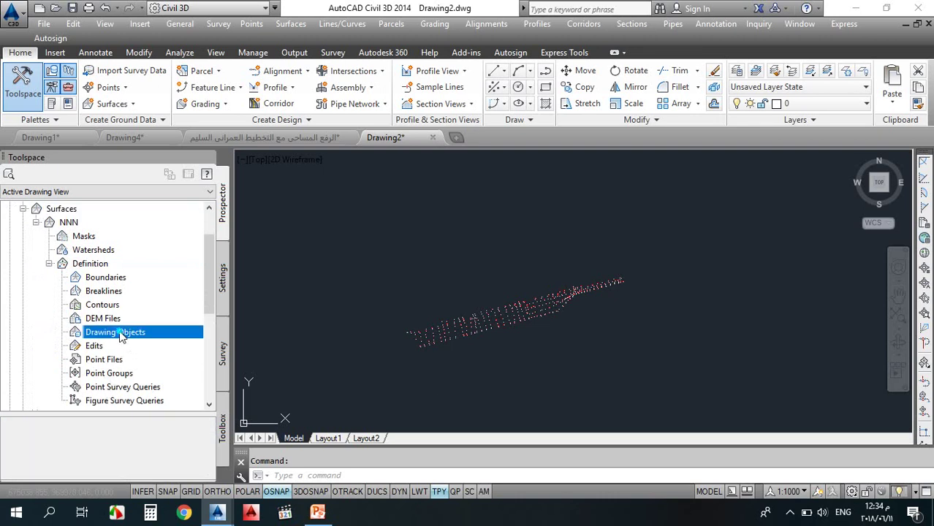
pyautogui.rightClick(120, 336)
pyautogui.click(157, 340)
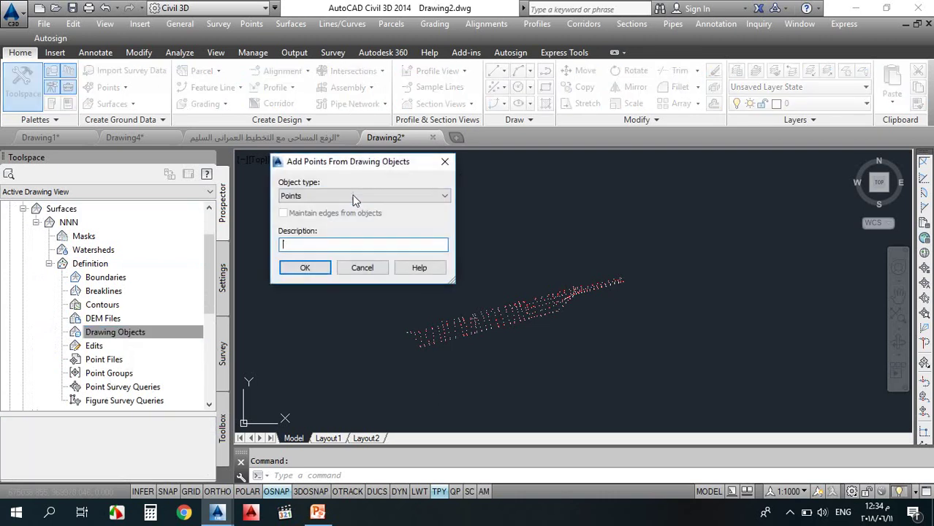
pyautogui.moveTo(368, 165); pyautogui.dragTo(391, 150)
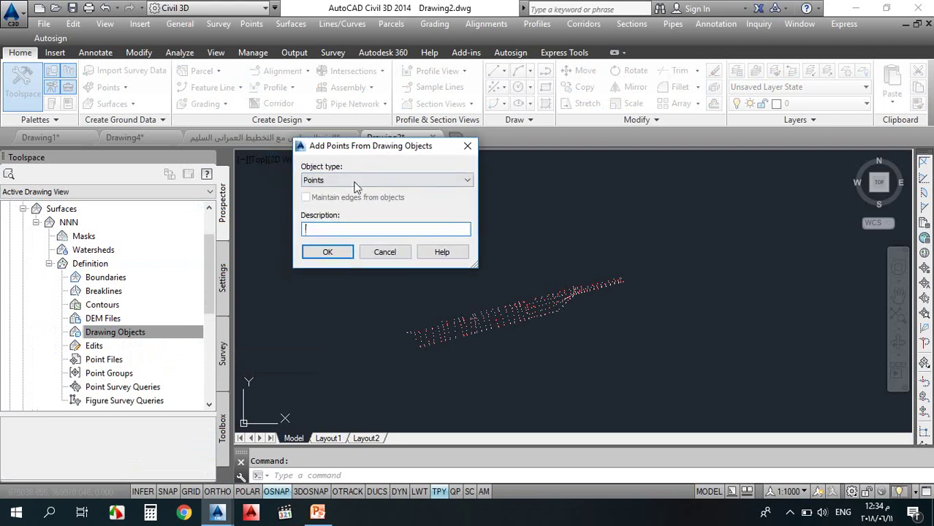
pyautogui.click(354, 181)
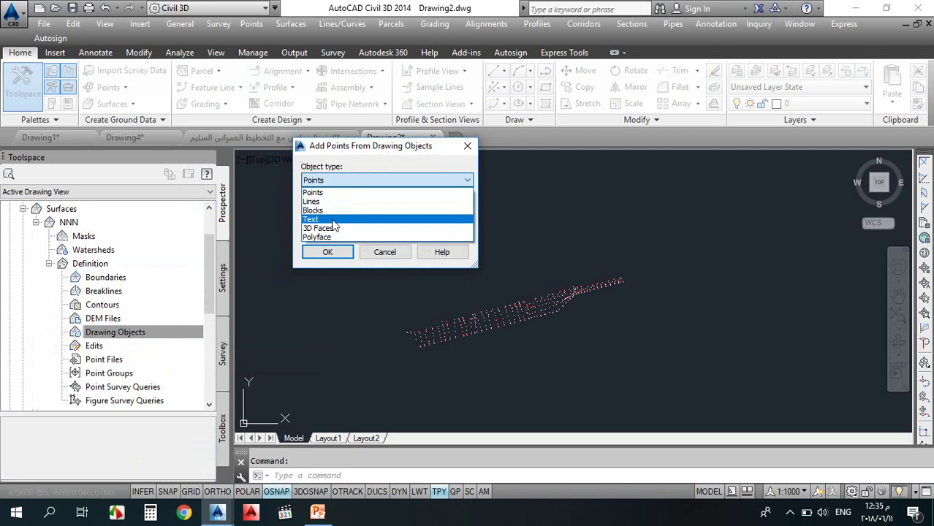
pyautogui.click(449, 192)
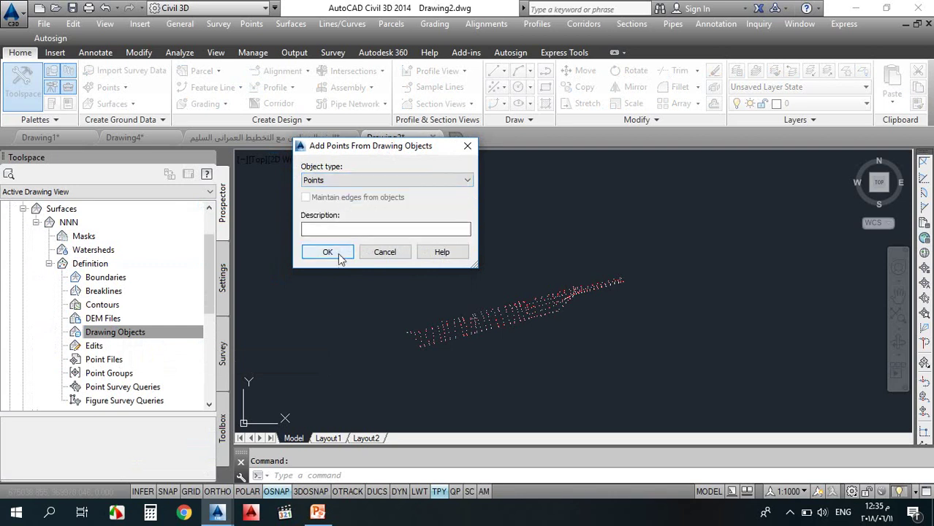
pyautogui.click(328, 252)
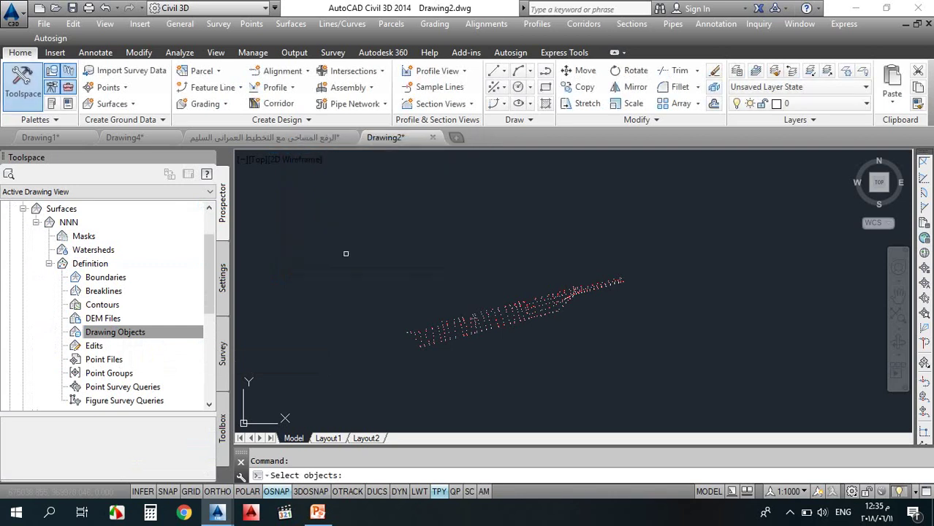
# Add the whole strip of survey points to the surface data and dismiss the event report
pyautogui.click(644, 241)
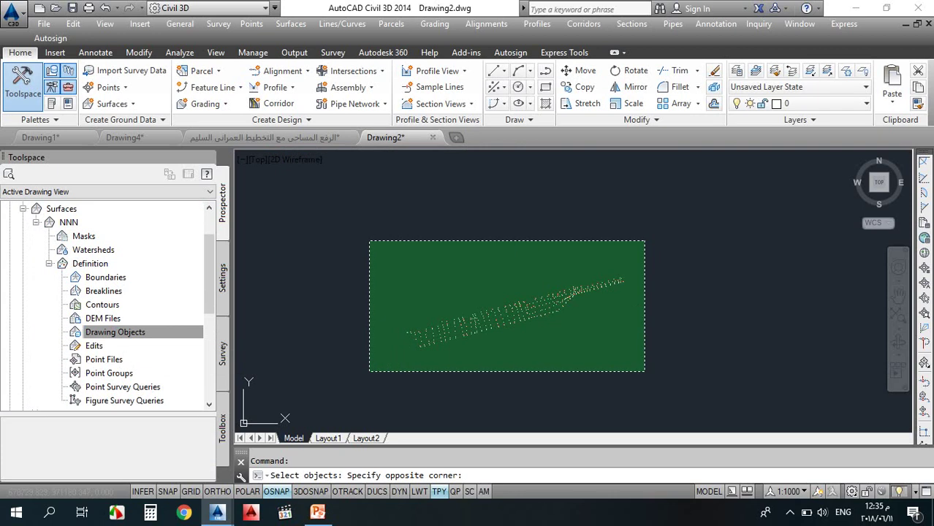
pyautogui.click(360, 373)
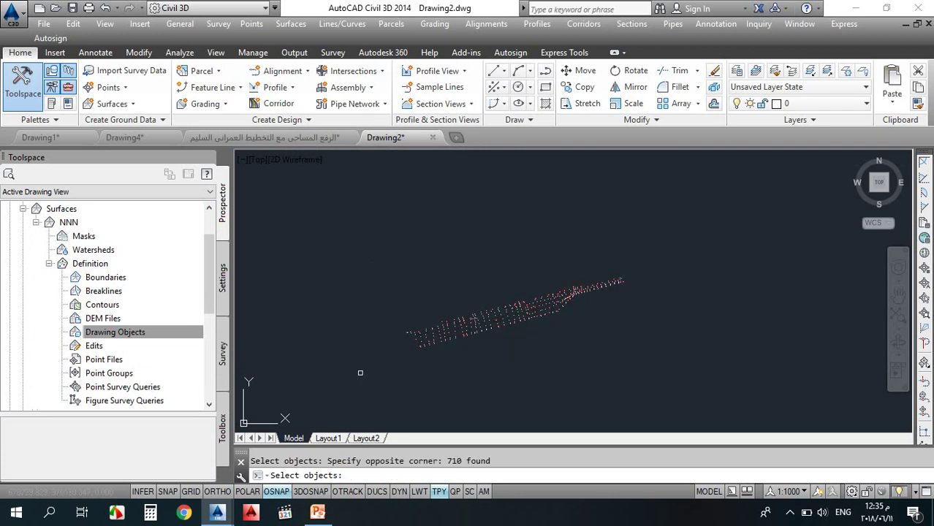
pyautogui.click(691, 246)
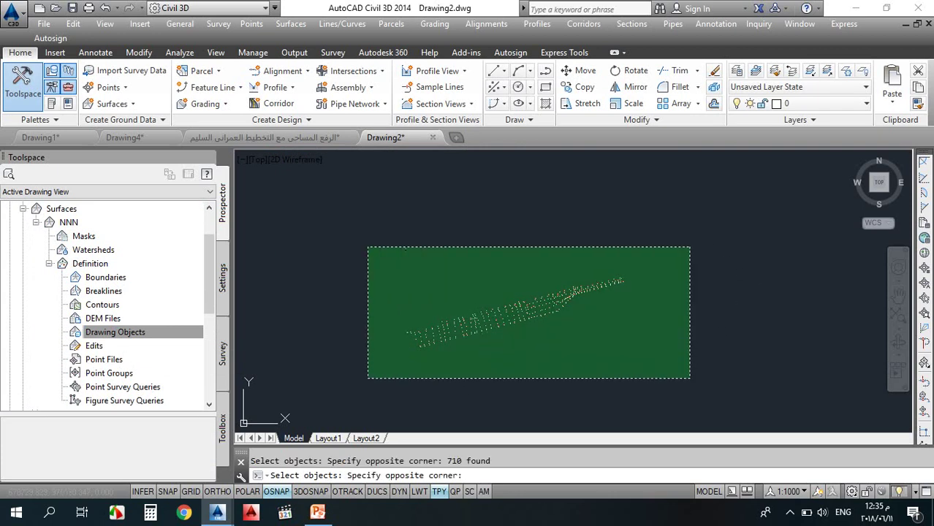
pyautogui.click(347, 383)
pyautogui.press('Return')
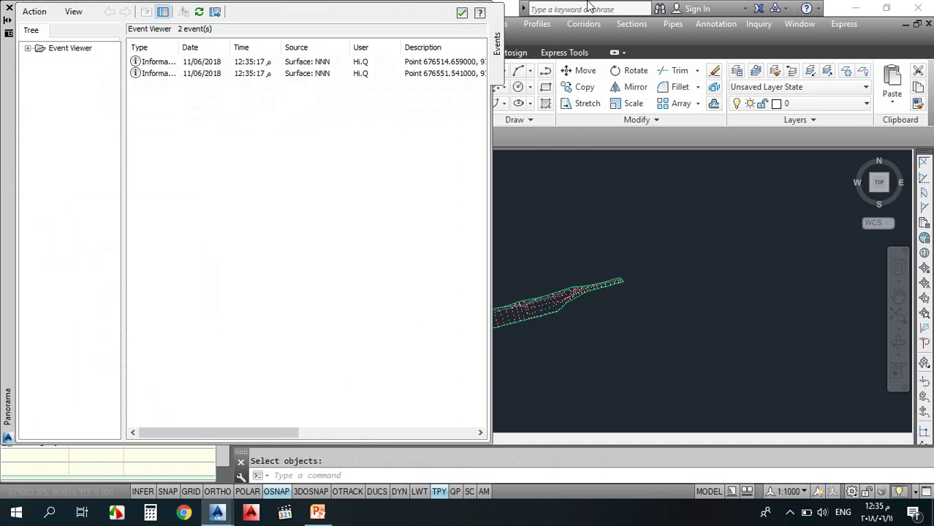
pyautogui.click(463, 13)
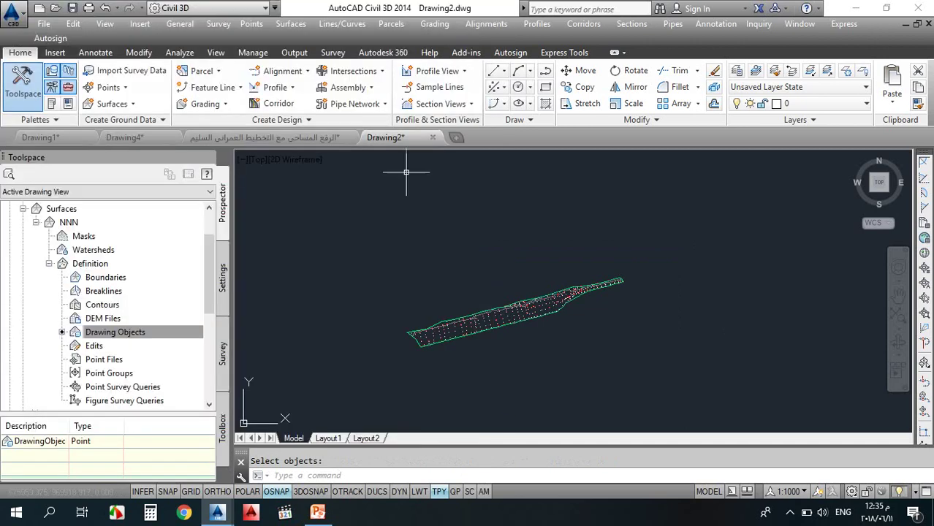
# Select surface NNN and examine its shaded 3D shape in the Object Viewer from a tilted angle and close up
pyautogui.scroll(5, 496, 300)
pyautogui.click(505, 299)
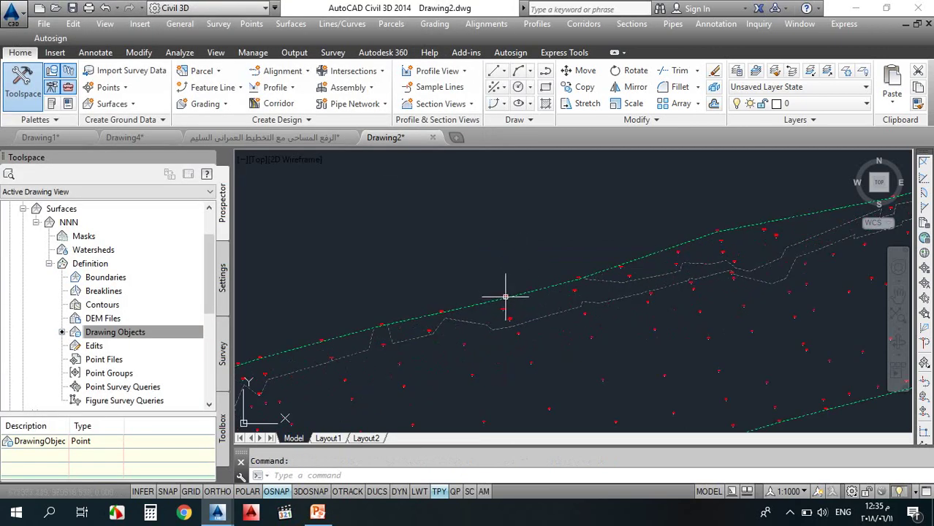
pyautogui.scroll(-5, 541, 270)
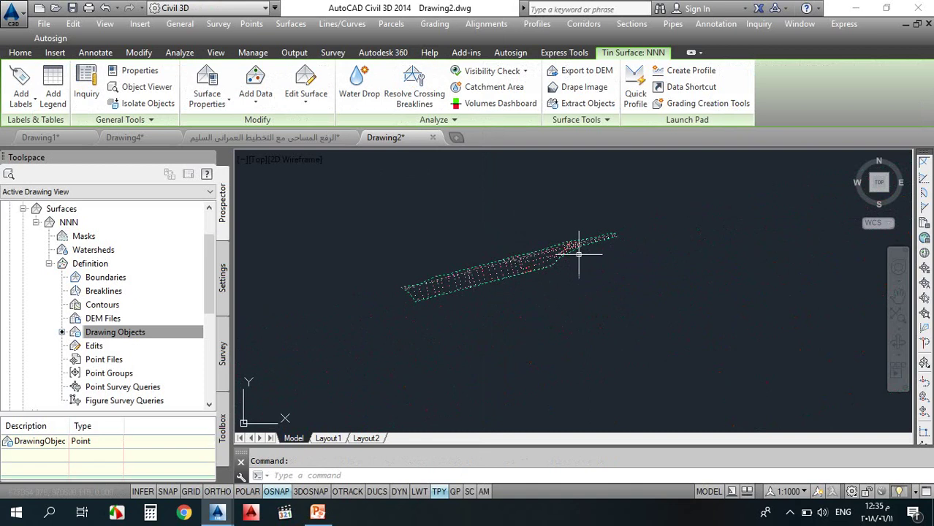
pyautogui.scroll(4, 475, 257)
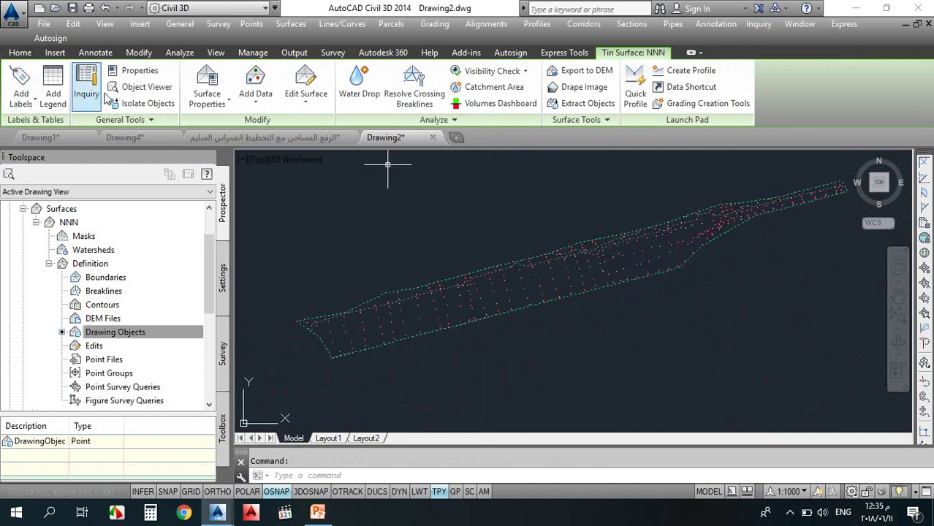
pyautogui.click(143, 87)
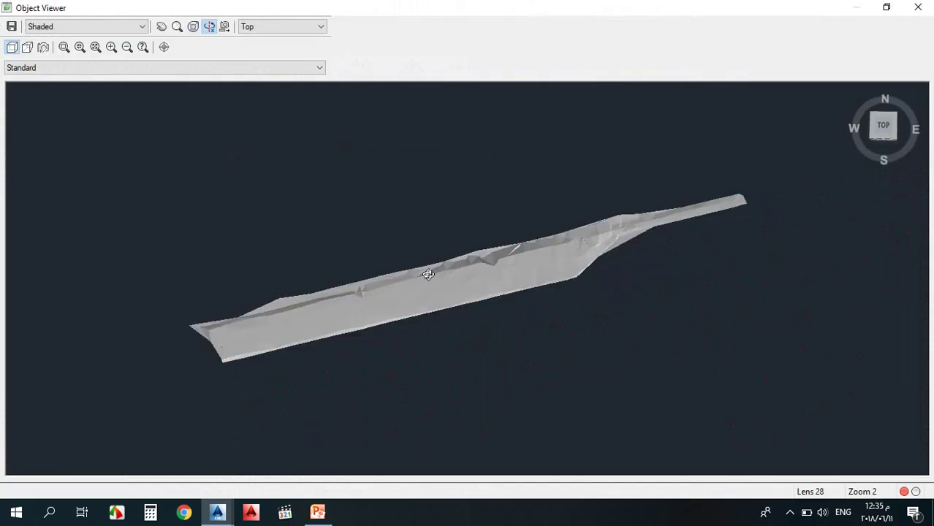
pyautogui.moveTo(429, 274); pyautogui.dragTo(413, 295)
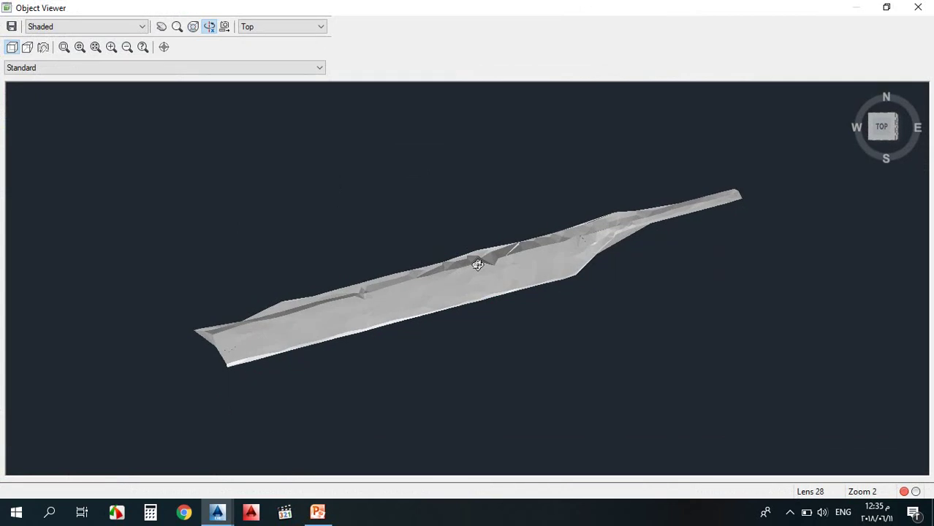
pyautogui.scroll(4, 477, 264)
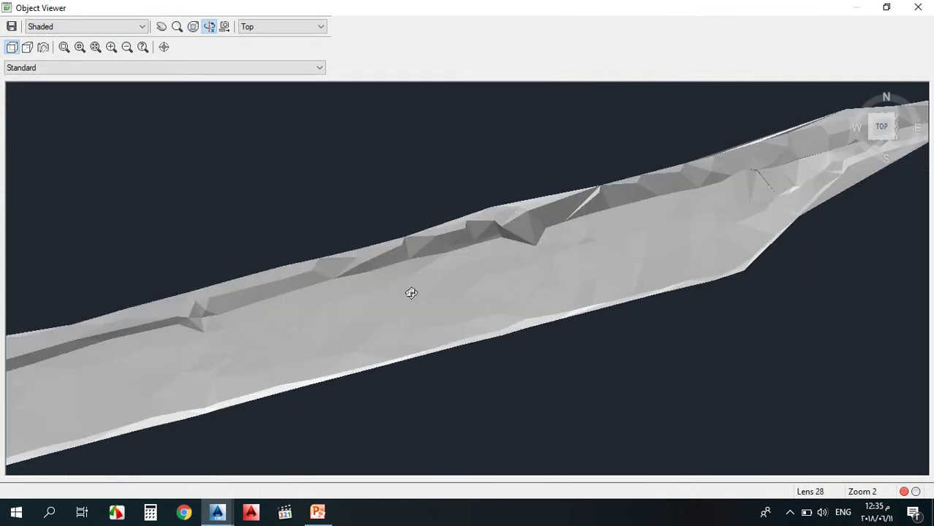
pyautogui.scroll(-4, 289, 296)
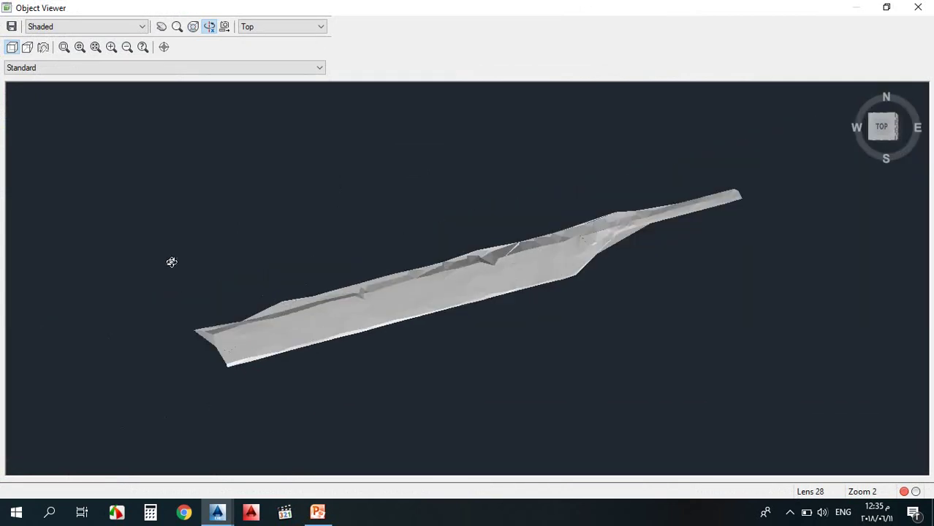
pyautogui.press('Escape')
pyautogui.click(620, 360)
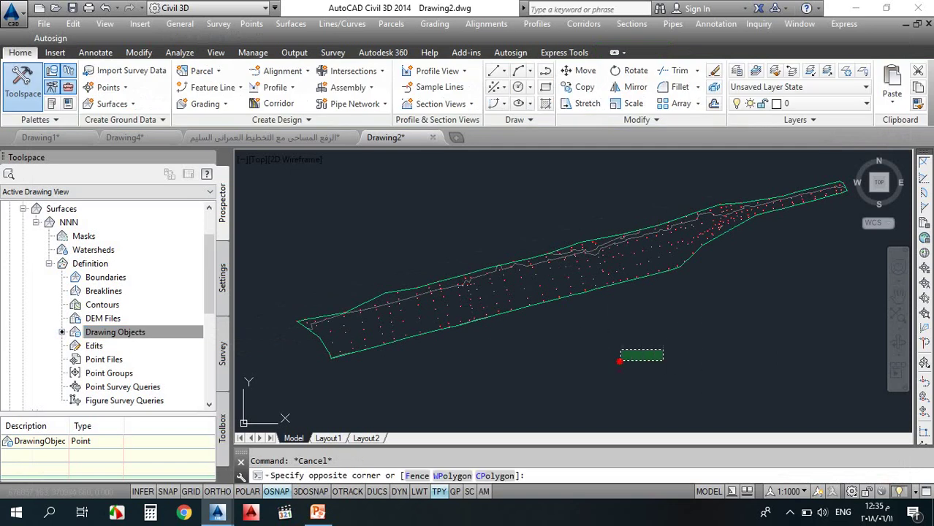
pyautogui.click(664, 351)
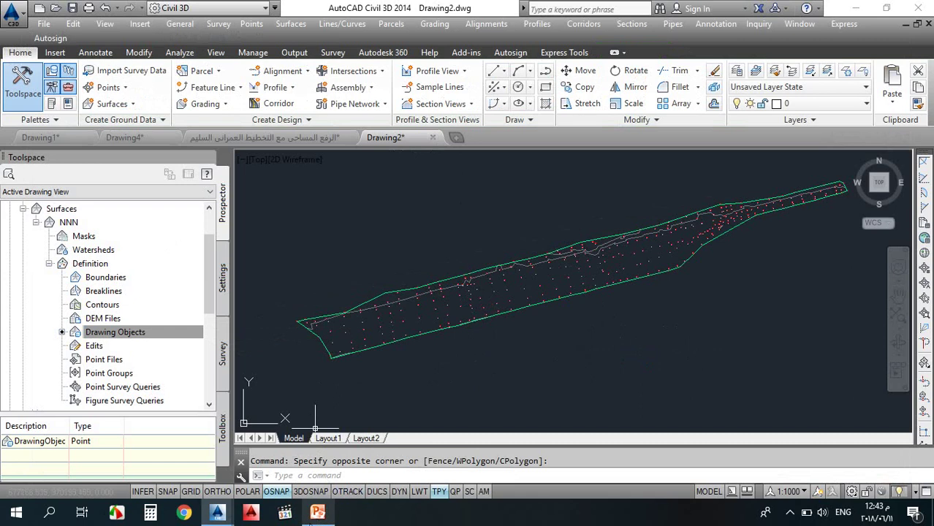
# Revisit the Surface Creation slide in PowerPoint and examine the contoured surface in Drawing4
pyautogui.click(317, 512)
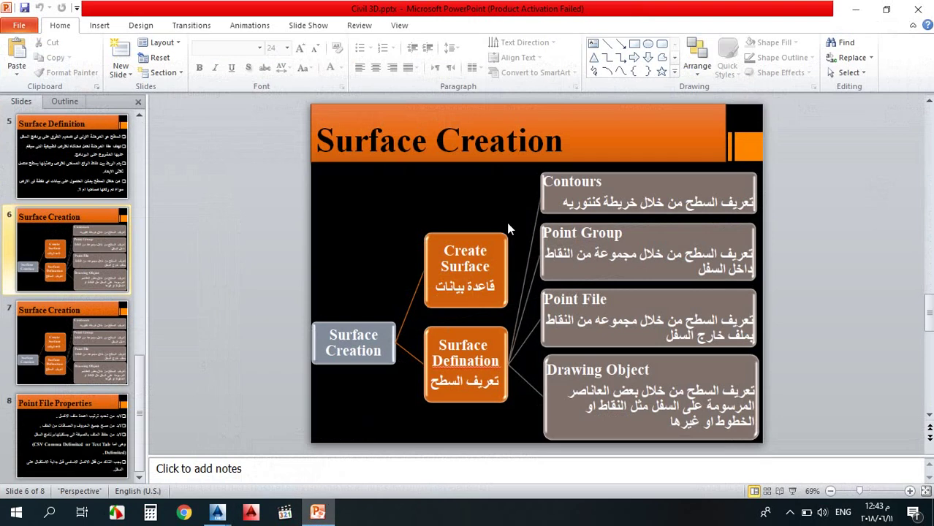
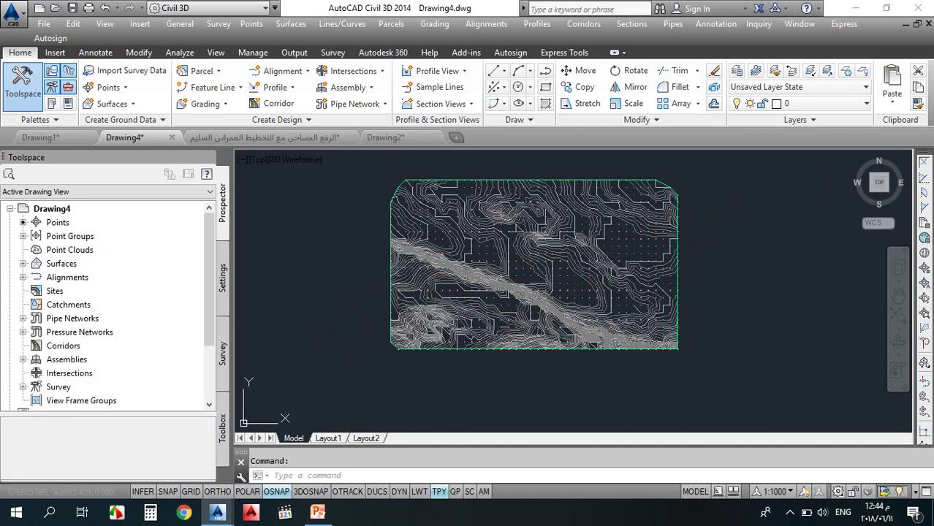
pyautogui.scroll(2, 504, 175)
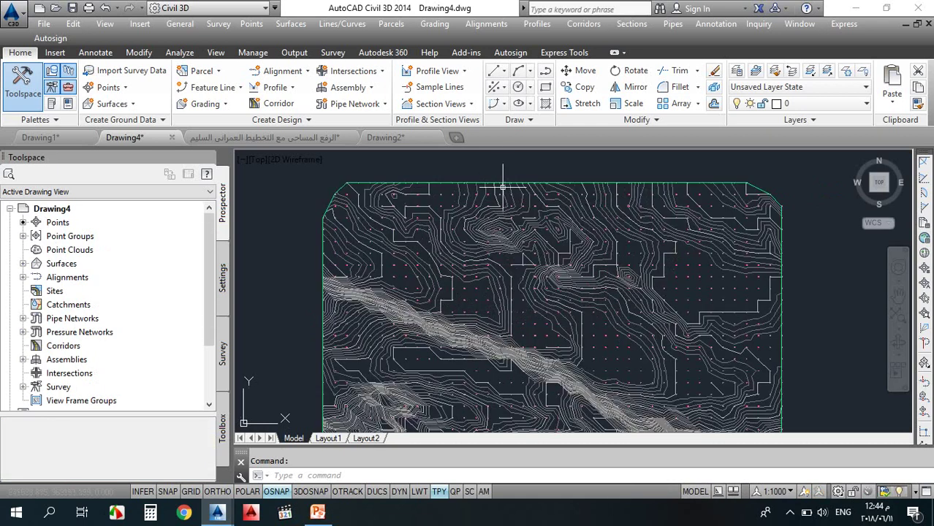
# Close the Toolspace palette and examine the elevation labels of survey points 615 and 616 against the neighbouring contour lines
pyautogui.click(209, 158)
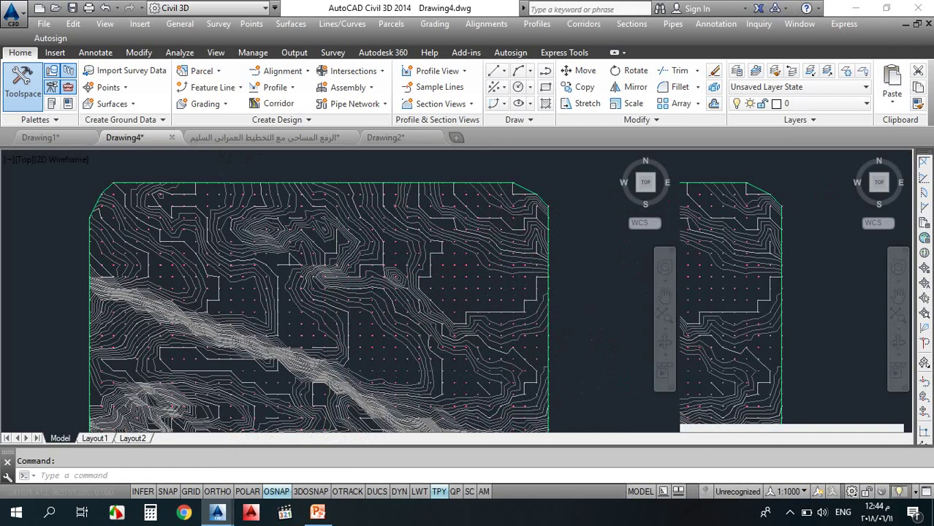
pyautogui.scroll(5, 394, 267)
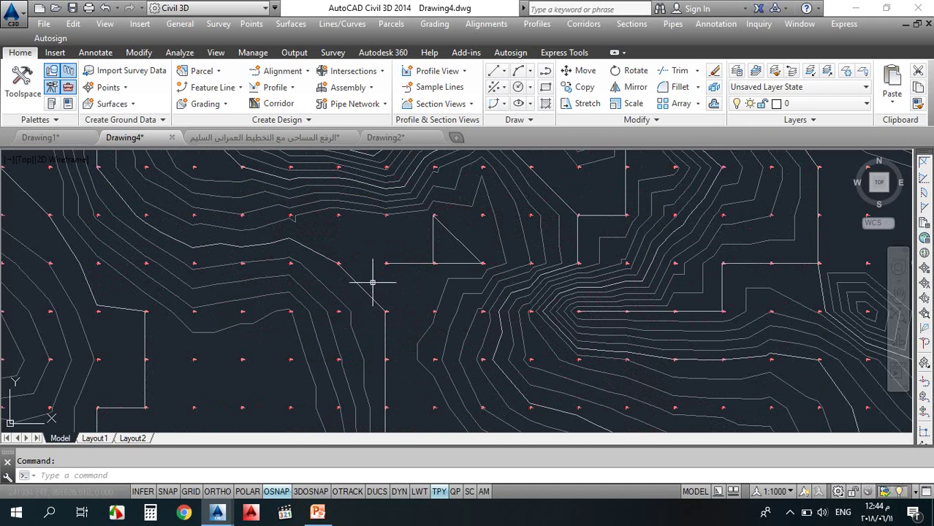
pyautogui.scroll(4, 373, 282)
pyautogui.scroll(-4, 379, 262)
pyautogui.scroll(3, 366, 277)
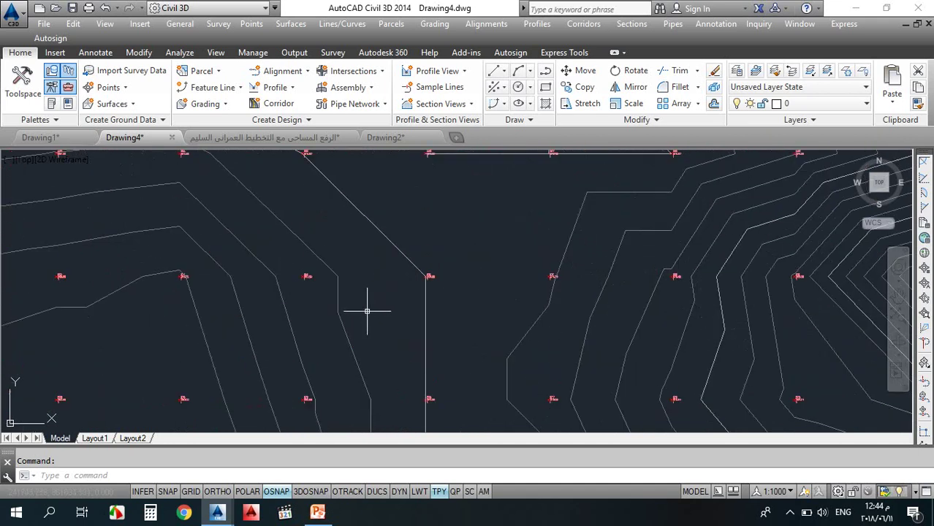
pyautogui.scroll(5, 310, 282)
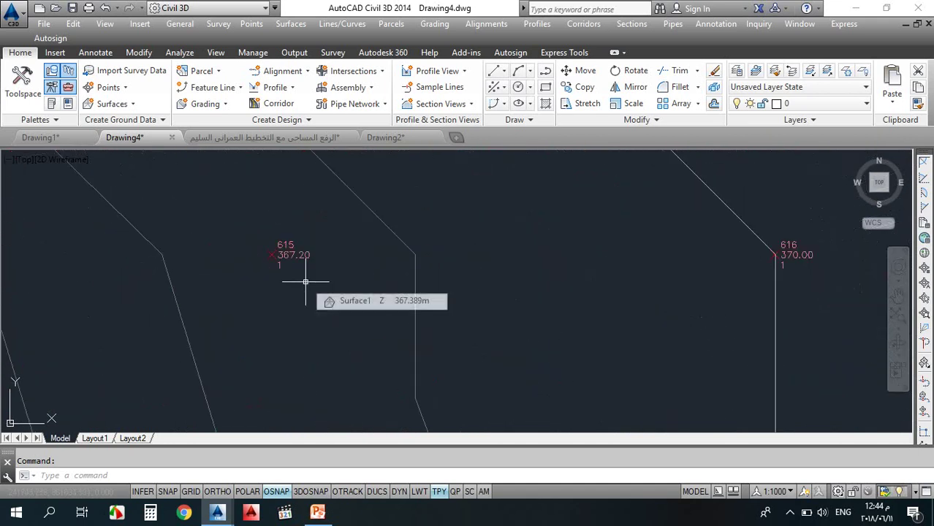
pyautogui.scroll(-5, 342, 265)
pyautogui.scroll(7, 439, 263)
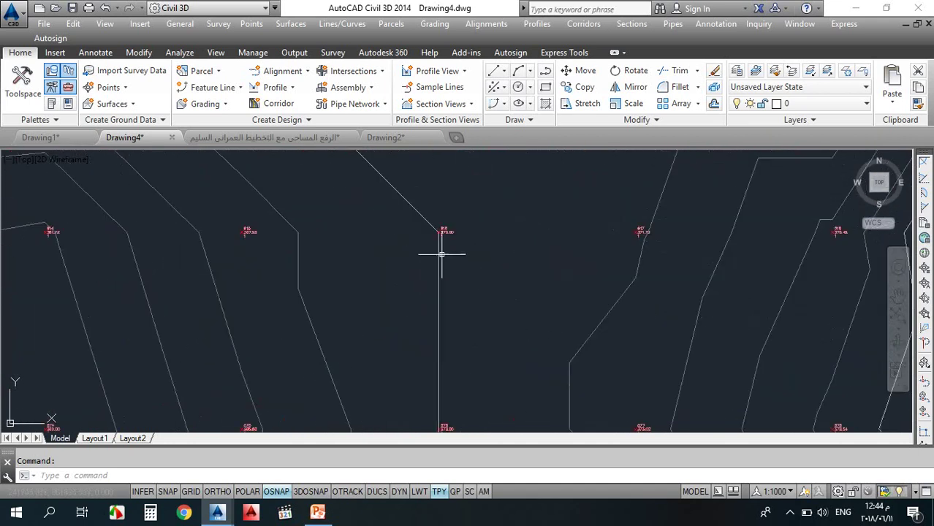
pyautogui.scroll(-4, 439, 214)
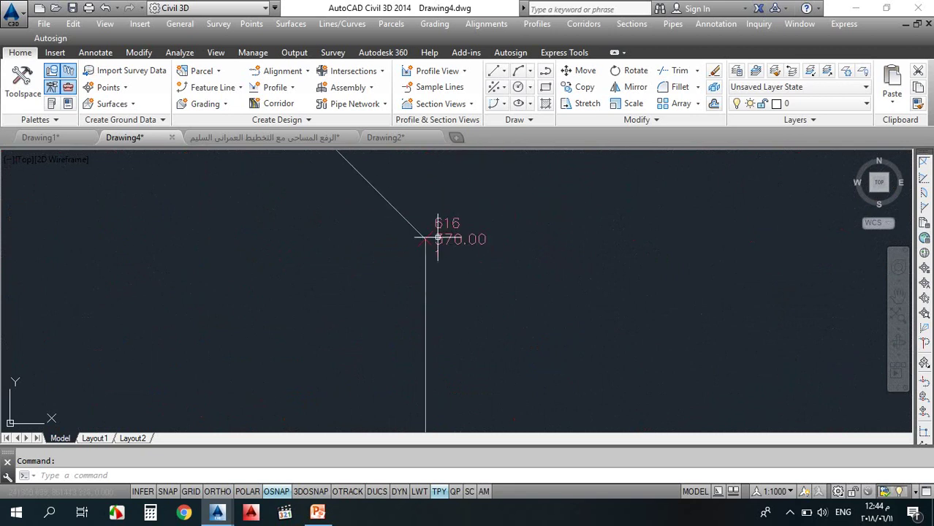
pyautogui.scroll(4, 431, 216)
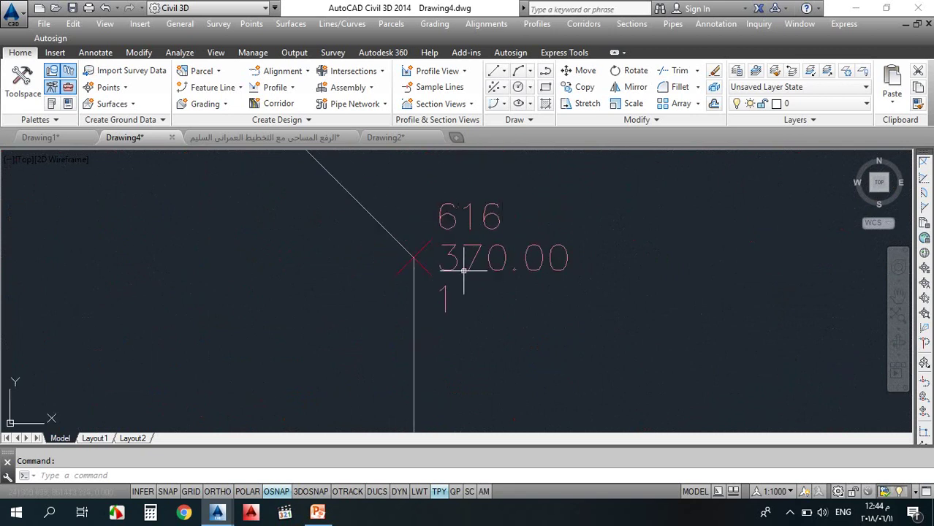
pyautogui.moveTo(447, 307)
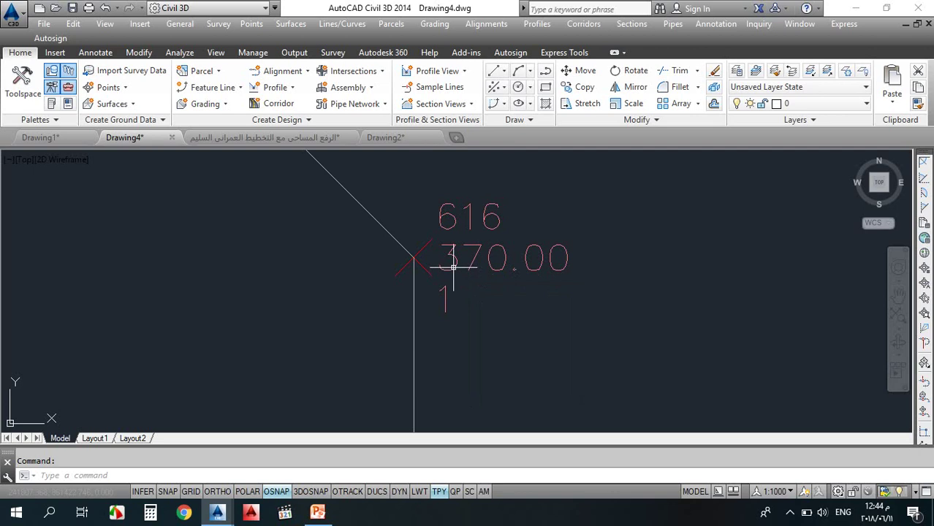
# Examine the contours of Surface1 at several scales, including its full extent and outer boundary
pyautogui.scroll(-6, 453, 264)
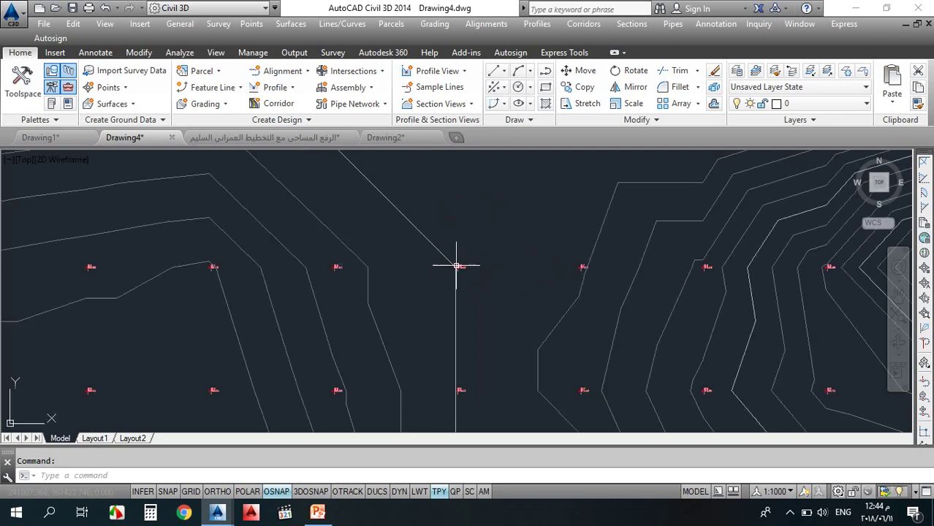
pyautogui.scroll(-4, 453, 257)
pyautogui.scroll(4, 395, 212)
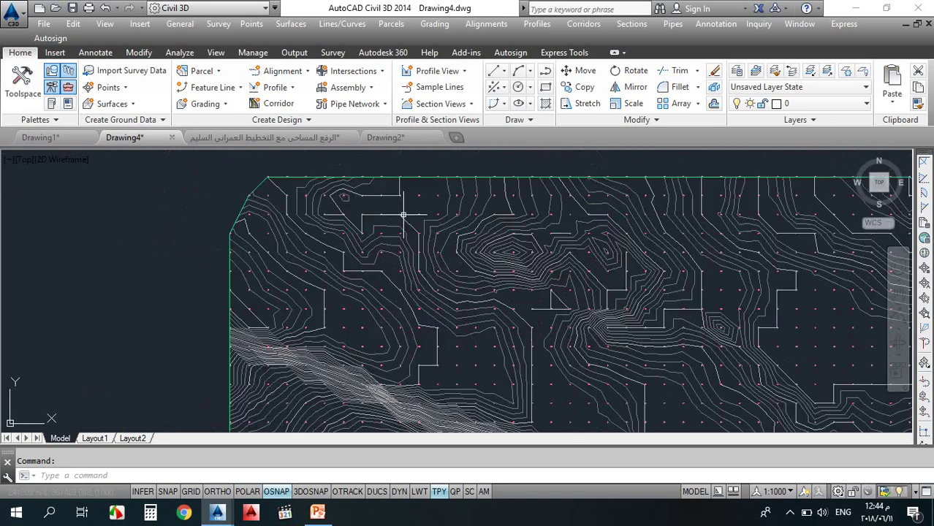
pyautogui.click(371, 213)
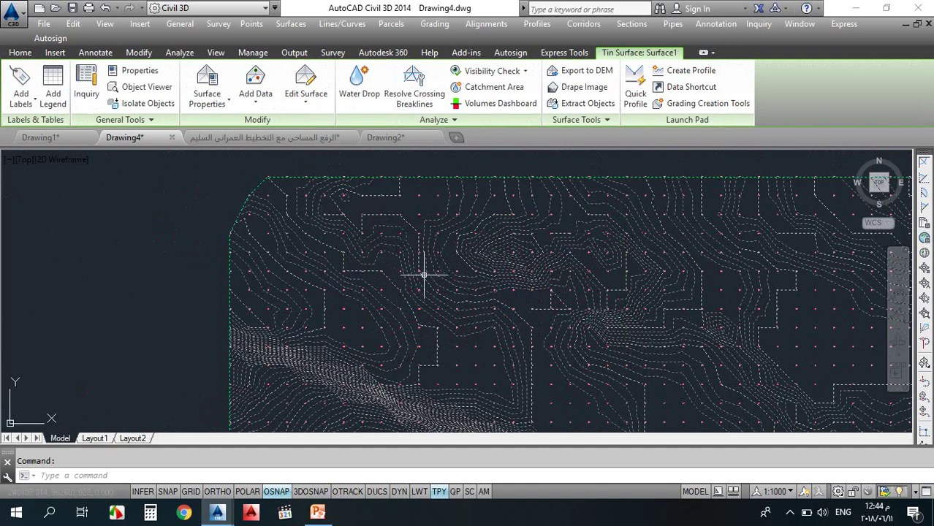
pyautogui.scroll(4, 409, 248)
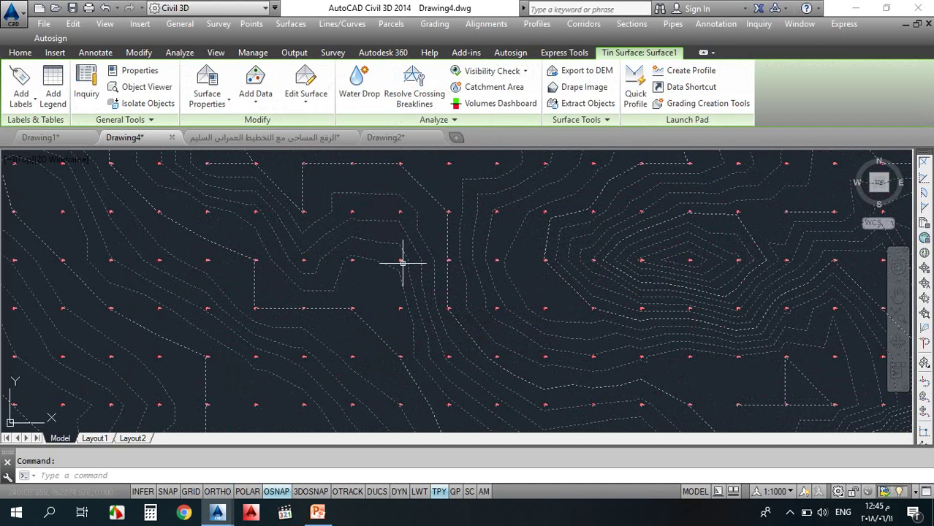
pyautogui.press('Escape')
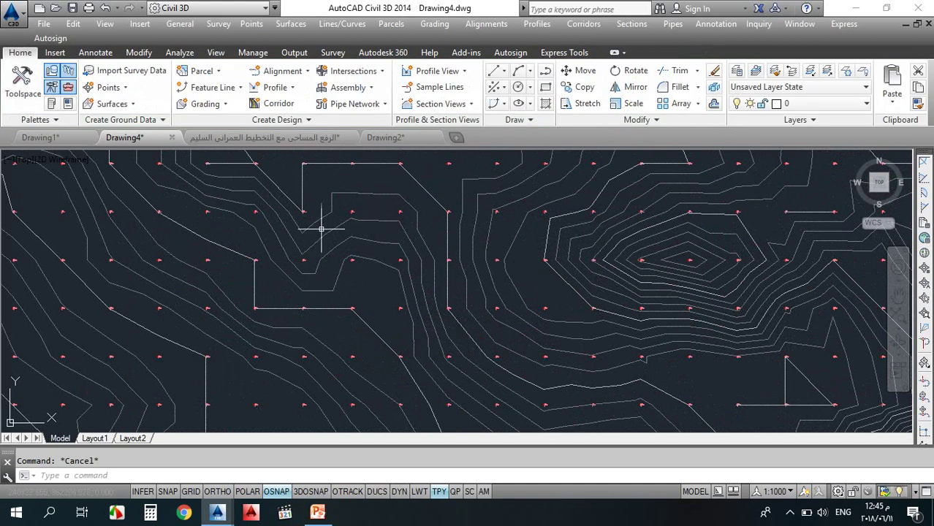
pyautogui.scroll(-4, 381, 247)
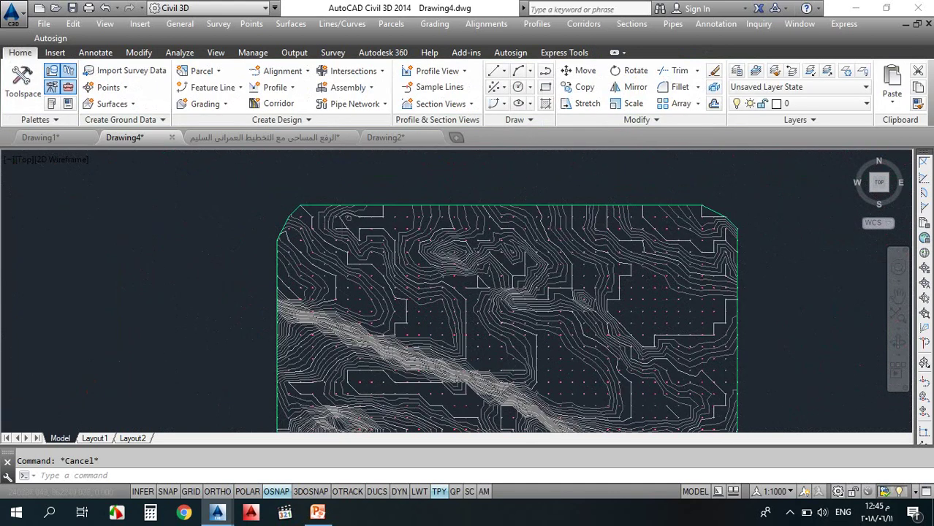
pyautogui.scroll(-4, 341, 218)
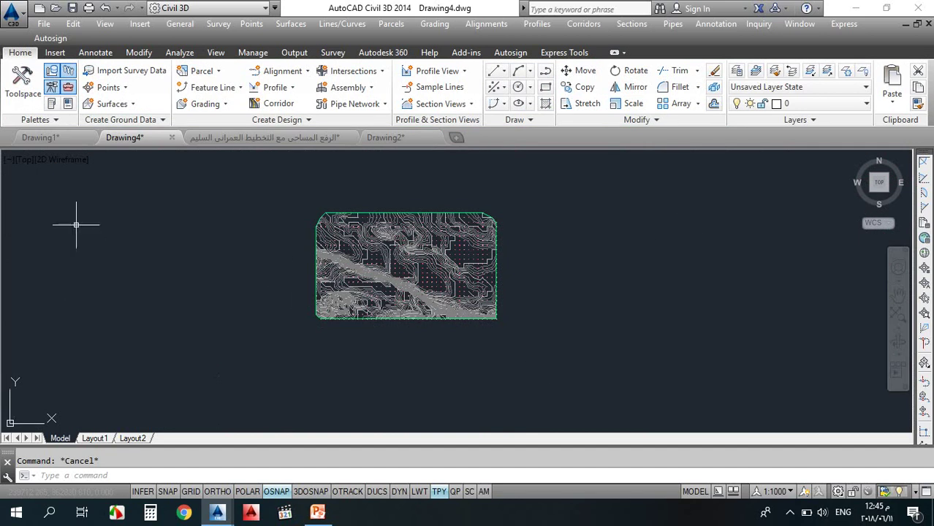
pyautogui.scroll(2, 341, 249)
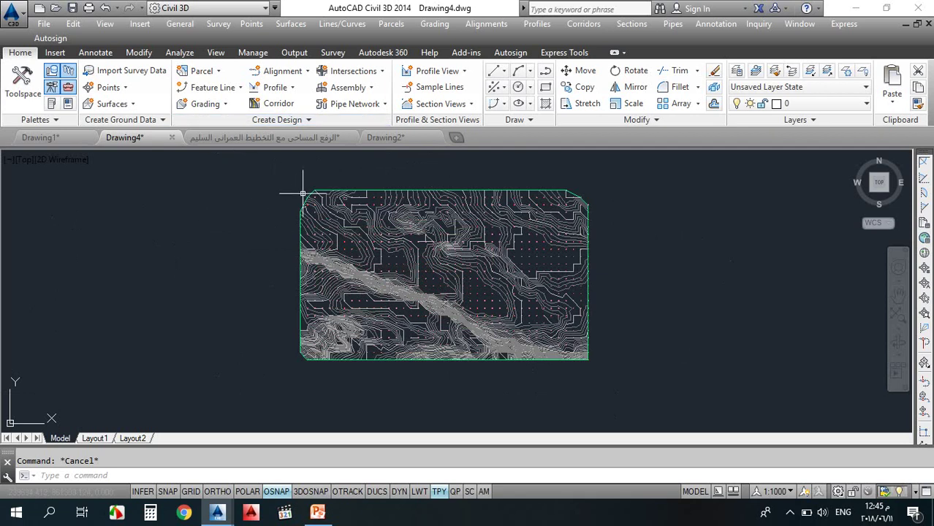
pyautogui.scroll(3, 302, 194)
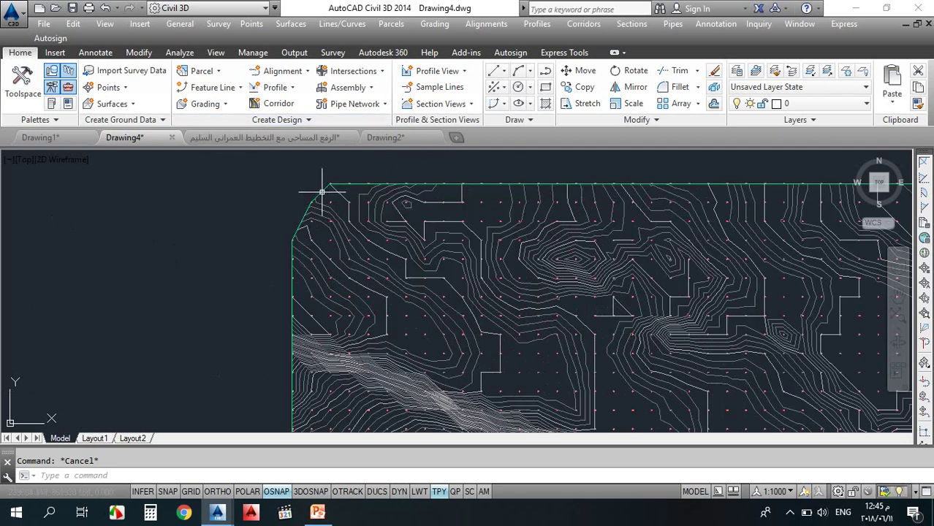
# Select Surface1 by its boundary, view its general surface properties, and close them without changes
pyautogui.moveTo(322, 192)
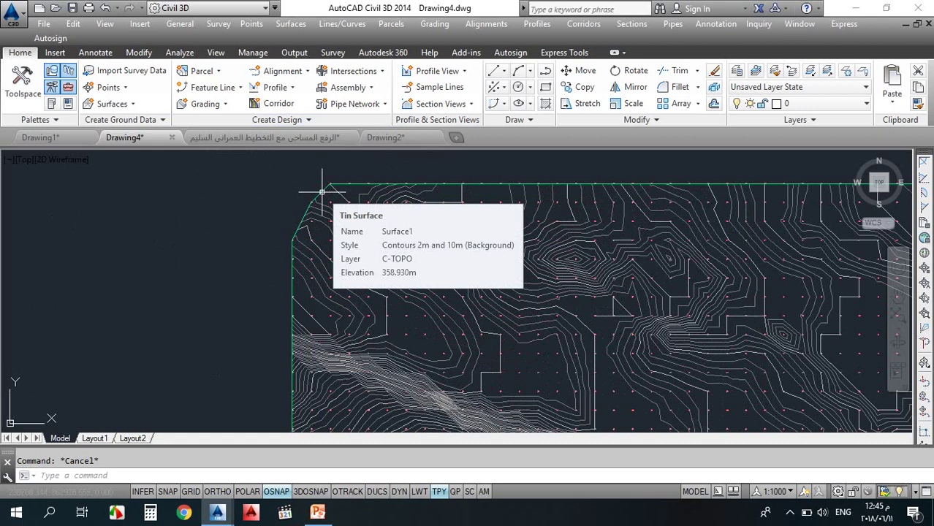
pyautogui.click(322, 193)
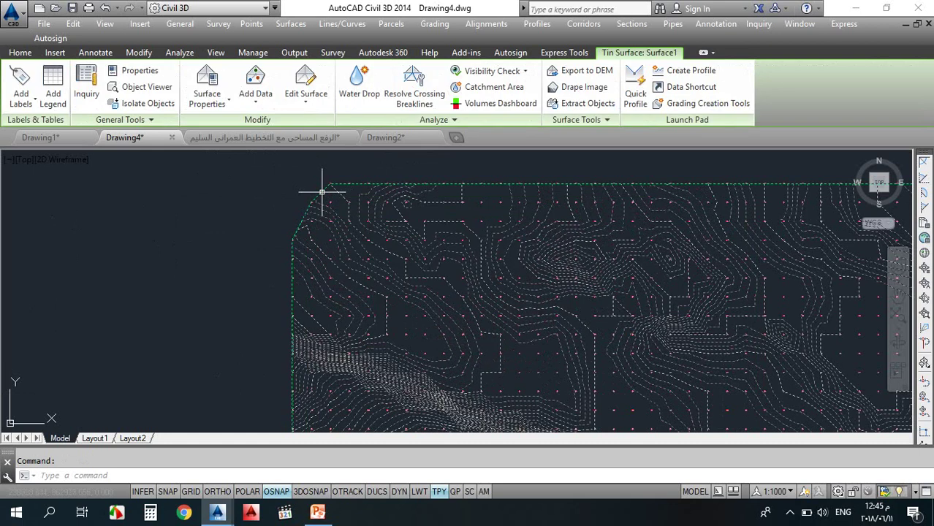
pyautogui.press('Escape')
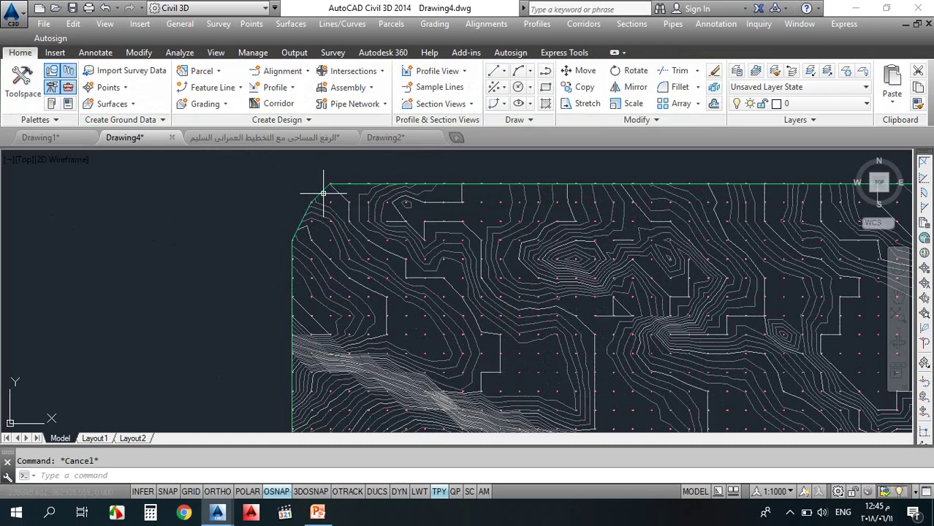
pyautogui.click(324, 194)
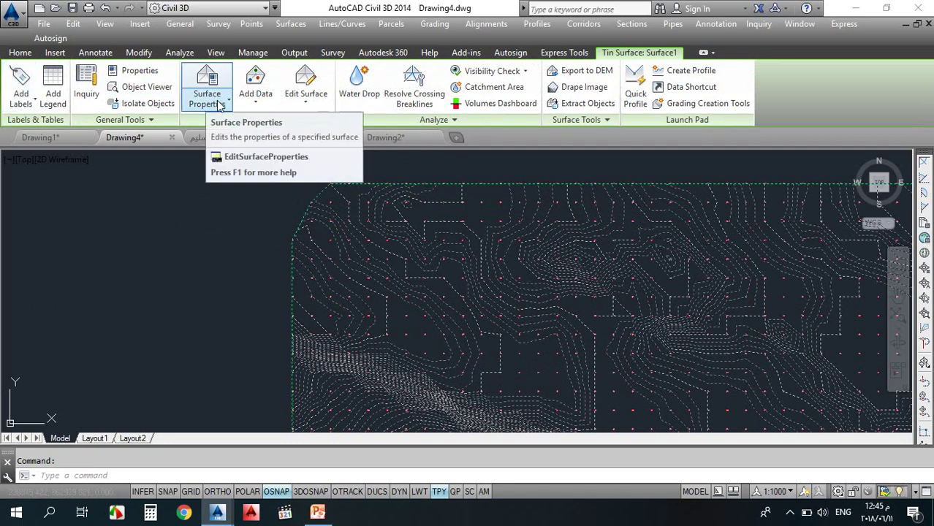
pyautogui.press('Escape')
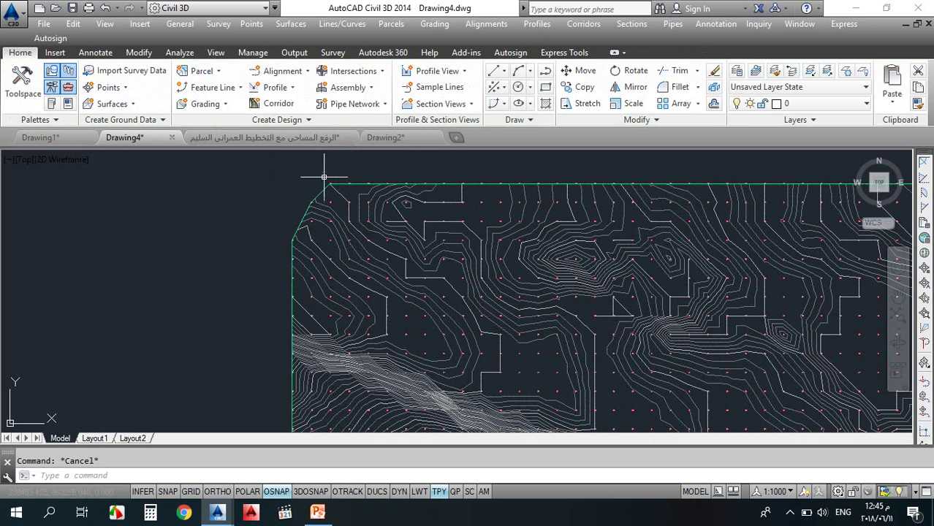
pyautogui.click(323, 192)
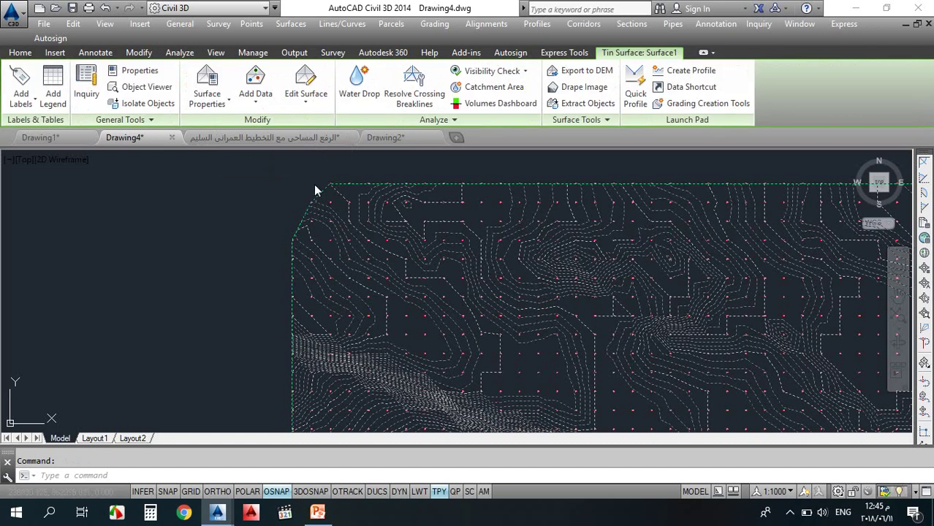
pyautogui.rightClick(314, 185)
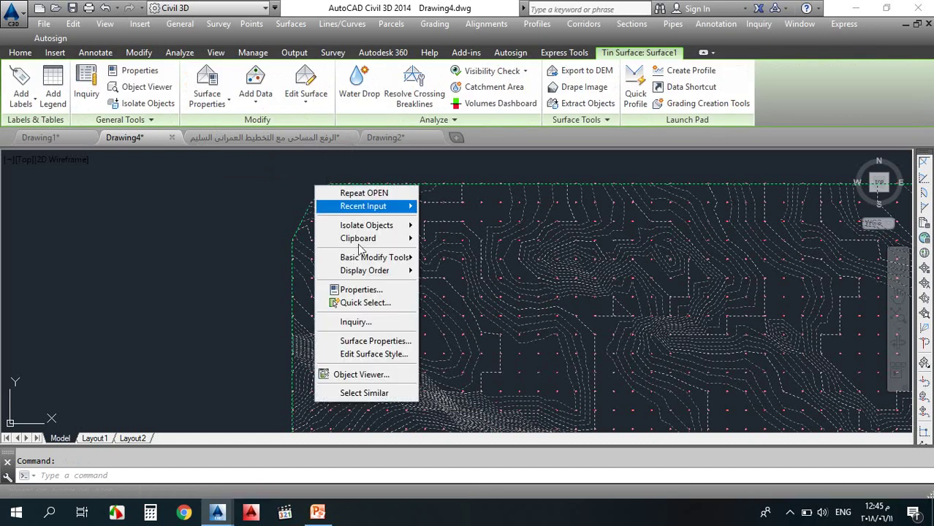
pyautogui.click(388, 347)
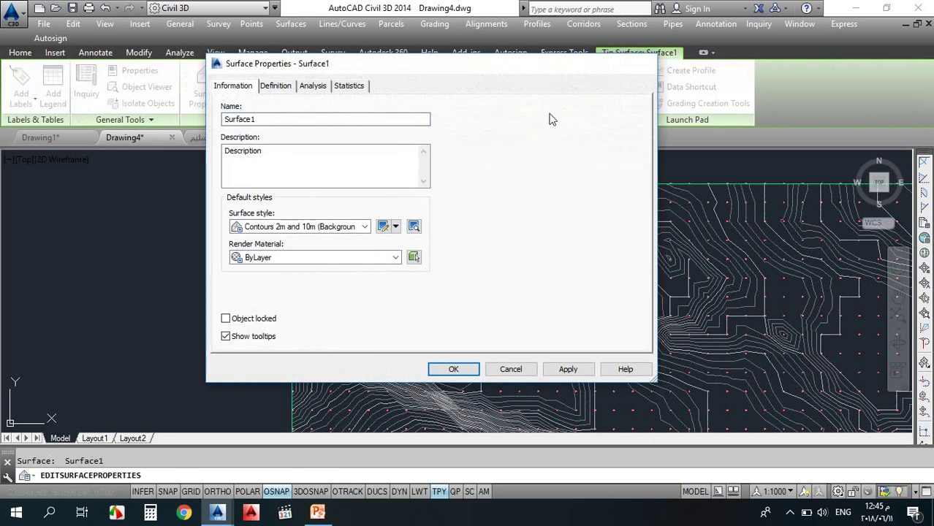
pyautogui.press('Escape')
# Try selecting the upper-left corner area of the surface with crossing windows and by its boundary, clearing each selection
pyautogui.scroll(-3, 229, 198)
pyautogui.scroll(2, 269, 188)
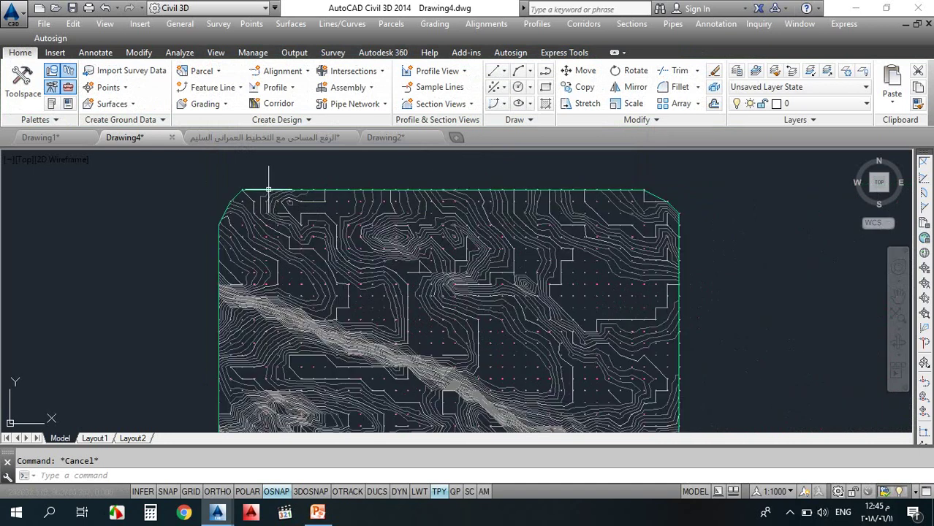
pyautogui.scroll(2, 269, 189)
pyautogui.click(266, 178)
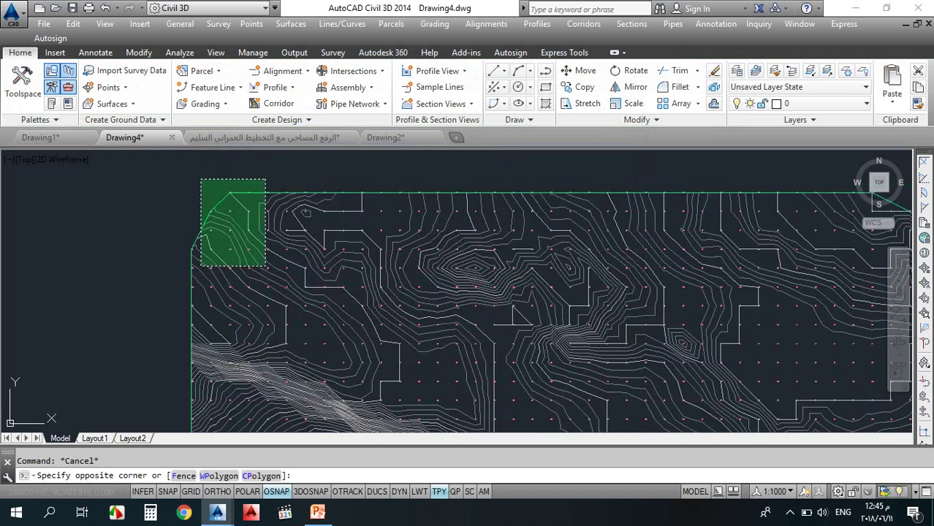
pyautogui.click(160, 292)
pyautogui.press('Escape')
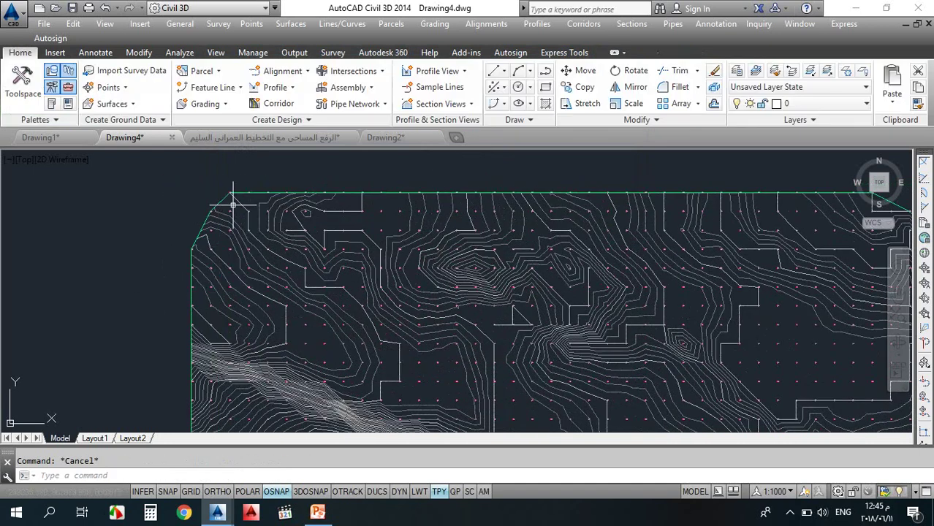
pyautogui.scroll(2, 232, 205)
pyautogui.click(211, 206)
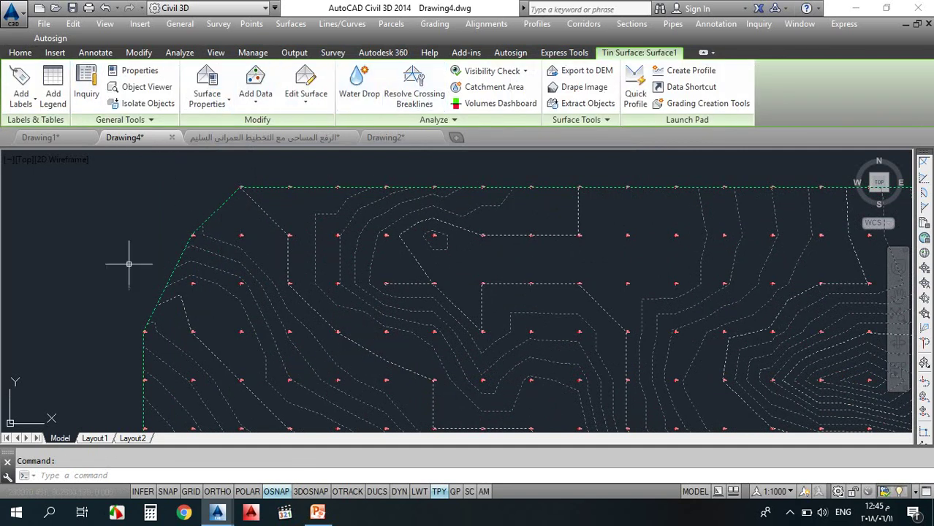
pyautogui.press('Escape')
pyautogui.click(320, 163)
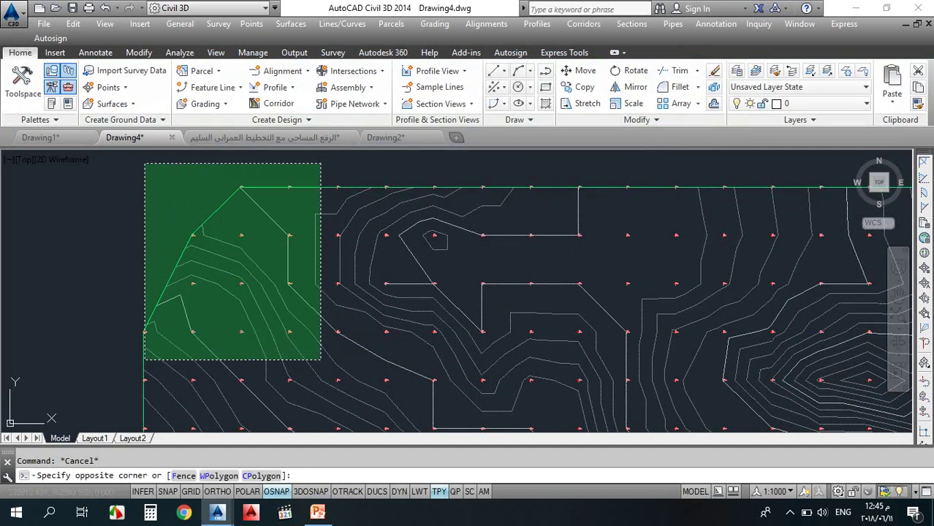
pyautogui.click(134, 364)
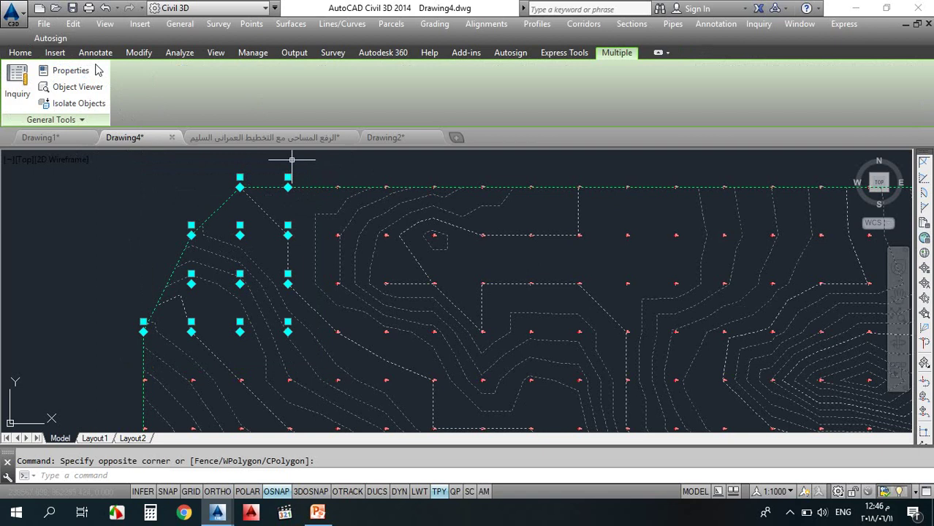
pyautogui.press('Escape')
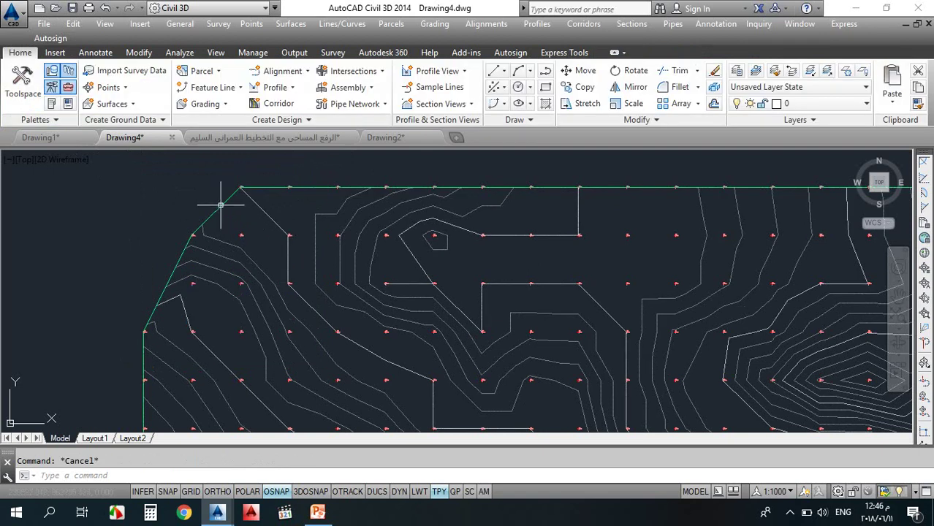
# Select Surface1 by its boundary and set its surface style to _No Display in the surface properties
pyautogui.click(220, 206)
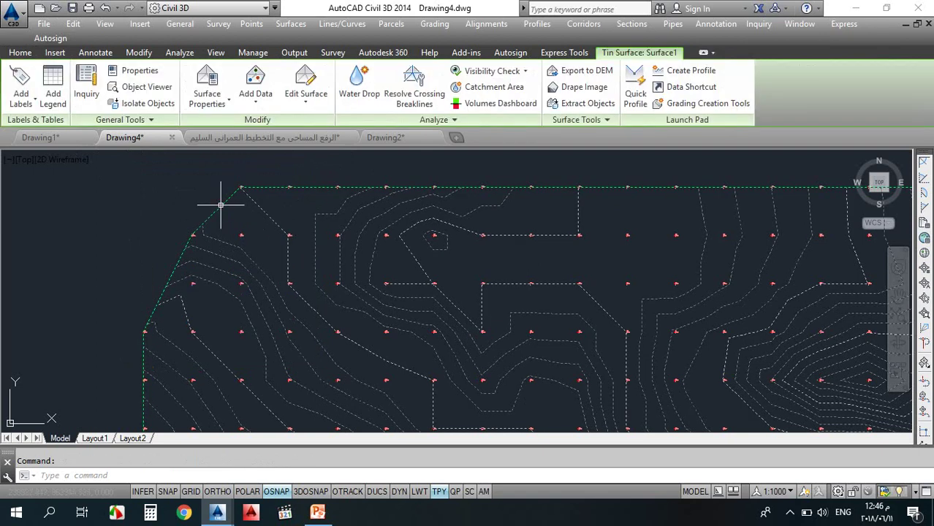
pyautogui.click(220, 106)
pyautogui.click(227, 125)
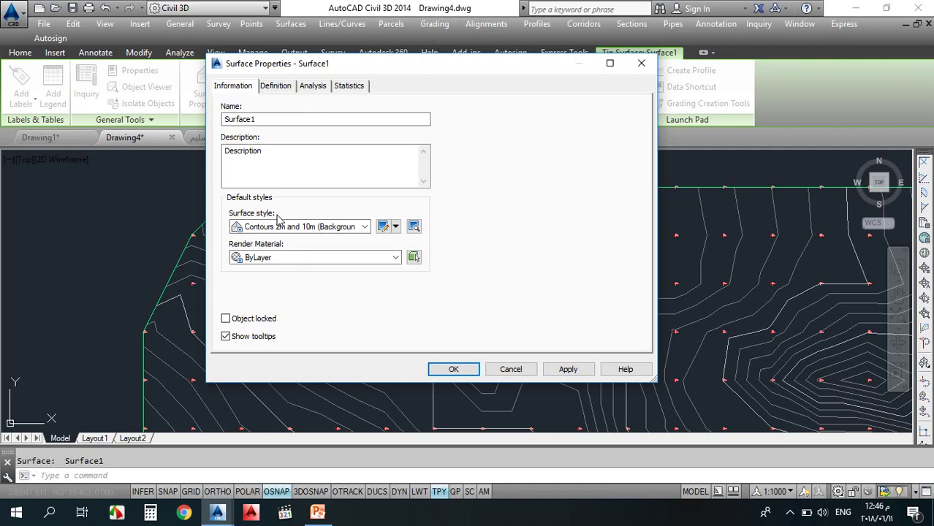
pyautogui.click(366, 227)
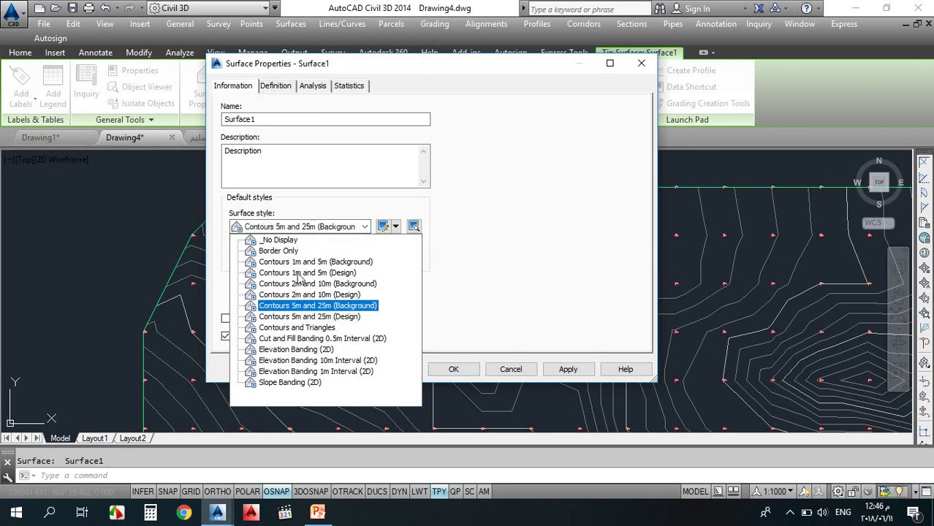
pyautogui.click(282, 241)
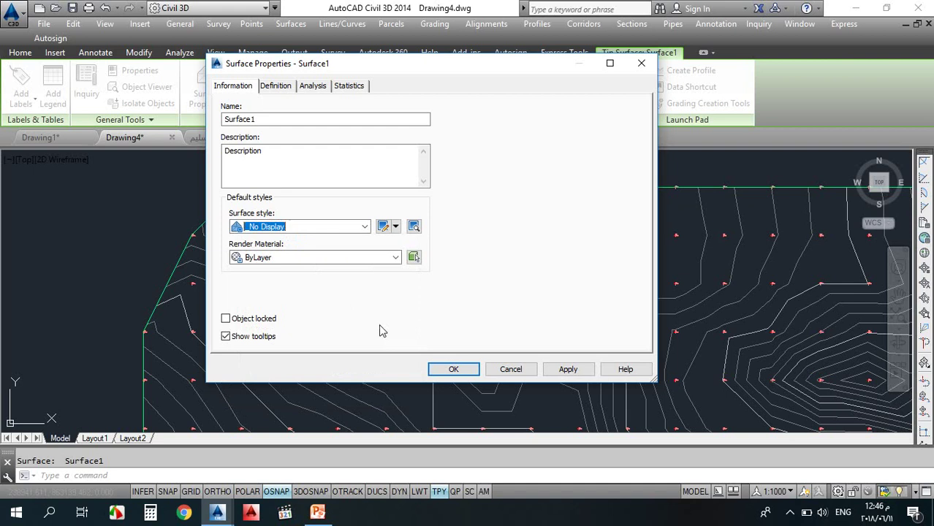
pyautogui.click(445, 369)
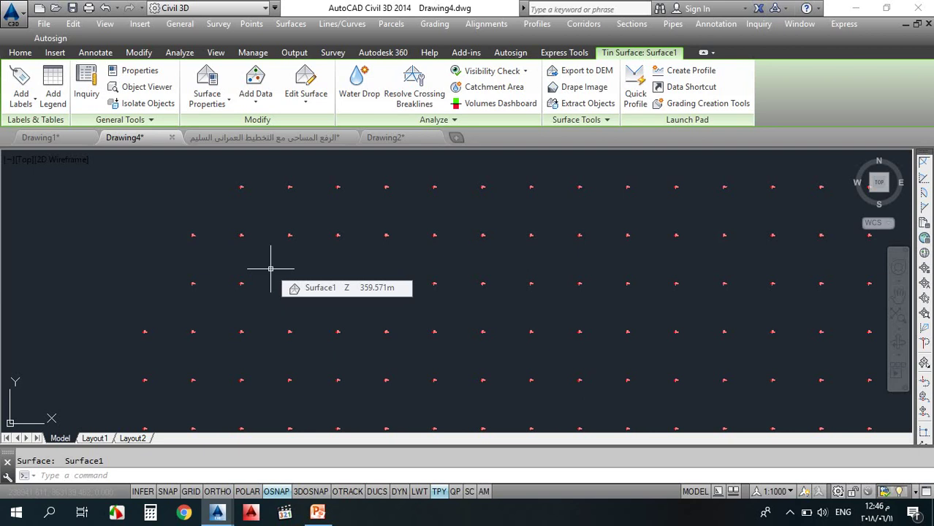
pyautogui.press('Escape')
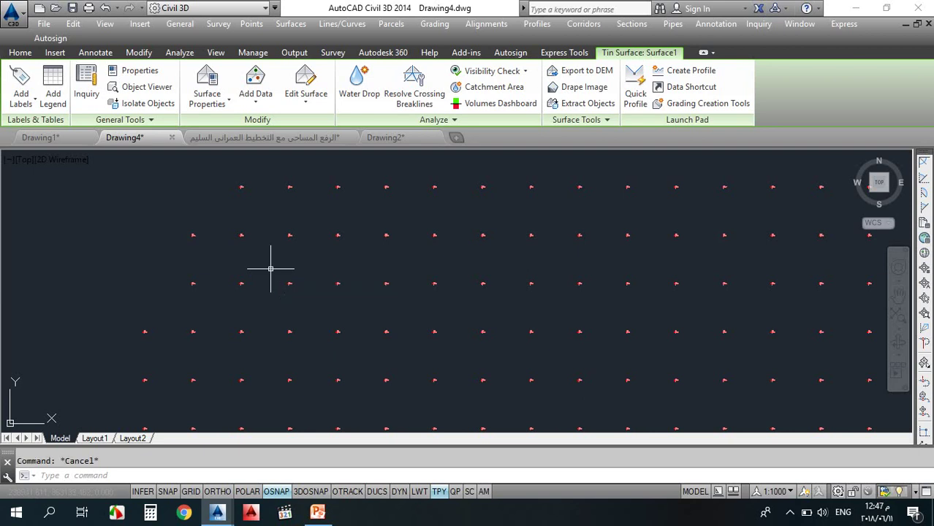
# Reopen the Toolspace palette and expand the Surfaces collection of Drawing4 to reach Surface1
pyautogui.rightClick(201, 196)
pyautogui.click(183, 186)
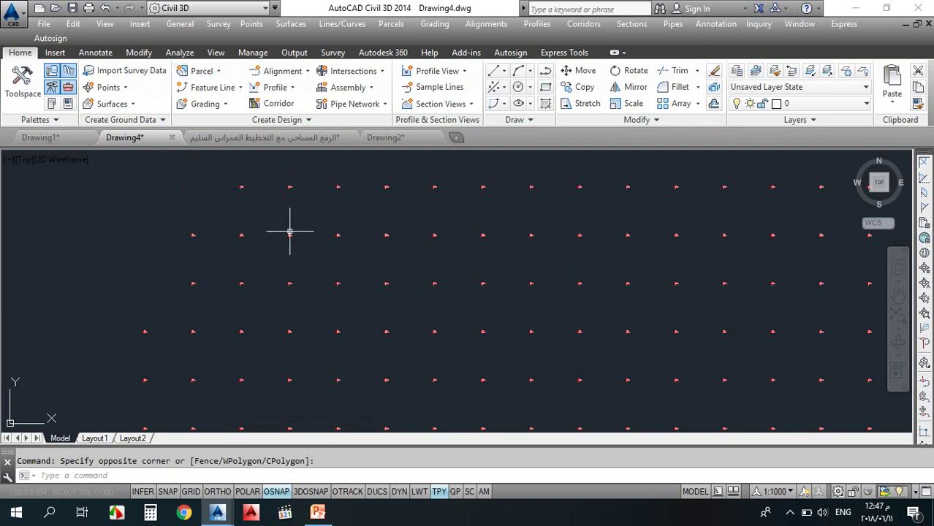
pyautogui.click(24, 86)
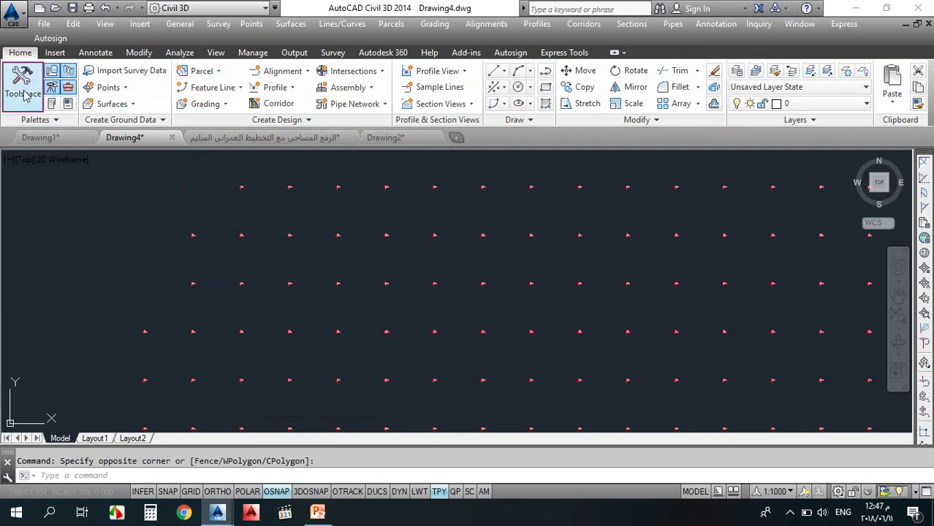
pyautogui.click(223, 210)
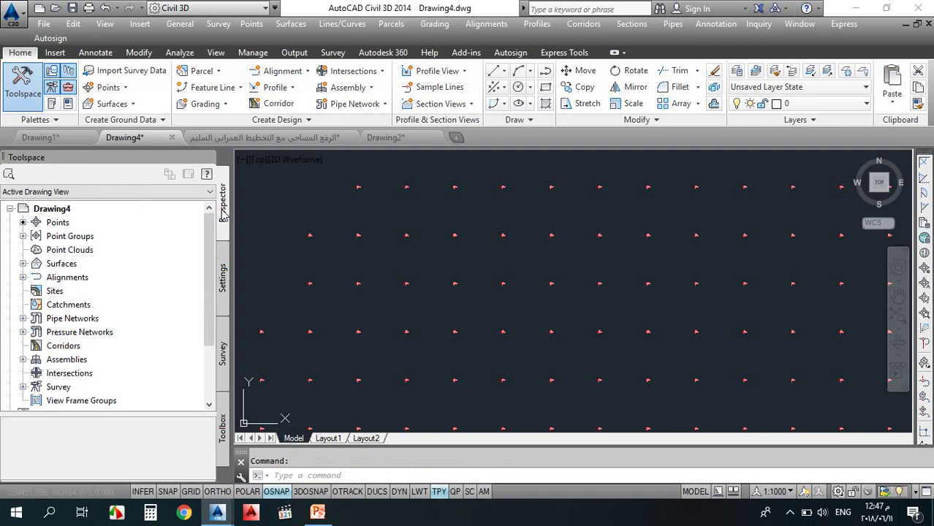
pyautogui.click(22, 264)
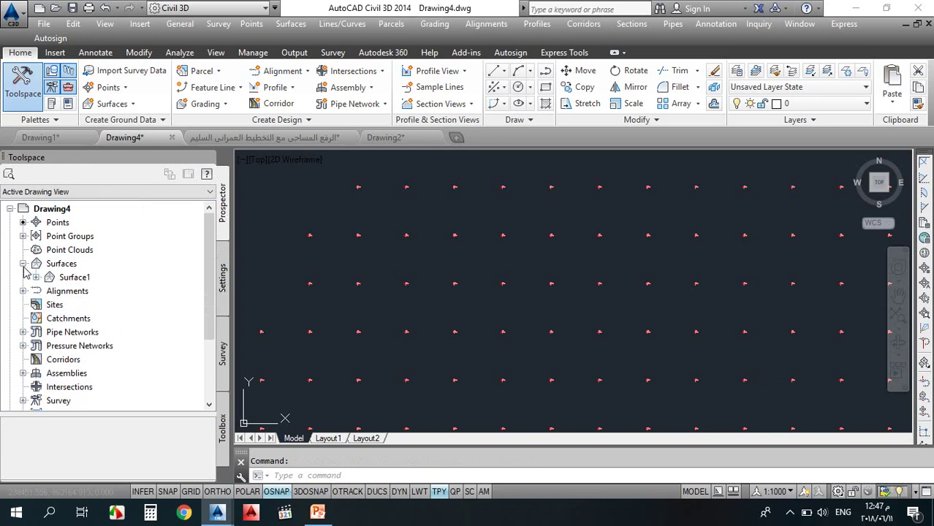
# Set the style of Surface1 to Border Only through the surface properties reached from its Toolspace entry
pyautogui.click(88, 280)
pyautogui.rightClick(88, 279)
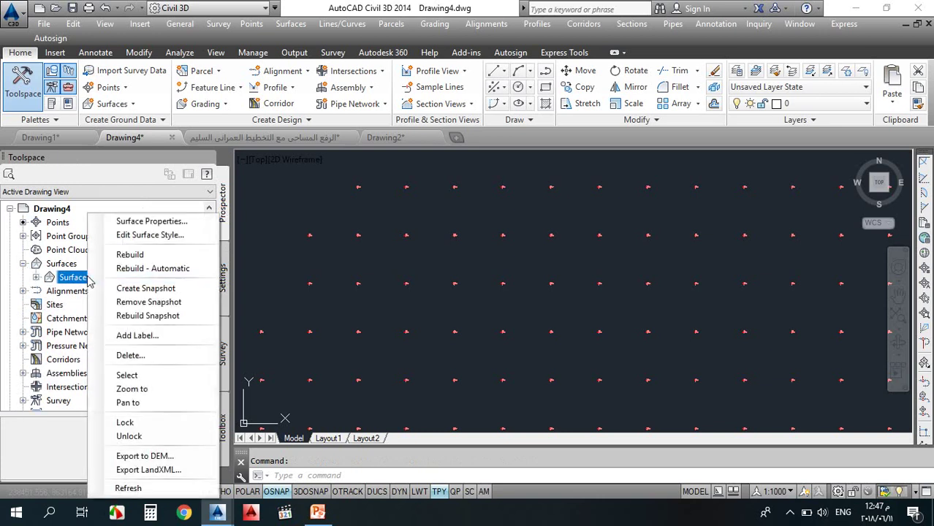
pyautogui.click(148, 224)
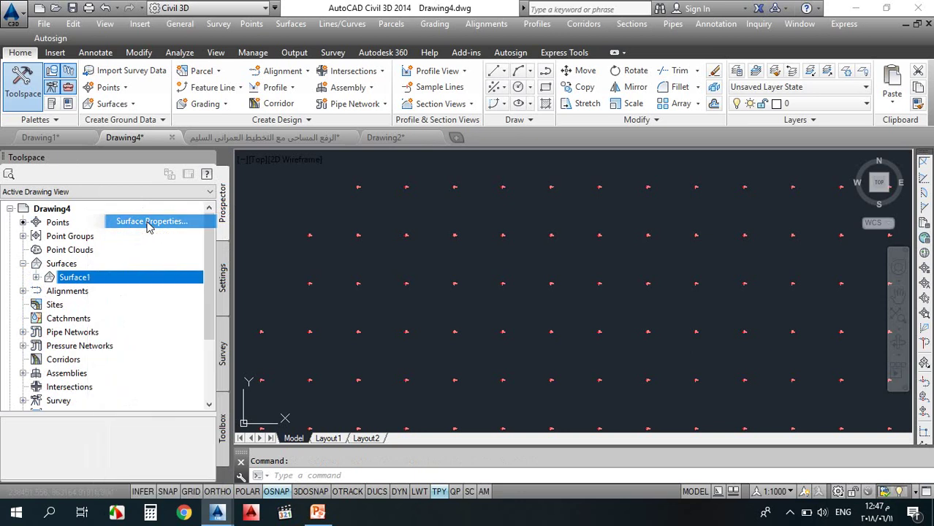
pyautogui.click(315, 225)
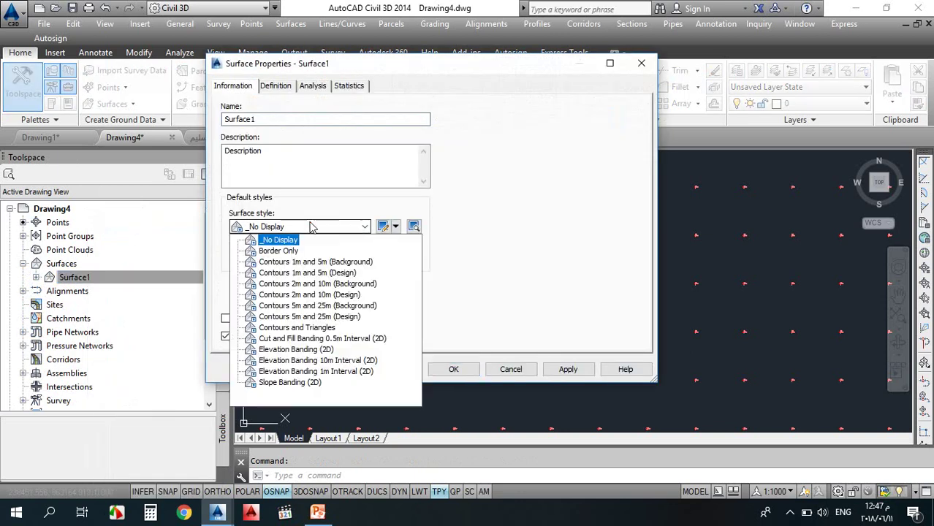
pyautogui.click(293, 245)
pyautogui.click(453, 369)
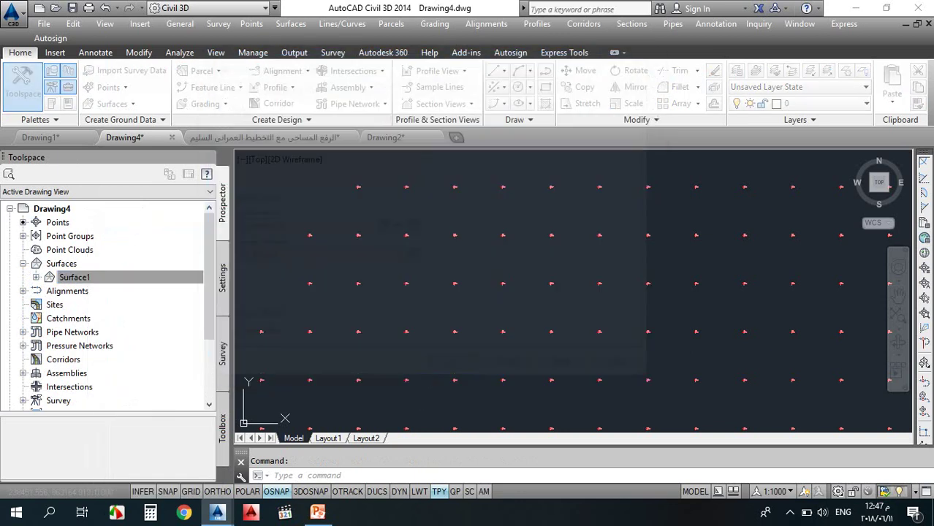
pyautogui.scroll(-5, 646, 198)
pyautogui.scroll(-2, 423, 231)
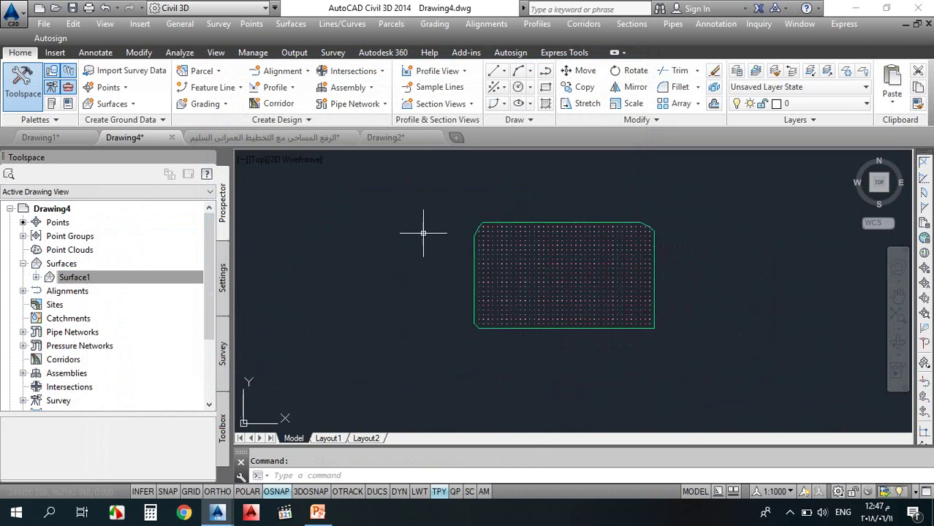
# Select Surface1 by its border, review the available surface styles, and apply Contours 1m and 5m (Background)
pyautogui.scroll(9, 531, 200)
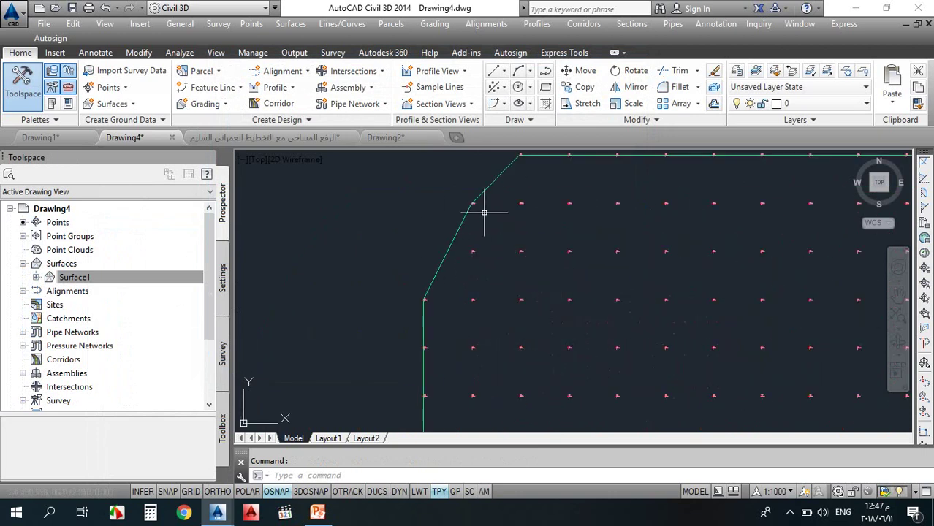
pyautogui.scroll(-5, 482, 206)
pyautogui.scroll(5, 475, 213)
pyautogui.click(472, 224)
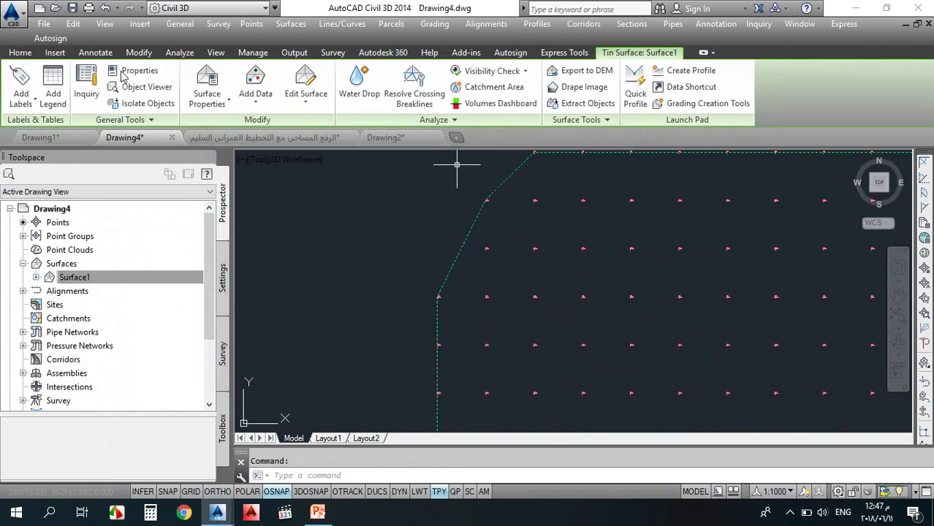
pyautogui.click(208, 90)
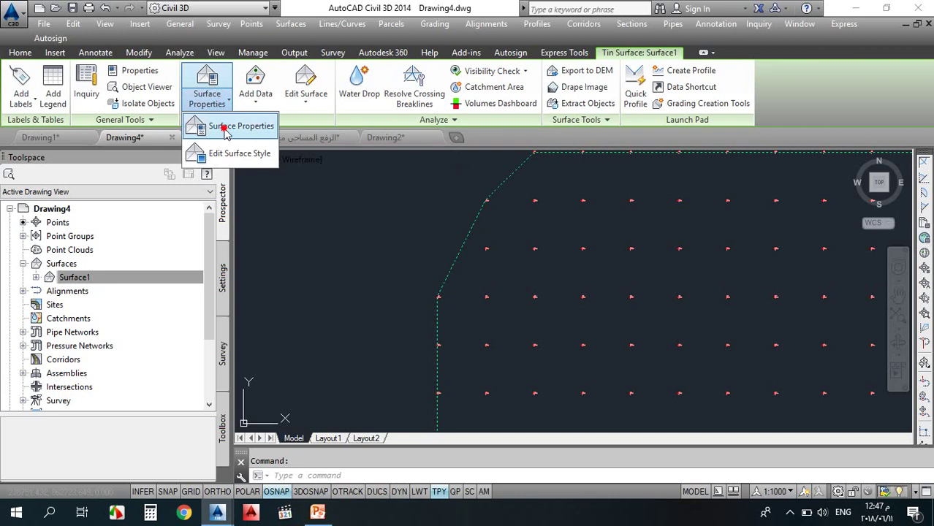
pyautogui.click(215, 183)
pyautogui.click(262, 229)
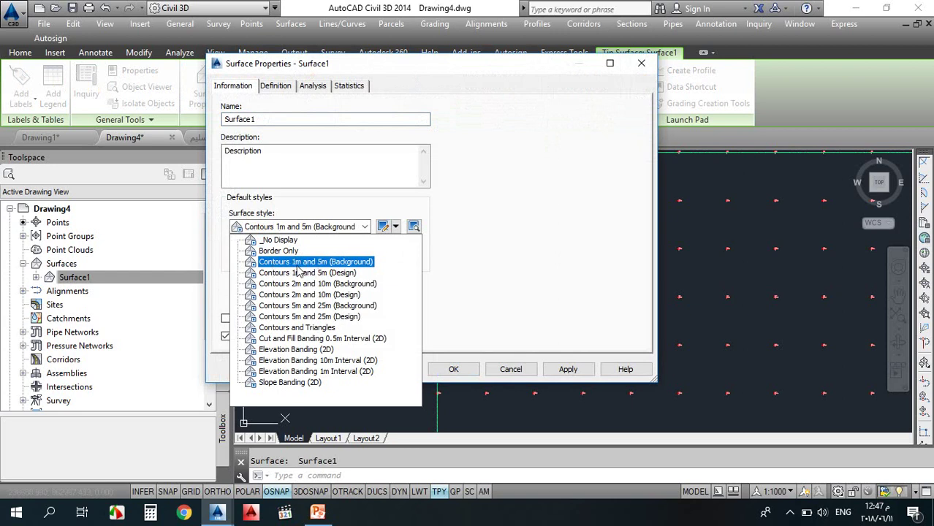
pyautogui.press('Down')
pyautogui.press('Up')
pyautogui.press('Up')
pyautogui.press('Down')
pyautogui.press('Down')
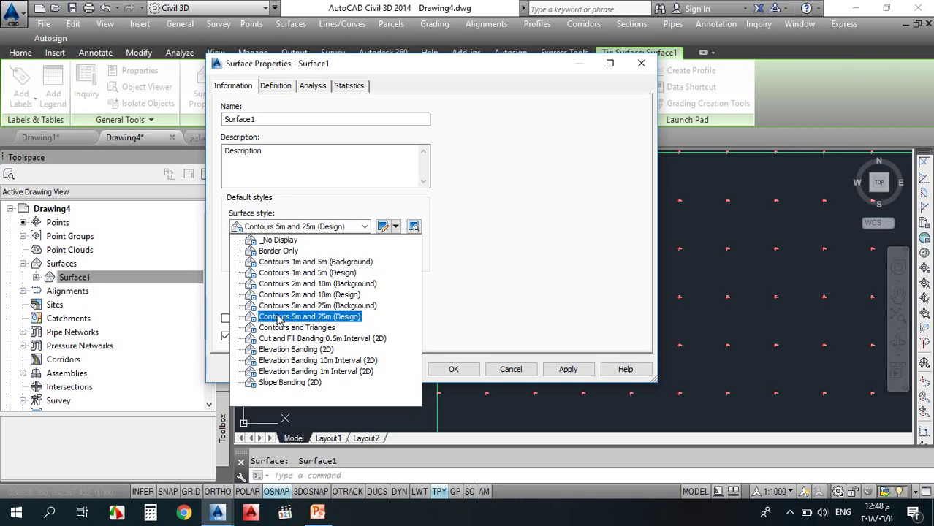
pyautogui.click(298, 263)
pyautogui.click(449, 368)
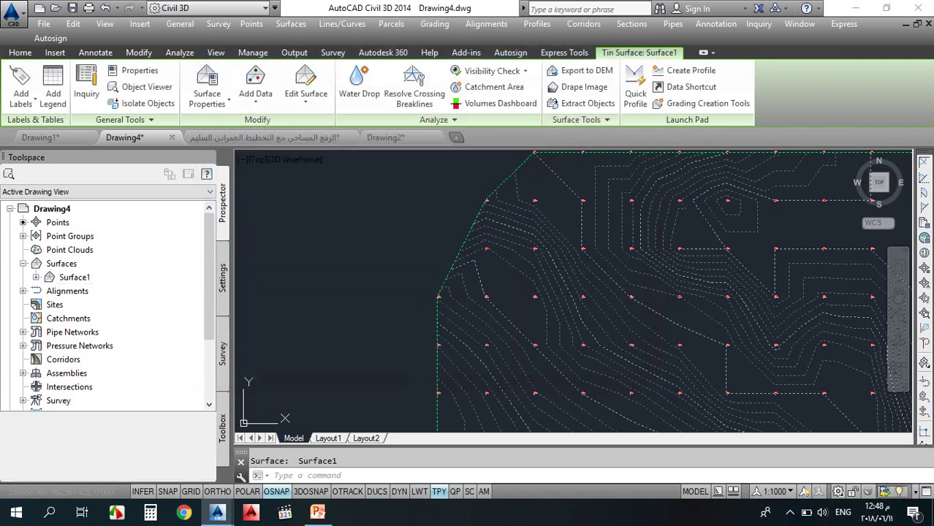
# Deselect Surface1 and examine its 1 m and 5 m contours close up and at full extent
pyautogui.scroll(-3, 350, 208)
pyautogui.press('Escape')
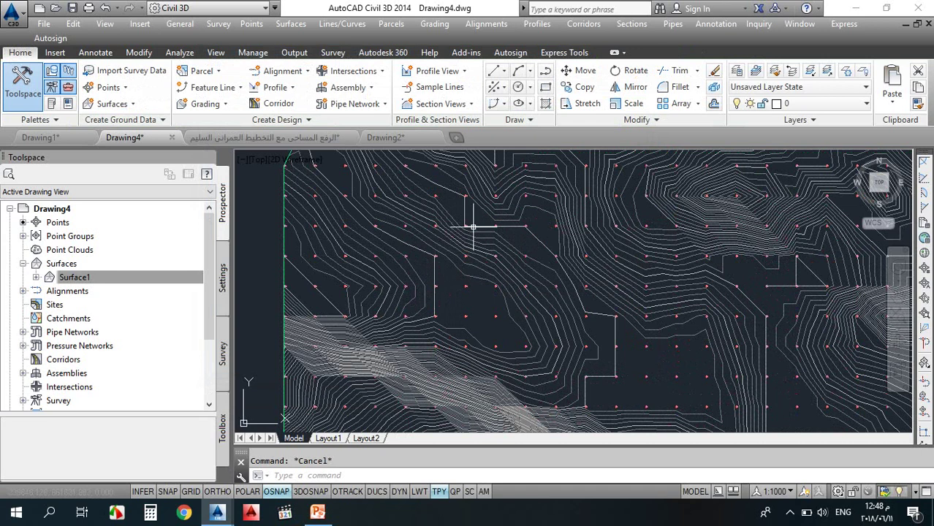
pyautogui.scroll(2, 445, 253)
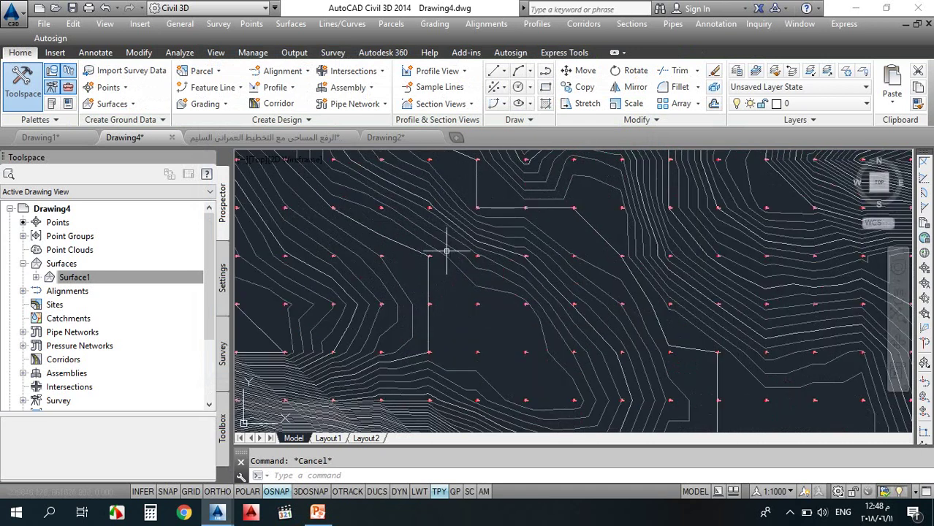
pyautogui.scroll(2, 459, 212)
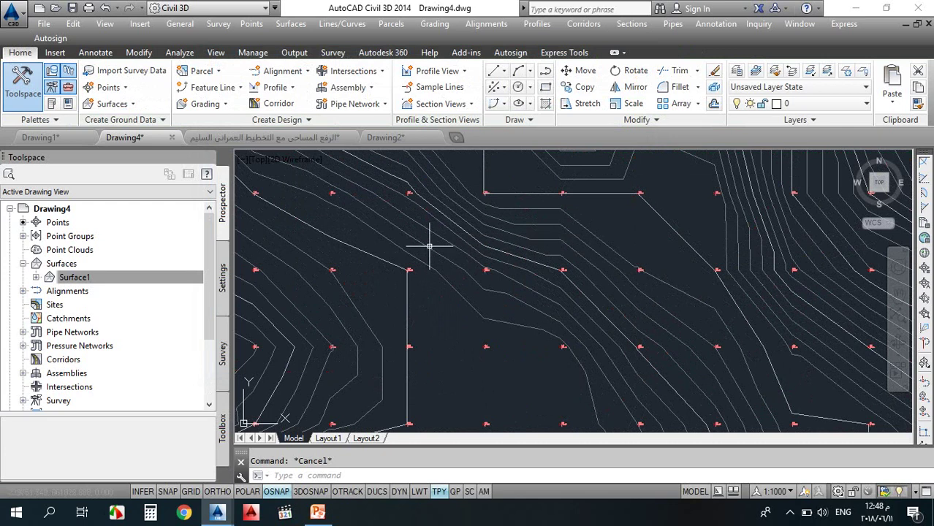
pyautogui.moveTo(434, 278)
pyautogui.scroll(-5, 454, 272)
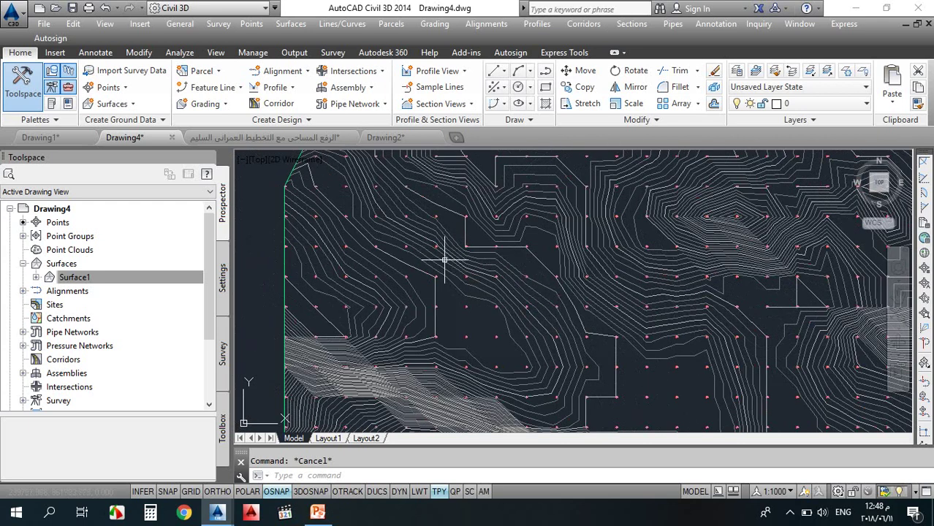
pyautogui.scroll(-5, 442, 263)
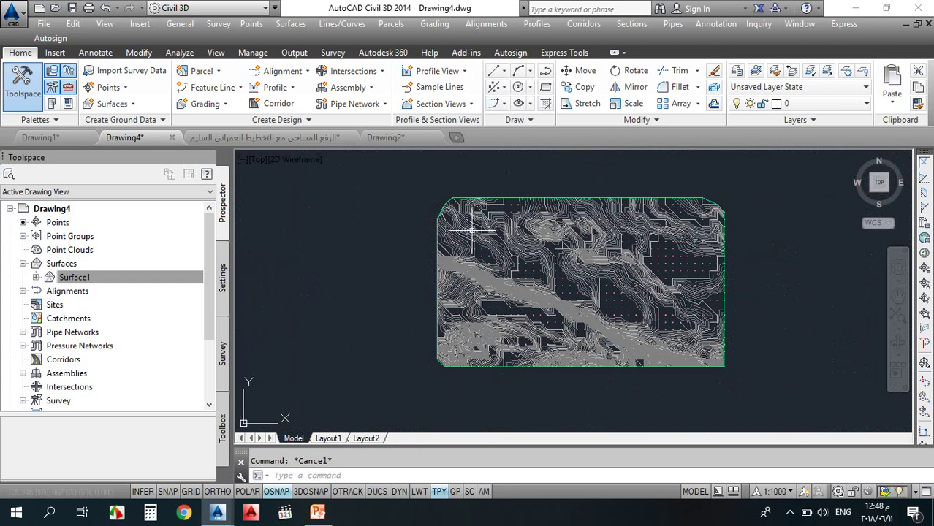
# Select Surface1 by its boundary and change its surface style to Contours 1m and 5m (Design)
pyautogui.click(349, 307)
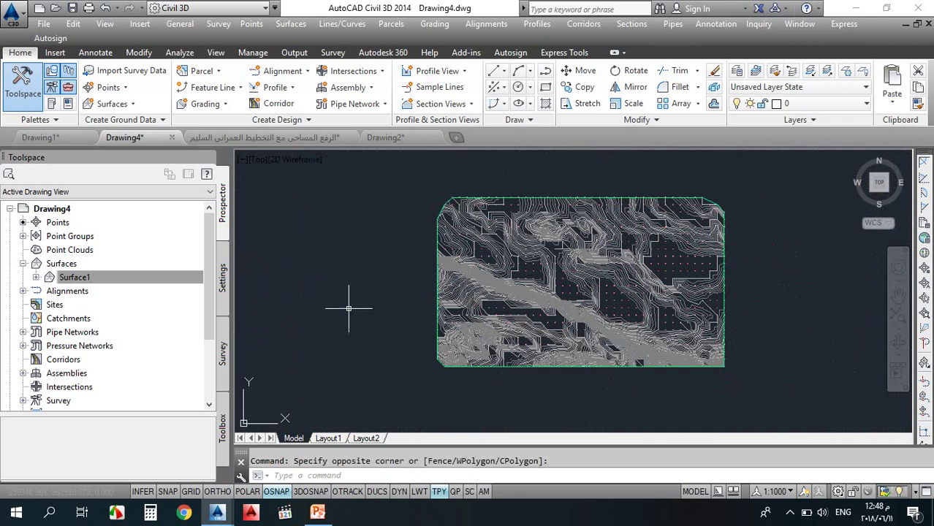
pyautogui.click(439, 276)
pyautogui.click(209, 99)
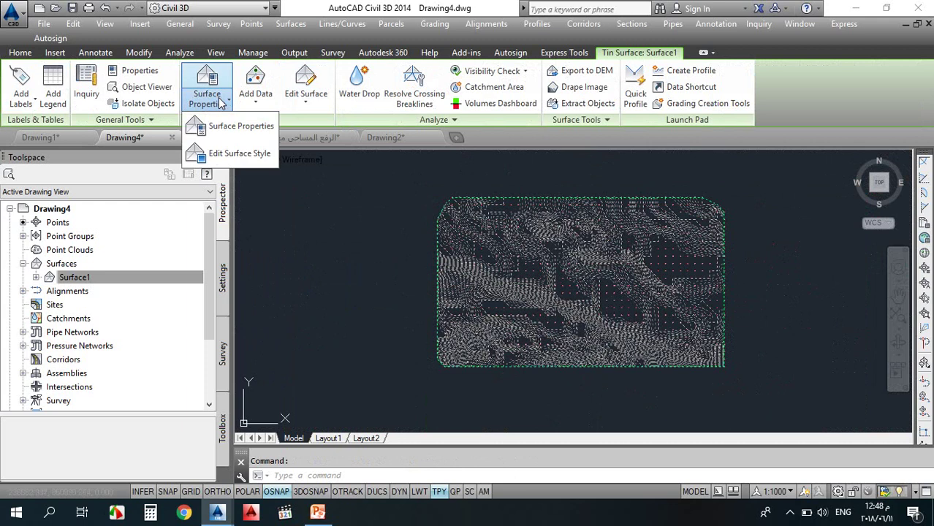
pyautogui.click(219, 125)
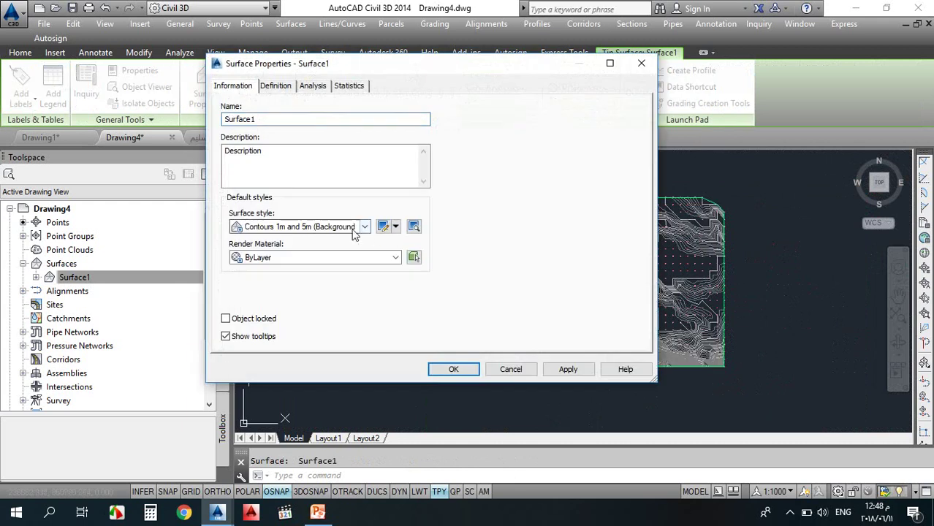
pyautogui.click(361, 227)
pyautogui.click(342, 273)
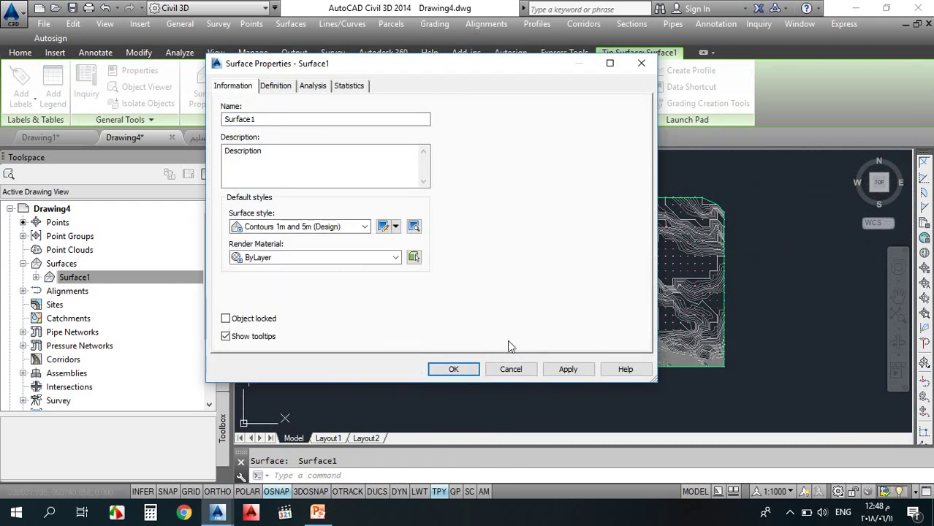
pyautogui.click(453, 370)
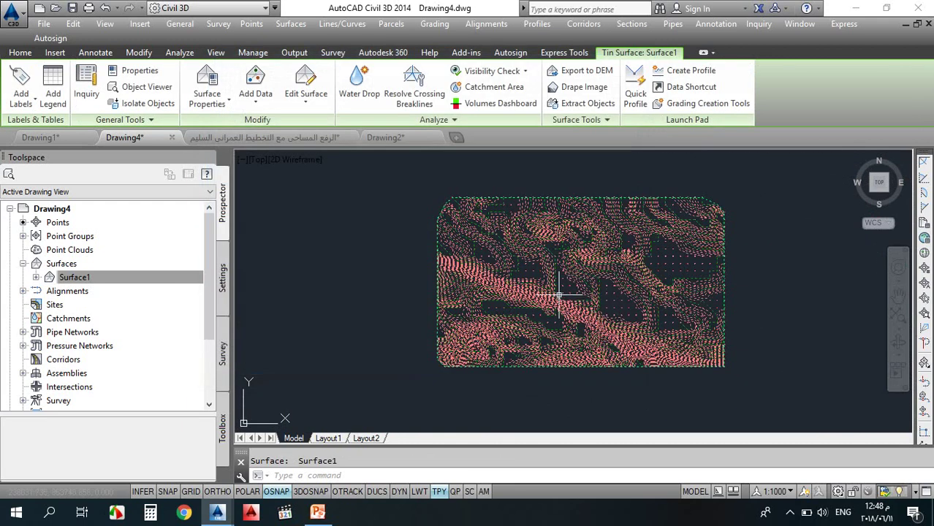
pyautogui.press('Escape')
# Select Surface1, change its surface style to Contours 5m and 25m (Design), and deselect it
pyautogui.scroll(5, 559, 295)
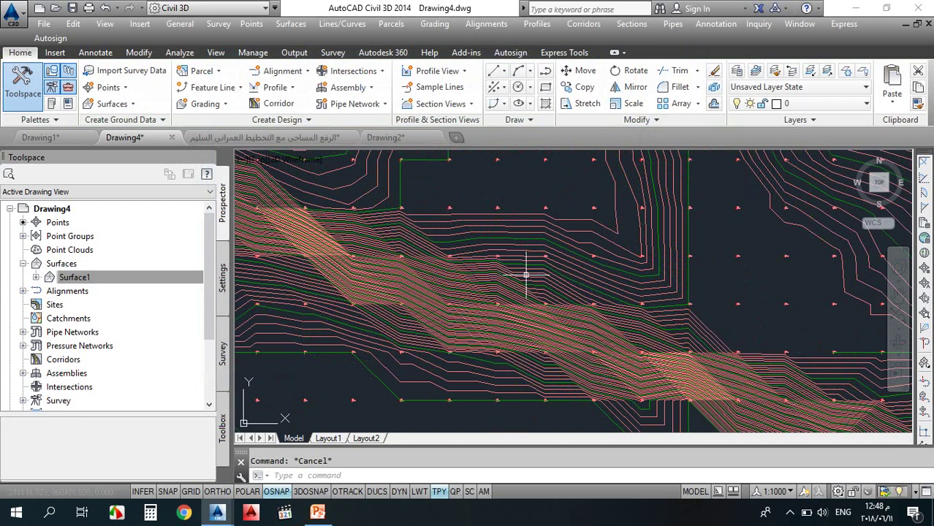
pyautogui.scroll(3, 548, 252)
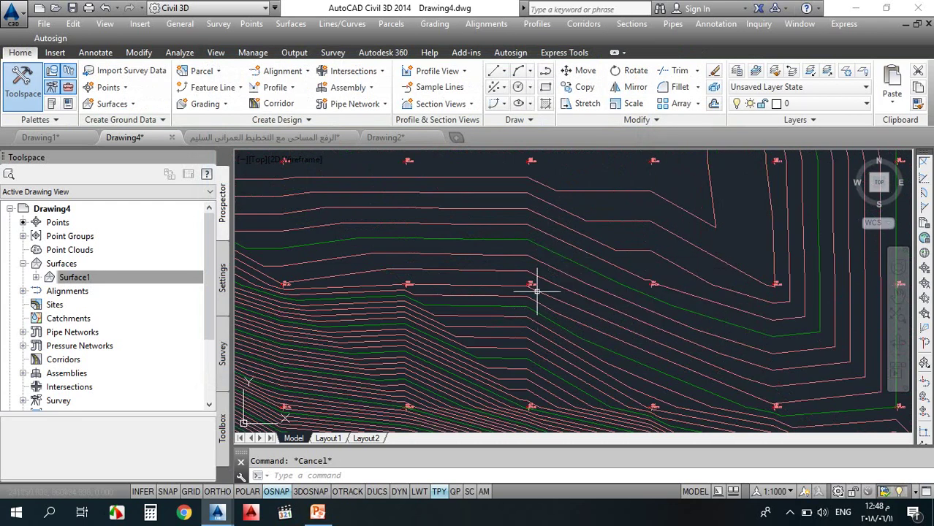
pyautogui.scroll(-8, 537, 291)
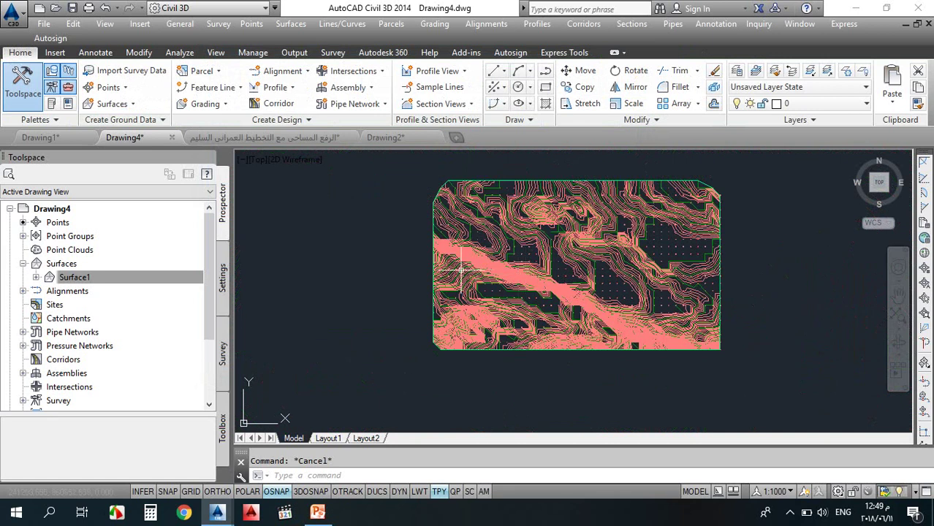
pyautogui.click(461, 271)
pyautogui.click(207, 95)
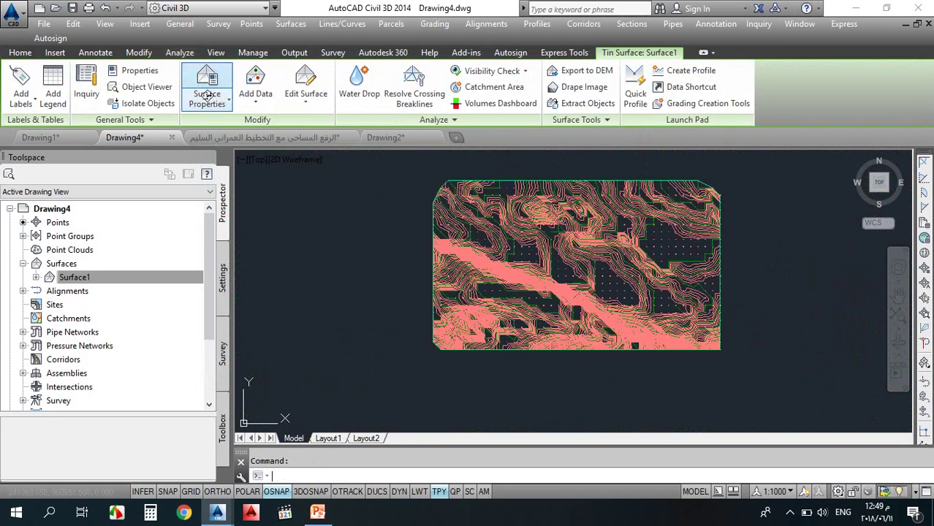
pyautogui.click(299, 227)
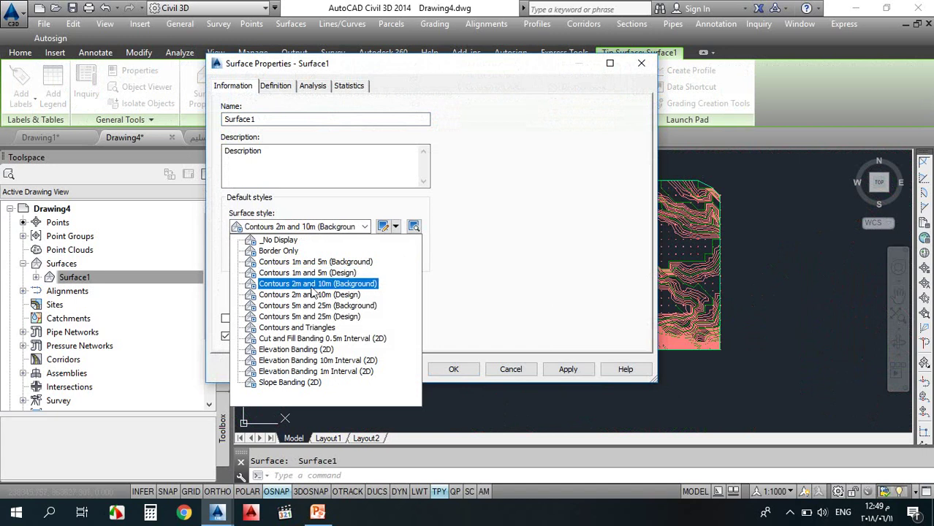
pyautogui.click(316, 317)
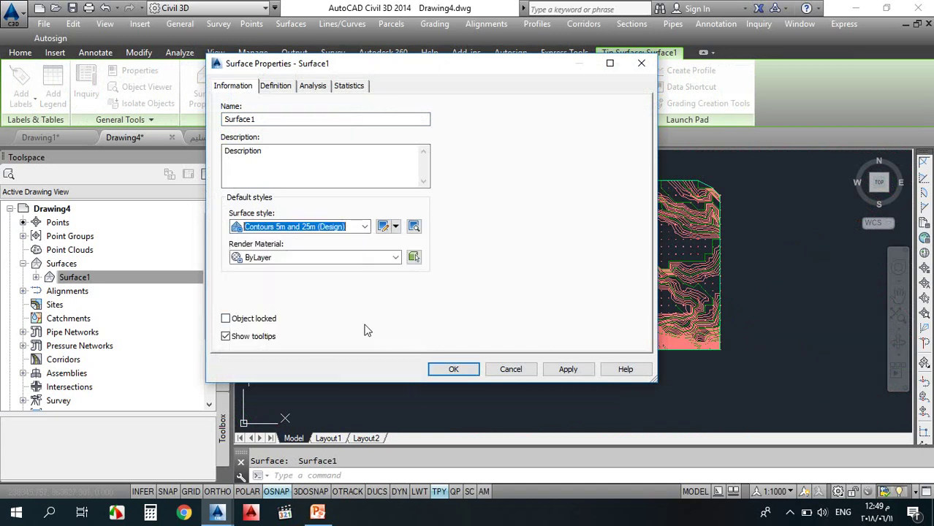
pyautogui.click(443, 367)
pyautogui.scroll(6, 544, 289)
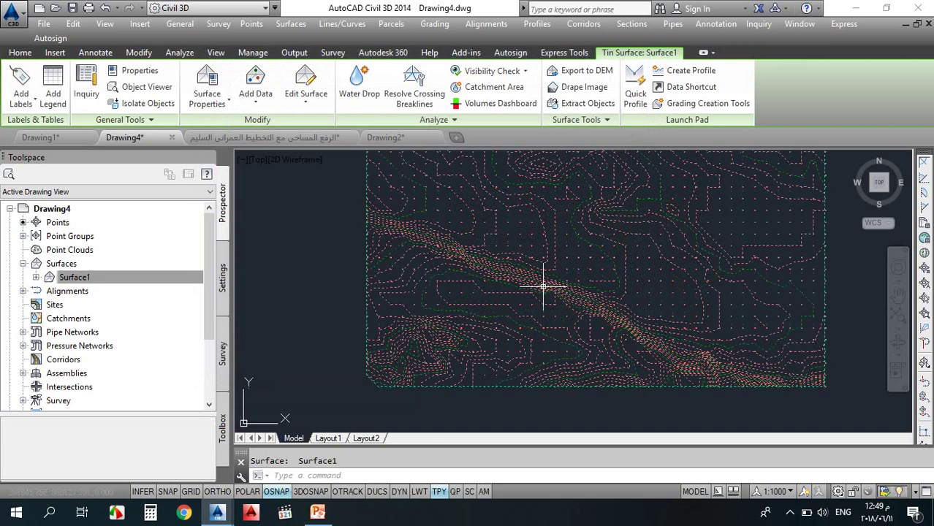
pyautogui.press('Escape')
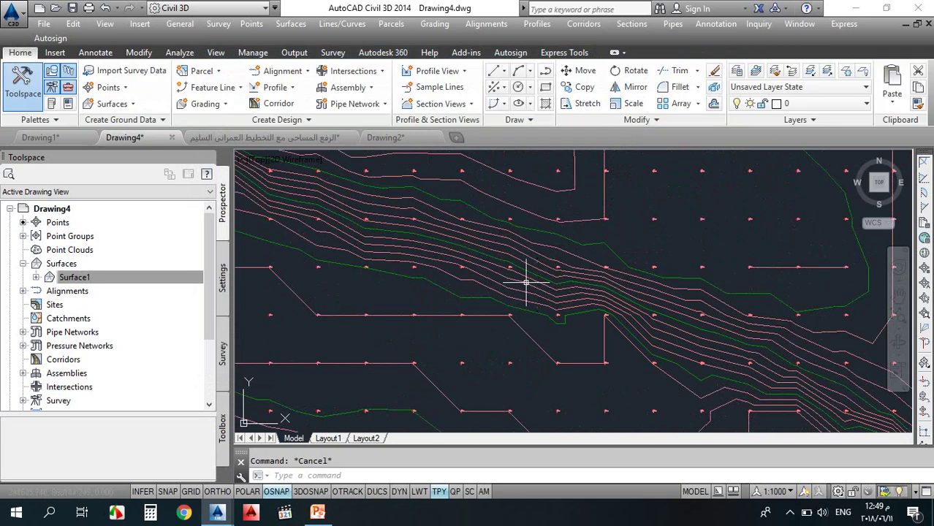
# Change the surface style of Surface1 to Contours and Triangles through its surface properties
pyautogui.doubleClick(483, 279)
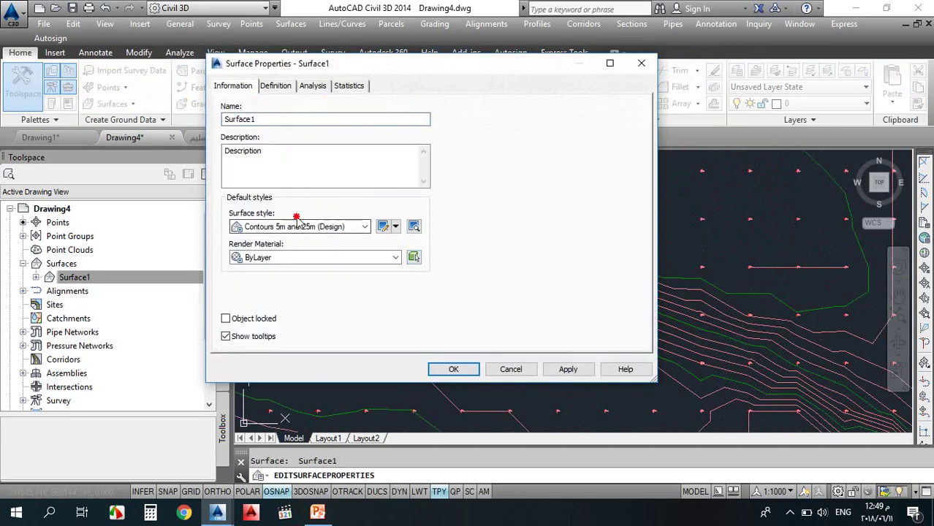
pyautogui.click(297, 227)
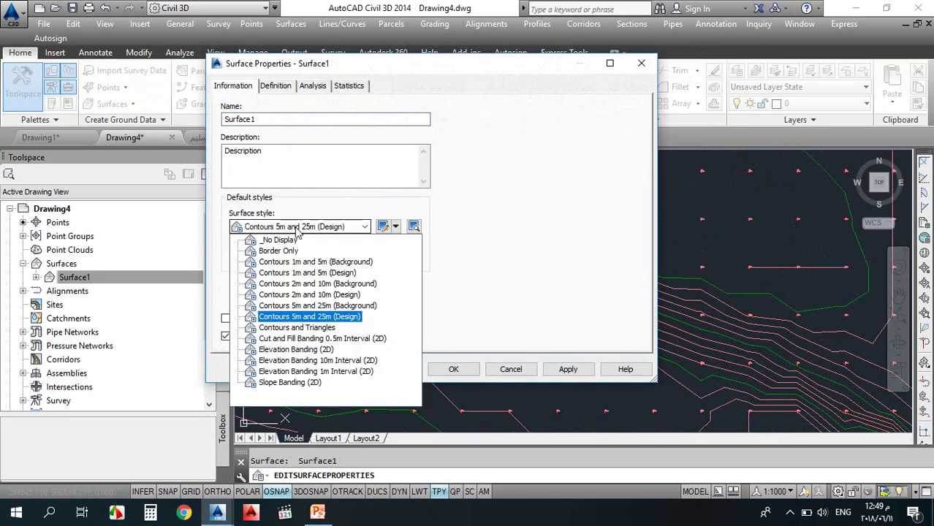
pyautogui.click(302, 329)
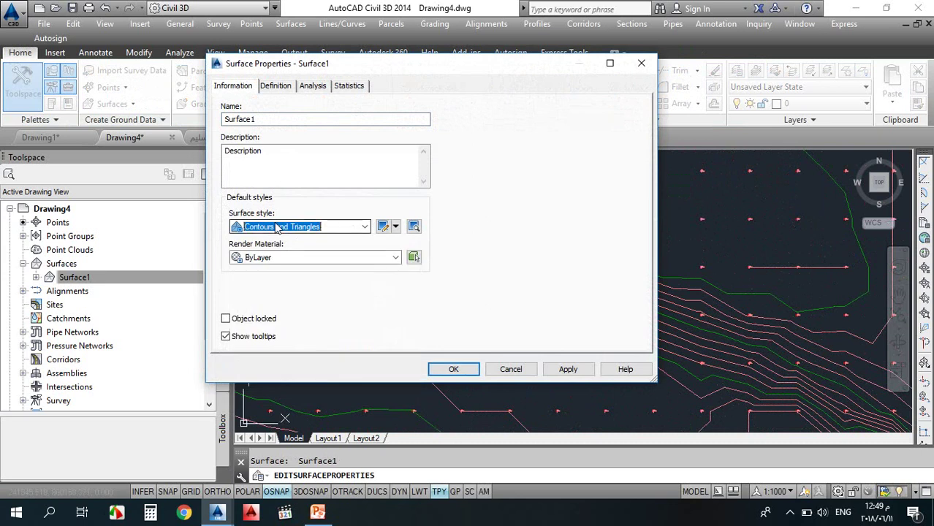
pyautogui.click(451, 370)
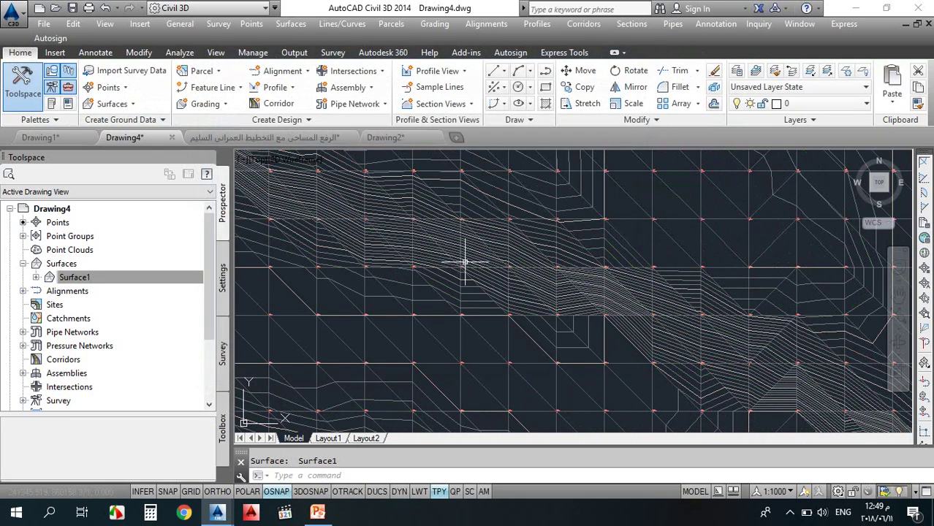
pyautogui.press('Escape')
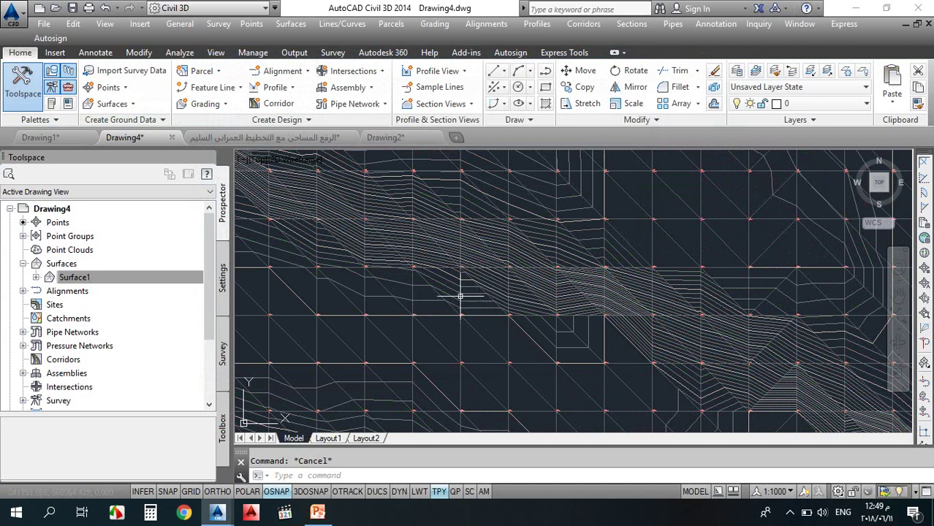
pyautogui.scroll(-5, 461, 296)
pyautogui.scroll(2, 435, 270)
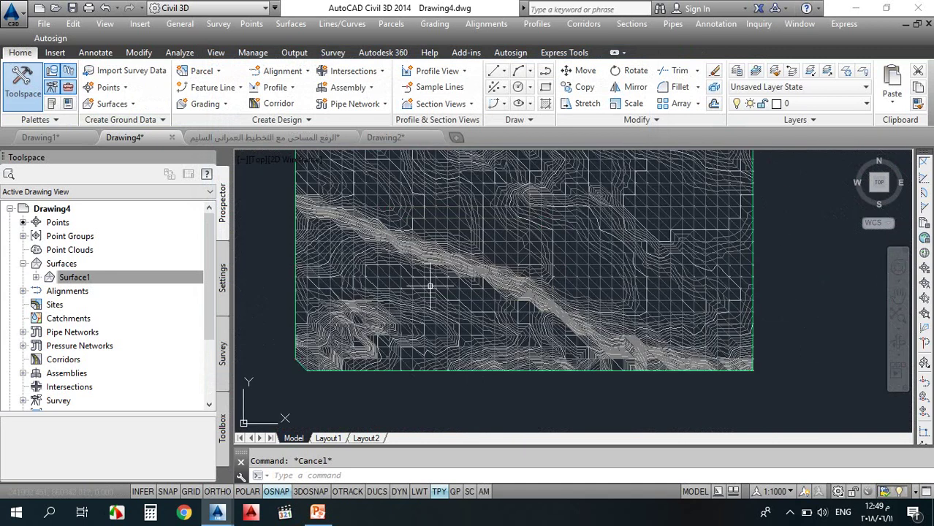
pyautogui.moveTo(430, 286)
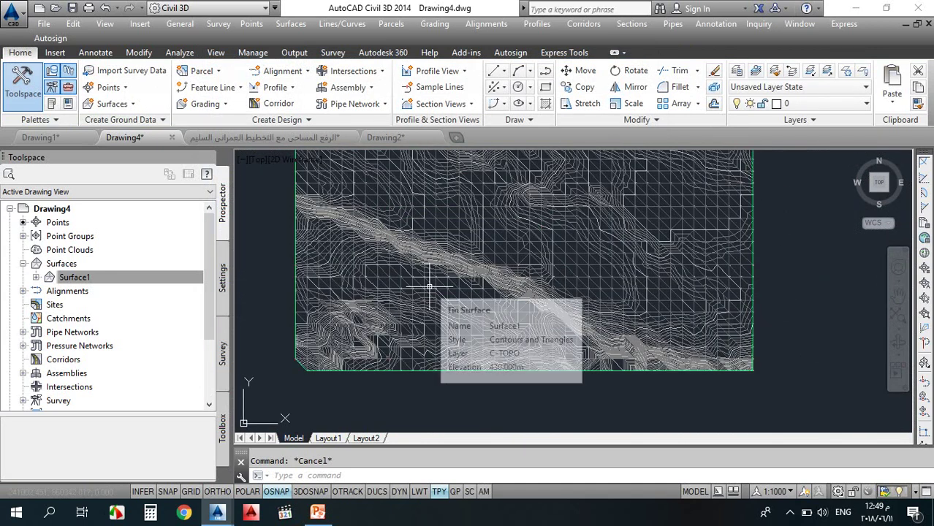
# Apply the Elevation Banding (2D) style to Surface1 and view the colour bands across the whole surface
pyautogui.doubleClick(430, 286)
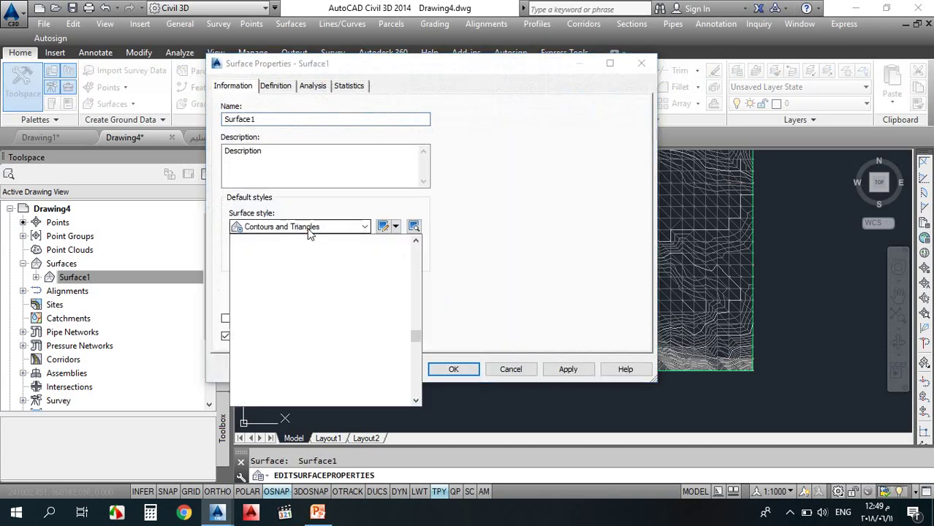
pyautogui.click(309, 227)
pyautogui.click(297, 338)
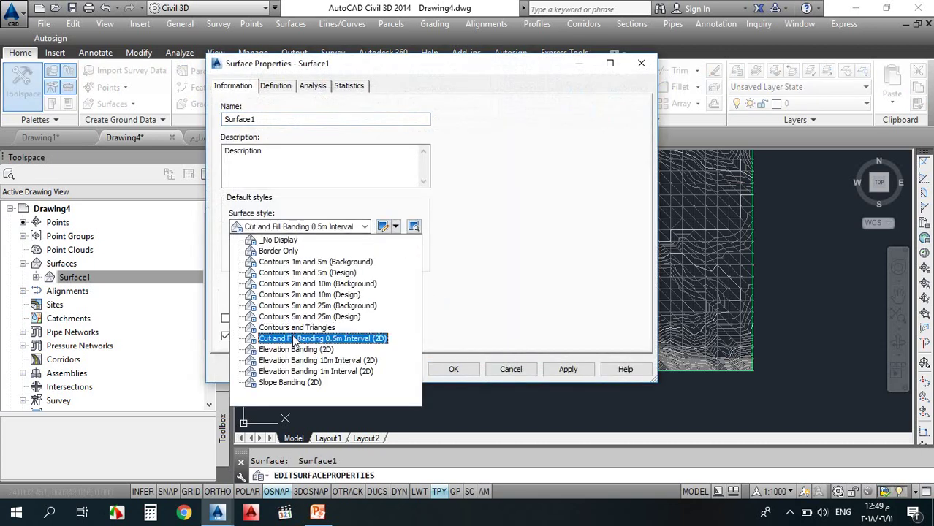
pyautogui.click(295, 349)
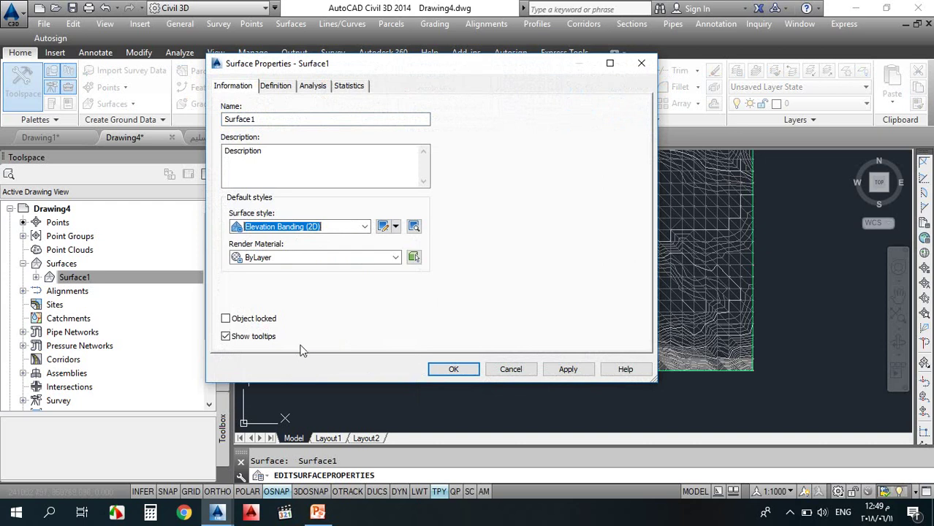
pyautogui.click(453, 369)
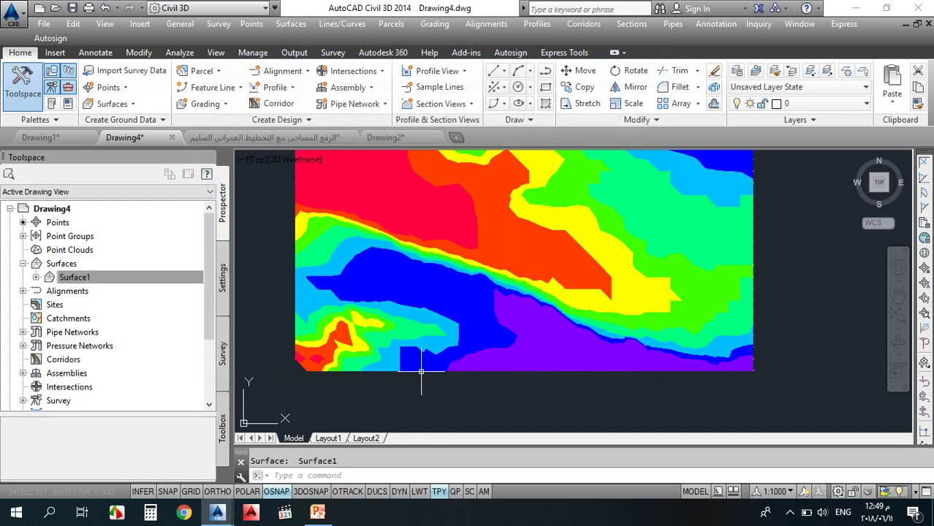
pyautogui.scroll(-4, 417, 351)
pyautogui.scroll(2, 436, 315)
pyautogui.scroll(-2, 450, 302)
pyautogui.scroll(2, 454, 326)
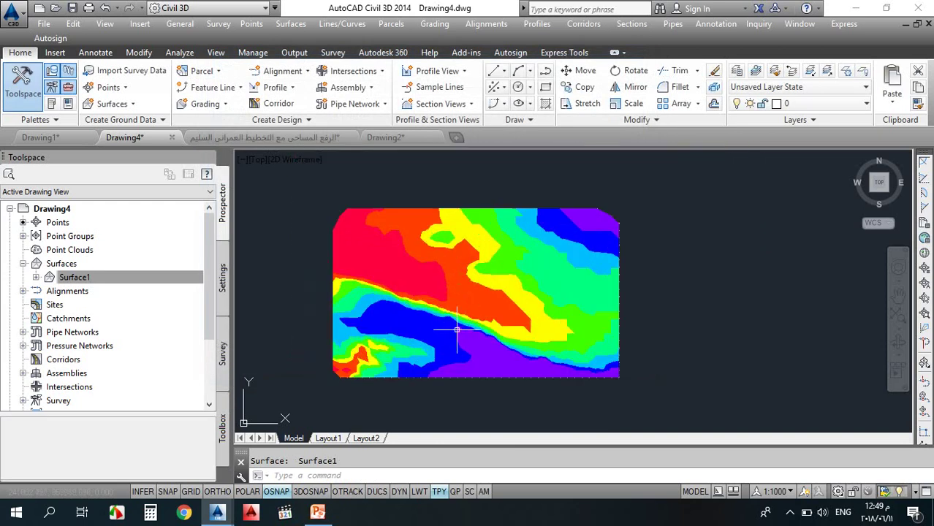
pyautogui.scroll(1, 465, 320)
pyautogui.scroll(-1, 475, 315)
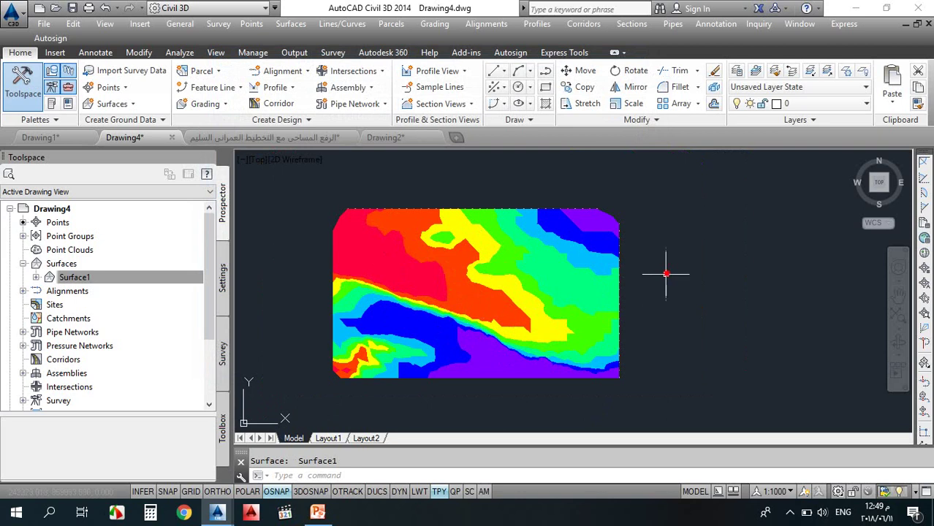
# Review the available surface styles in the properties of Surface1 without applying a change
pyautogui.click(642, 319)
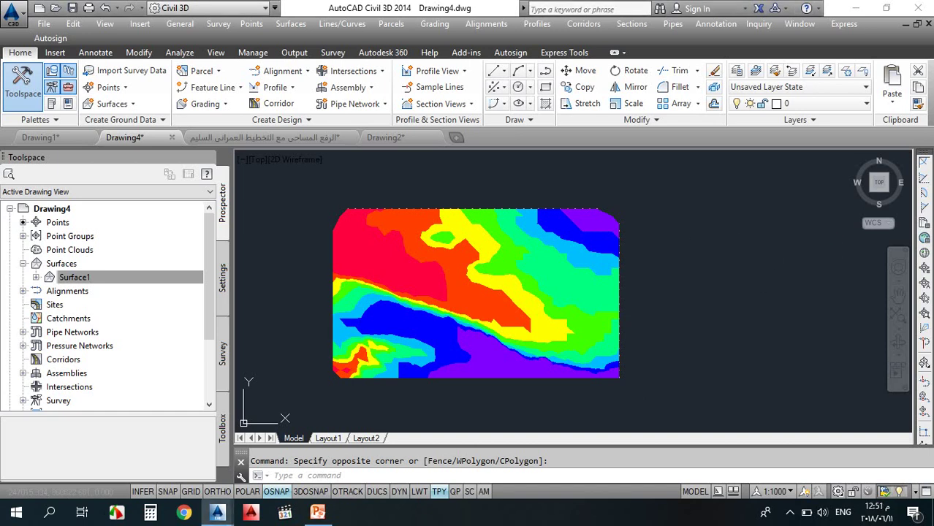
pyautogui.click(415, 193)
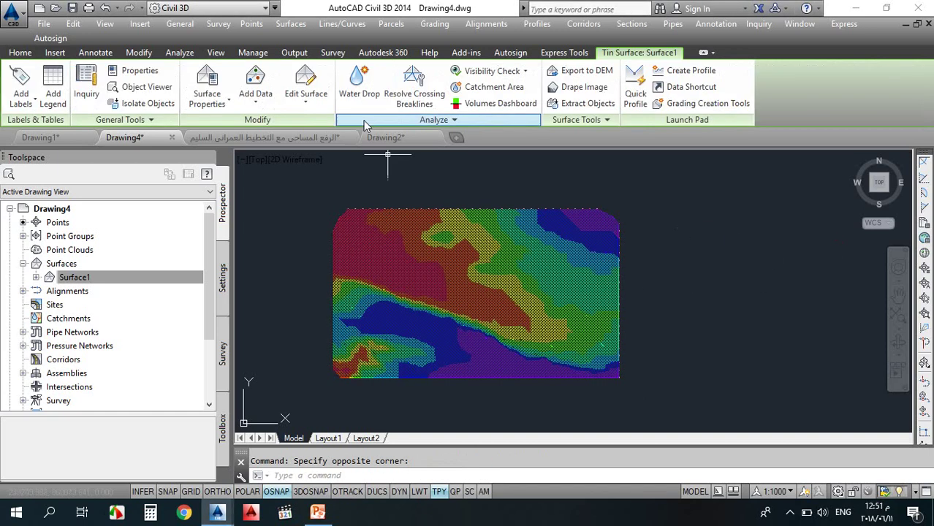
pyautogui.click(202, 73)
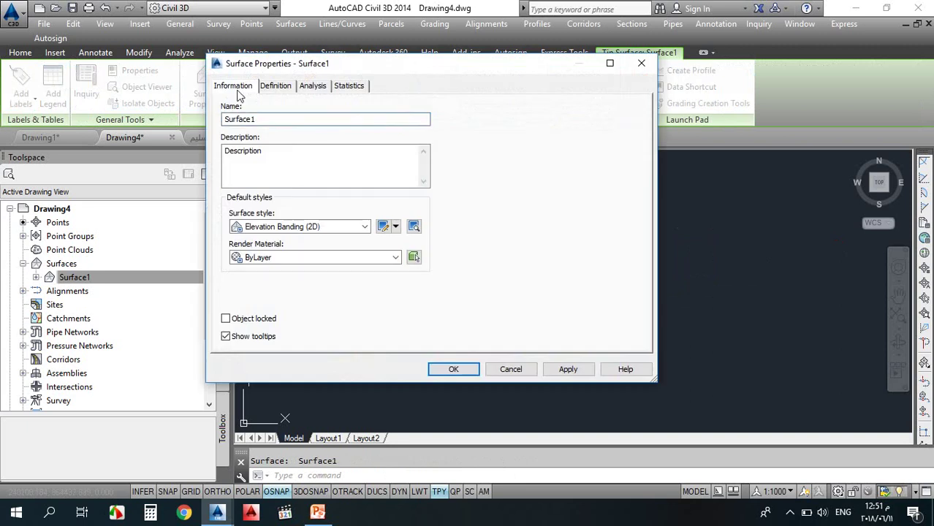
pyautogui.click(264, 226)
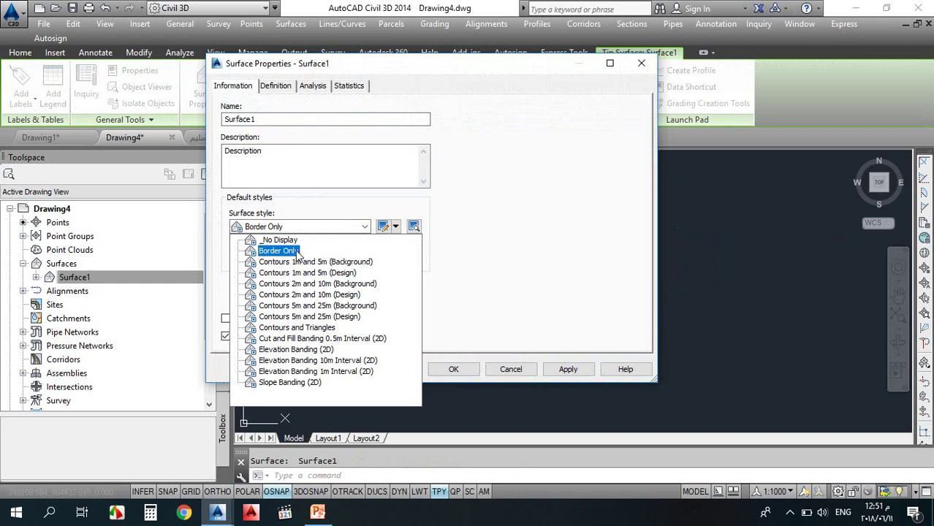
pyautogui.click(320, 328)
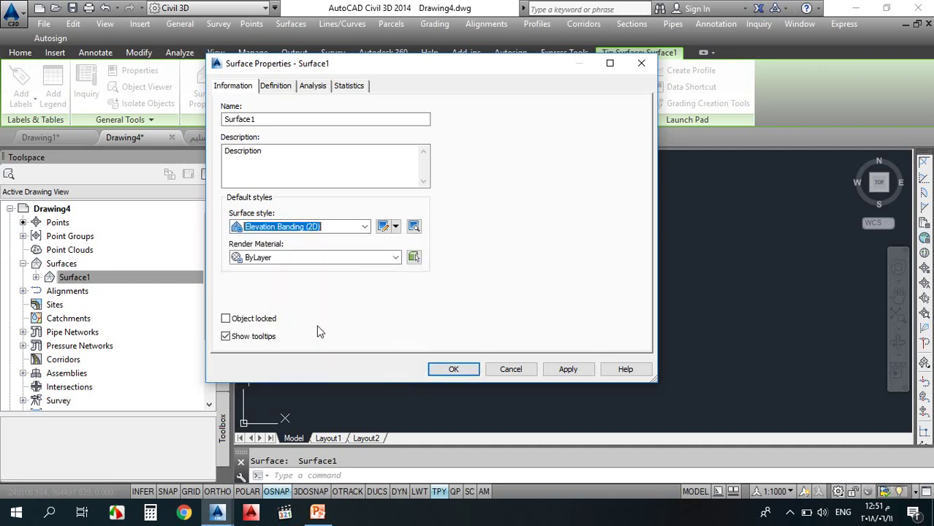
pyautogui.press('Escape')
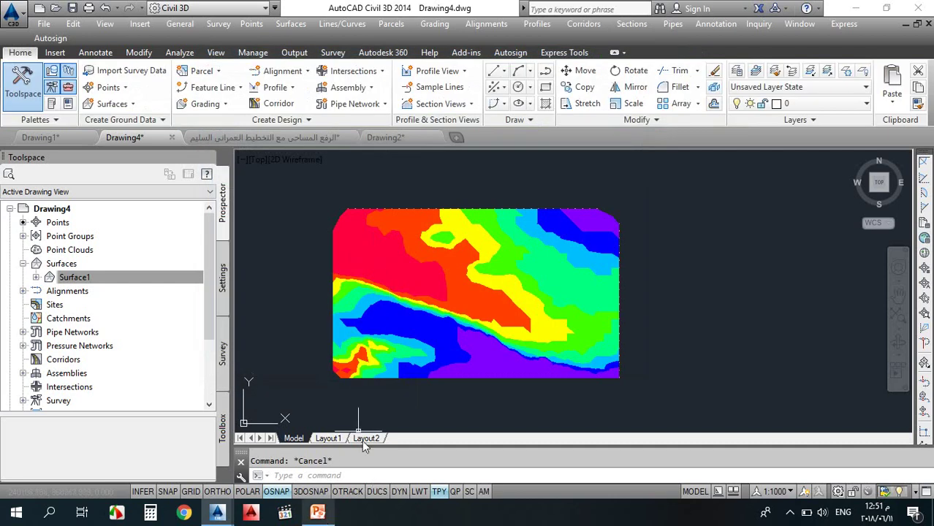
# Select the banded surface and set its surface style to Contours 5m and 25m (Design)
pyautogui.click(420, 230)
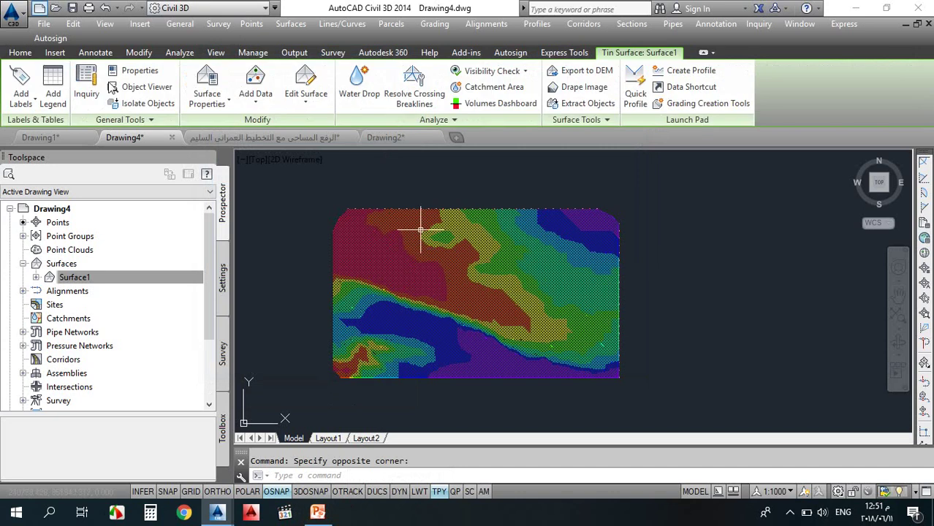
pyautogui.click(207, 85)
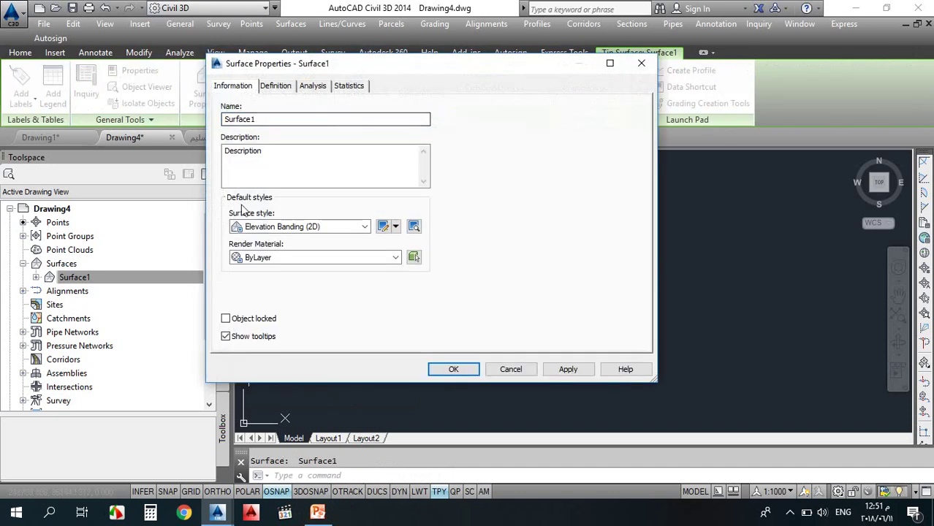
pyautogui.click(329, 226)
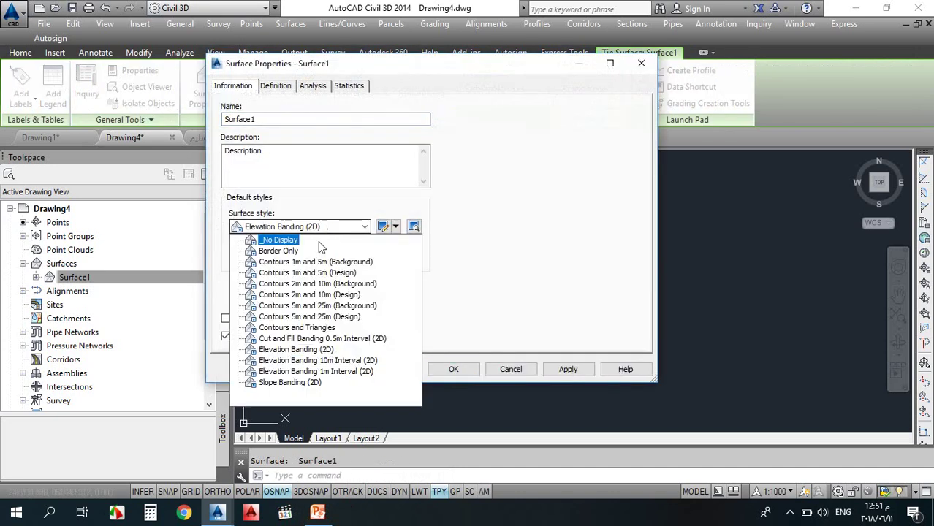
pyautogui.click(313, 319)
pyautogui.click(454, 369)
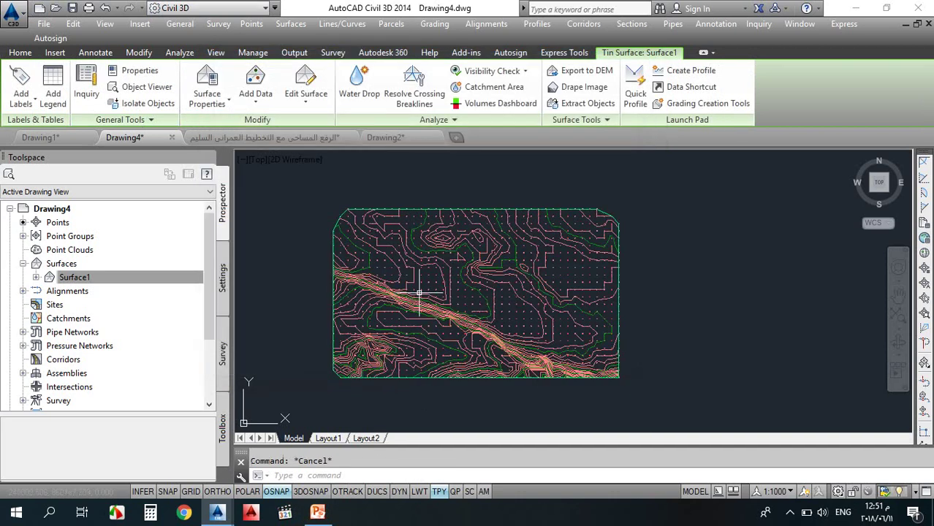
# Deselect Surface1 and examine its 5 m and 25 m contours close up and at full extent
pyautogui.press('Escape')
pyautogui.scroll(5, 418, 272)
pyautogui.scroll(3, 416, 270)
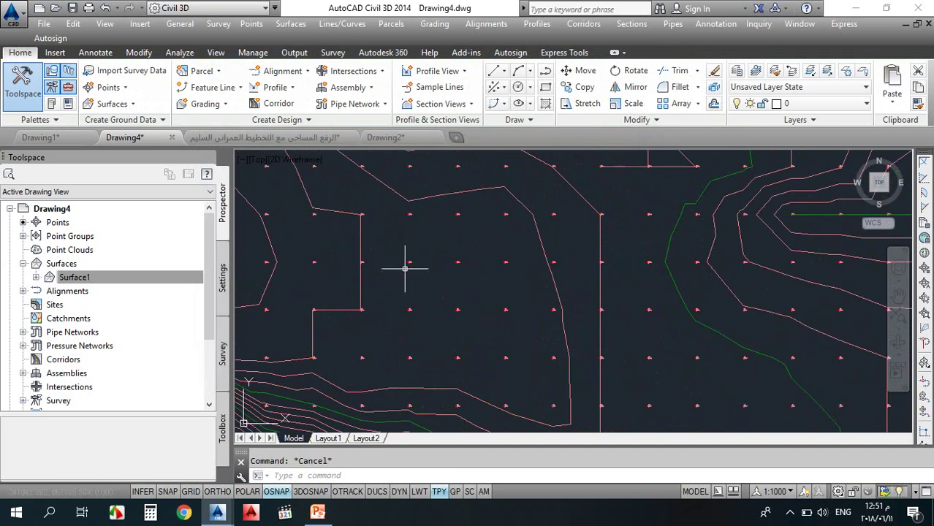
pyautogui.scroll(-2, 412, 259)
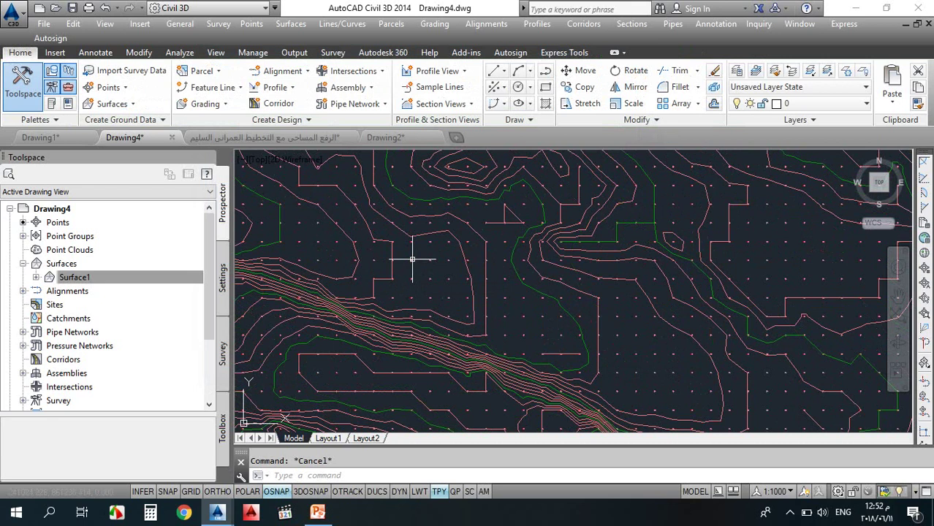
pyautogui.scroll(-4, 413, 256)
pyautogui.scroll(5, 386, 208)
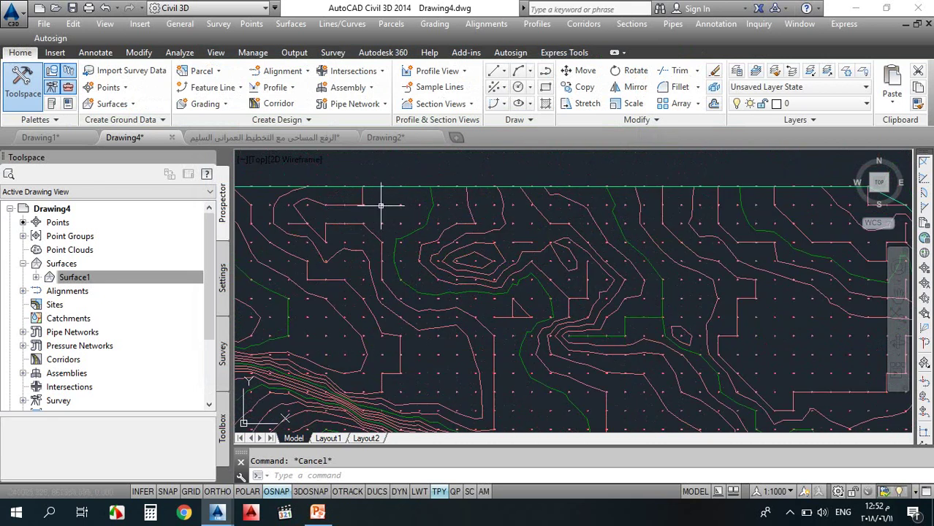
pyautogui.scroll(-5, 380, 207)
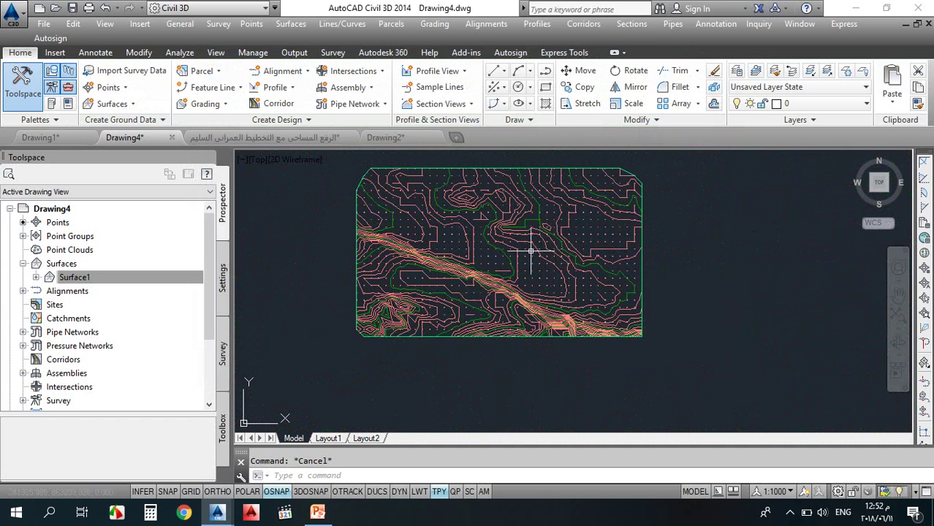
# Examine the closely spaced contours along the steep band crossing Surface1 and compare them with the whole surface
pyautogui.scroll(2, 535, 257)
pyautogui.moveTo(464, 266)
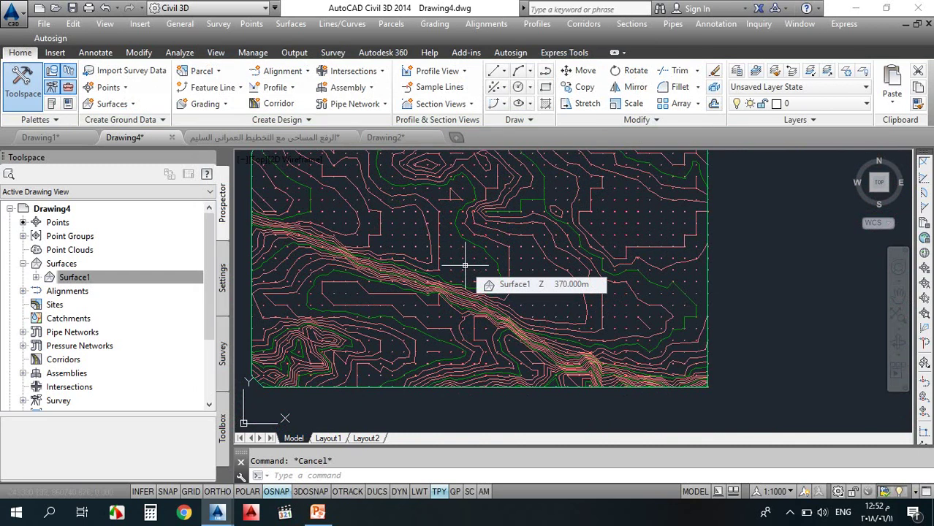
pyautogui.scroll(2, 438, 285)
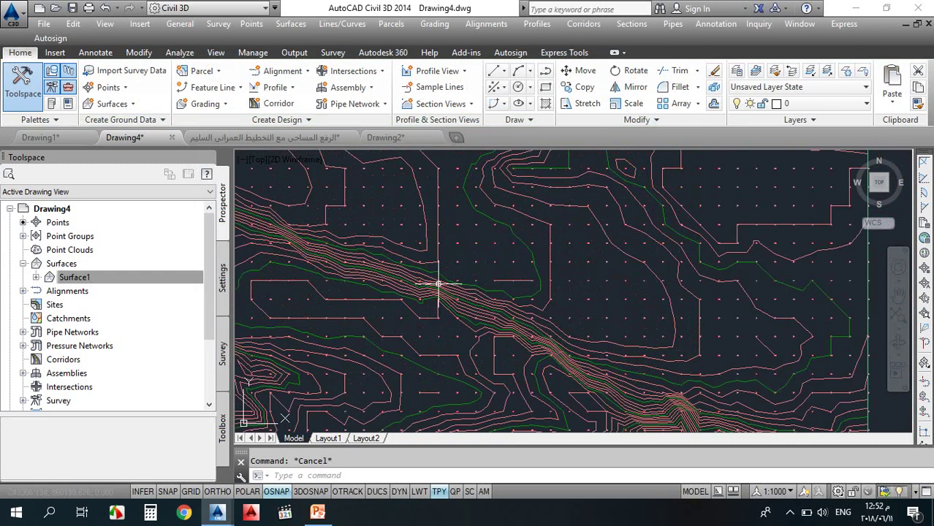
pyautogui.moveTo(439, 284)
pyautogui.scroll(1, 492, 302)
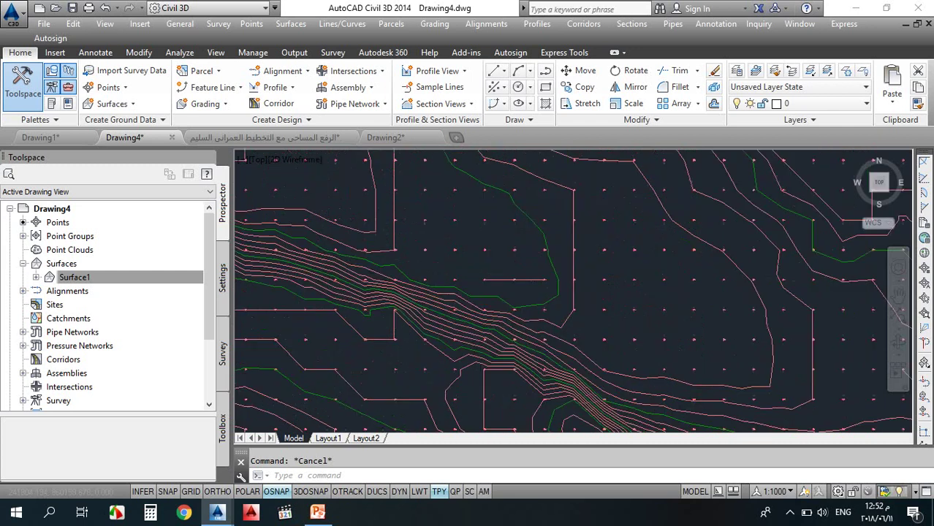
pyautogui.scroll(-1, 510, 292)
pyautogui.scroll(-3, 510, 292)
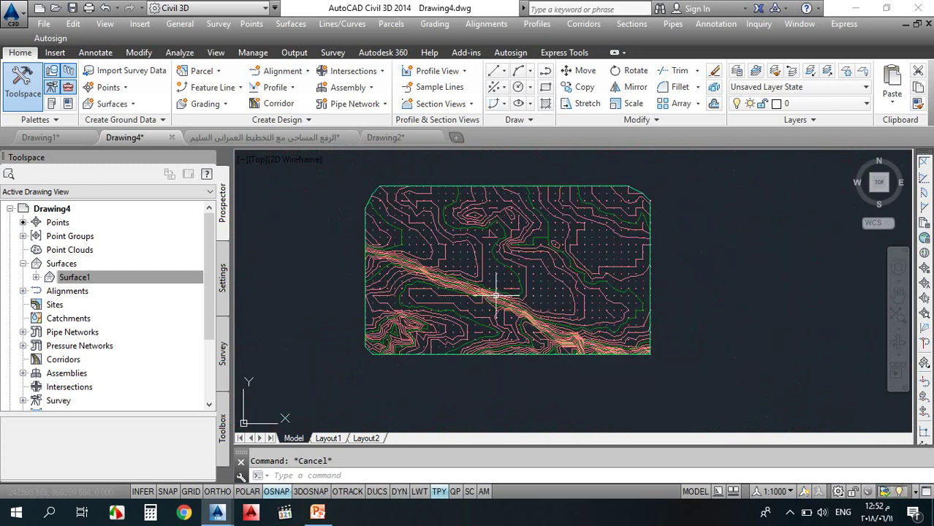
# Switch to PowerPoint to view the Labels topic on the Surface slide and return to the Civil 3D drawing
pyautogui.click(317, 511)
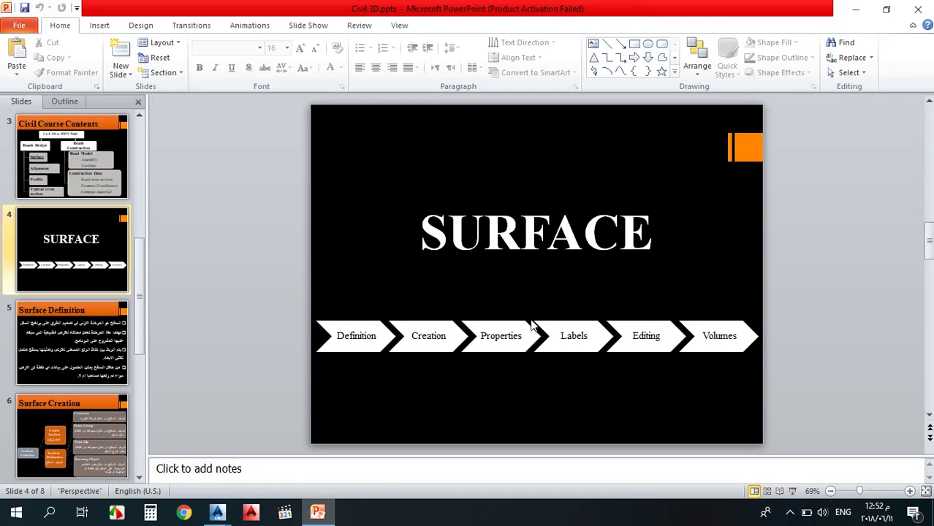
pyautogui.click(571, 336)
pyautogui.click(277, 253)
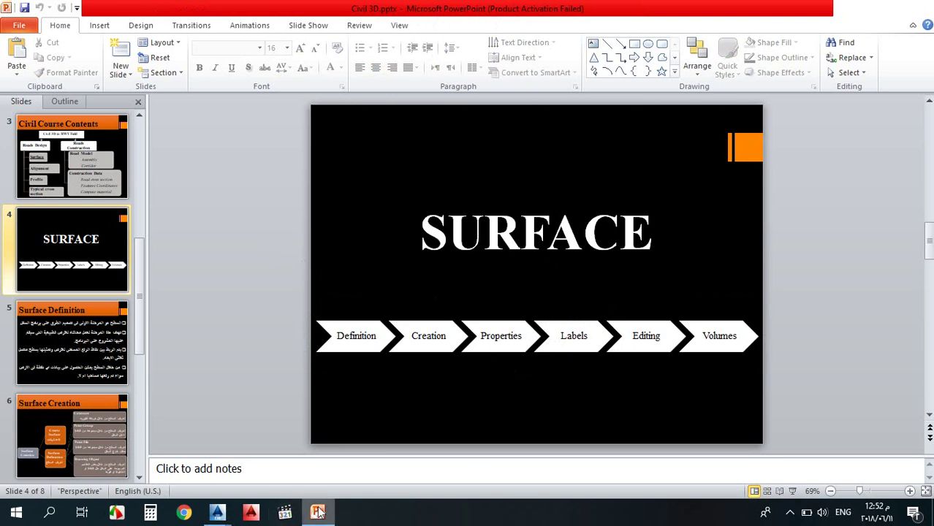
pyautogui.hotkey('alt', 'Tab')
pyautogui.click(686, 241)
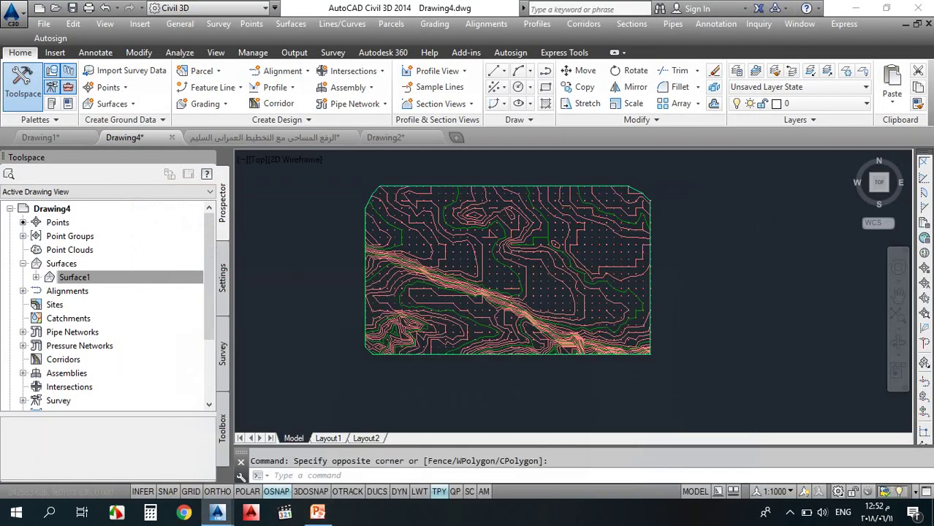
# Review the types of surface labels that can be added to Surface1 without choosing one
pyautogui.scroll(2, 603, 232)
pyautogui.scroll(2, 471, 209)
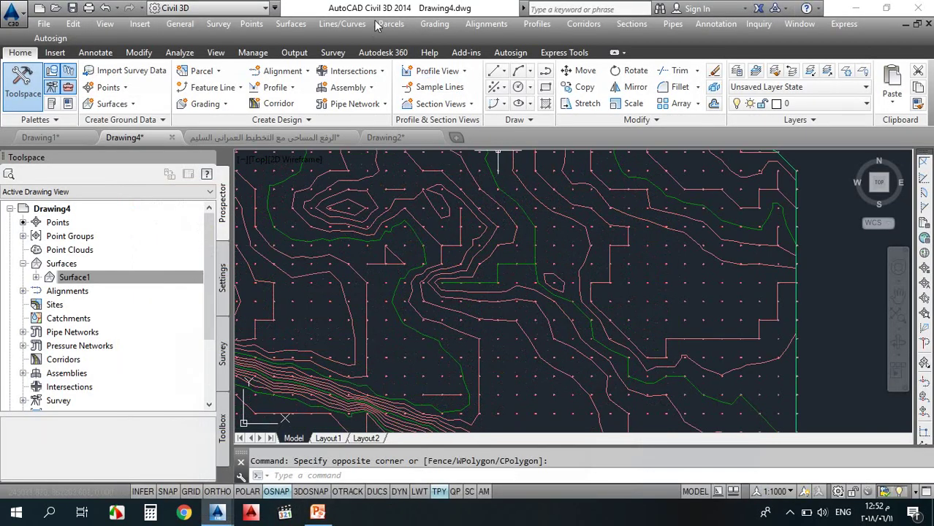
pyautogui.click(290, 23)
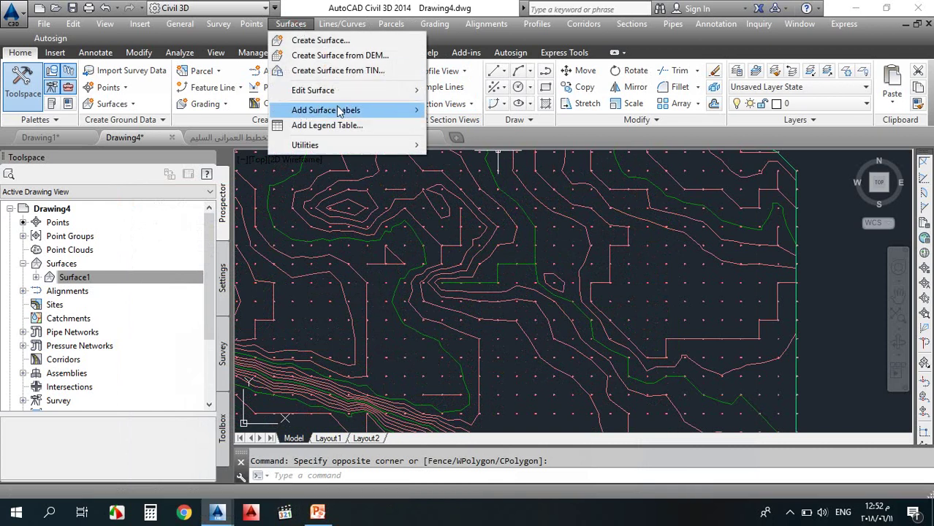
pyautogui.moveTo(345, 111)
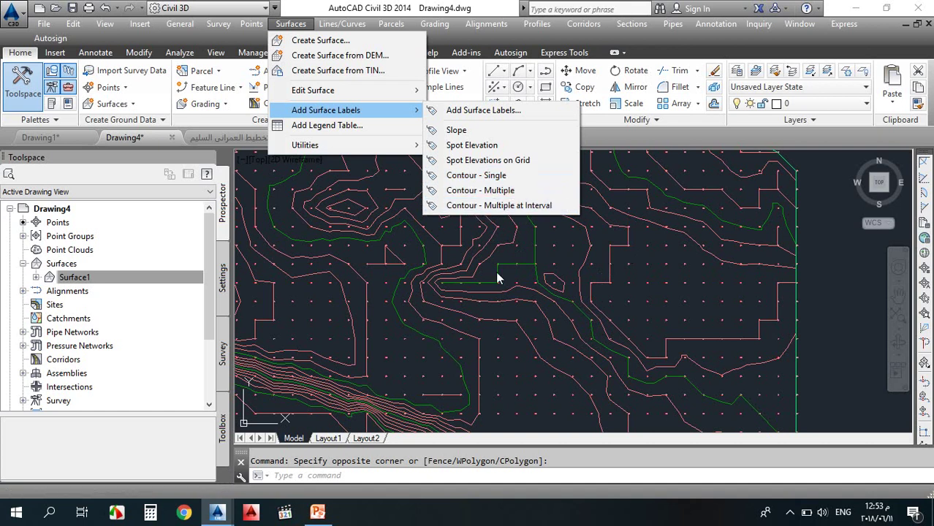
pyautogui.click(821, 241)
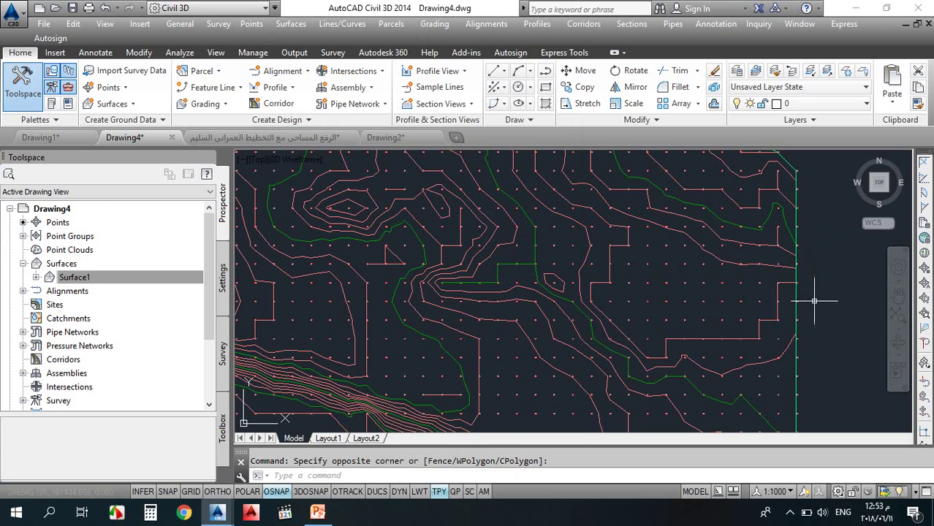
# Select Surface1 and add a One-point slope label in the flat area between the widely spaced contours
pyautogui.scroll(-3, 600, 268)
pyautogui.scroll(5, 600, 272)
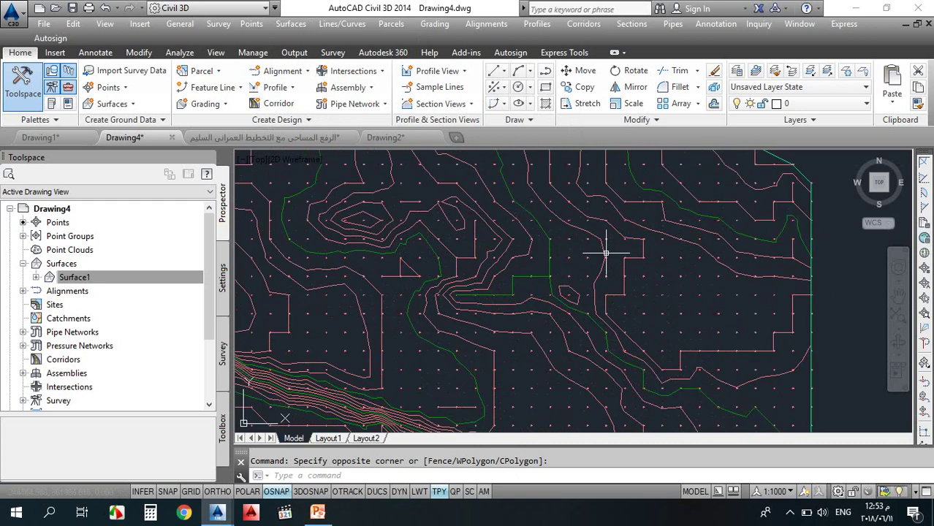
pyautogui.scroll(-3, 599, 256)
pyautogui.scroll(6, 562, 363)
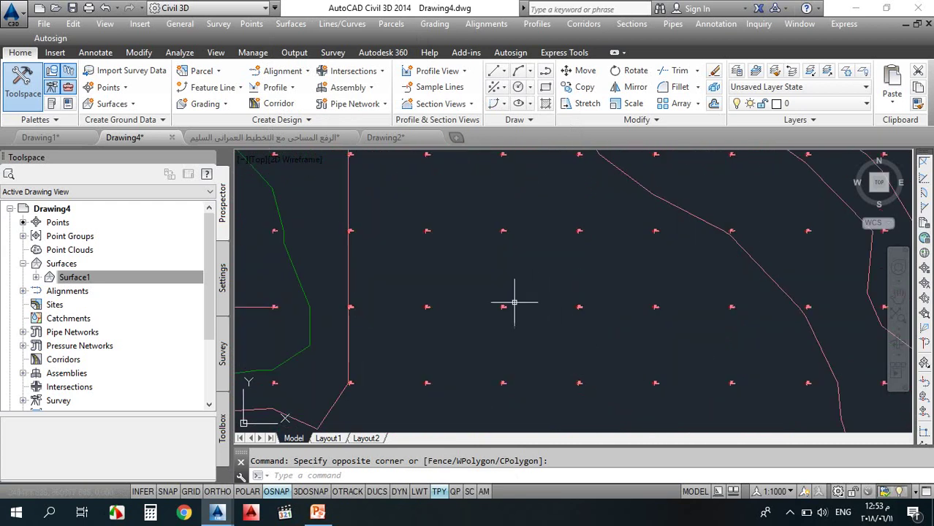
pyautogui.click(349, 261)
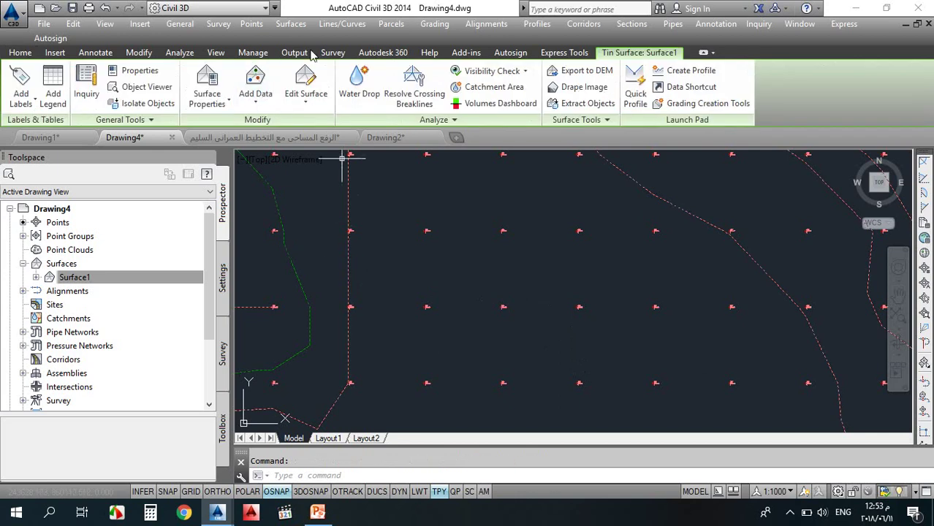
pyautogui.click(290, 24)
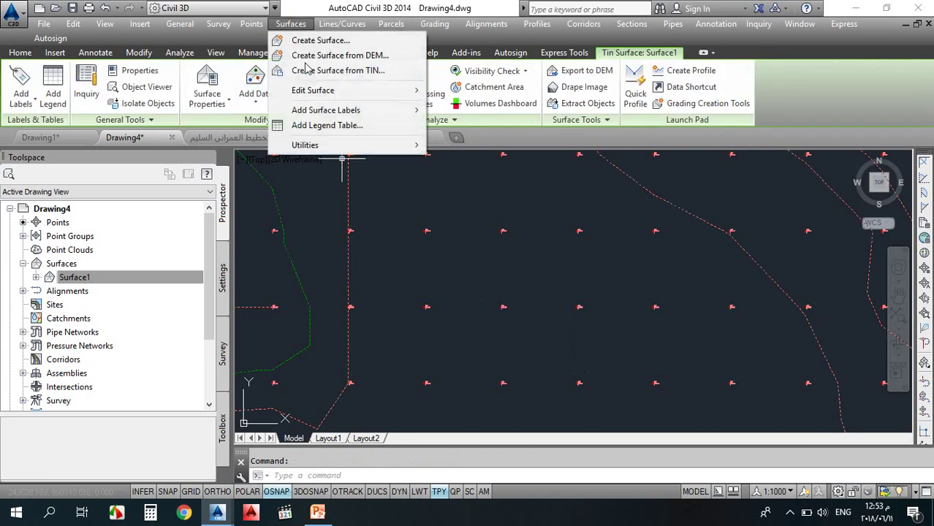
pyautogui.click(378, 254)
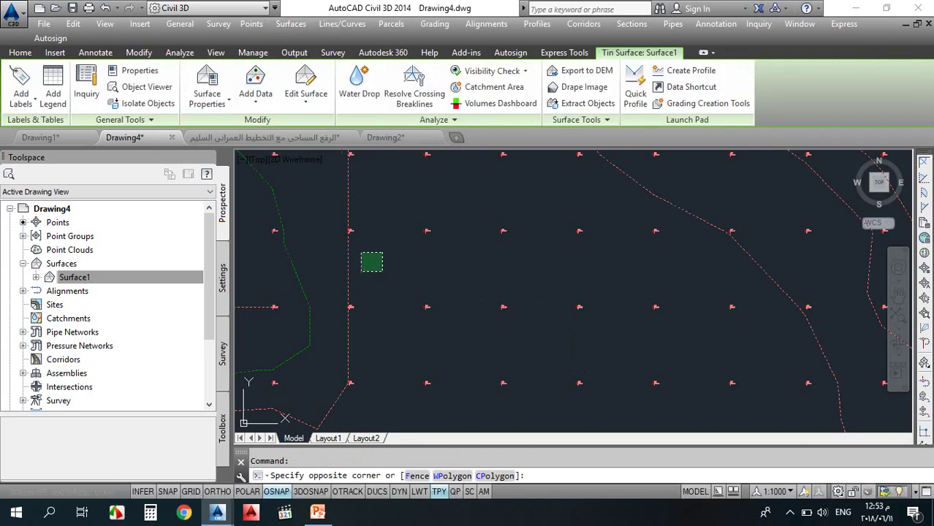
pyautogui.click(37, 103)
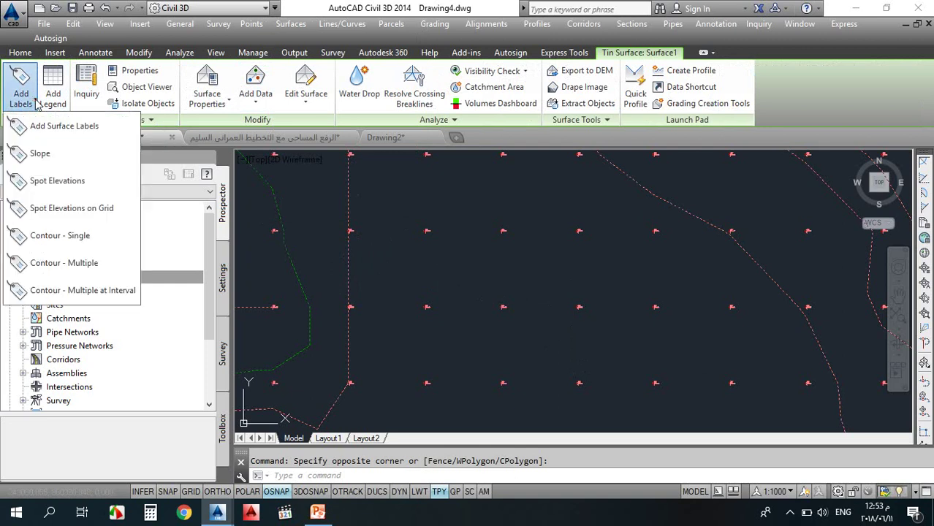
pyautogui.click(41, 158)
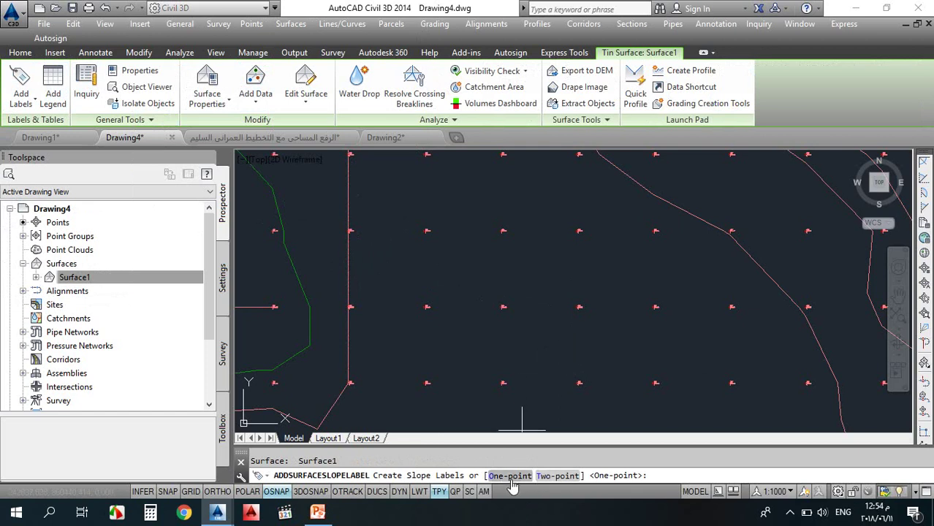
pyautogui.click(510, 477)
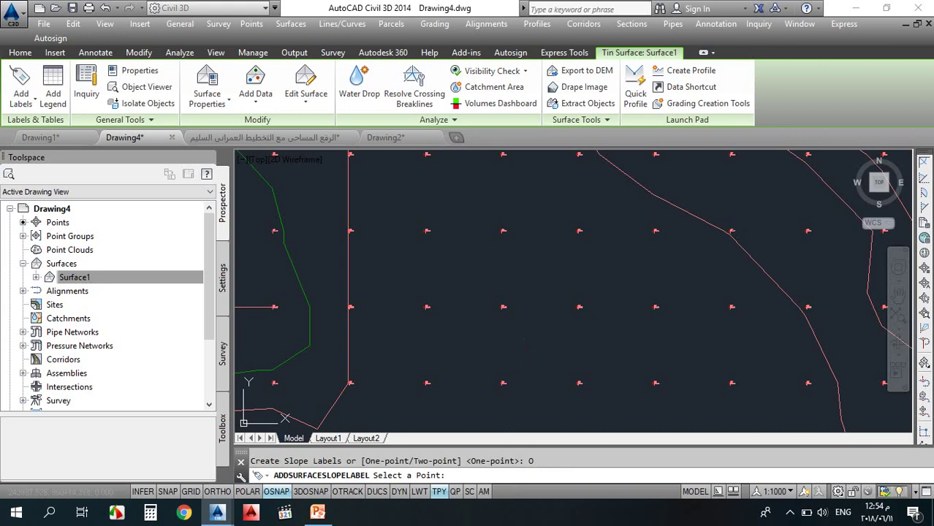
pyautogui.scroll(5, 532, 347)
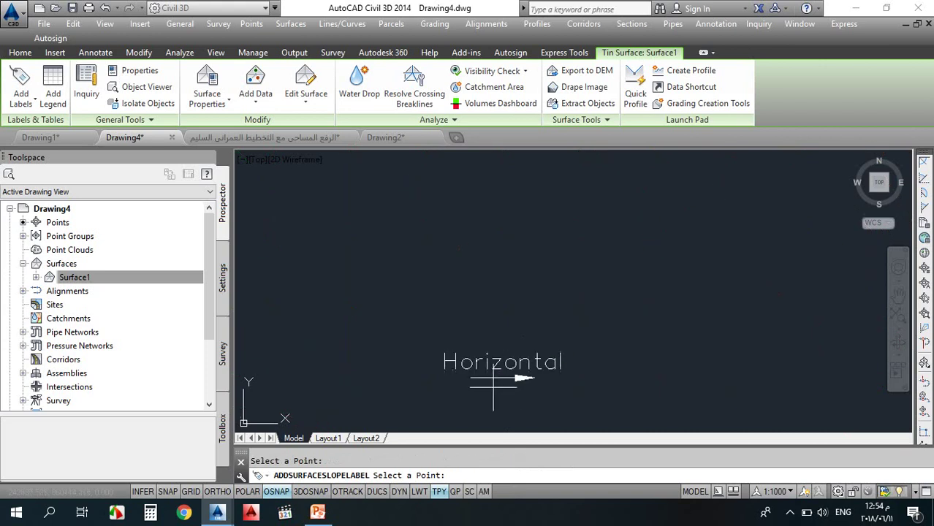
# Examine the flat-area slope label and the elevations of the survey points surrounding it
pyautogui.scroll(-5, 539, 330)
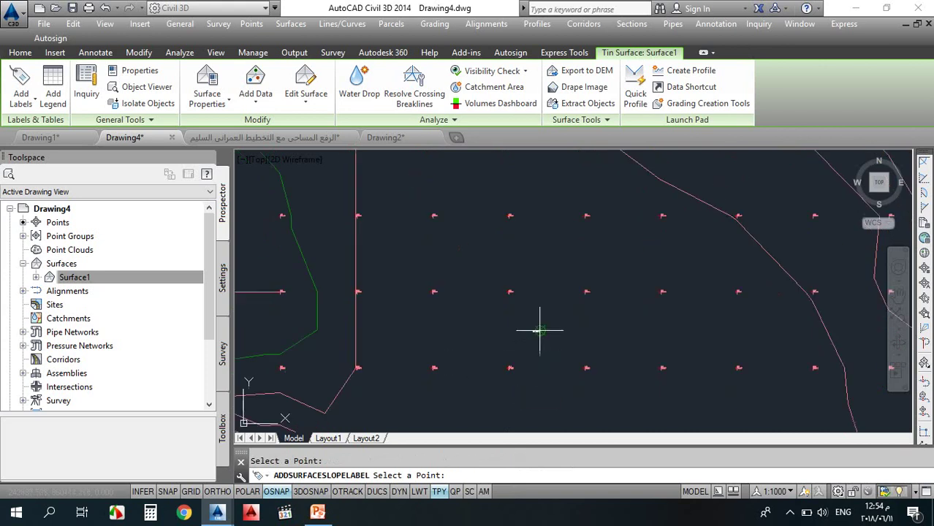
pyautogui.scroll(-3, 539, 330)
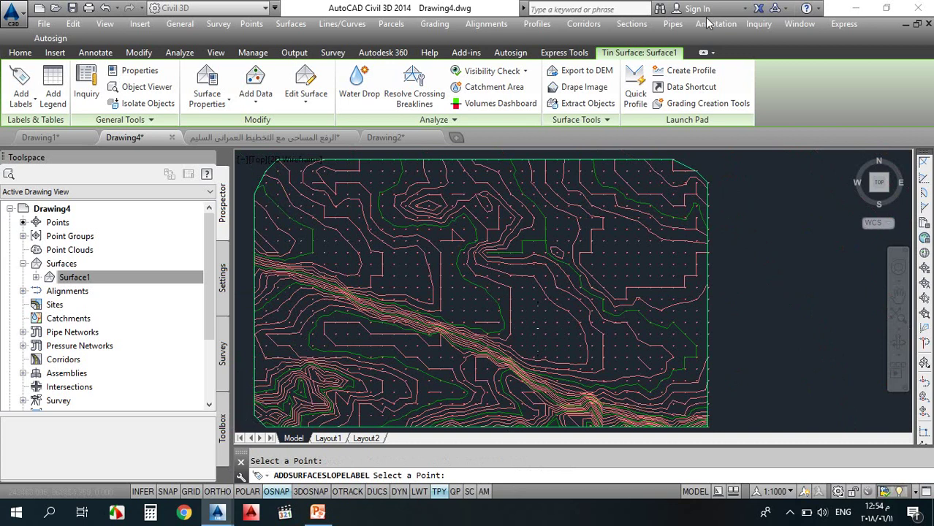
pyautogui.scroll(5, 563, 225)
pyautogui.scroll(-5, 514, 187)
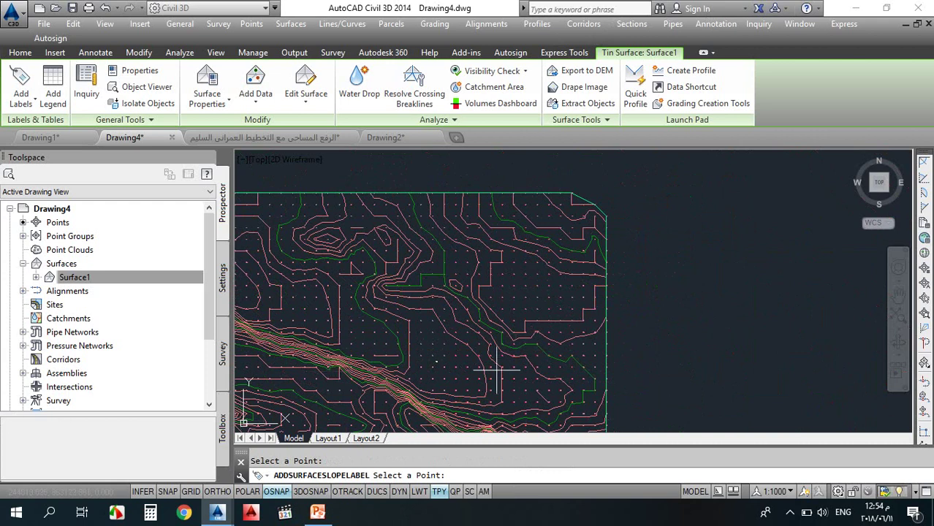
pyautogui.scroll(6, 426, 361)
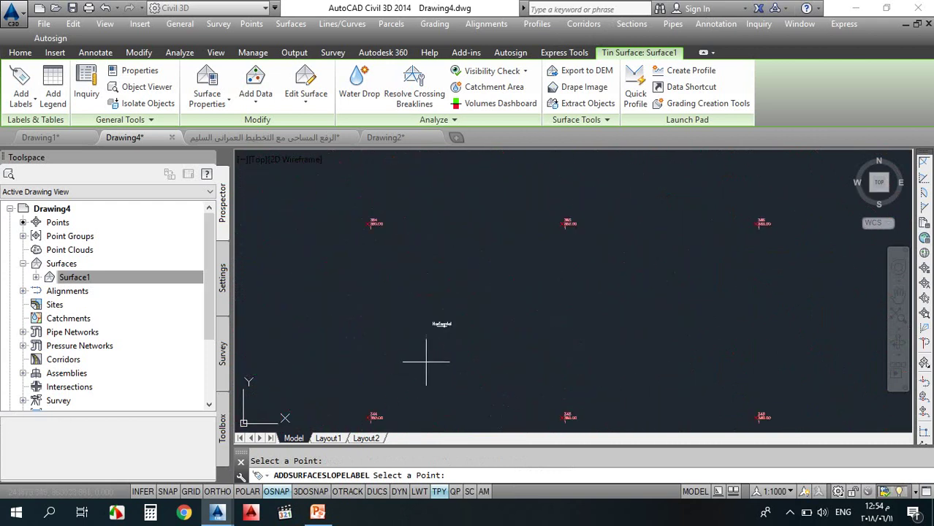
pyautogui.scroll(7, 358, 215)
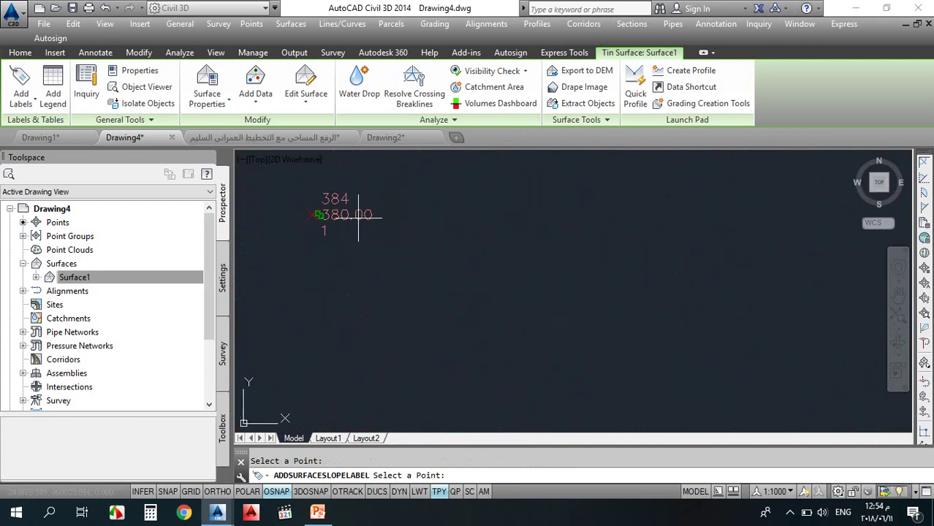
pyautogui.scroll(-7, 354, 213)
pyautogui.scroll(5, 533, 217)
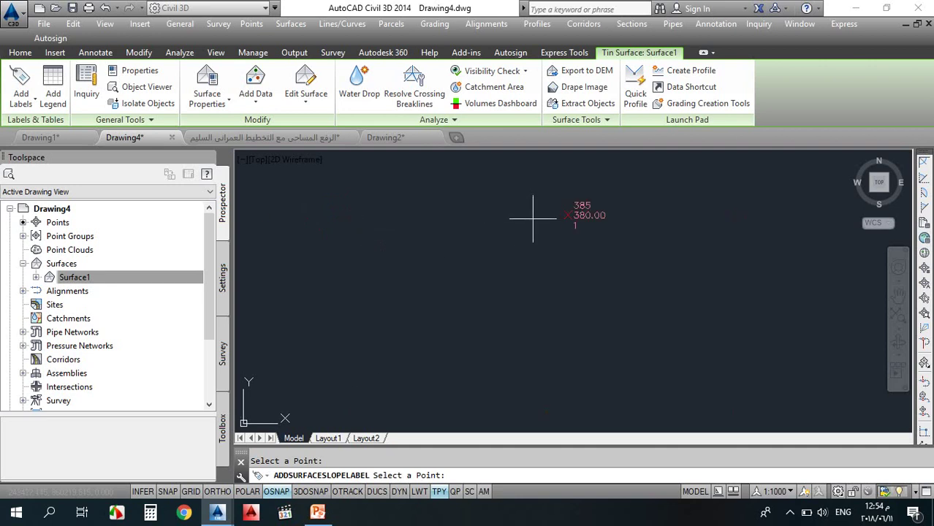
pyautogui.scroll(-4, 537, 213)
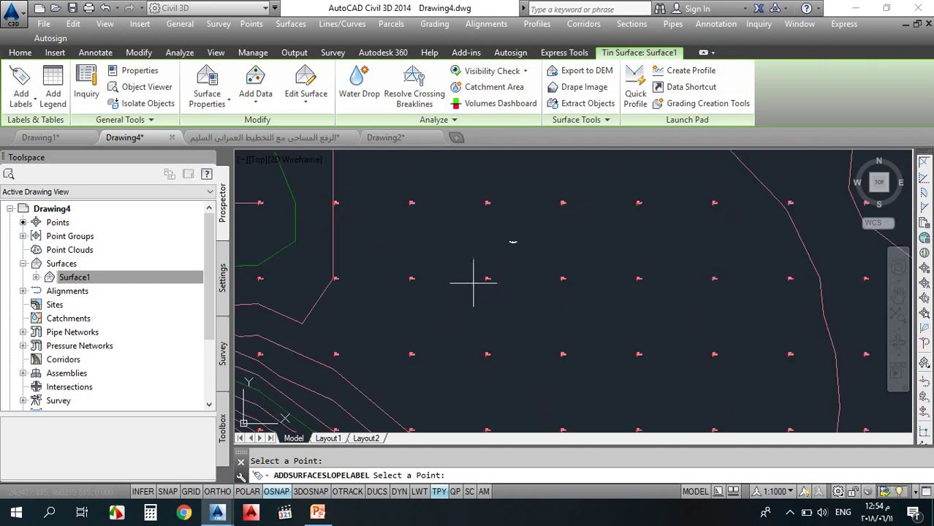
# Place another One-point slope label between the contours on the steep slope near point 339 and inspect it
pyautogui.scroll(-4, 487, 267)
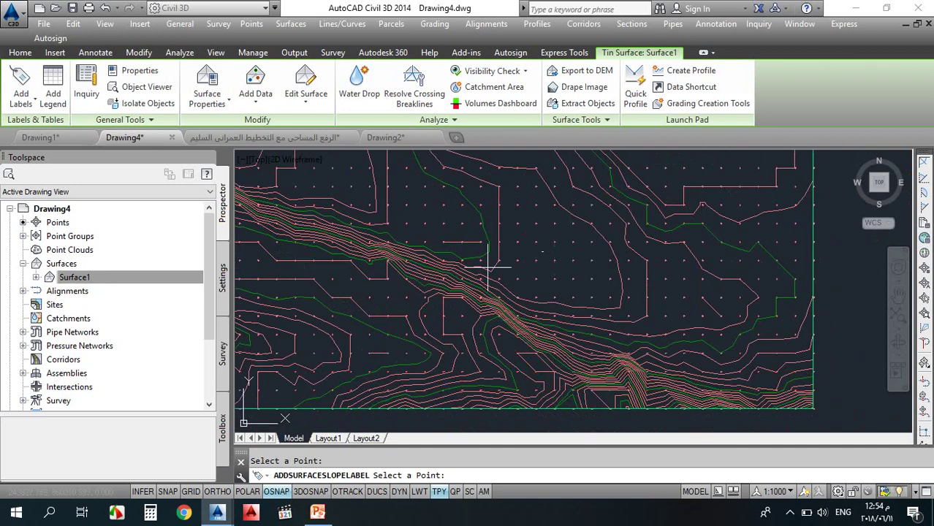
pyautogui.scroll(6, 487, 267)
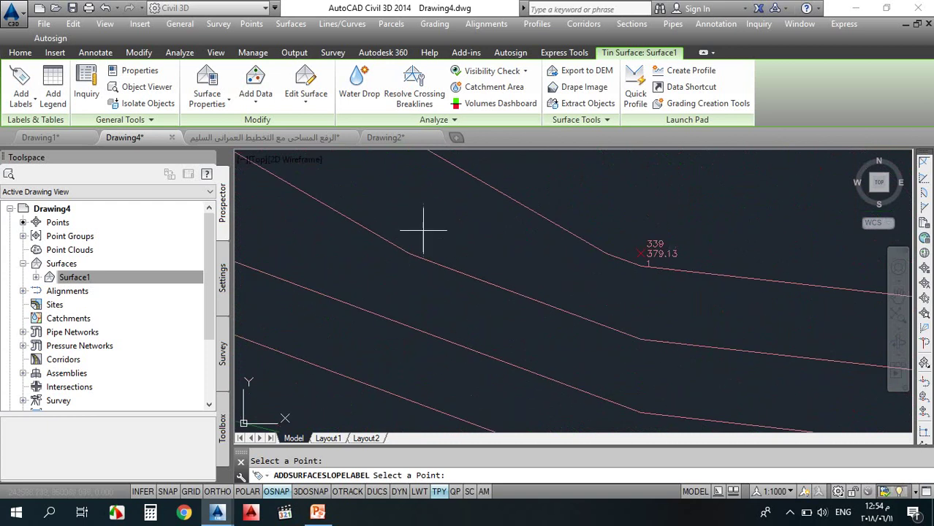
pyautogui.scroll(4, 421, 212)
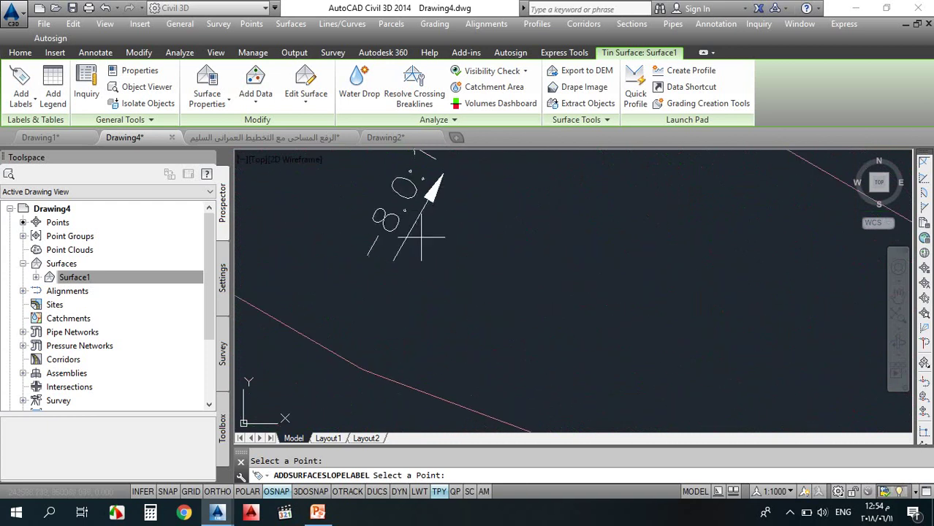
pyautogui.scroll(-2, 421, 238)
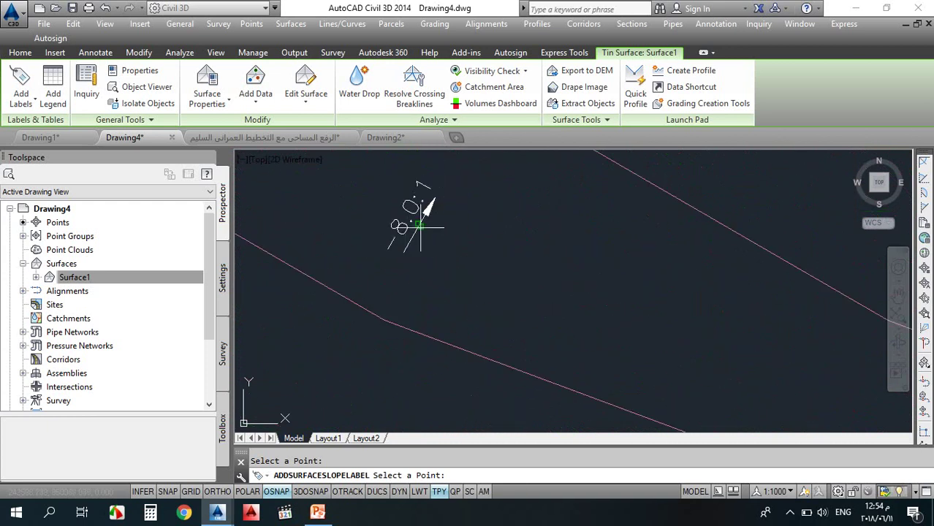
pyautogui.scroll(-2, 420, 241)
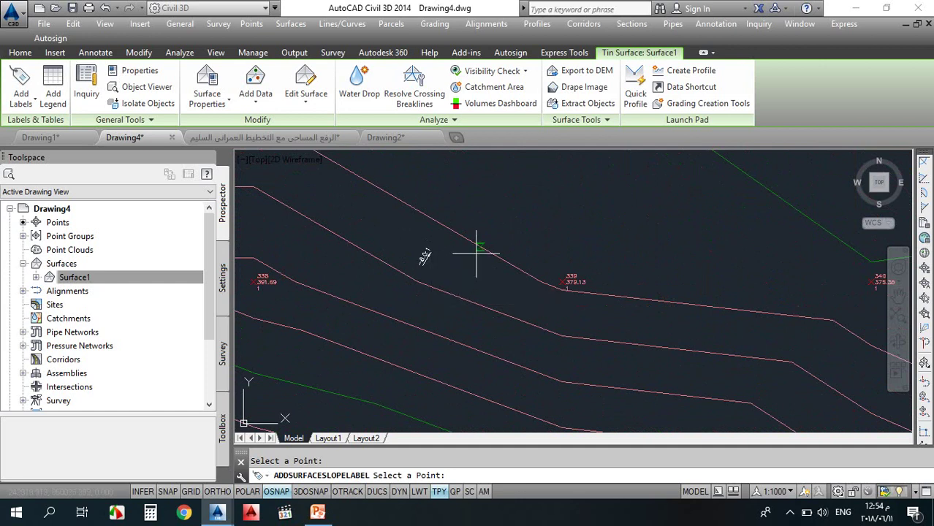
# Add a Two-point slope label to Surface1 running across the steep contours beside point 339, and inspect it
pyautogui.click(22, 101)
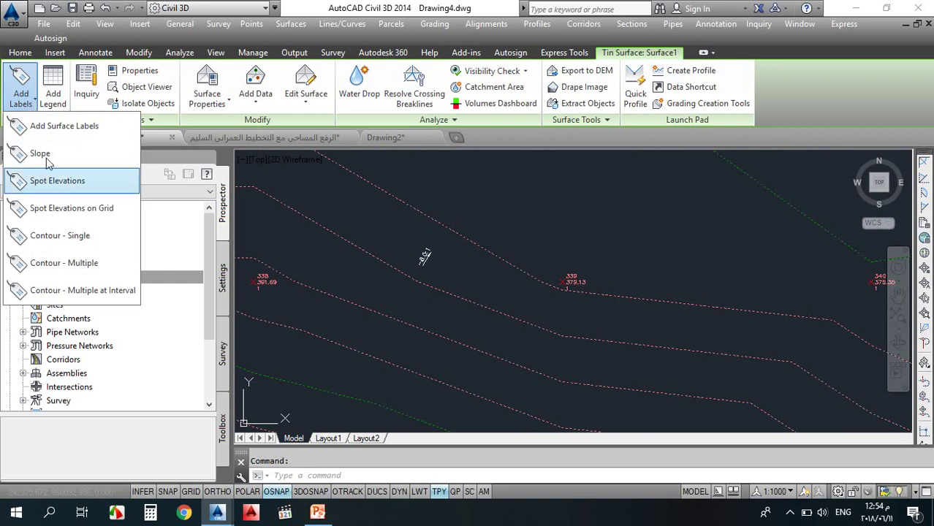
pyautogui.click(46, 155)
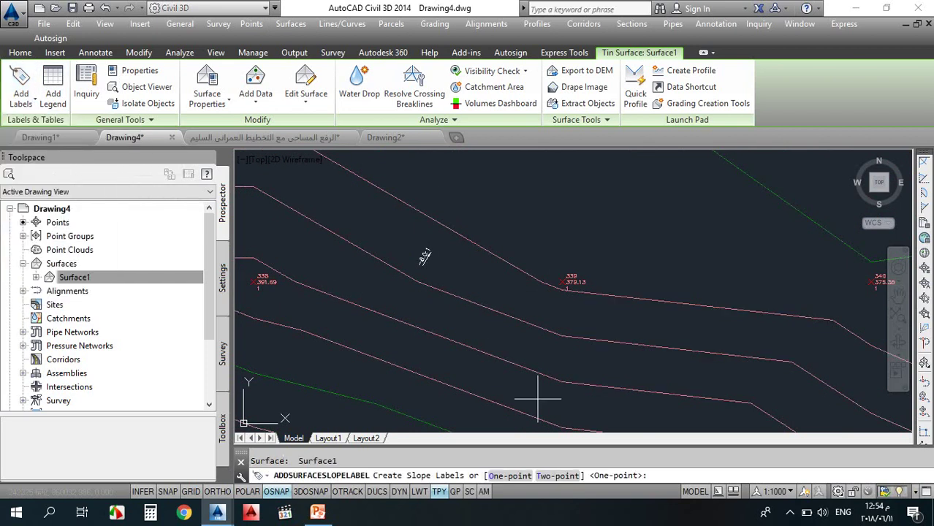
pyautogui.click(563, 476)
pyautogui.scroll(-2, 501, 285)
pyautogui.click(472, 338)
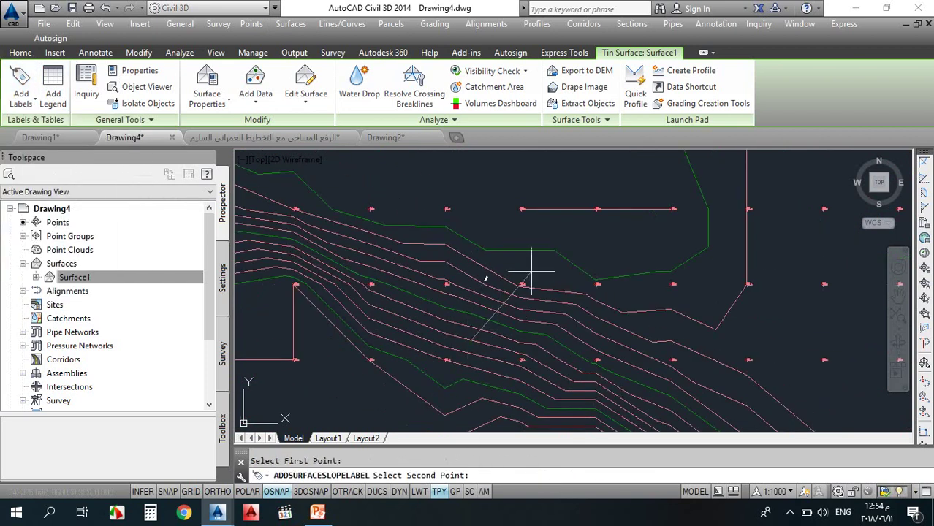
pyautogui.click(529, 266)
pyautogui.scroll(3, 494, 308)
pyautogui.press('Escape')
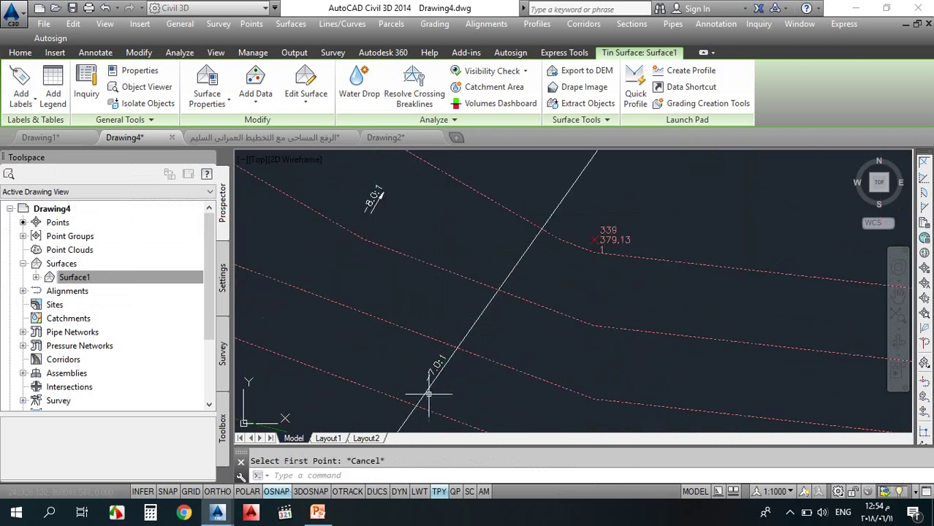
pyautogui.press('Escape')
pyautogui.scroll(-4, 427, 374)
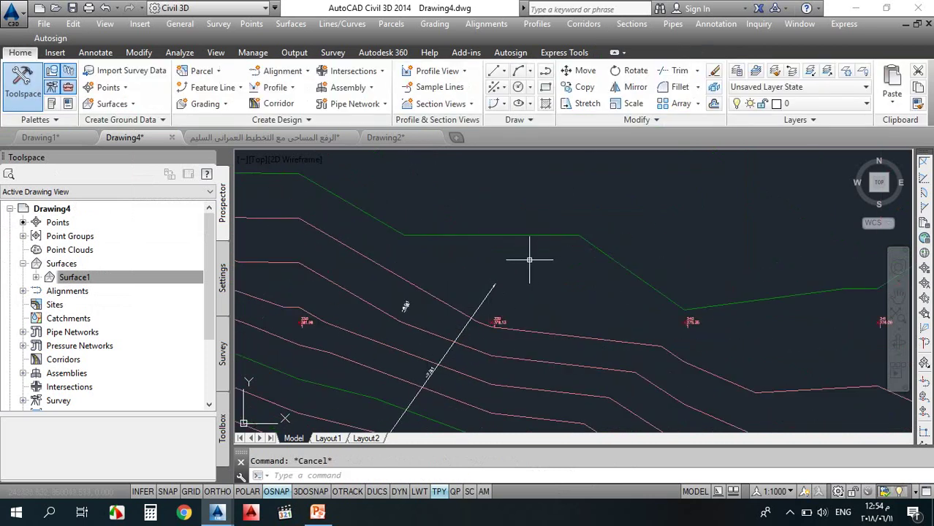
pyautogui.scroll(-4, 526, 258)
pyautogui.scroll(5, 527, 257)
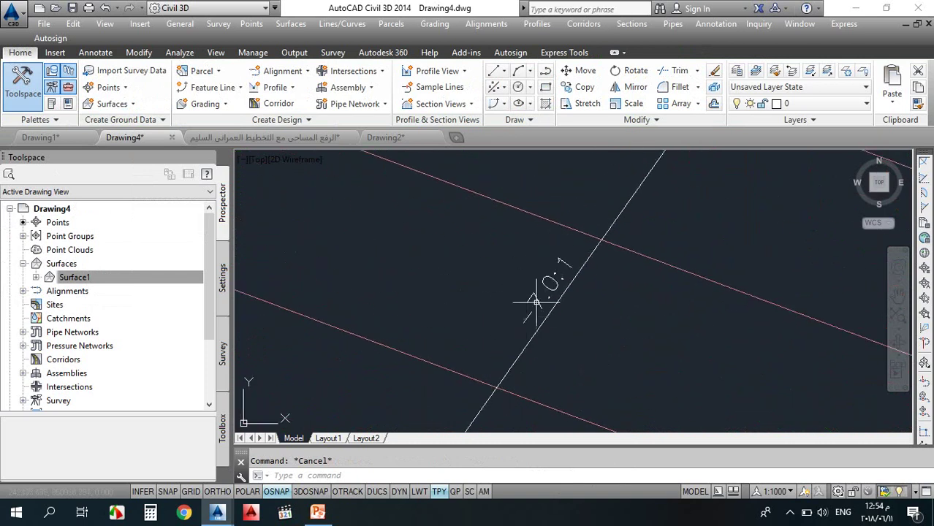
pyautogui.scroll(-5, 526, 315)
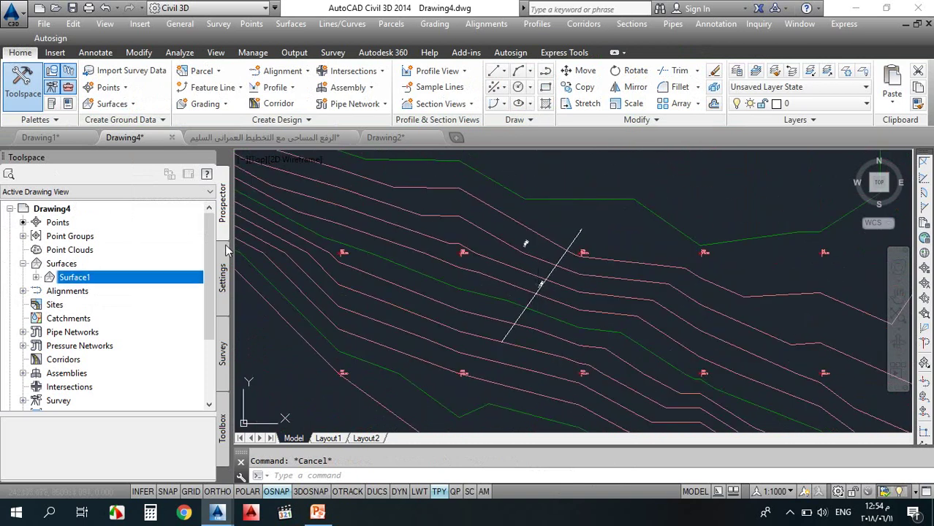
# Select Surface1 and place a Spot Elevation label between the steep contours in the gap between points 336 and 337
pyautogui.click(358, 269)
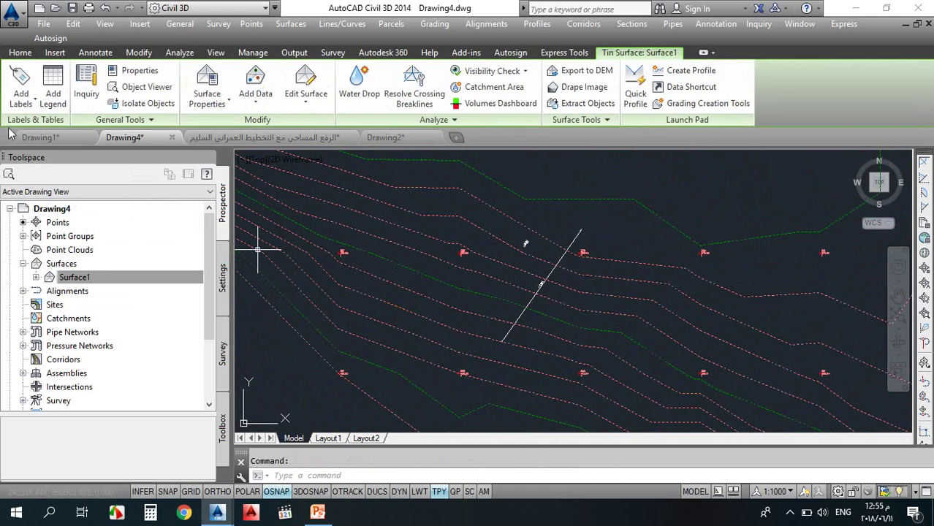
pyautogui.click(25, 106)
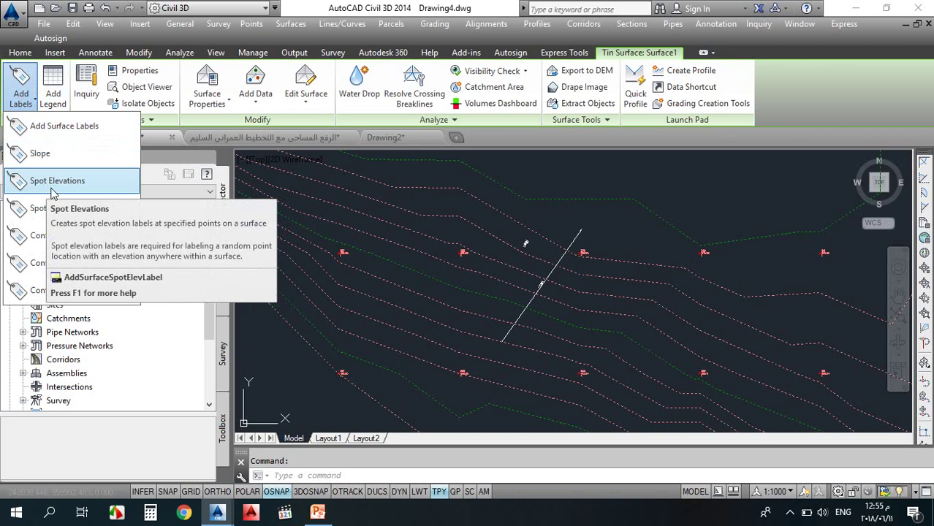
pyautogui.press('Escape')
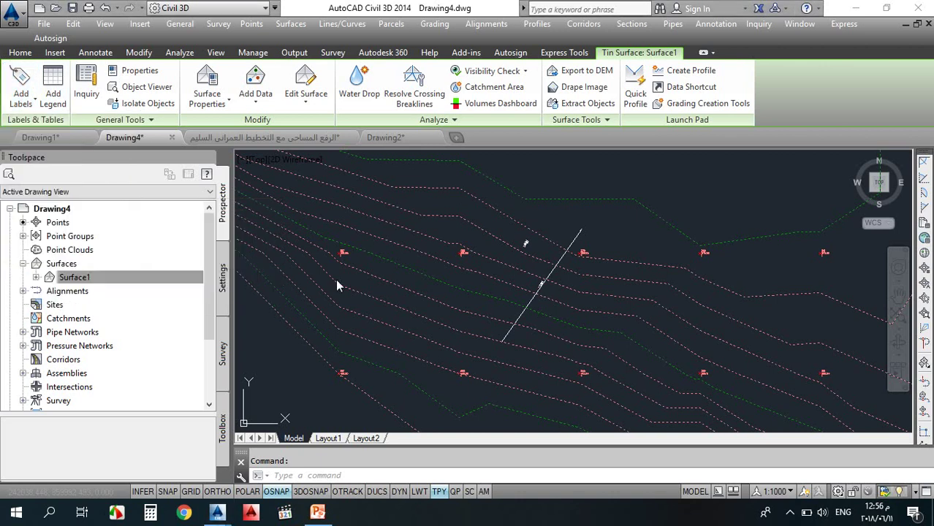
pyautogui.click(22, 104)
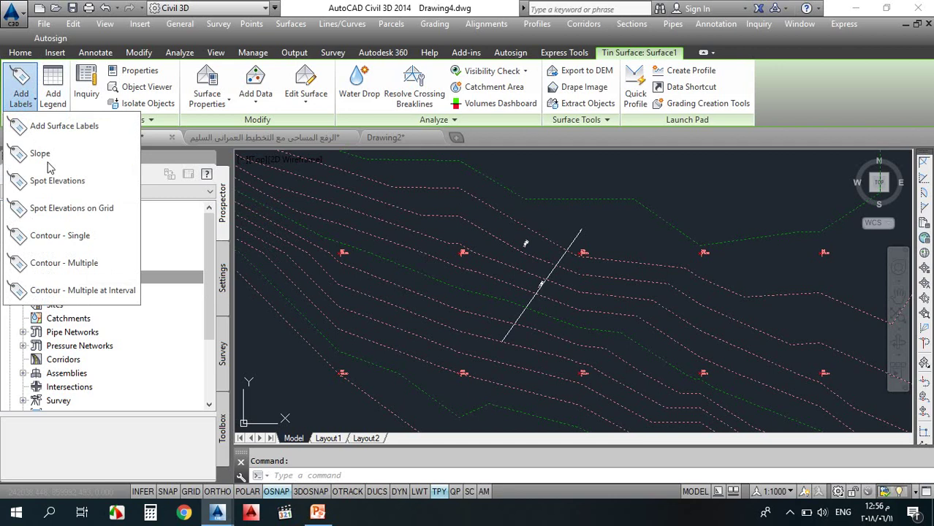
pyautogui.click(58, 183)
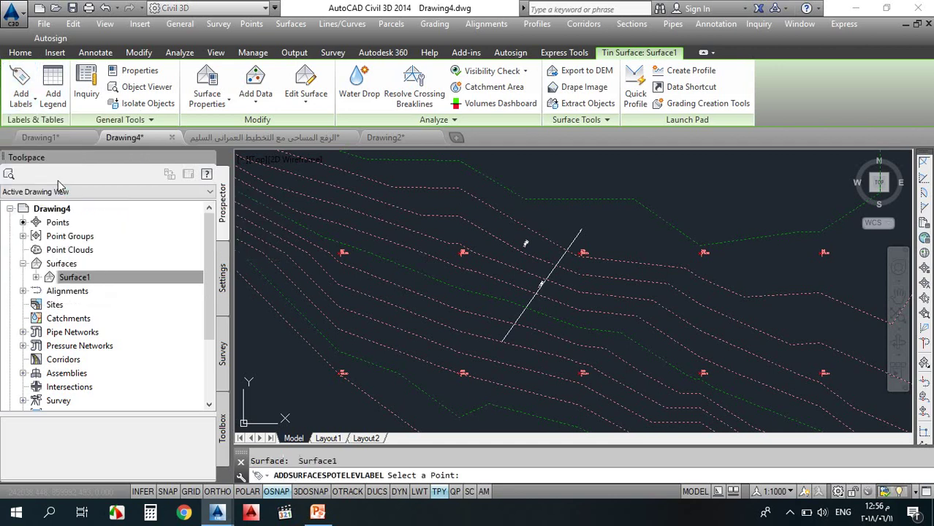
pyautogui.scroll(-2, 483, 271)
pyautogui.scroll(2, 491, 265)
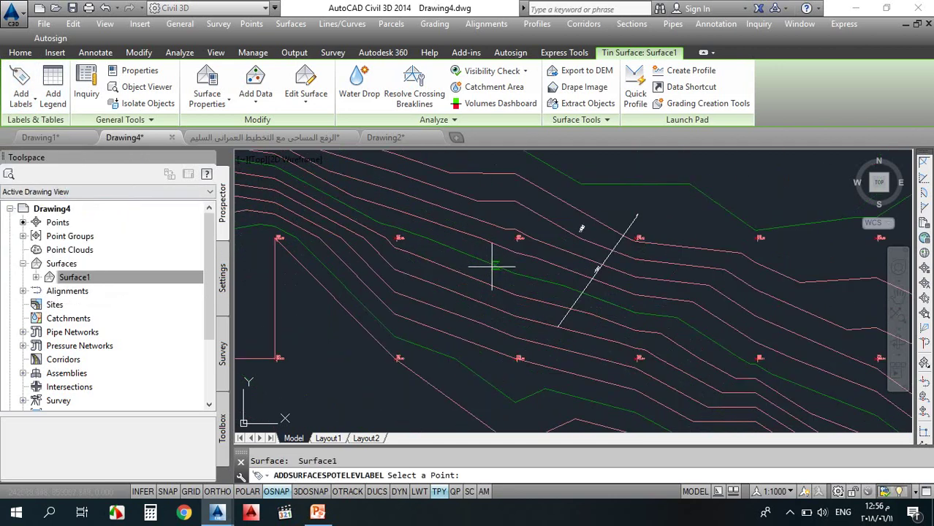
pyautogui.scroll(3, 385, 240)
pyautogui.scroll(2, 303, 230)
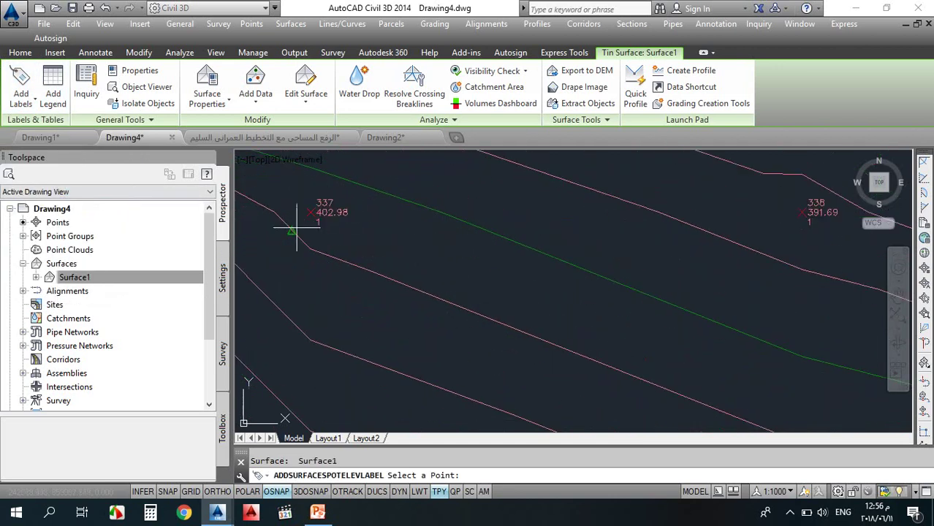
pyautogui.scroll(-3, 442, 217)
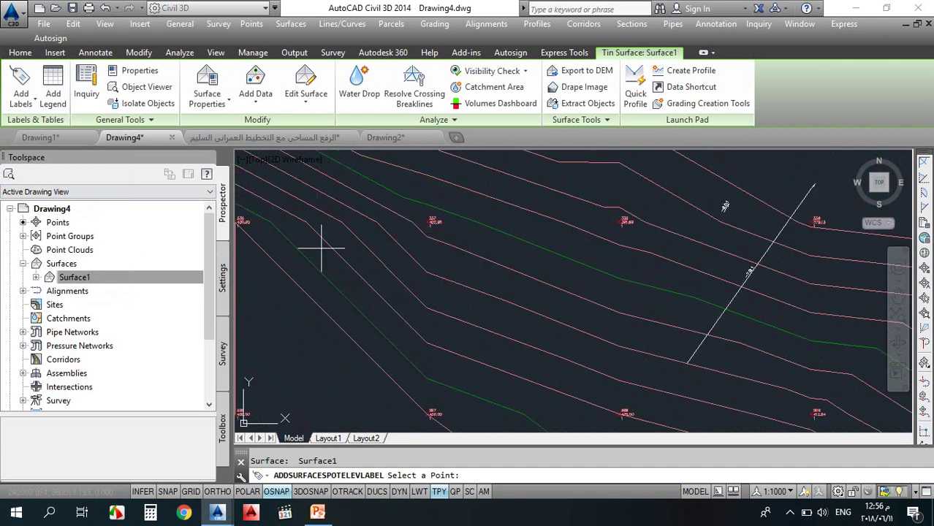
pyautogui.scroll(2, 248, 229)
pyautogui.scroll(-2, 307, 232)
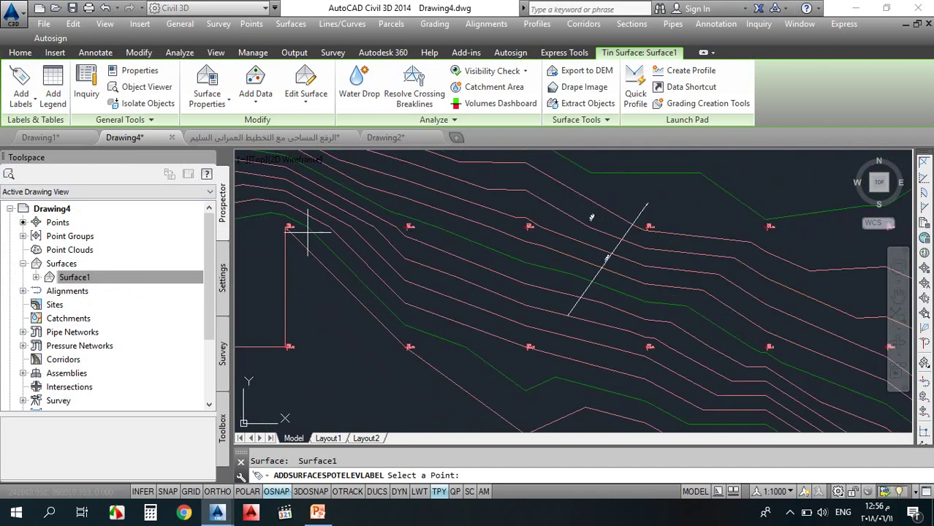
pyautogui.scroll(3, 293, 233)
pyautogui.scroll(-3, 303, 219)
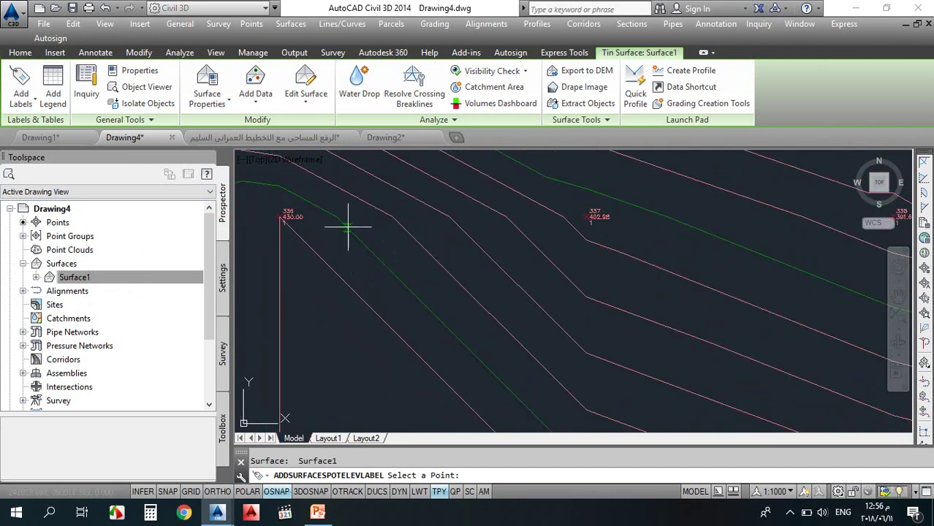
pyautogui.scroll(2, 406, 212)
pyautogui.click(400, 210)
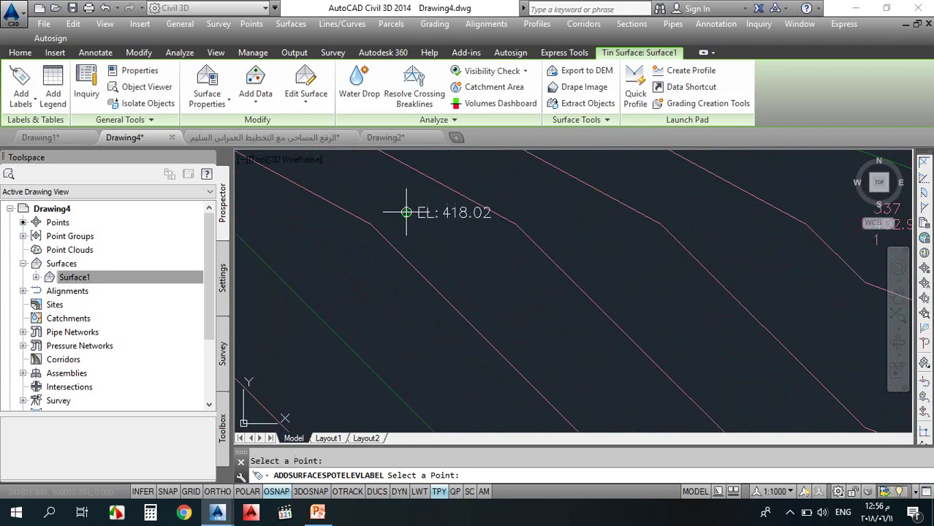
pyautogui.scroll(3, 380, 211)
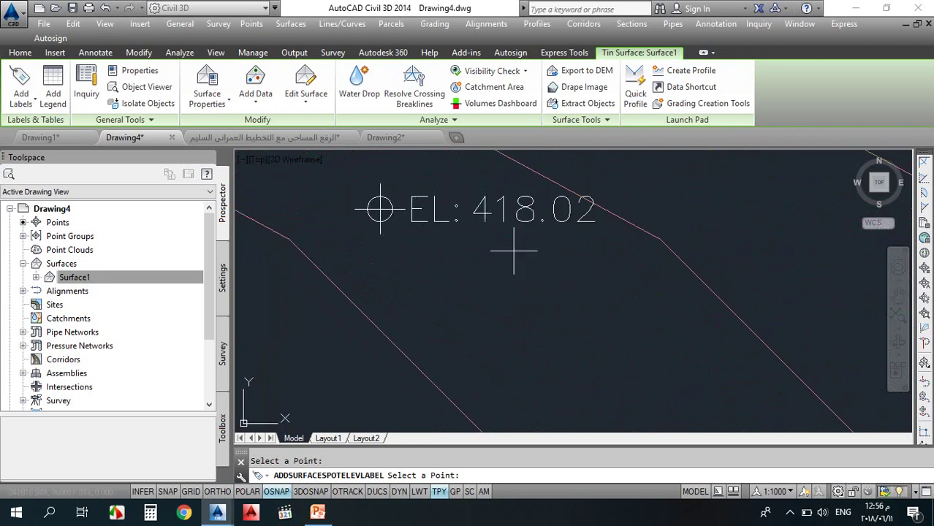
# Place two more Spot Elevation labels in the flat area north of the steep contour band and inspect them
pyautogui.scroll(-3, 489, 252)
pyautogui.scroll(6, 496, 203)
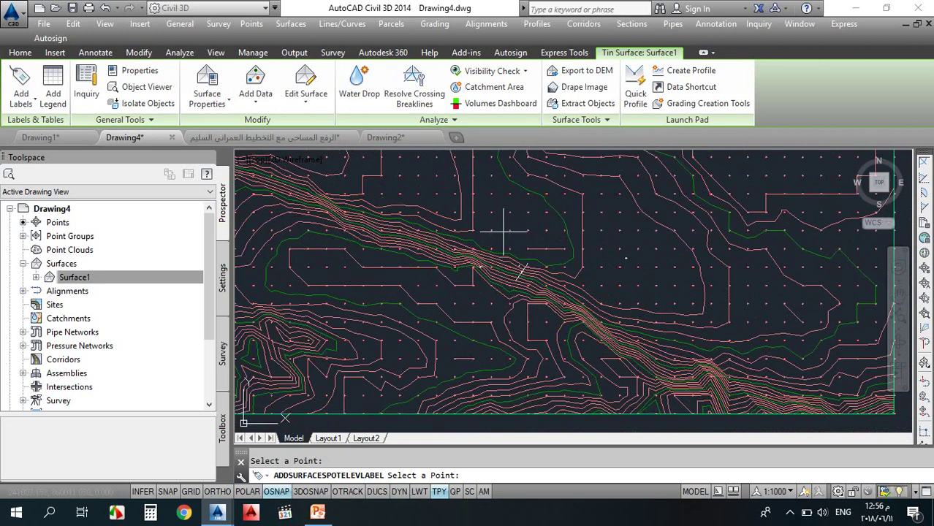
pyautogui.click(458, 193)
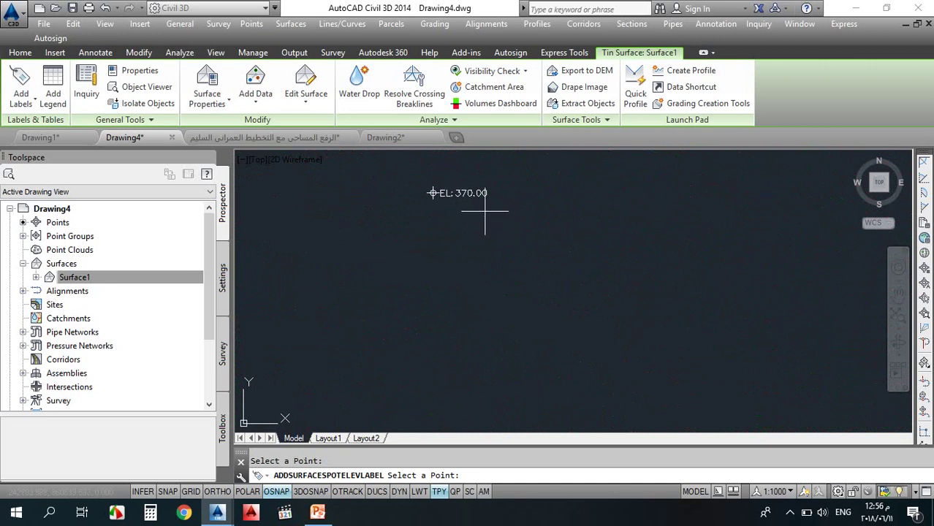
pyautogui.scroll(-3, 486, 219)
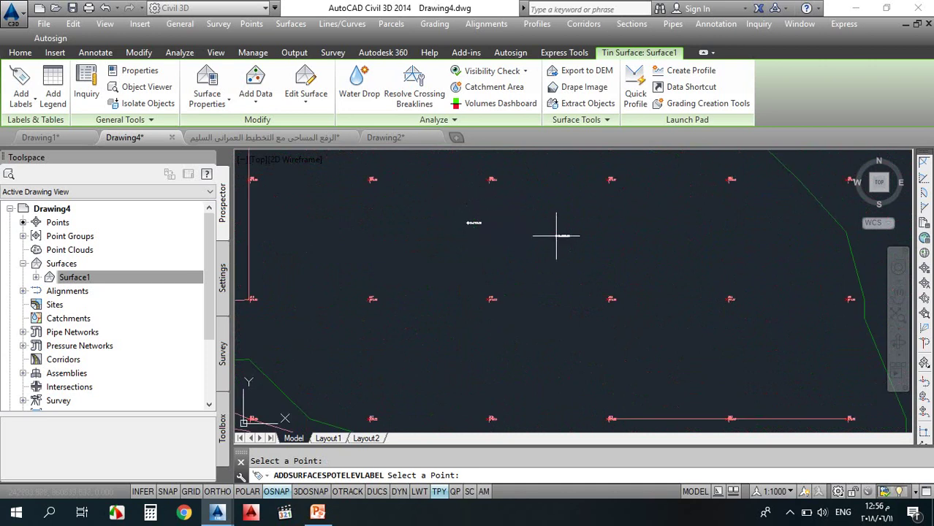
pyautogui.scroll(3, 555, 234)
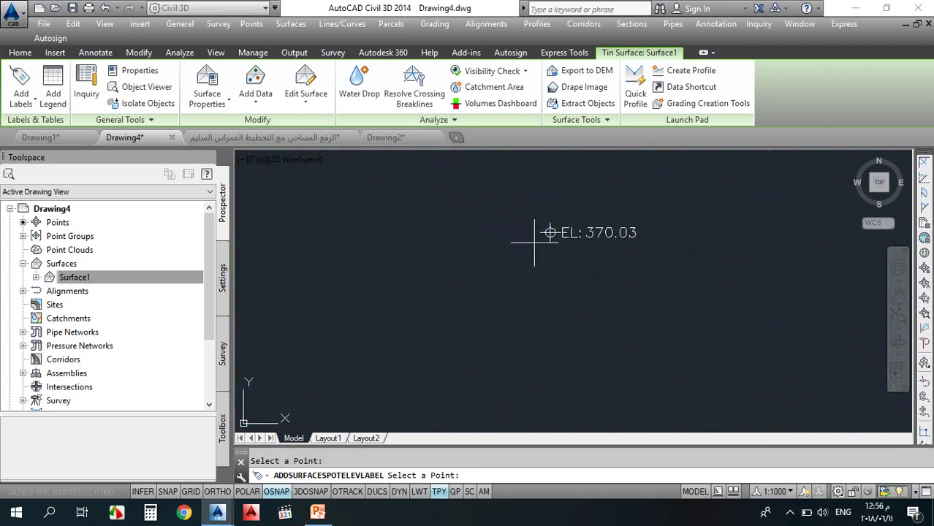
pyautogui.scroll(-5, 543, 235)
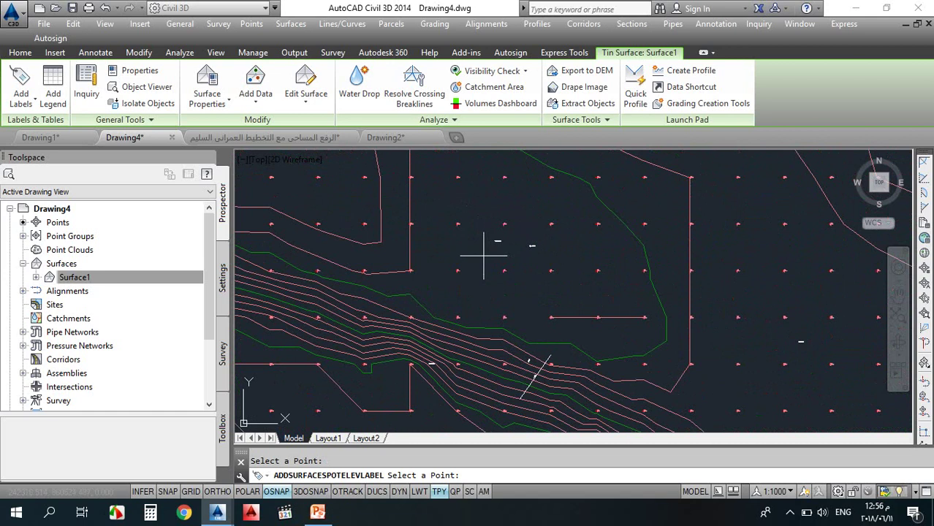
pyautogui.press('Escape')
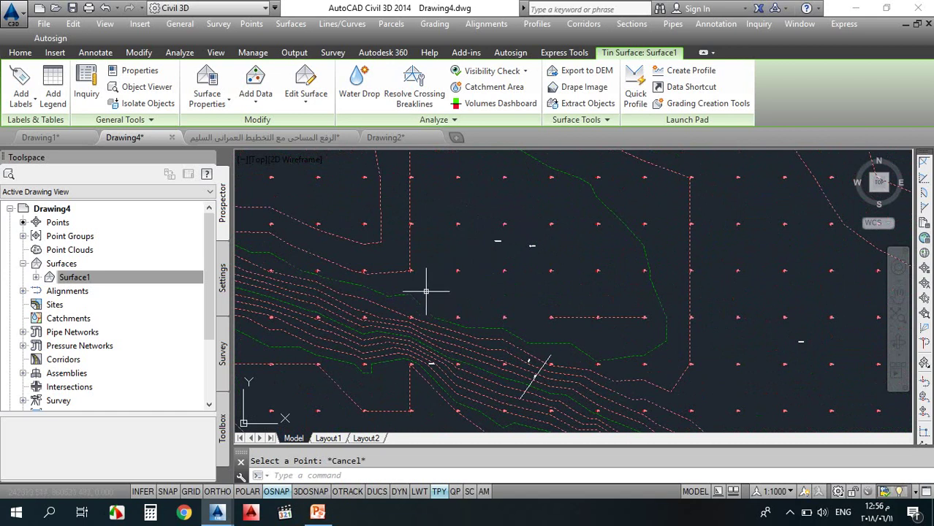
# Add two further Surface1 Spot Elevation labels between the widely spaced contours northeast of the steep band
pyautogui.click(18, 102)
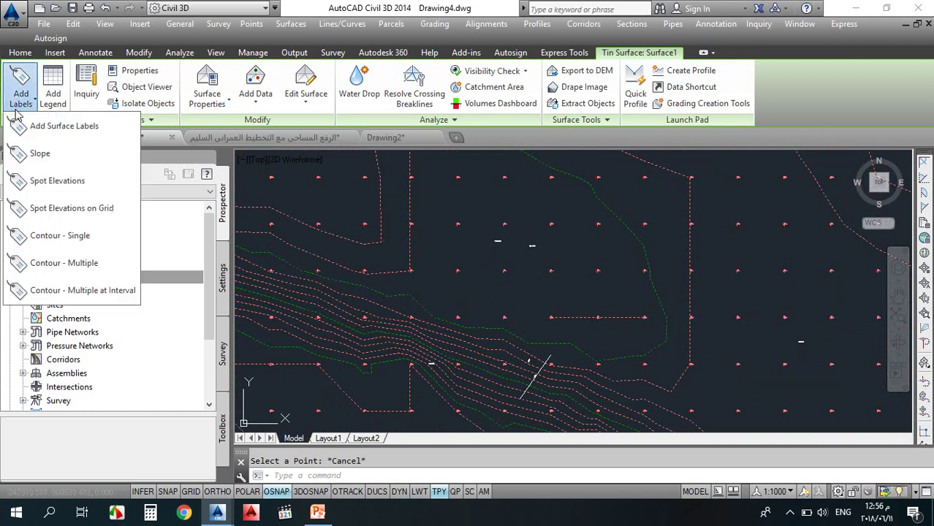
pyautogui.click(48, 184)
pyautogui.scroll(3, 513, 246)
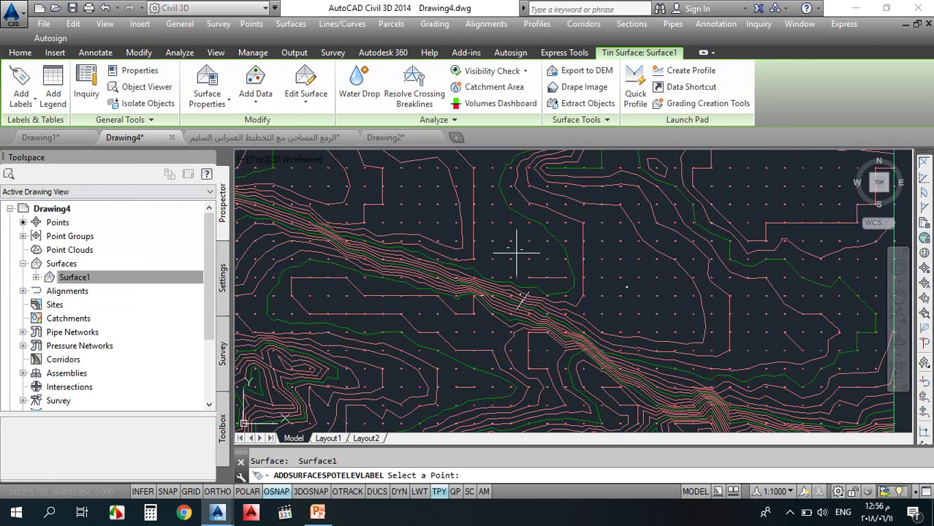
pyautogui.click(612, 219)
pyautogui.scroll(5, 632, 237)
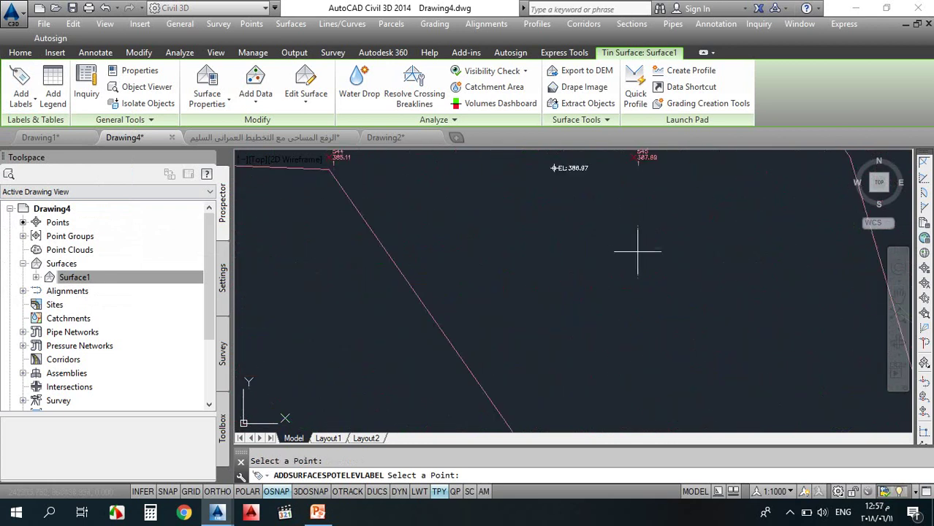
pyautogui.click(636, 264)
pyautogui.press('Escape')
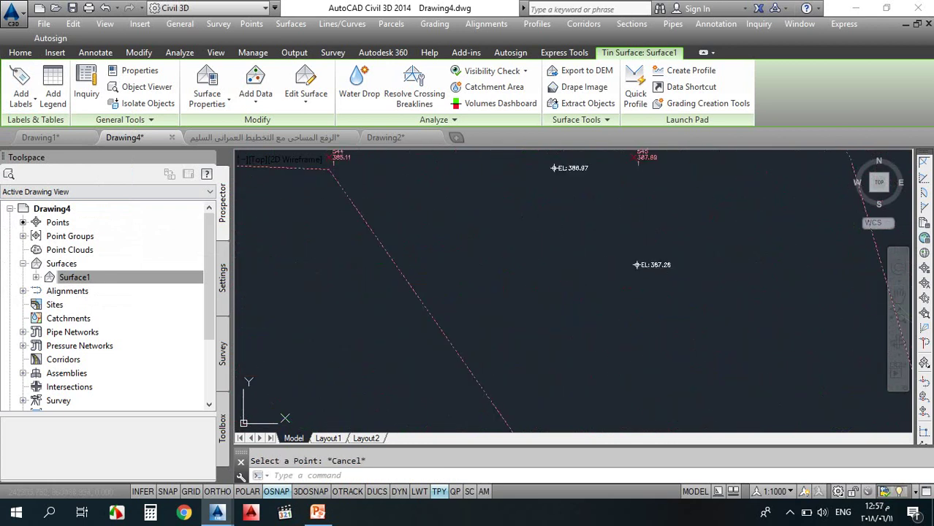
pyautogui.press('Escape')
pyautogui.scroll(-3, 557, 233)
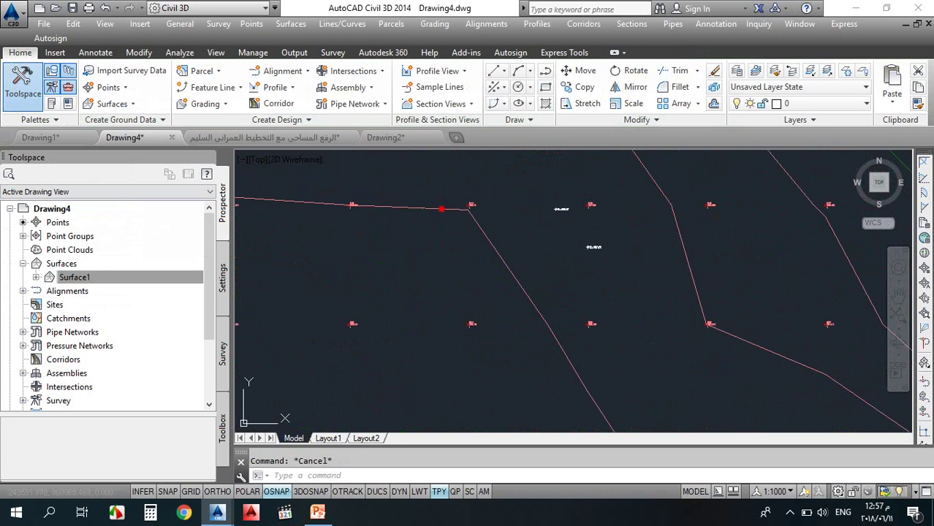
# Add a Contour - Single label to Surface1's green major contour just southwest of the small closed contour
pyautogui.click(441, 210)
pyautogui.click(30, 103)
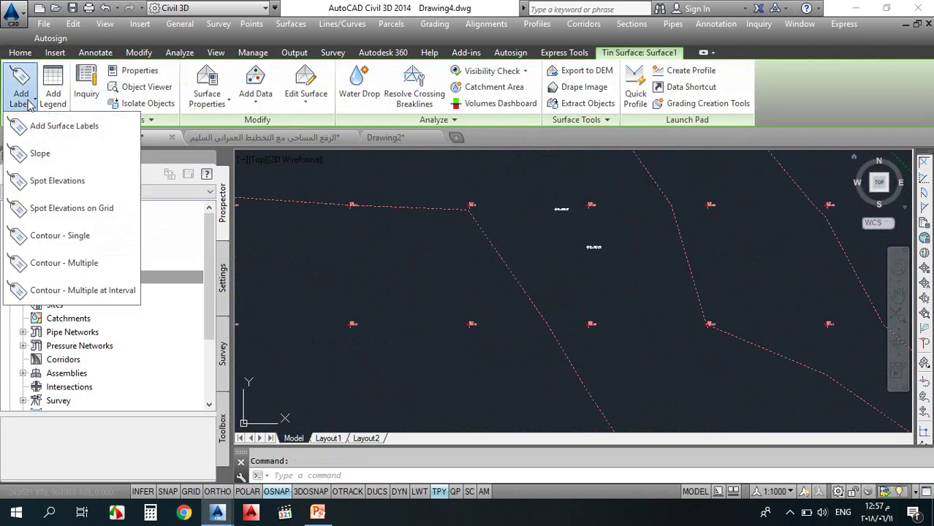
pyautogui.click(57, 237)
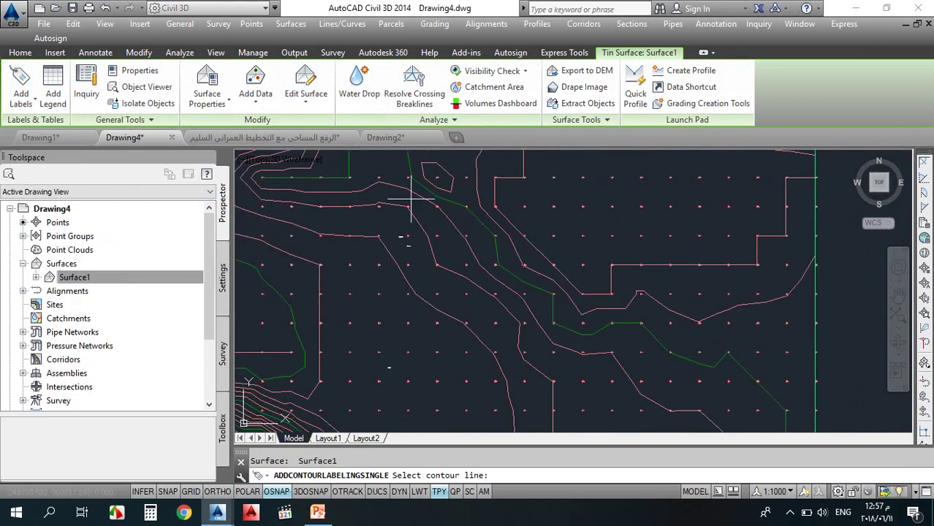
pyautogui.scroll(-2, 524, 243)
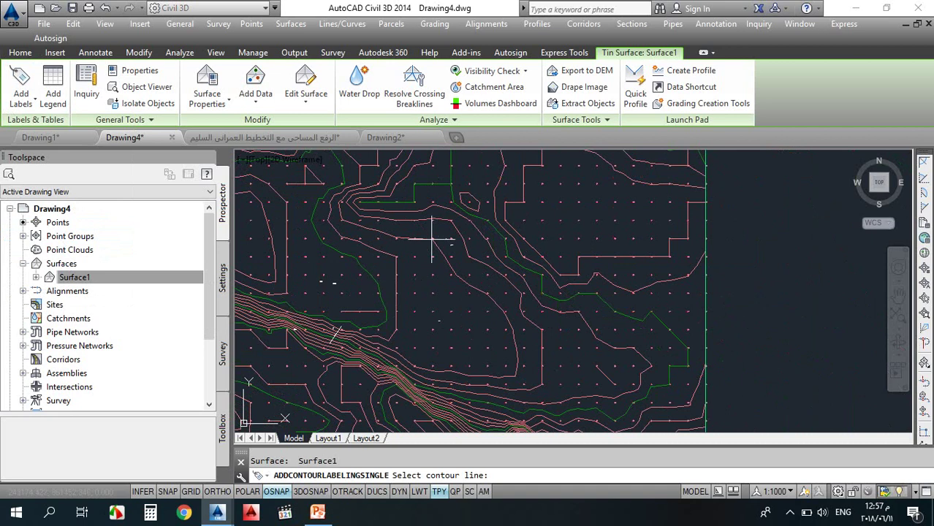
pyautogui.scroll(4, 444, 203)
pyautogui.scroll(4, 493, 208)
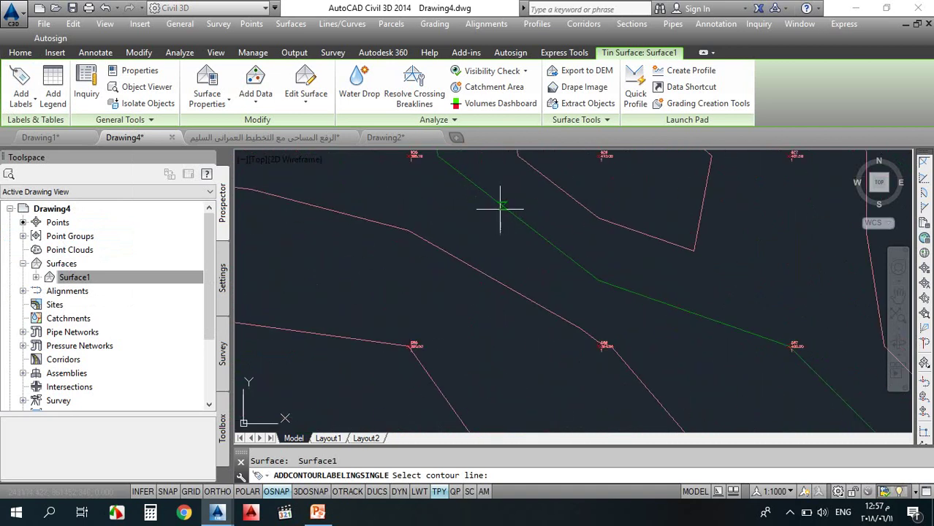
pyautogui.scroll(3, 507, 211)
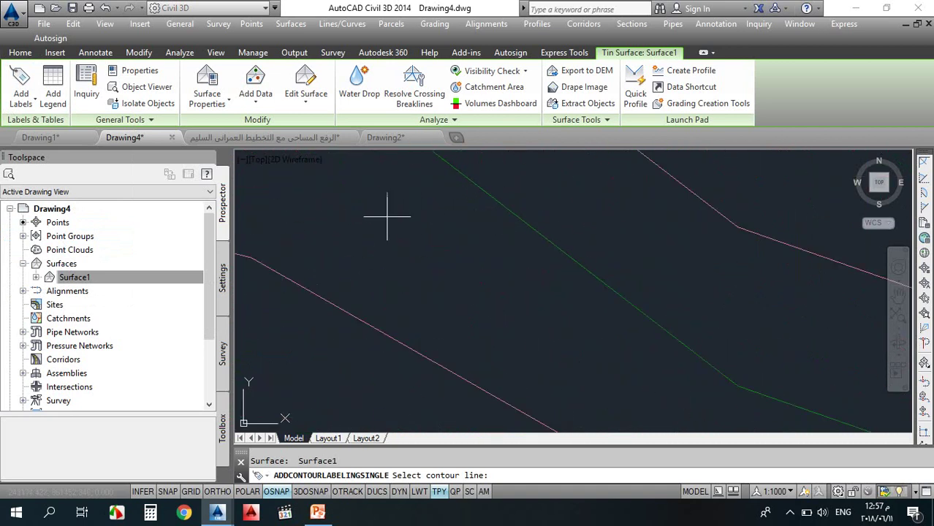
pyautogui.click(531, 228)
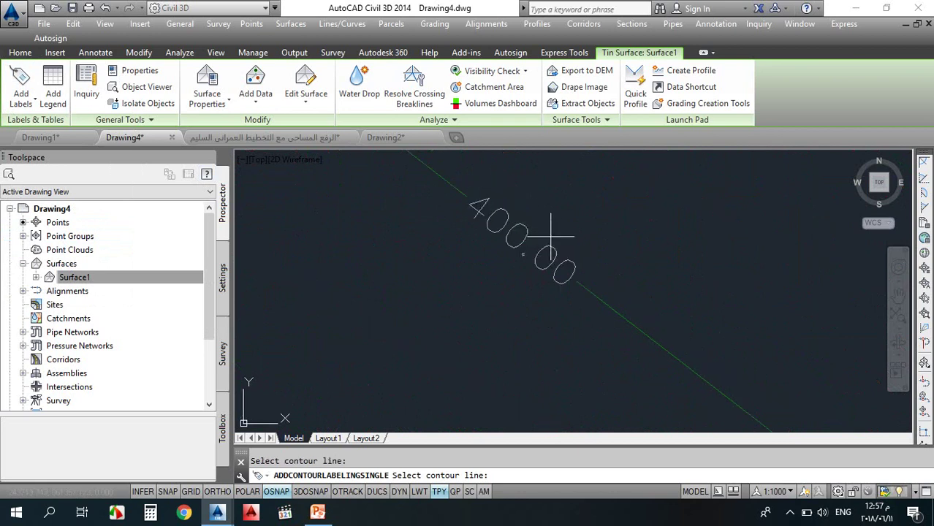
# Add single contour labels to the next green major contour to the southwest and the pink contour adjacent to it
pyautogui.scroll(-5, 551, 236)
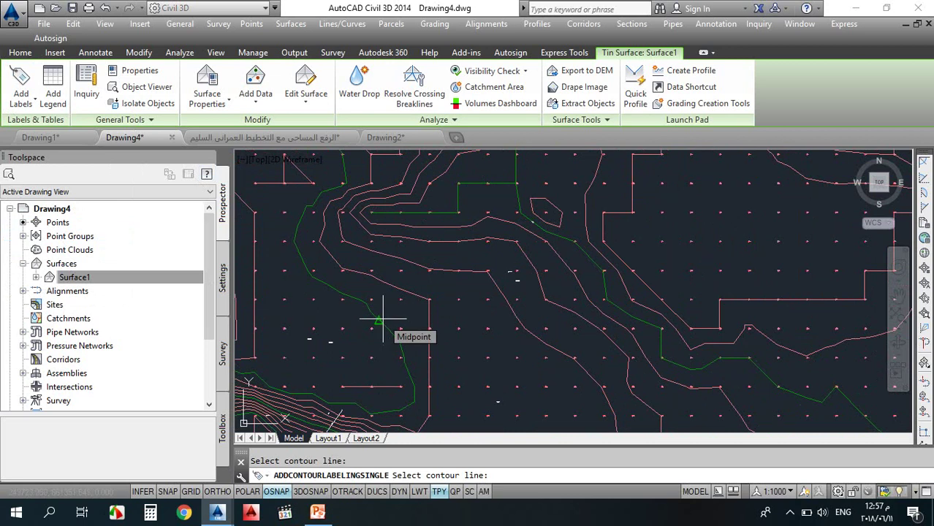
pyautogui.click(382, 319)
pyautogui.scroll(6, 373, 325)
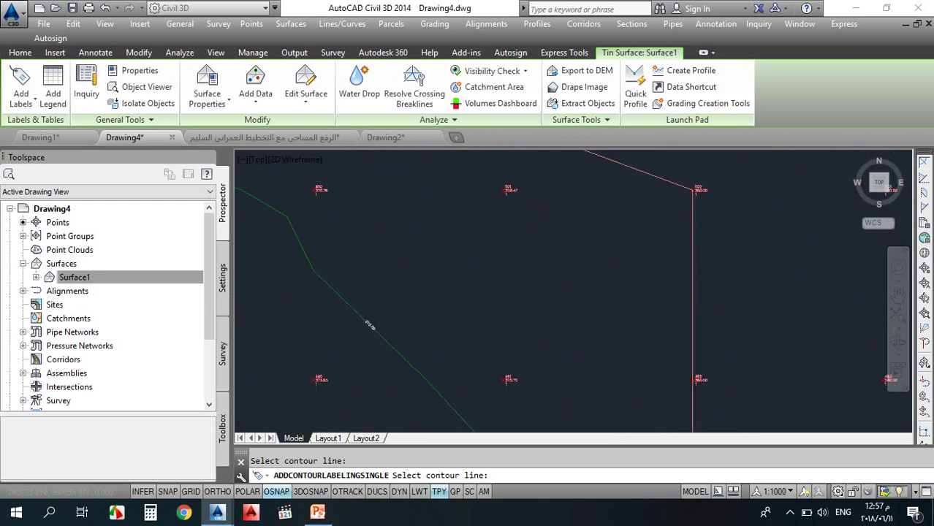
pyautogui.scroll(-5, 391, 307)
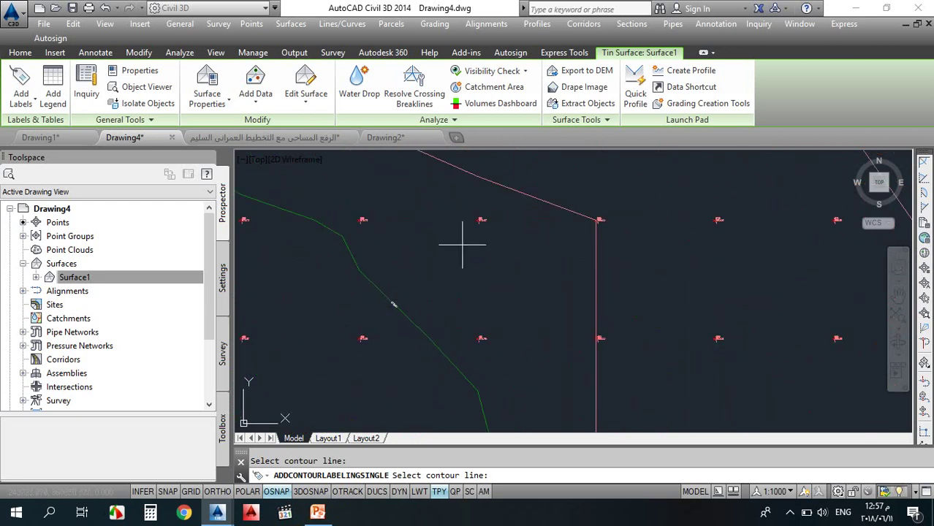
pyautogui.click(527, 194)
pyautogui.scroll(4, 535, 187)
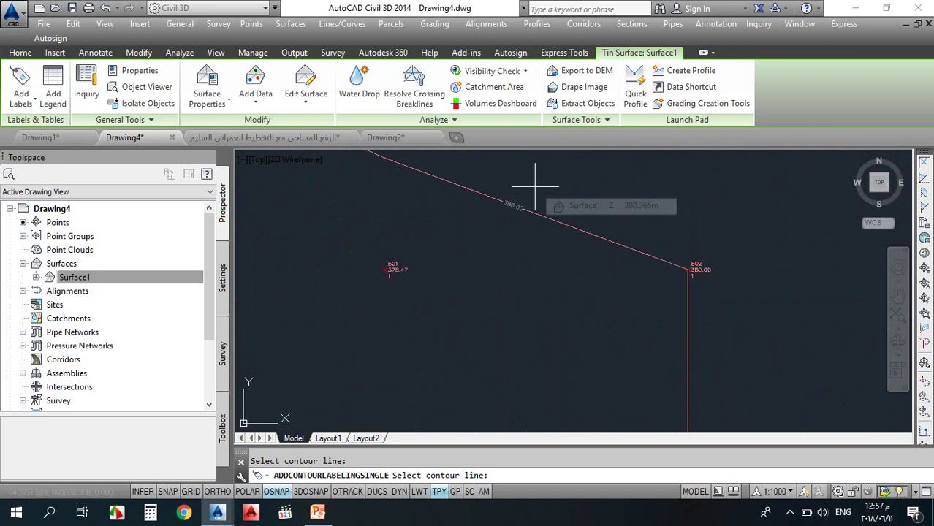
pyautogui.scroll(5, 526, 203)
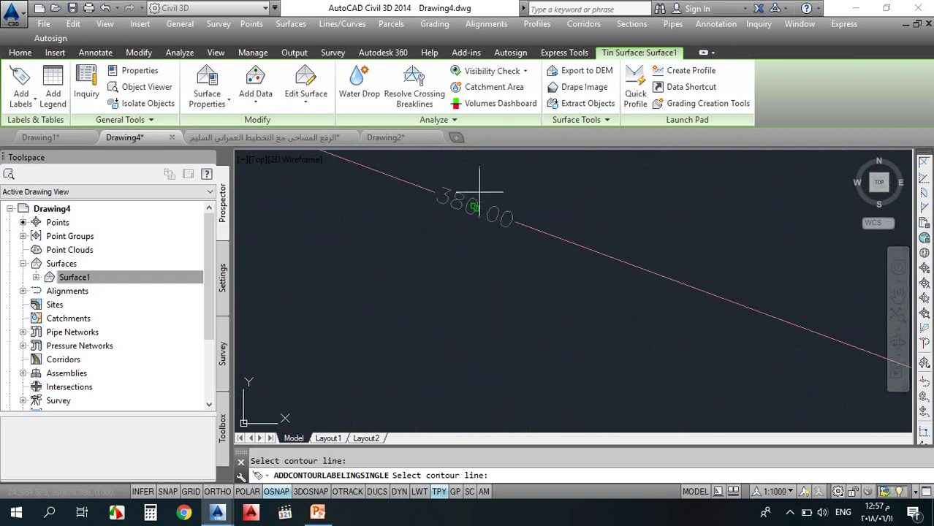
# Add single contour labels to the next two pink minor contours uphill from the last labelled one
pyautogui.scroll(-6, 471, 254)
pyautogui.scroll(2, 488, 257)
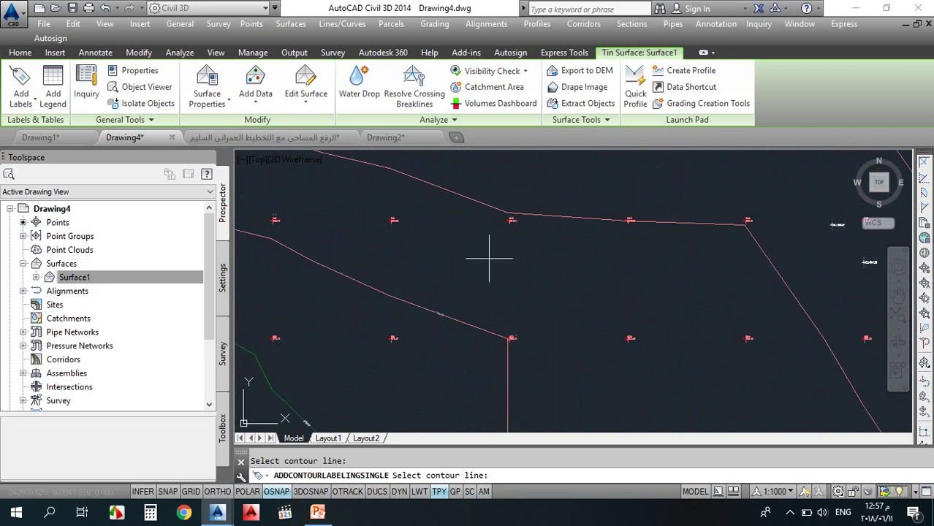
pyautogui.click(474, 199)
pyautogui.scroll(4, 481, 194)
pyautogui.scroll(-6, 482, 194)
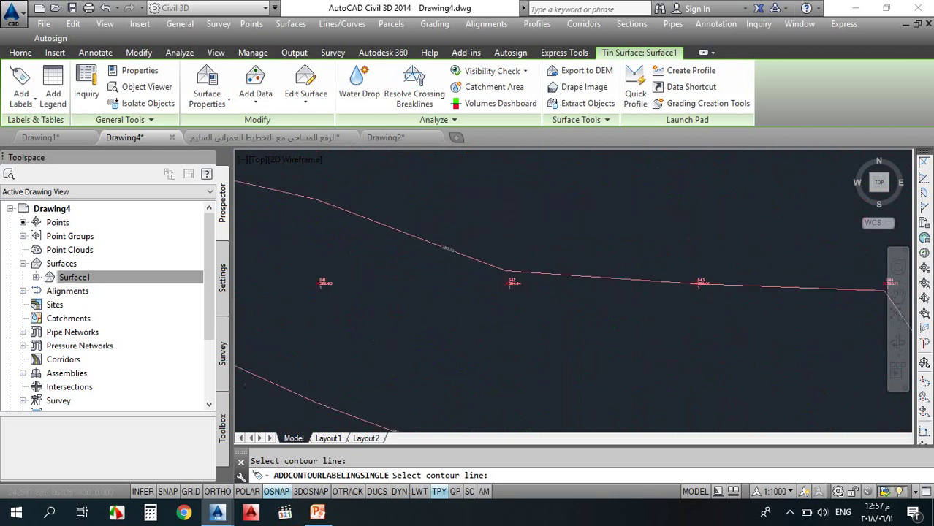
pyautogui.scroll(2, 449, 277)
pyautogui.click(450, 292)
pyautogui.scroll(5, 450, 292)
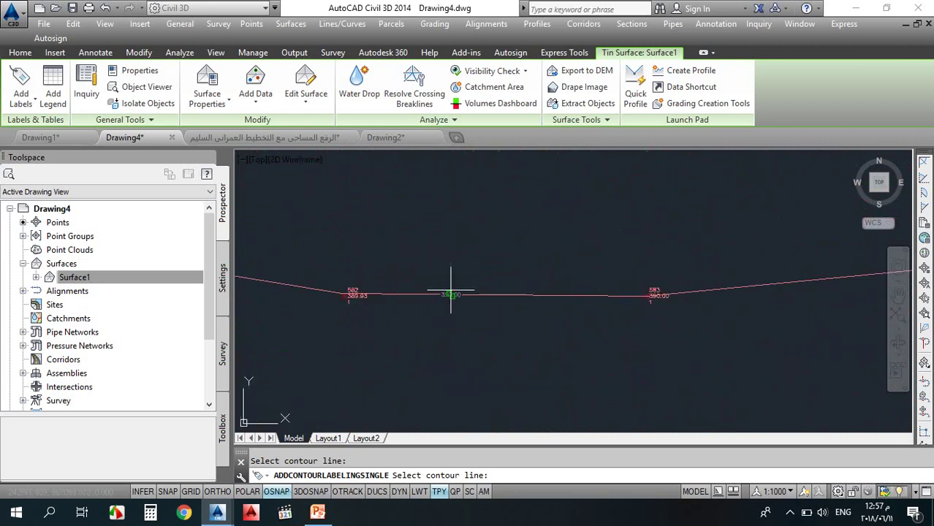
# Label the next pink contour and the horizontal green major contour above it, and end the single contour labelling
pyautogui.scroll(-4, 467, 273)
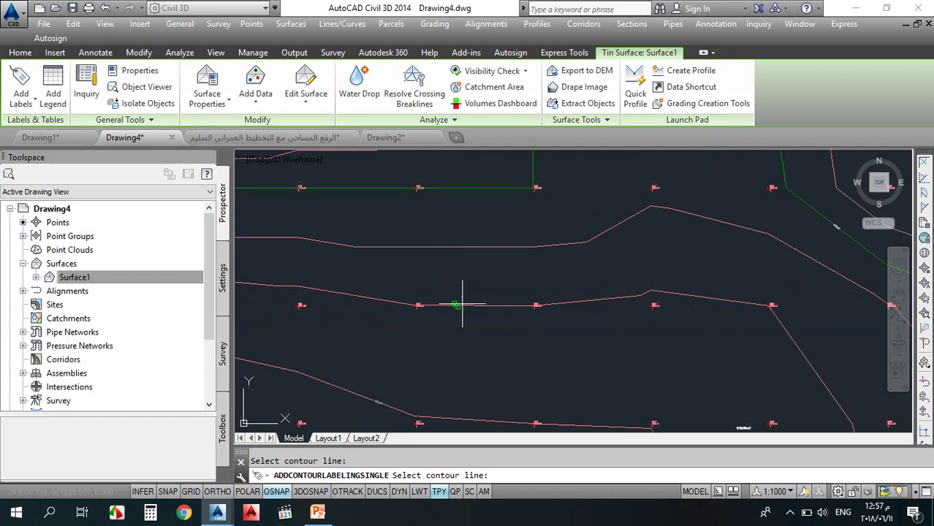
pyautogui.scroll(4, 482, 223)
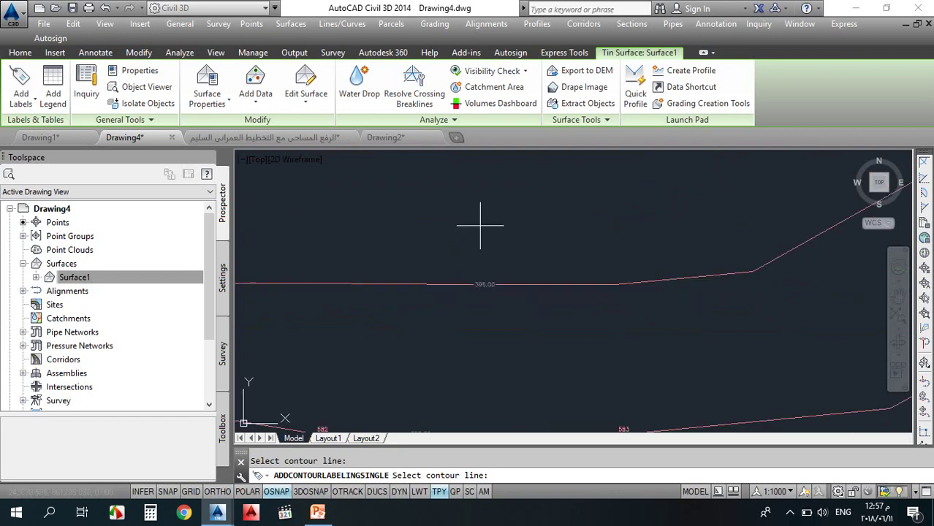
pyautogui.scroll(-5, 462, 225)
pyautogui.click(459, 211)
pyautogui.scroll(5, 459, 211)
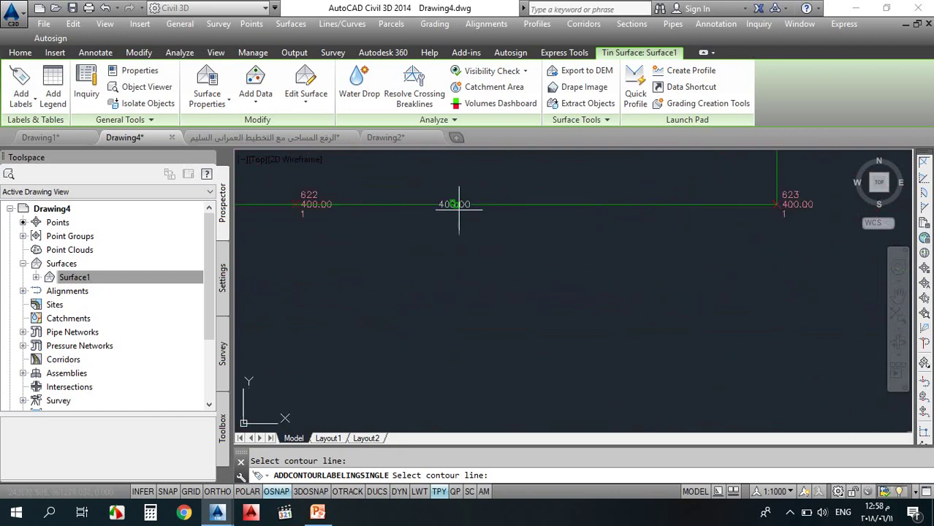
pyautogui.scroll(-5, 479, 228)
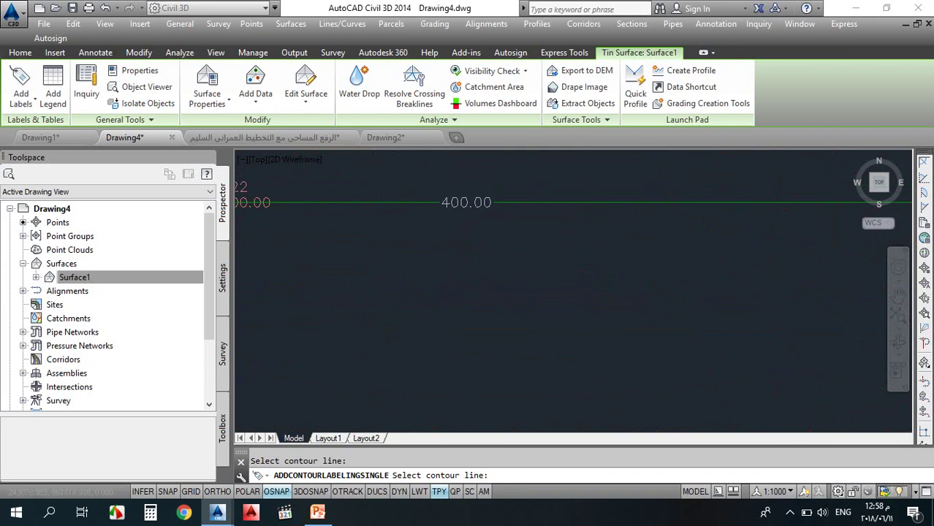
pyautogui.press('Escape')
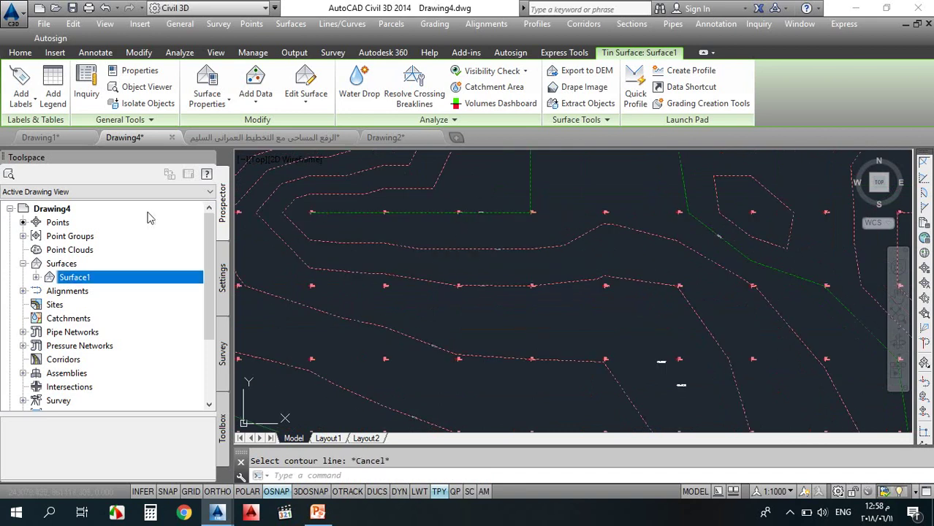
pyautogui.click(21, 102)
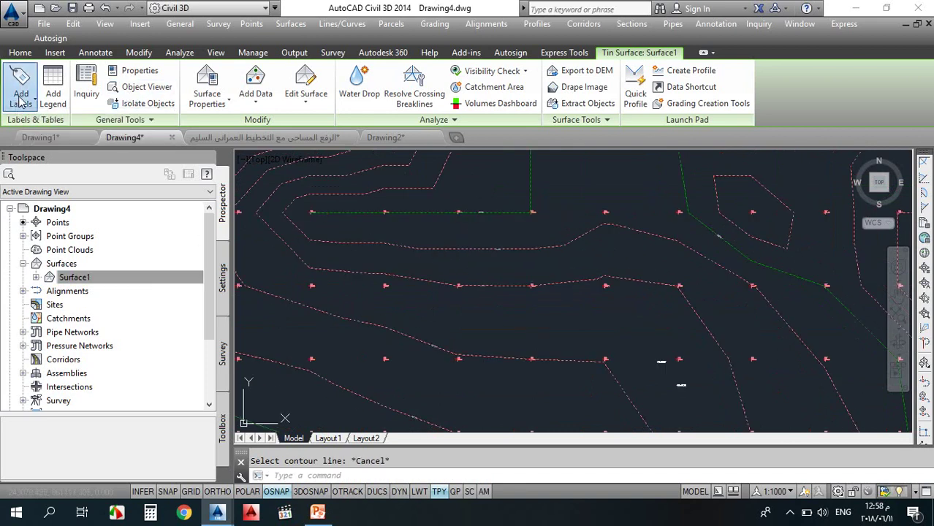
pyautogui.press('Escape')
pyautogui.press('Escape')
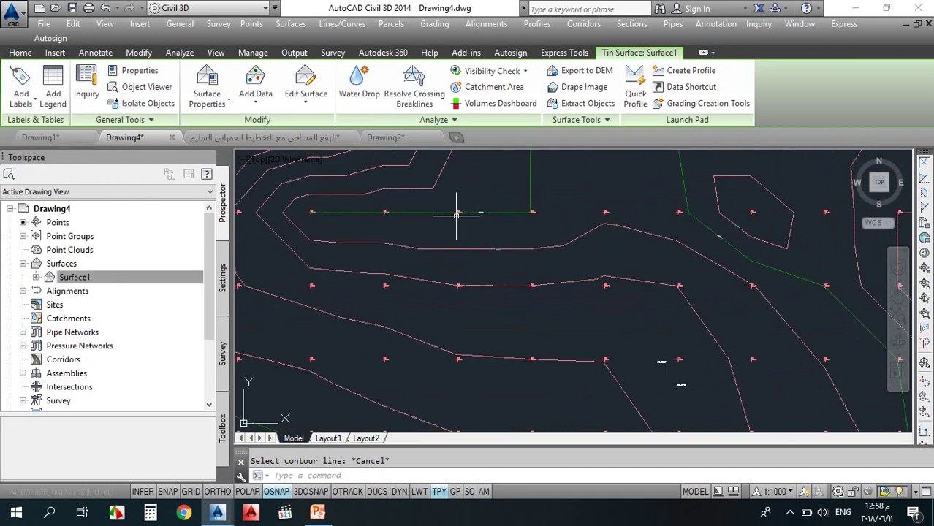
pyautogui.scroll(-8, 457, 204)
pyautogui.scroll(6, 575, 216)
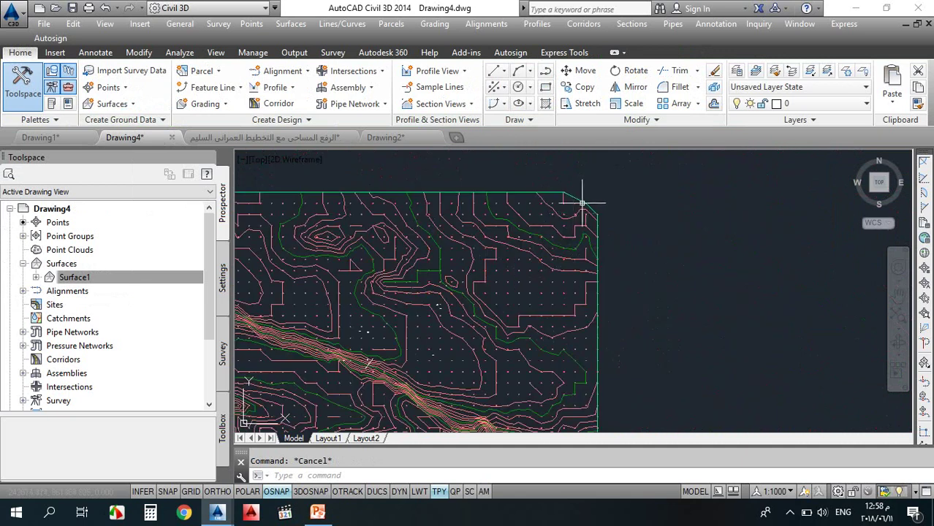
pyautogui.scroll(-7, 454, 202)
pyautogui.scroll(9, 366, 278)
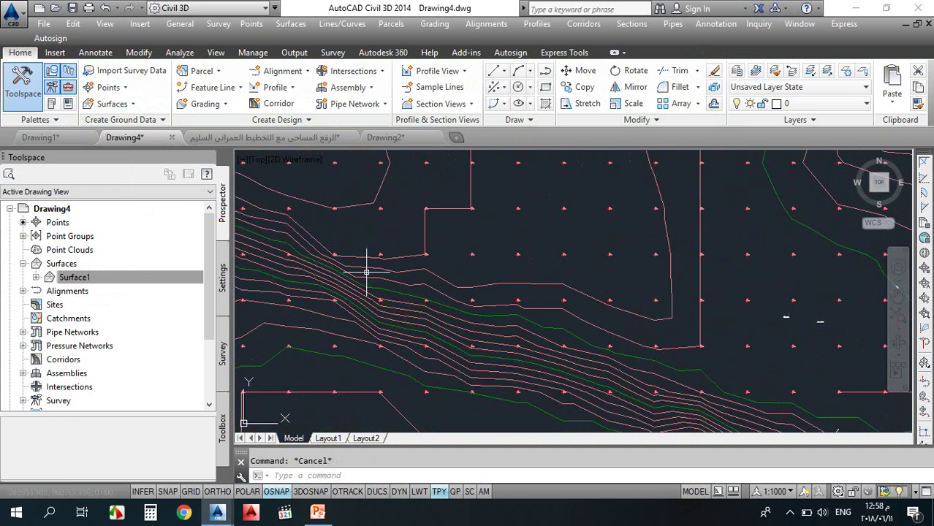
# Add Contour - Multiple labels to Surface1 along a zigzag line crossing the whole surface and extending beyond its boundary
pyautogui.click(367, 272)
pyautogui.click(18, 93)
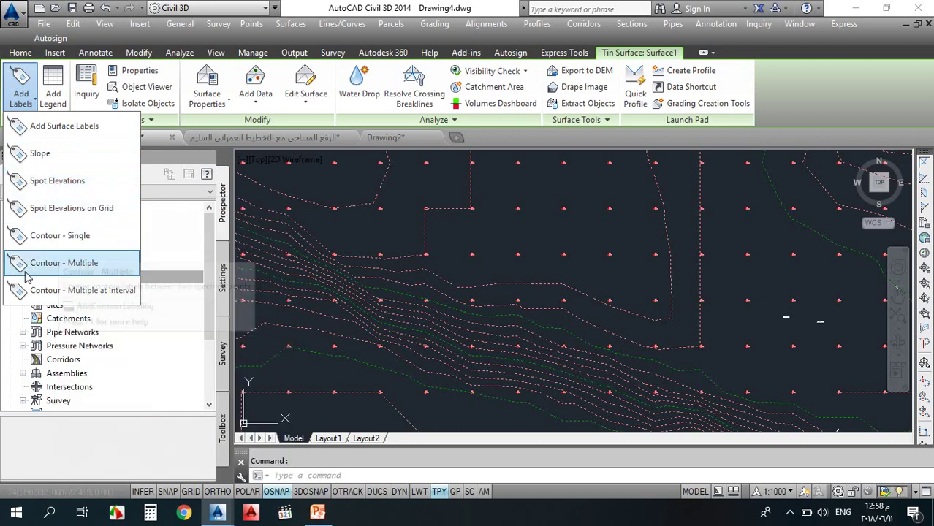
pyautogui.click(73, 312)
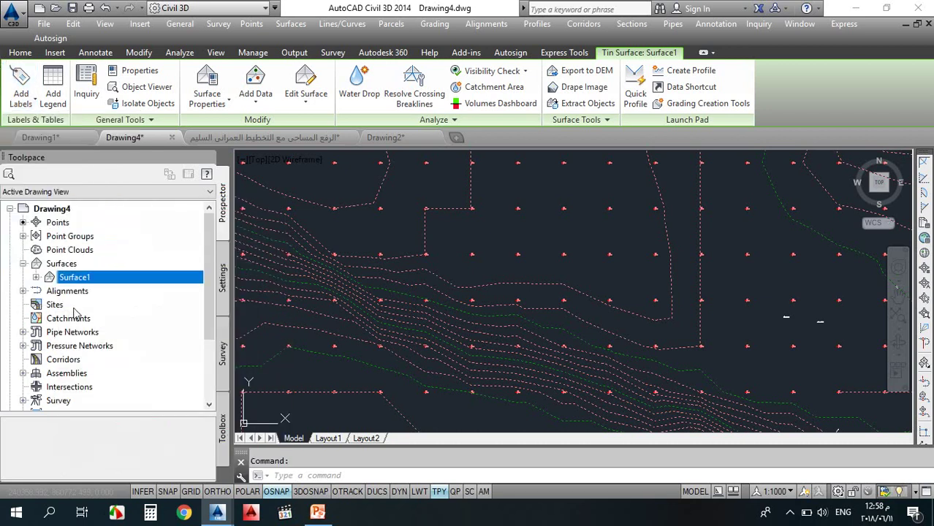
pyautogui.click(20, 97)
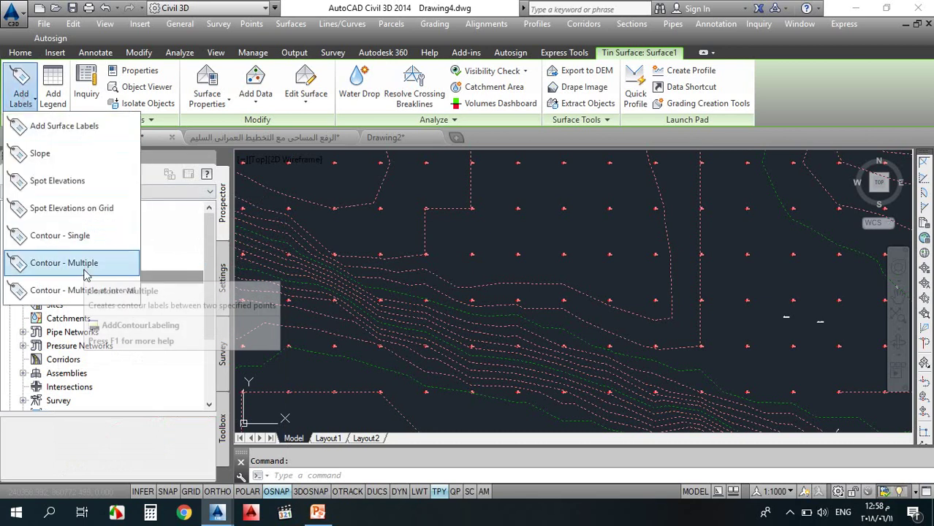
pyautogui.click(61, 265)
pyautogui.scroll(-2, 508, 311)
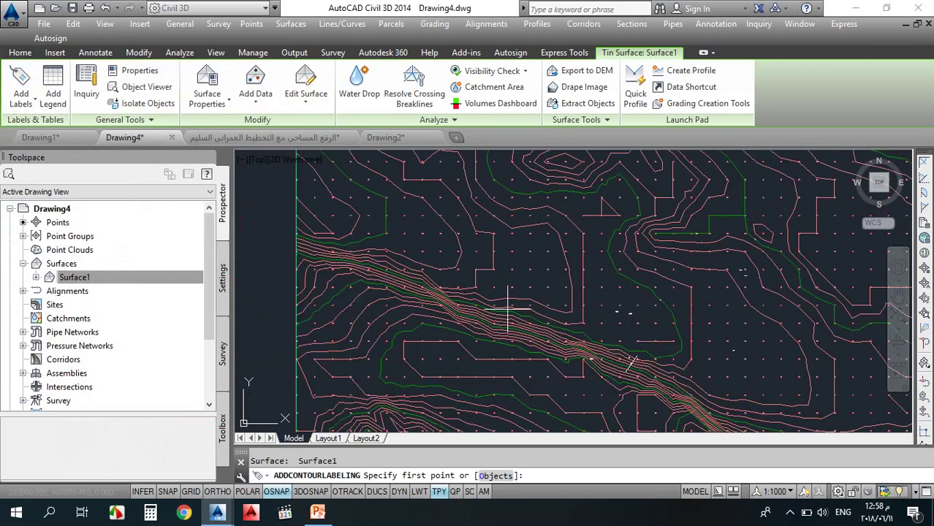
pyautogui.scroll(-3, 507, 310)
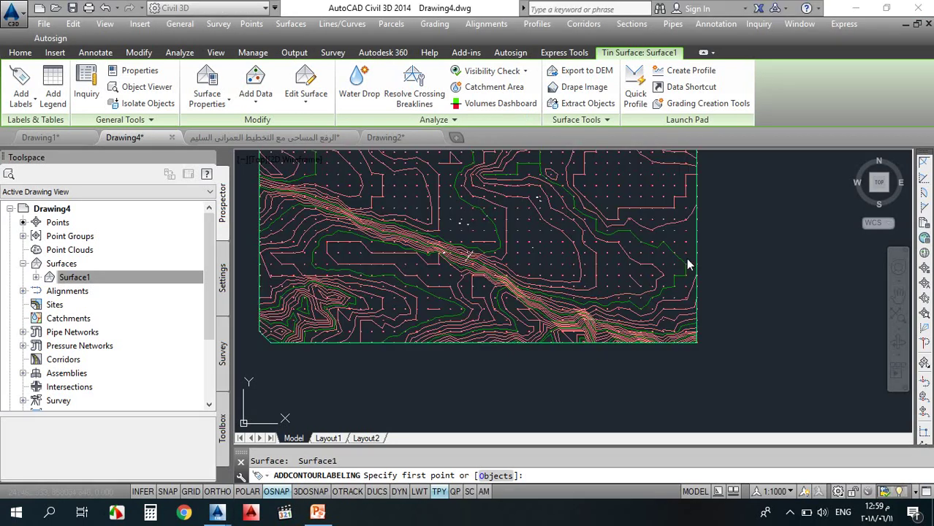
pyautogui.scroll(-2, 712, 289)
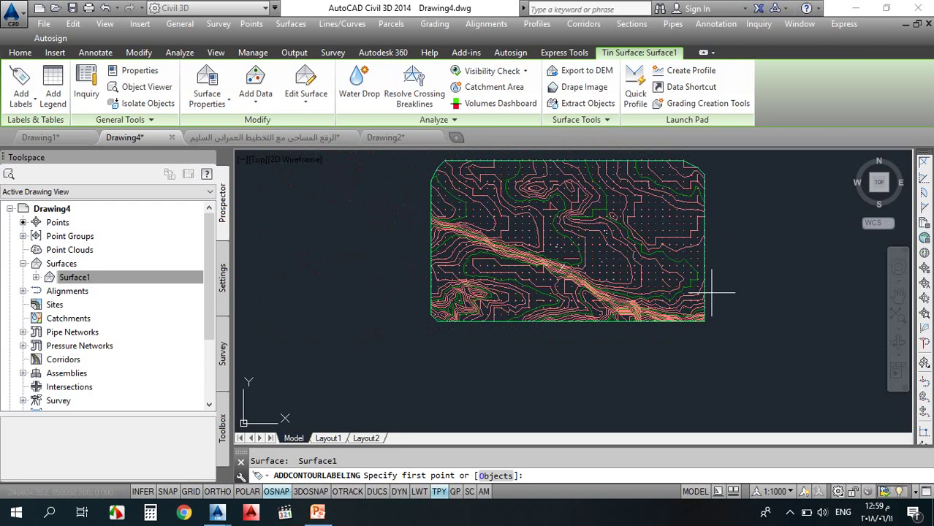
pyautogui.scroll(-2, 517, 152)
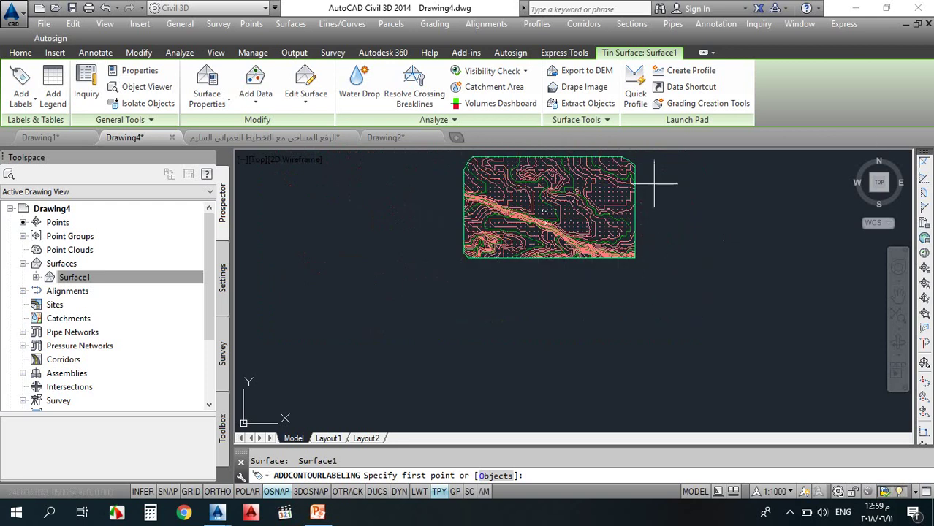
pyautogui.click(425, 254)
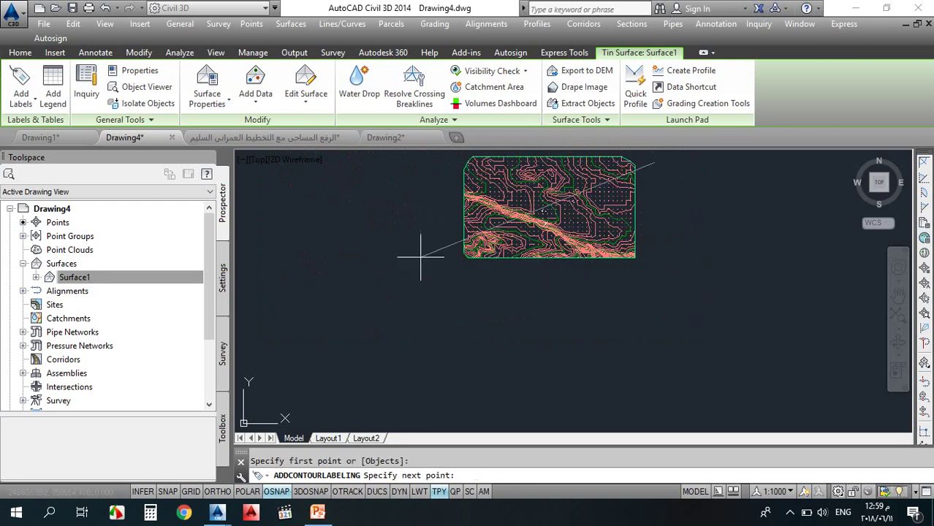
pyautogui.click(423, 256)
pyautogui.click(749, 256)
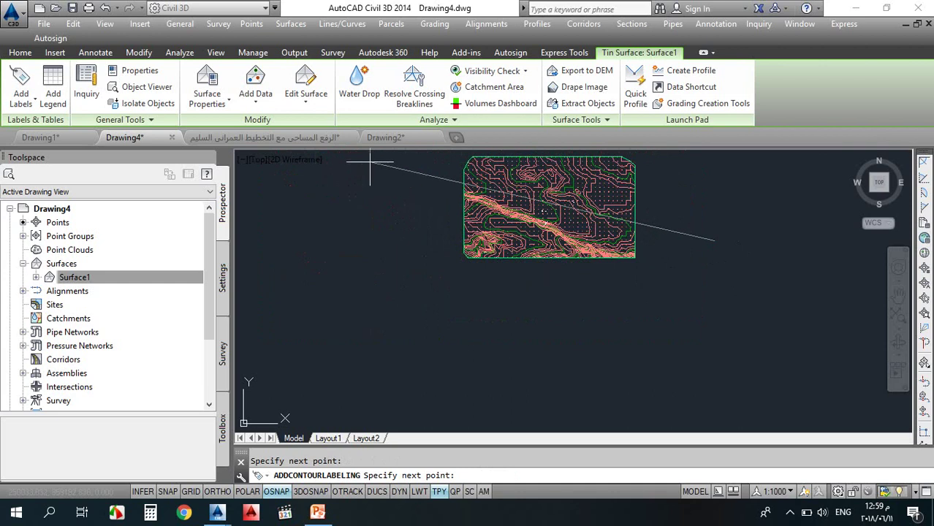
pyautogui.press('Escape')
pyautogui.scroll(5, 439, 176)
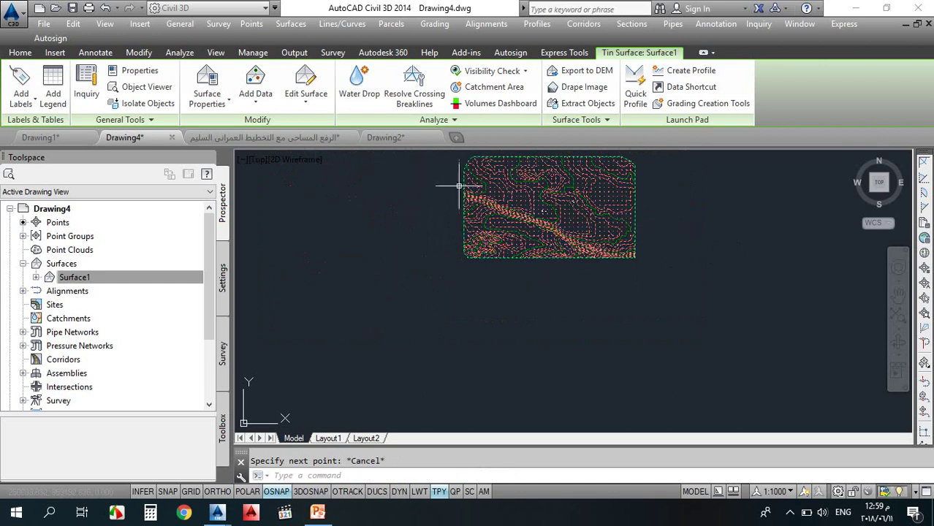
pyautogui.press('Escape')
# Examine the zigzag contour label group of Surface1, checking its labels where the label line crosses the contours in the northeast
pyautogui.scroll(6, 472, 194)
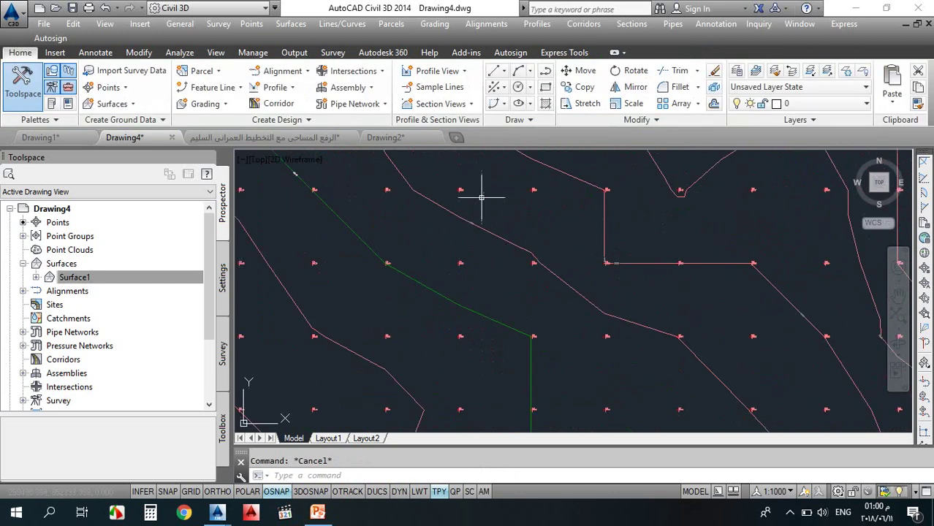
pyautogui.click(461, 219)
pyautogui.scroll(-5, 461, 219)
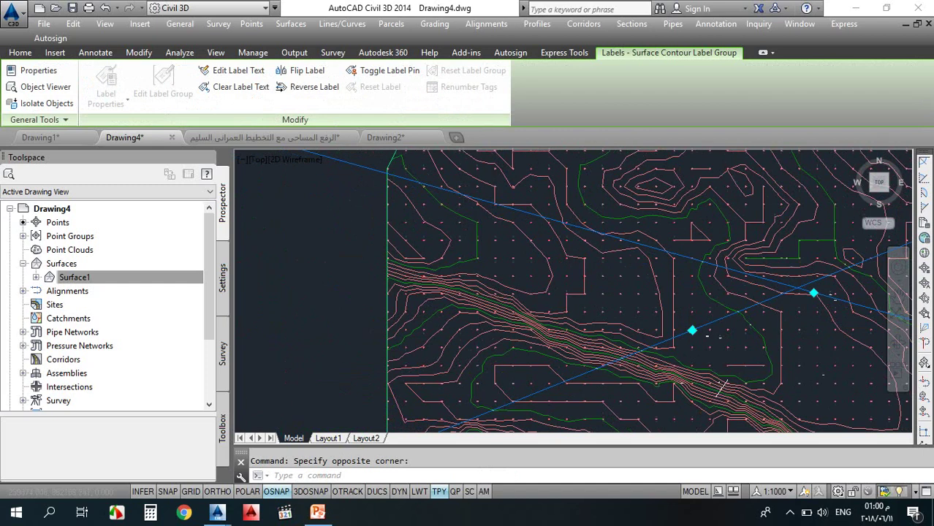
pyautogui.scroll(8, 644, 222)
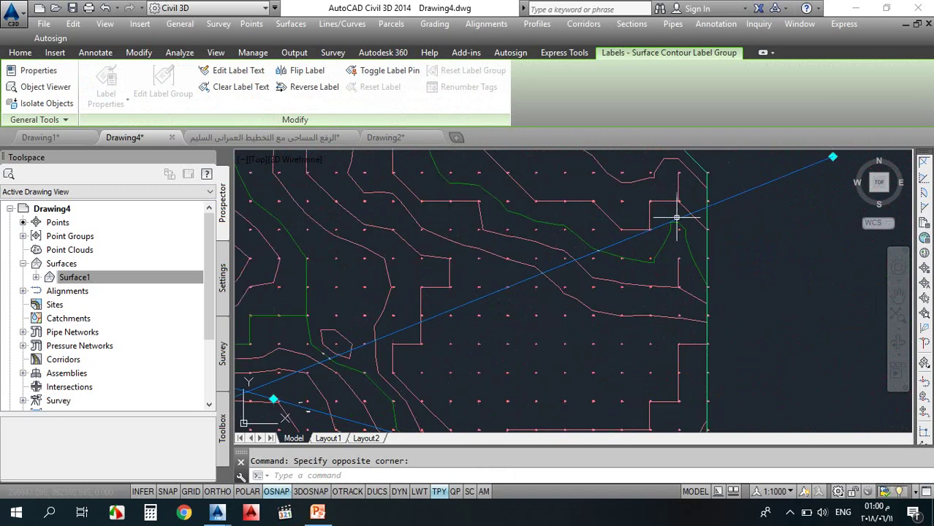
pyautogui.scroll(2, 730, 194)
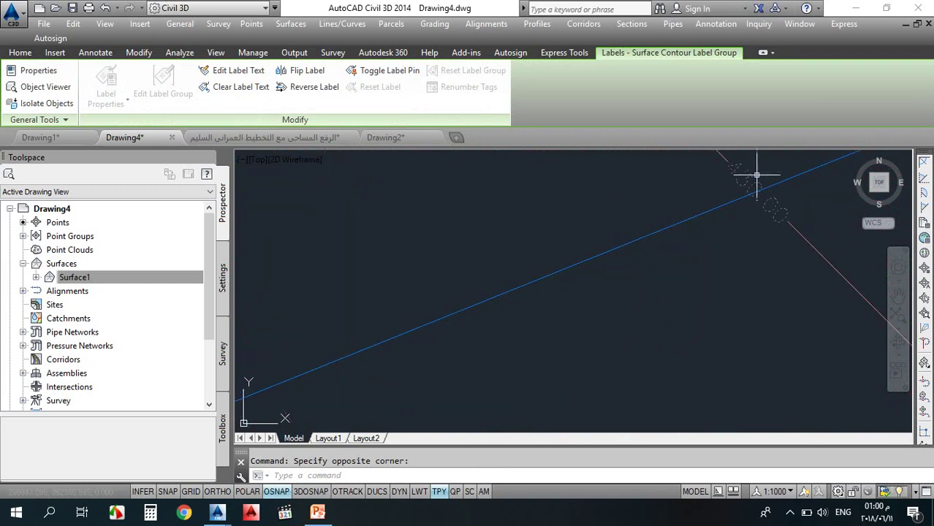
pyautogui.scroll(-4, 577, 240)
pyautogui.scroll(5, 619, 234)
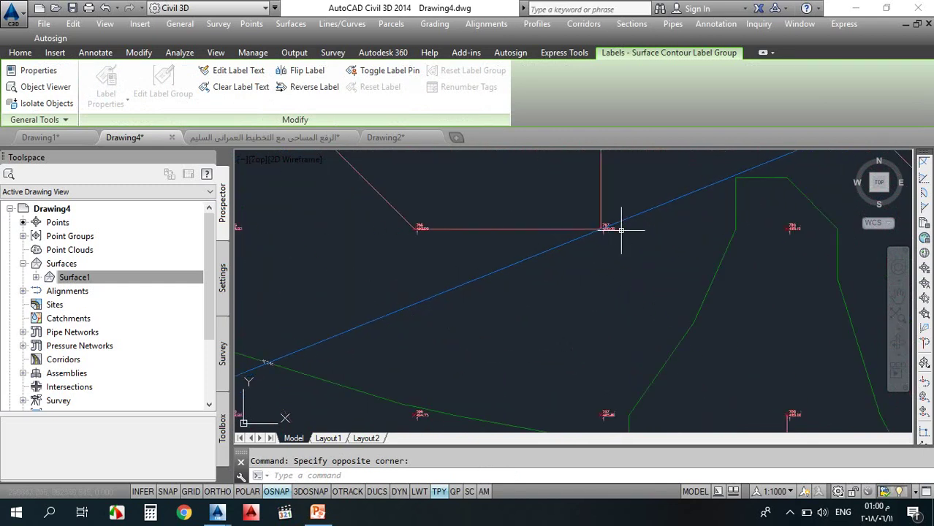
pyautogui.scroll(-5, 665, 193)
pyautogui.scroll(-3, 665, 194)
pyautogui.scroll(5, 573, 240)
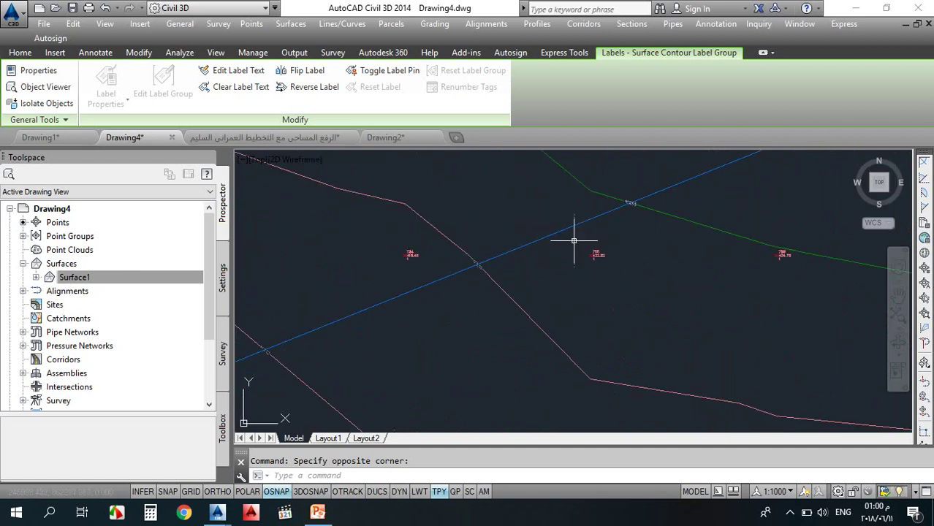
pyautogui.scroll(2, 633, 198)
pyautogui.scroll(-3, 633, 198)
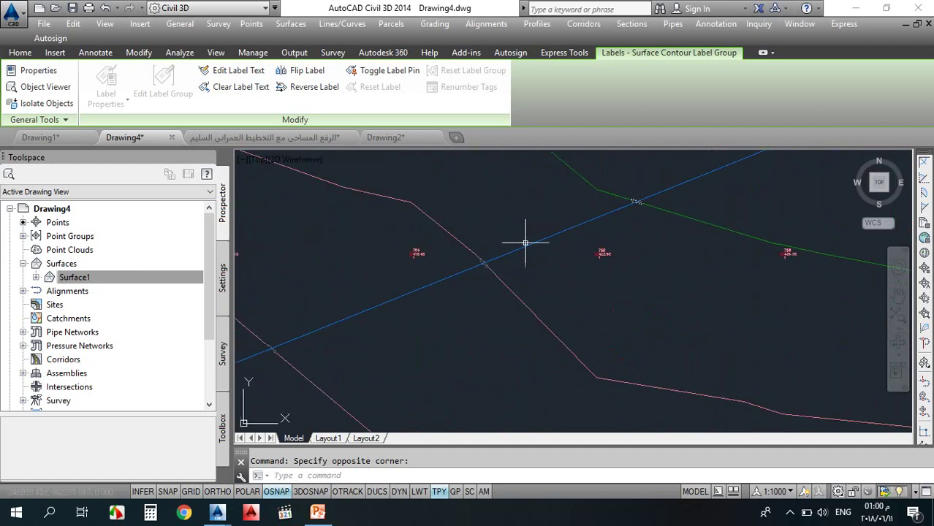
pyautogui.scroll(4, 477, 260)
pyautogui.scroll(-3, 477, 261)
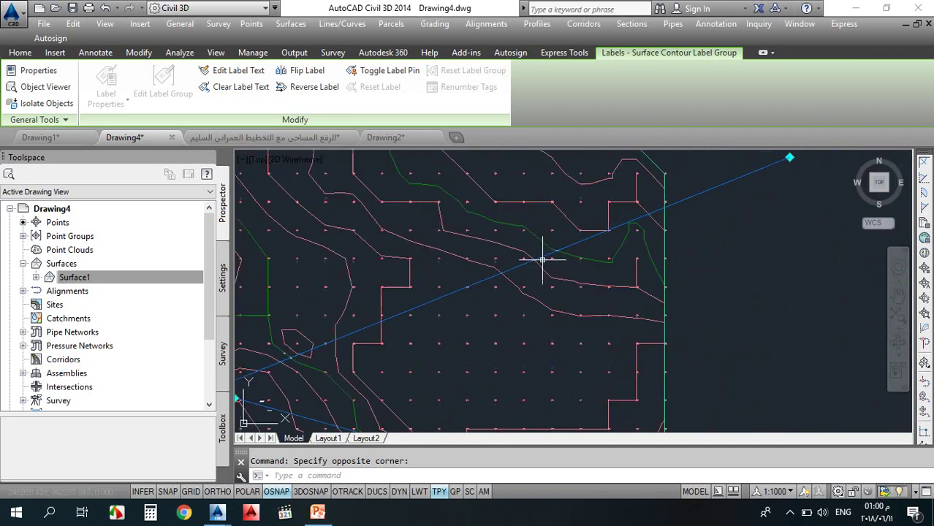
pyautogui.scroll(-3, 542, 254)
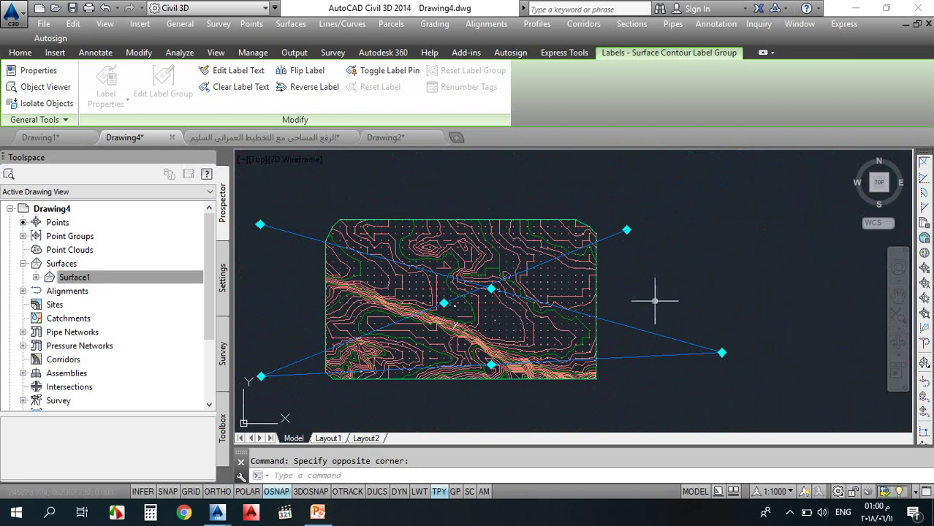
pyautogui.press('Escape')
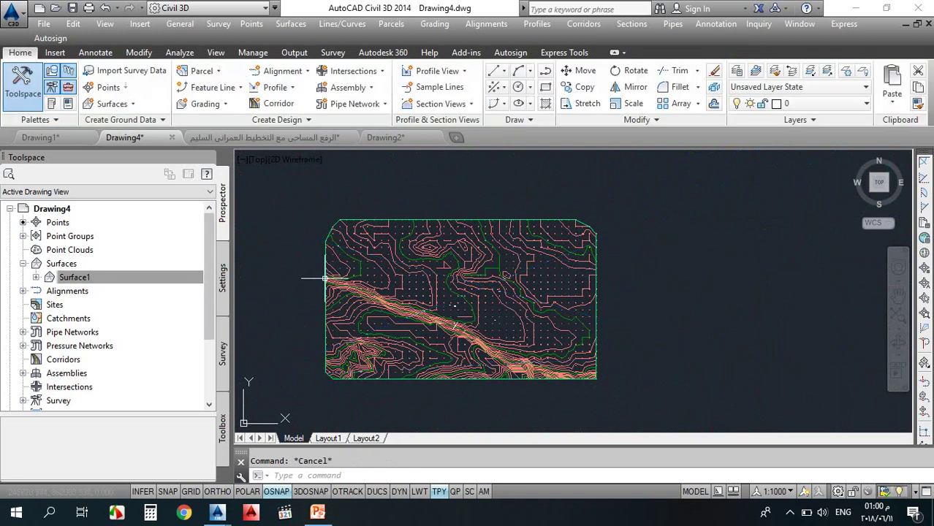
# Add Contour - Multiple labels to Surface1 along another zigzag line, starting beyond the northeast edge and crossing to beyond the west boundary
pyautogui.scroll(2, 343, 252)
pyautogui.click(342, 246)
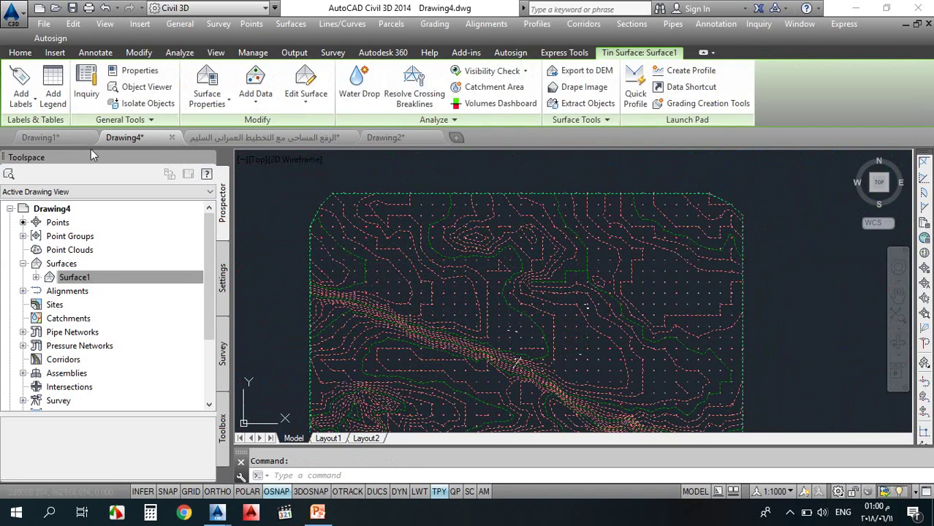
pyautogui.click(29, 106)
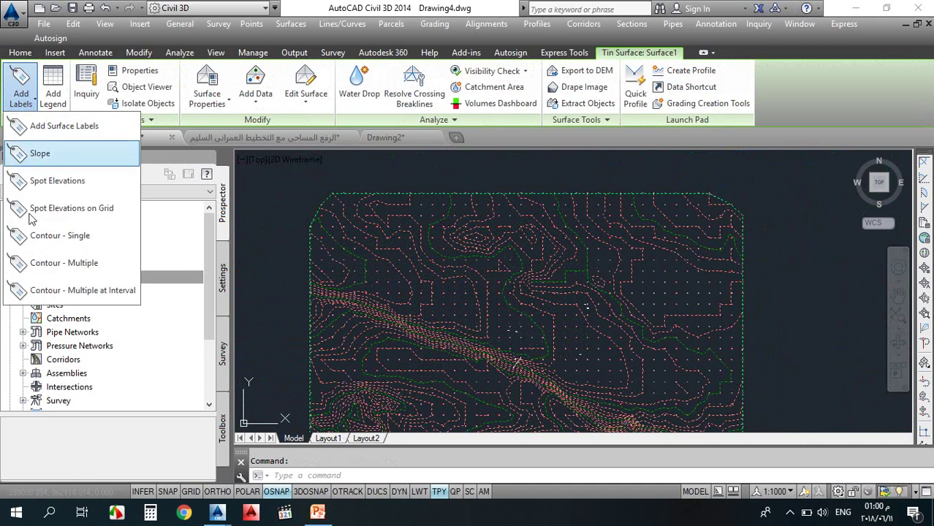
pyautogui.click(62, 270)
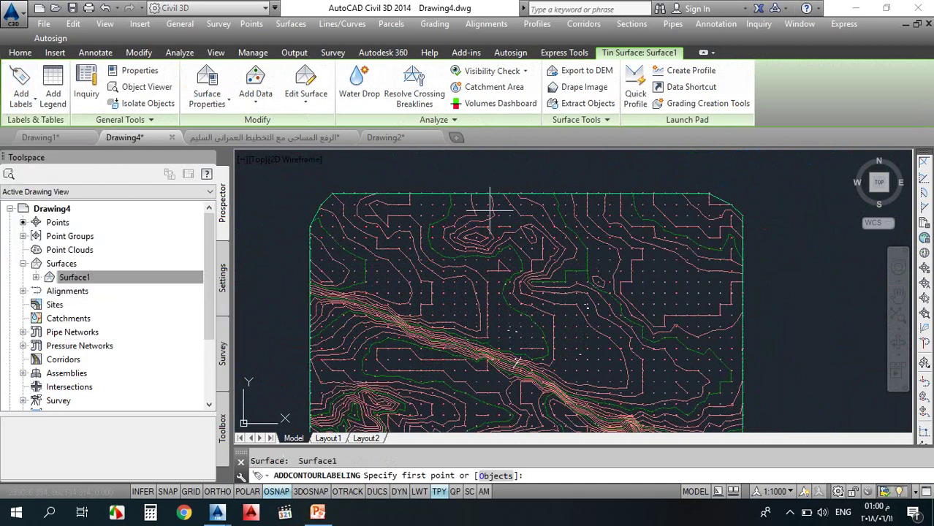
pyautogui.click(694, 186)
pyautogui.scroll(-6, 586, 284)
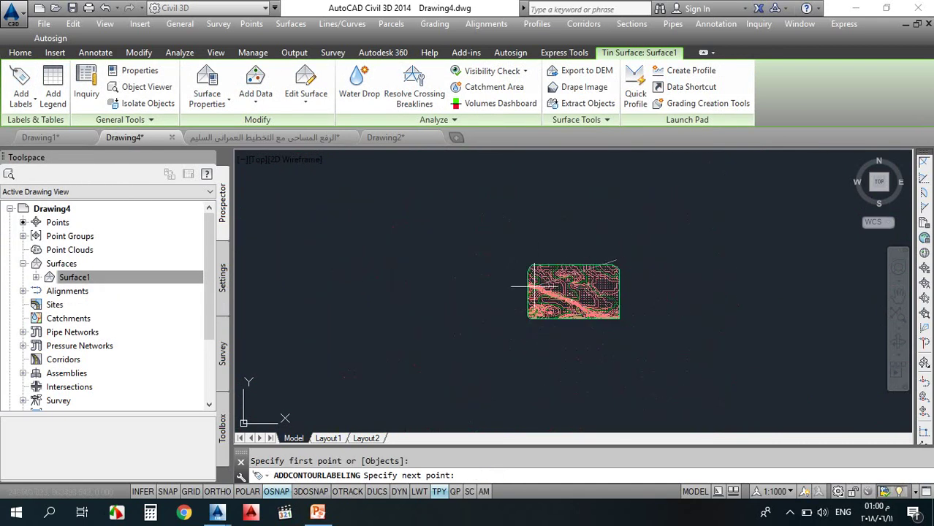
pyautogui.click(516, 296)
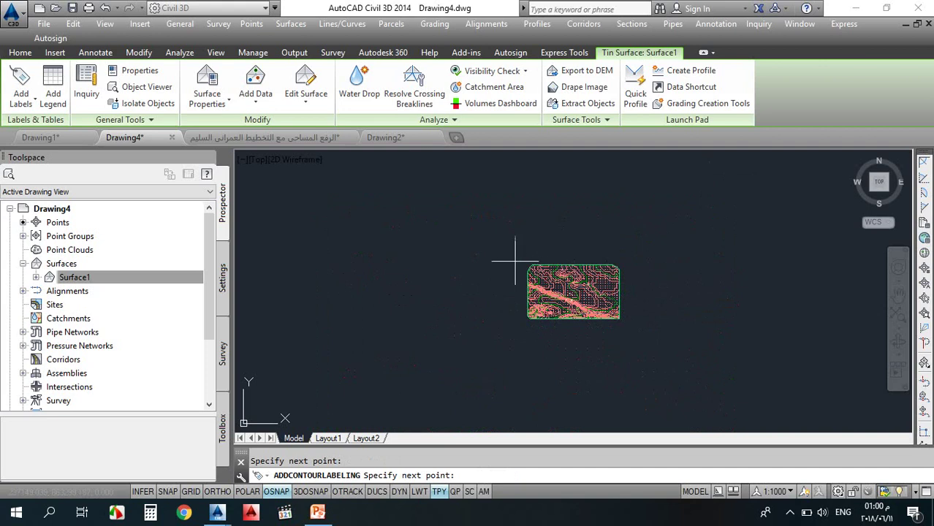
pyautogui.press('Escape')
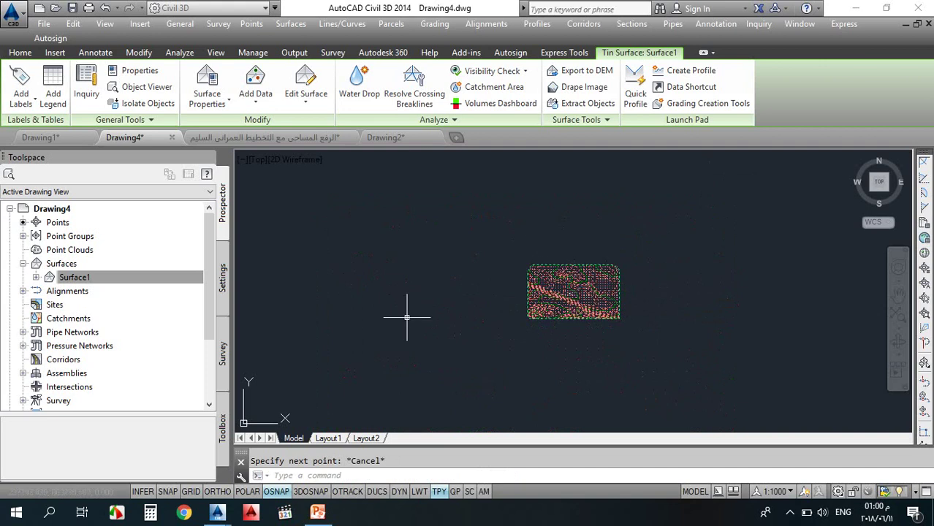
pyautogui.press('Escape')
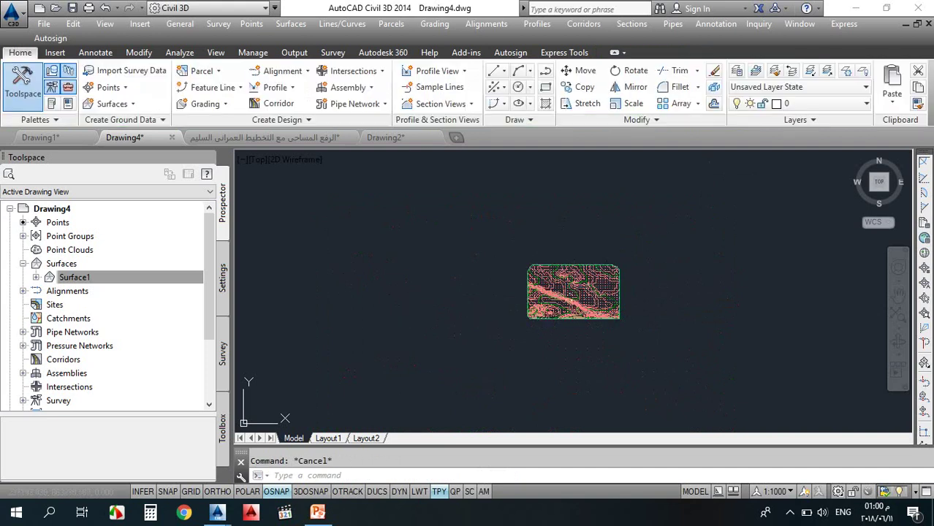
pyautogui.scroll(5, 576, 288)
pyautogui.scroll(5, 482, 315)
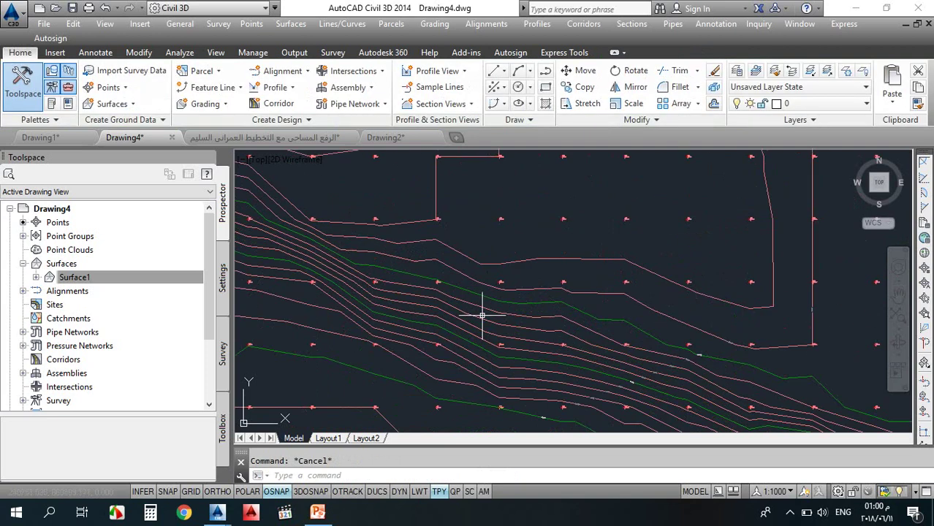
pyautogui.scroll(-4, 526, 269)
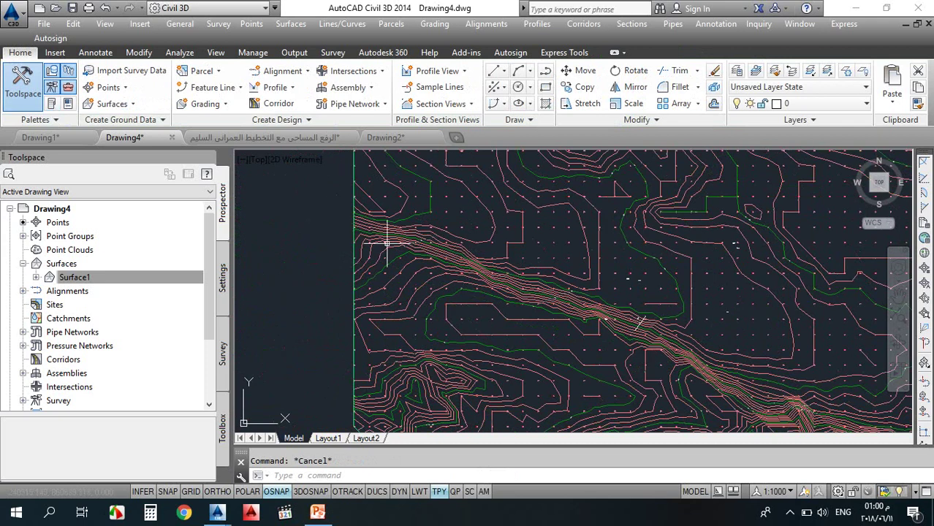
pyautogui.scroll(6, 383, 244)
pyautogui.click(350, 229)
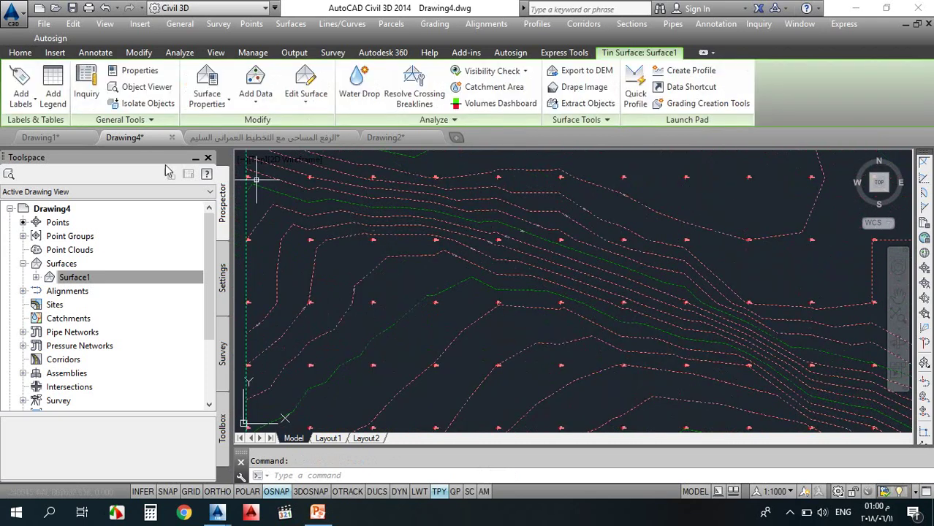
pyautogui.click(21, 91)
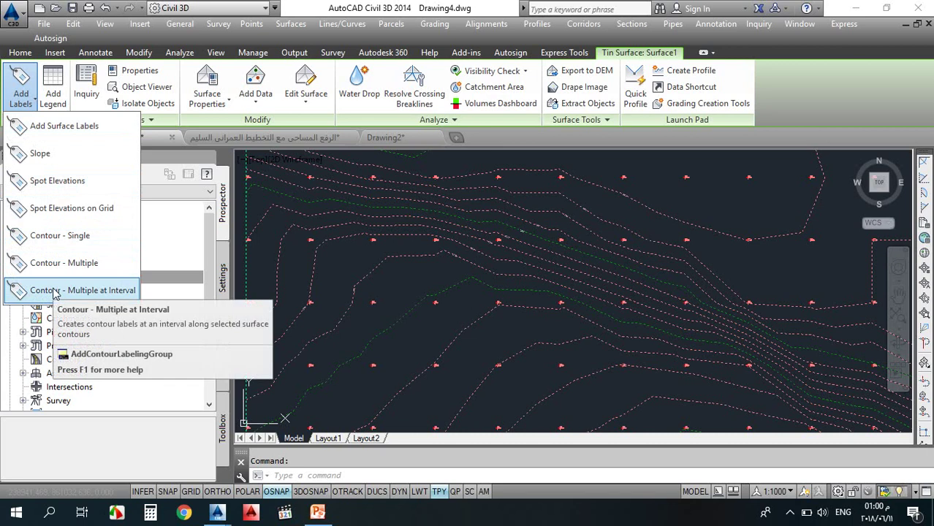
pyautogui.press('Escape')
pyautogui.press('Escape')
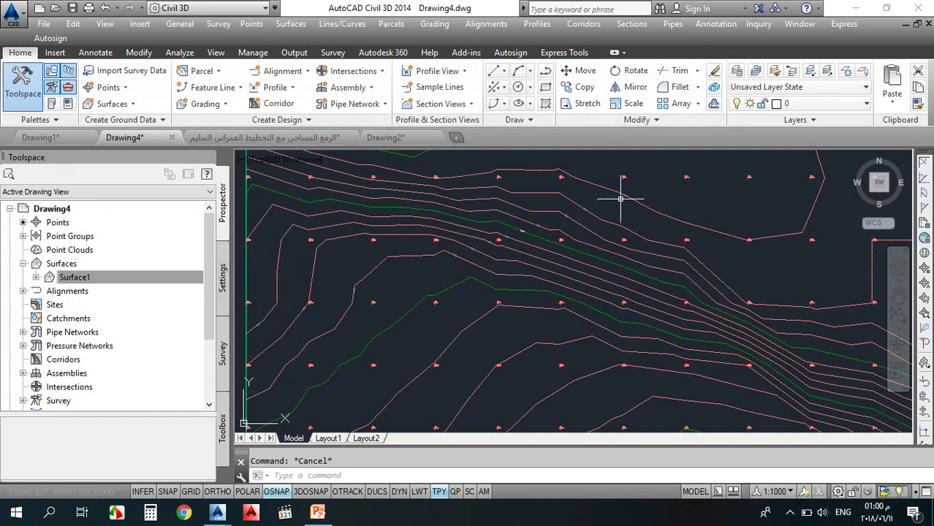
# Inspect the second zigzag contour label group near the west boundary, checking its labels and label line
pyautogui.scroll(5, 554, 234)
pyautogui.click(619, 221)
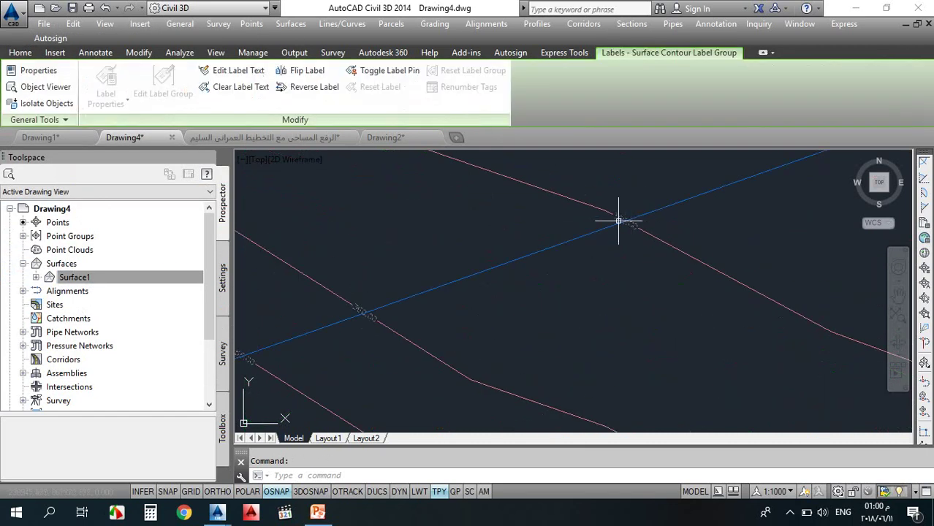
pyautogui.scroll(-5, 619, 221)
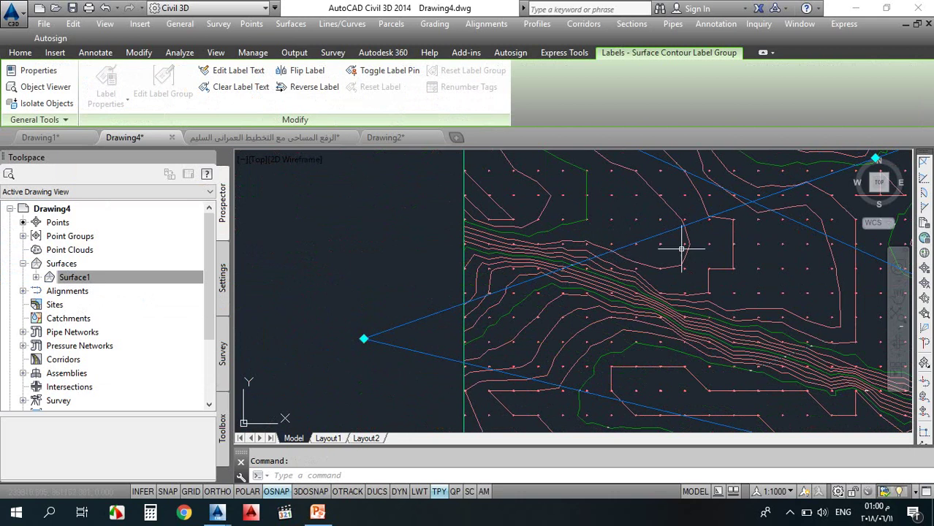
pyautogui.scroll(-2, 681, 248)
pyautogui.press('Escape')
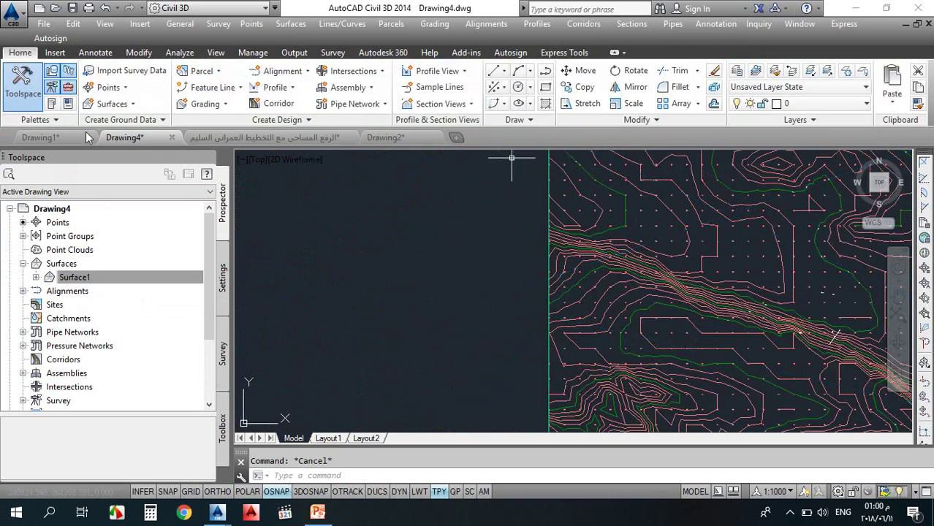
# Add Contour - Multiple at Interval labels to Surface1 along a line from outside the west boundary into the northwest area, with a 100.000 interval
pyautogui.scroll(3, 558, 265)
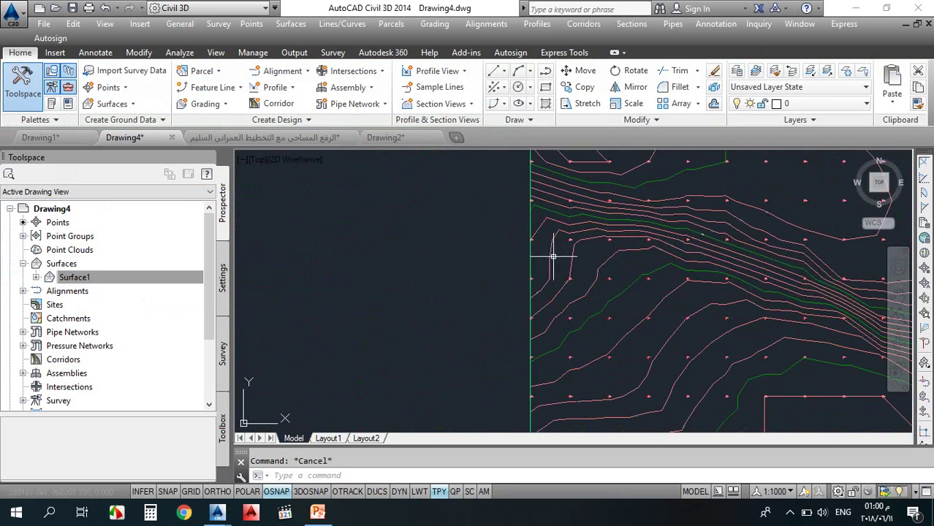
pyautogui.click(546, 254)
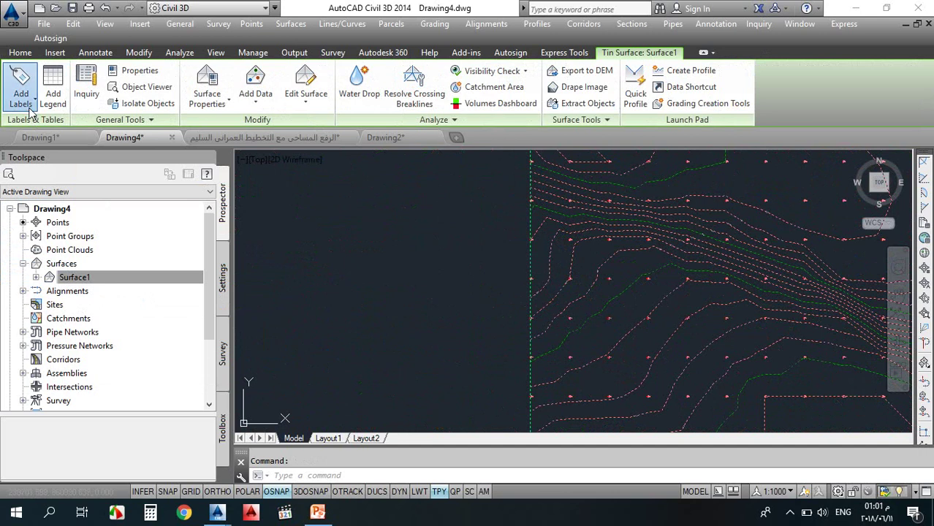
pyautogui.click(21, 100)
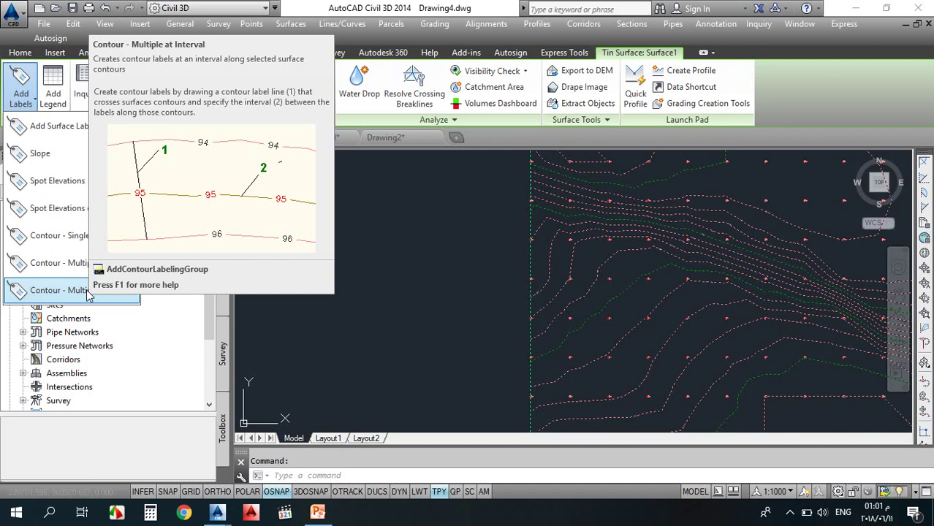
pyautogui.click(86, 292)
pyautogui.scroll(-2, 576, 271)
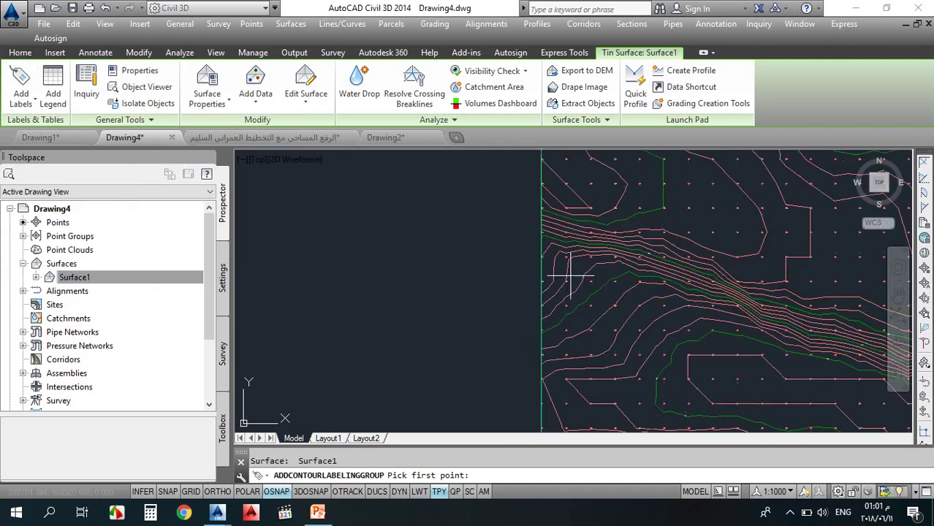
pyautogui.scroll(-1, 570, 281)
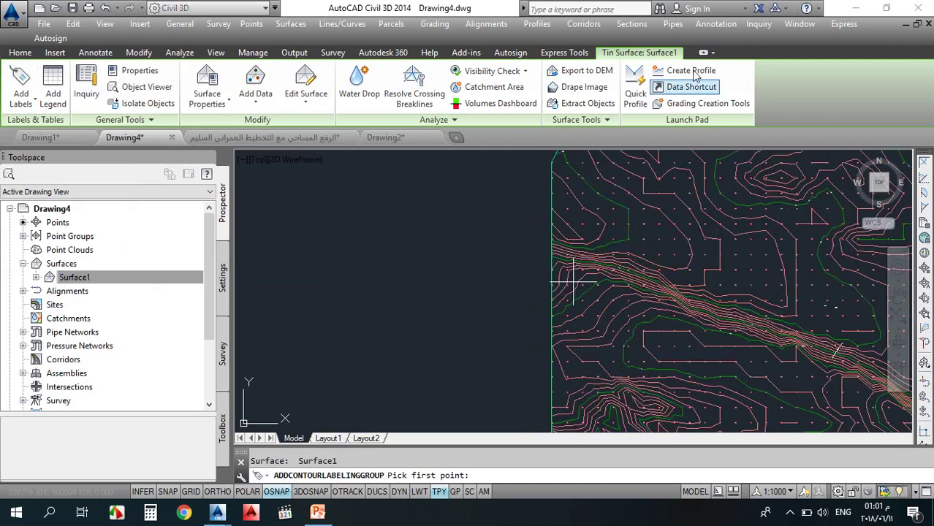
pyautogui.click(530, 207)
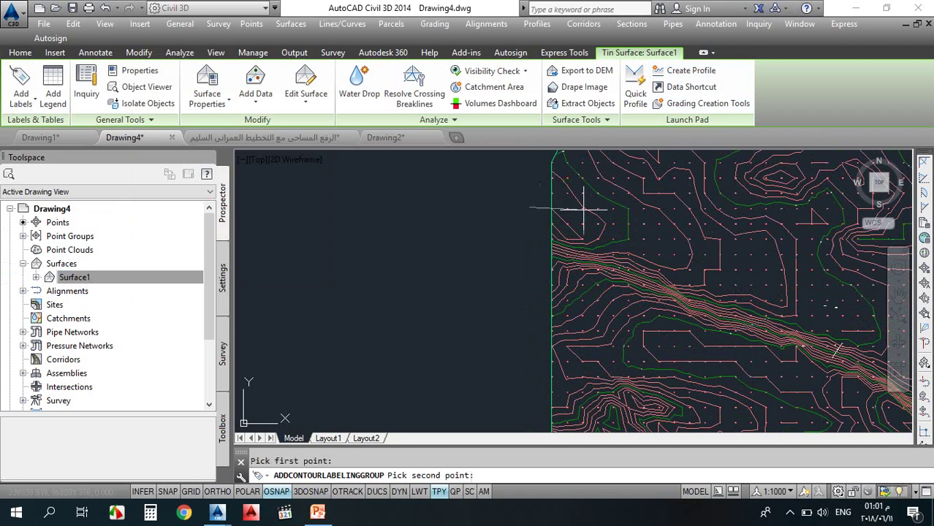
pyautogui.click(737, 225)
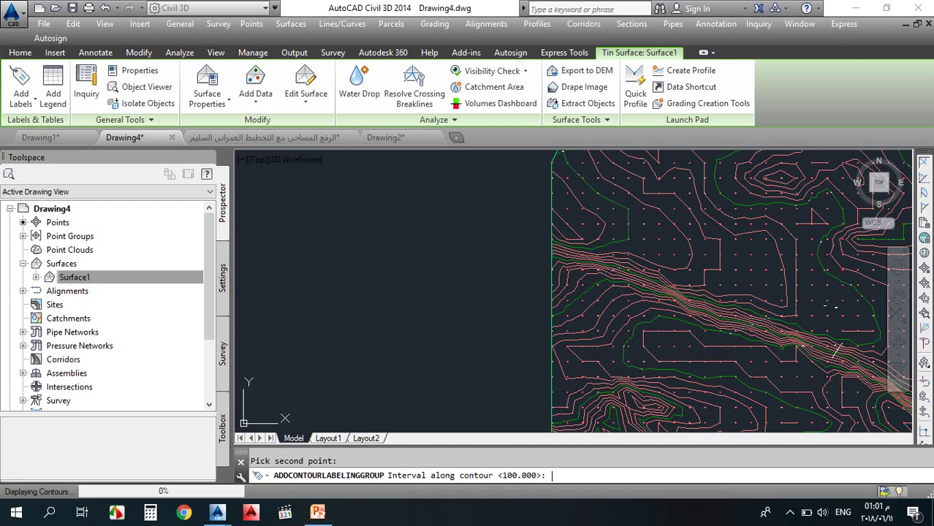
pyautogui.press('Return')
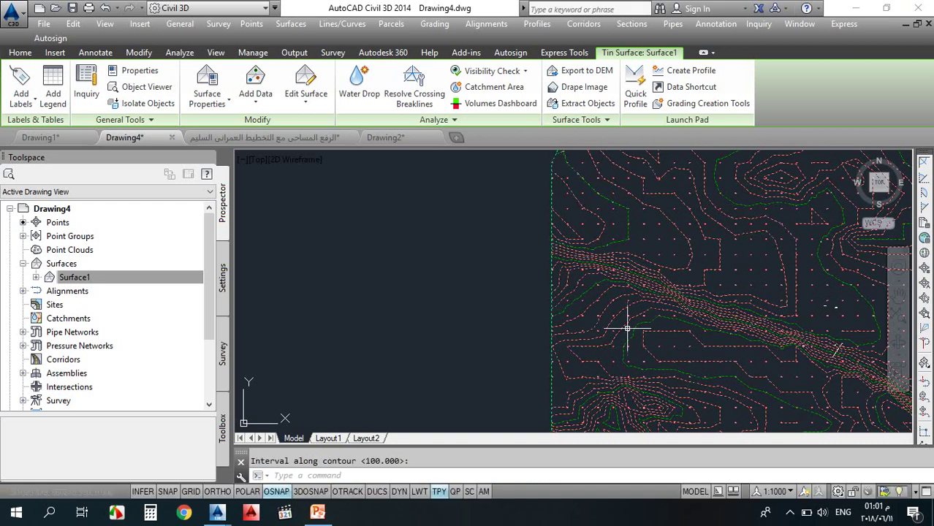
pyautogui.scroll(6, 665, 222)
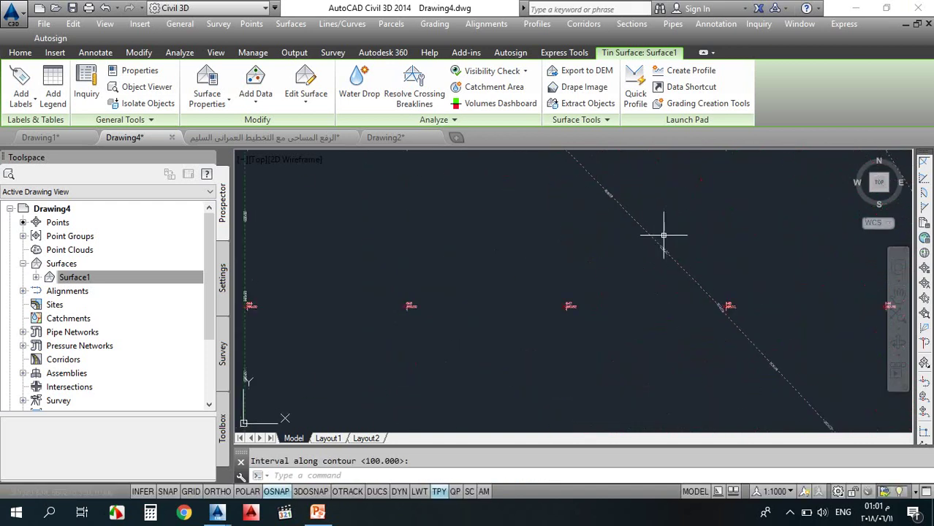
pyautogui.press('Escape')
pyautogui.scroll(3, 633, 207)
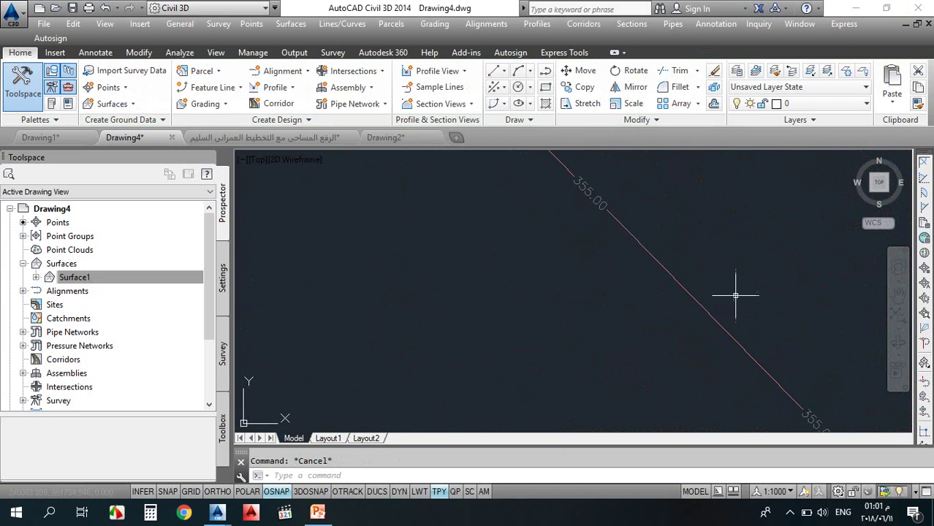
# Examine the interval labels along Surface1's contours around the northwest area and check how the whole surface is labelled
pyautogui.scroll(-2, 731, 303)
pyautogui.moveTo(730, 312); pyautogui.dragTo(694, 259, button='middle')
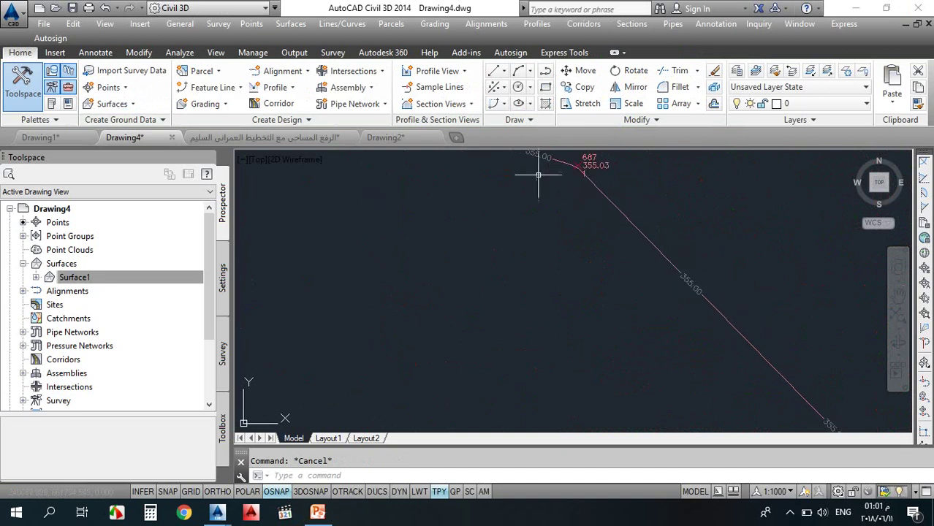
pyautogui.scroll(-2, 531, 204)
pyautogui.scroll(3, 442, 186)
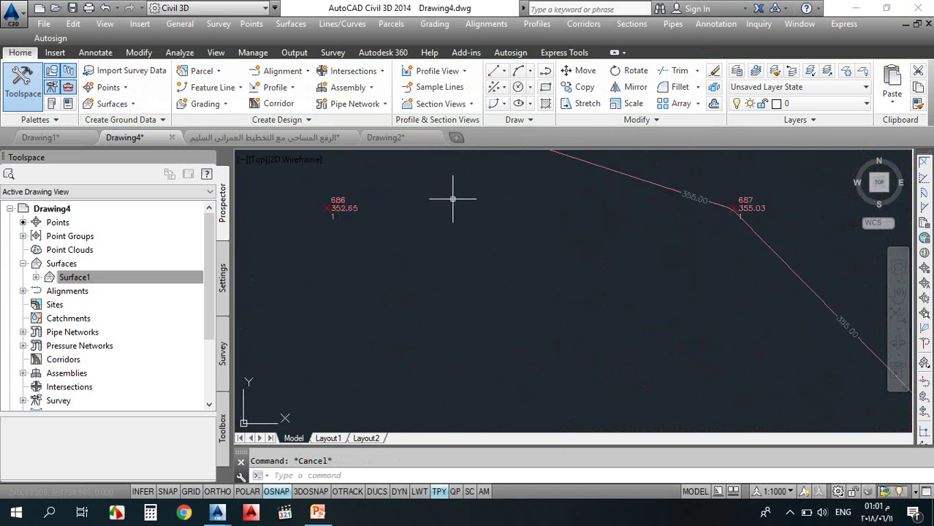
pyautogui.scroll(-6, 453, 201)
pyautogui.scroll(-5, 446, 205)
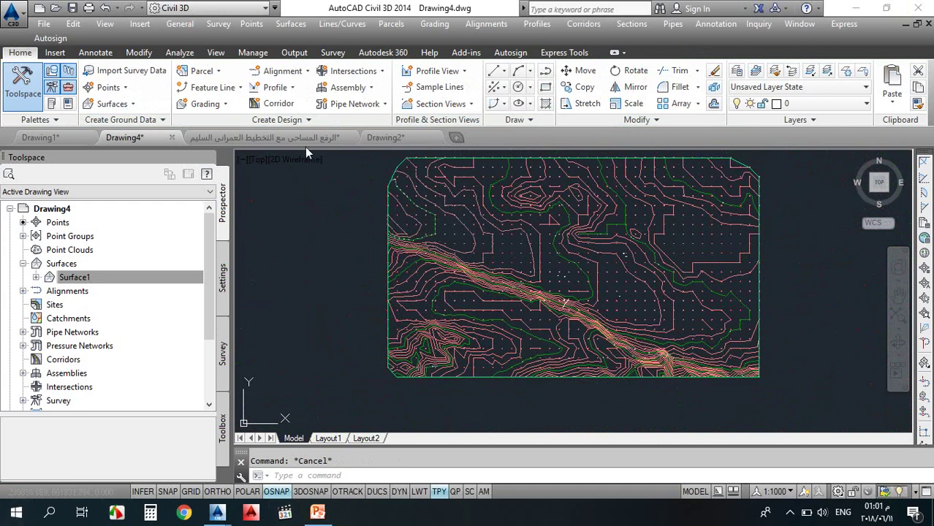
pyautogui.scroll(4, 408, 202)
pyautogui.scroll(5, 365, 278)
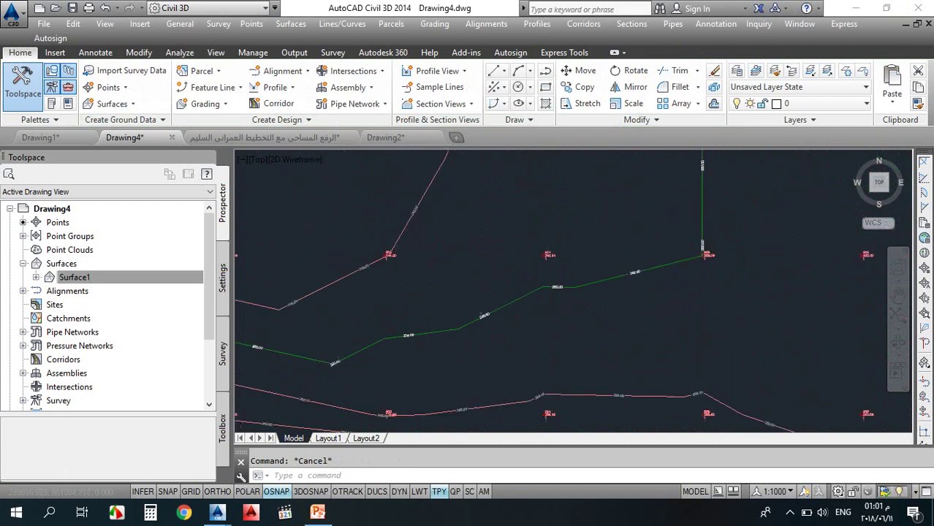
pyautogui.scroll(-4, 606, 312)
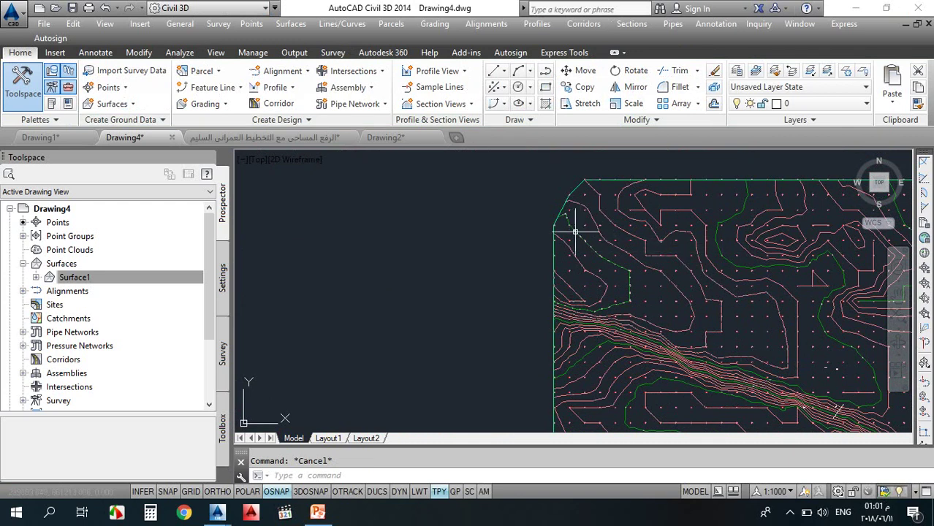
pyautogui.scroll(-3, 570, 248)
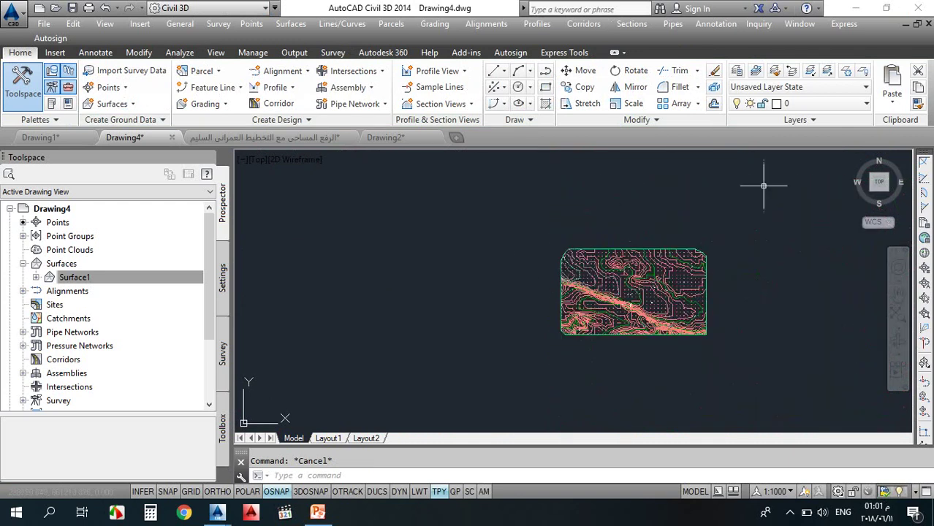
pyautogui.scroll(6, 625, 303)
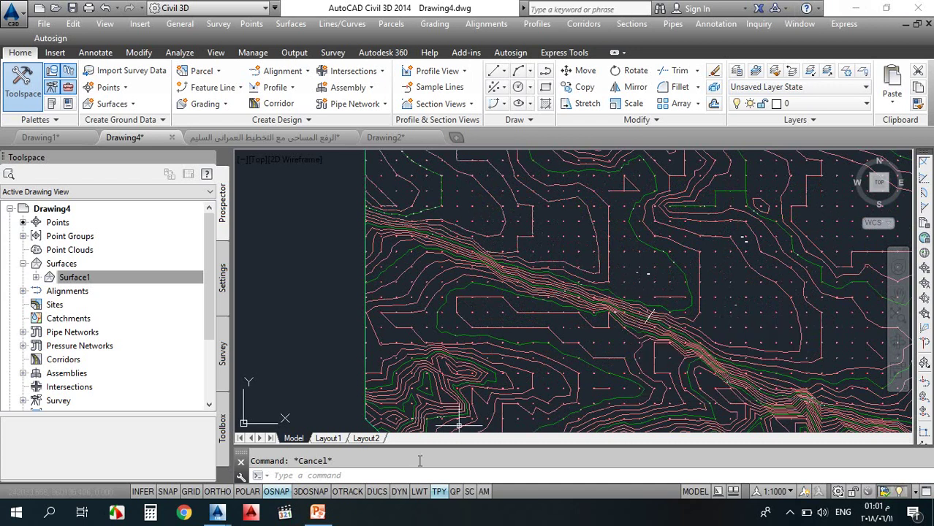
# Check the SURFACE topic outline slide in PowerPoint, return to Civil 3D and examine the interval labels on the contours near the steep band
pyautogui.click(319, 514)
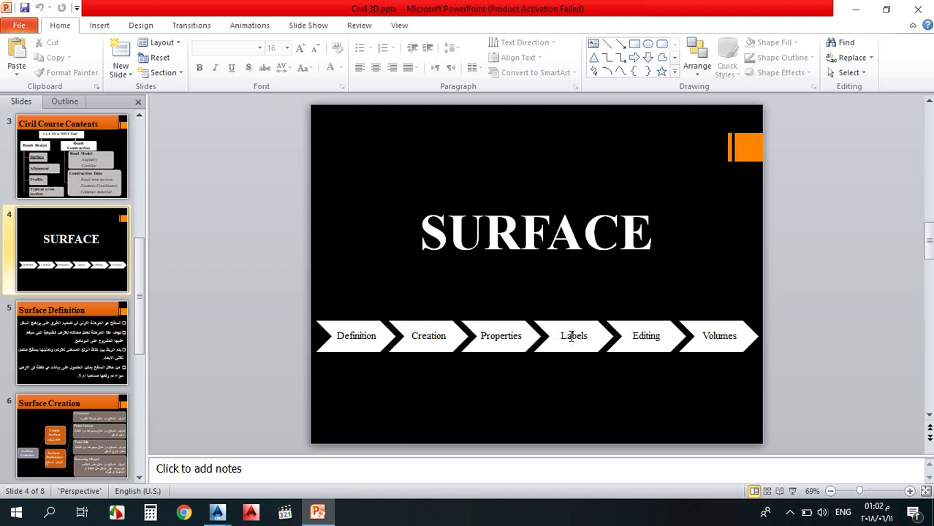
pyautogui.click(324, 514)
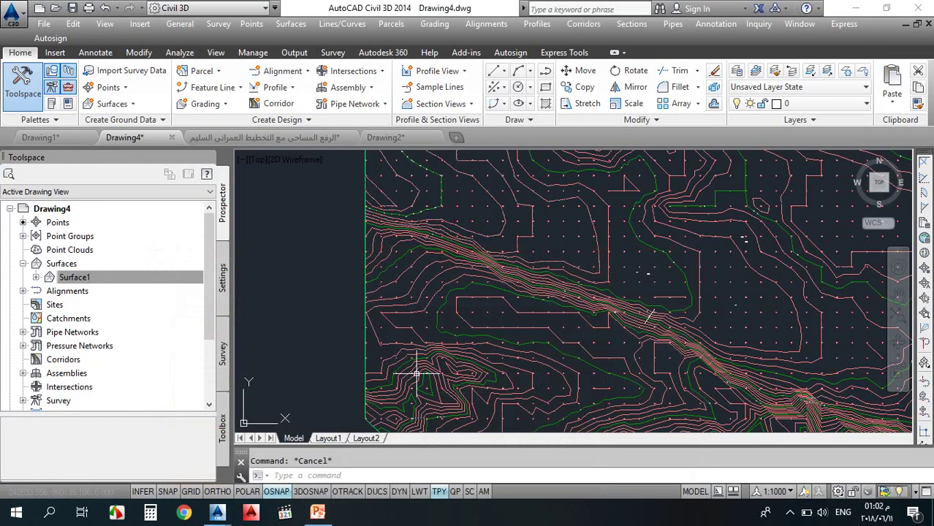
pyautogui.scroll(2, 508, 253)
pyautogui.scroll(3, 508, 254)
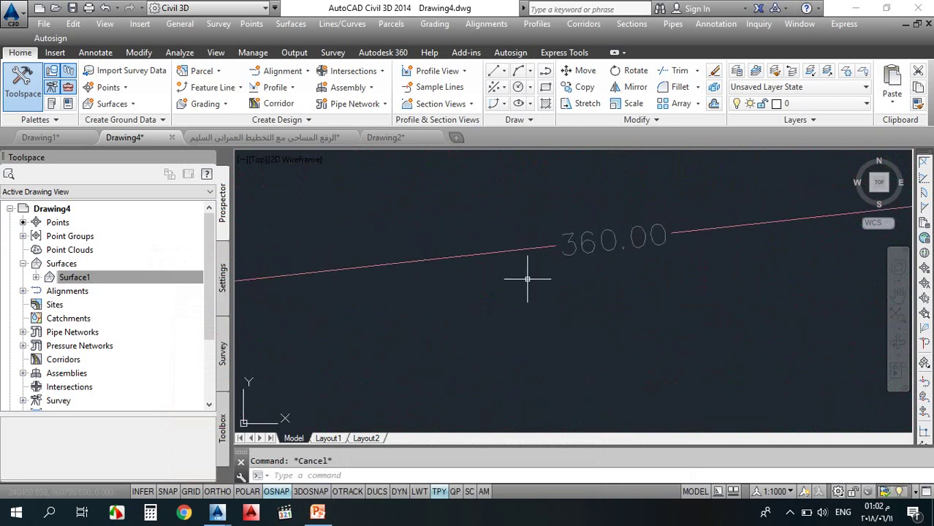
pyautogui.scroll(-3, 537, 270)
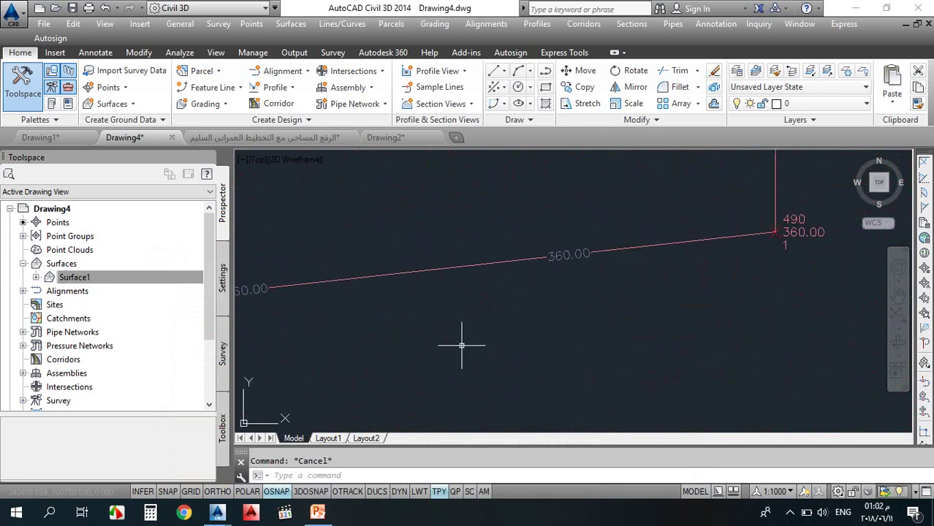
pyautogui.scroll(-3, 482, 305)
pyautogui.scroll(-3, 482, 302)
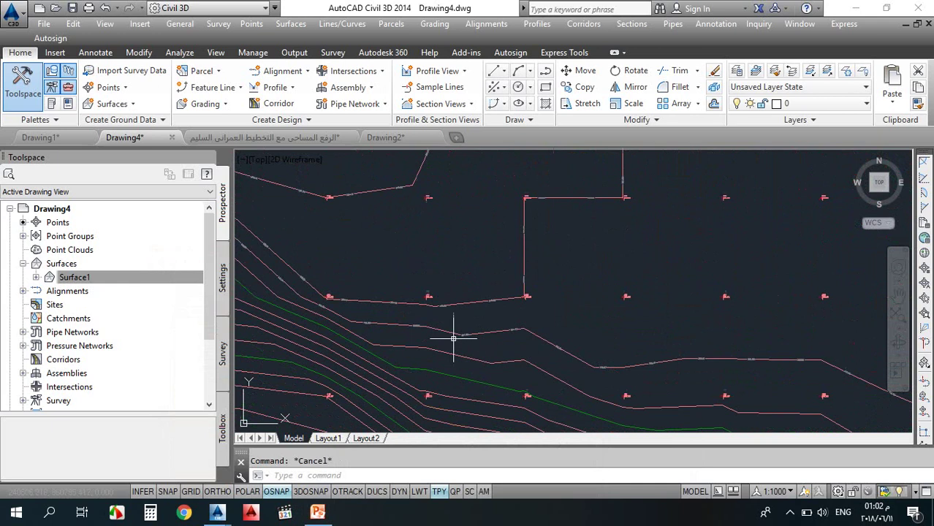
pyautogui.scroll(3, 442, 348)
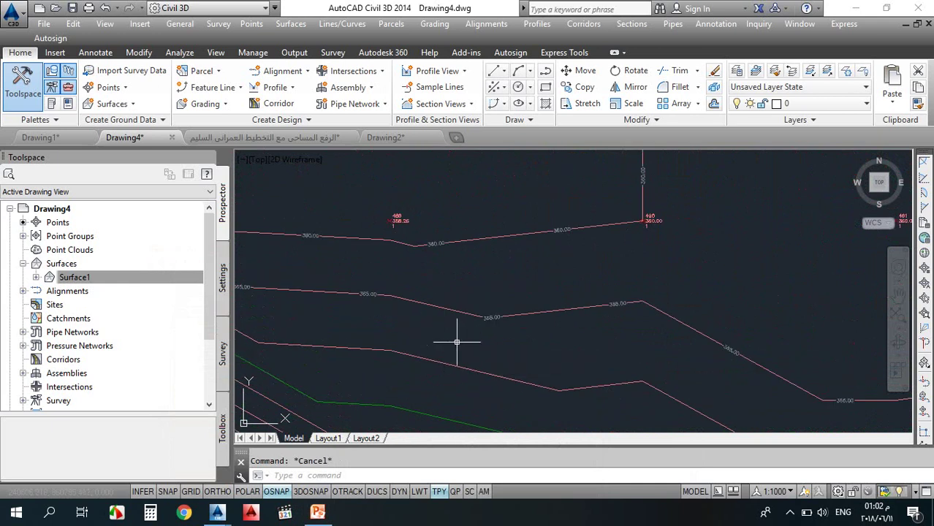
# Start Add Surface Labels for Surface1 with the Surface feature and set the label type to Contour - Multiple
pyautogui.click(290, 290)
pyautogui.click(12, 103)
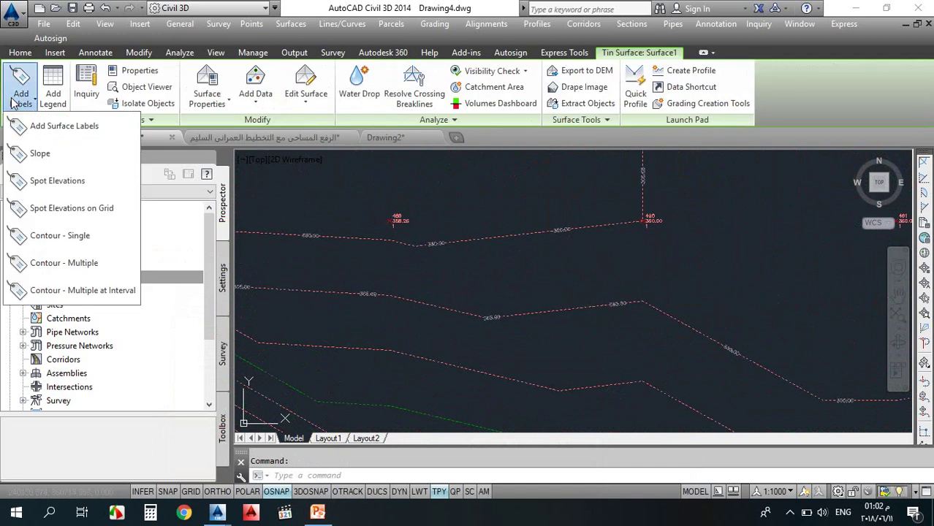
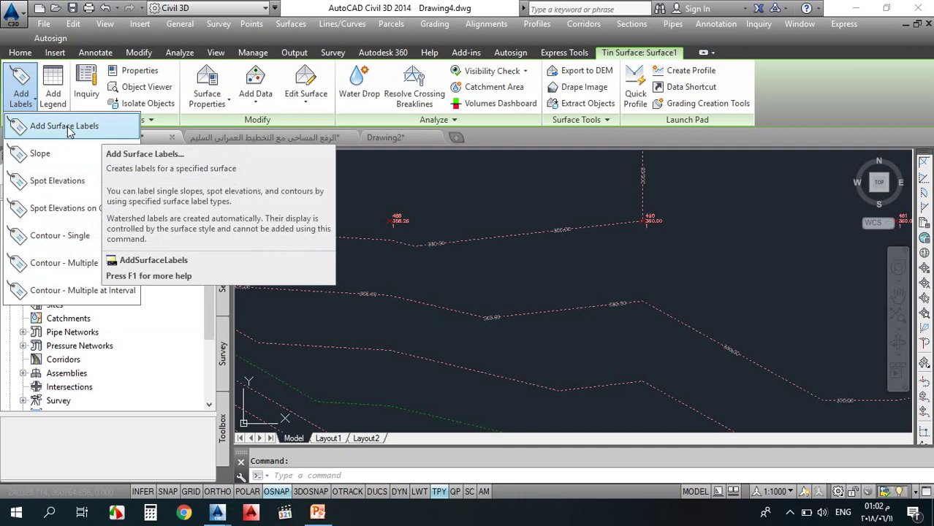
pyautogui.click(66, 127)
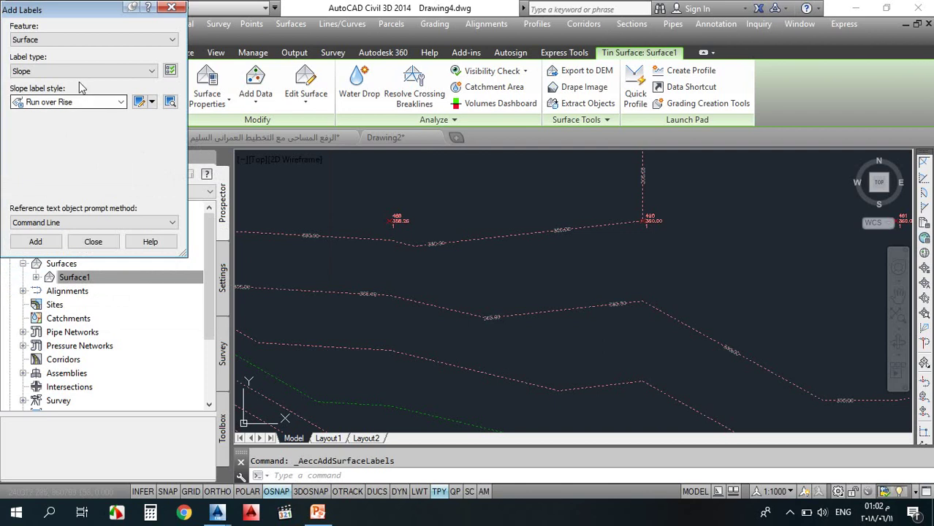
pyautogui.click(76, 40)
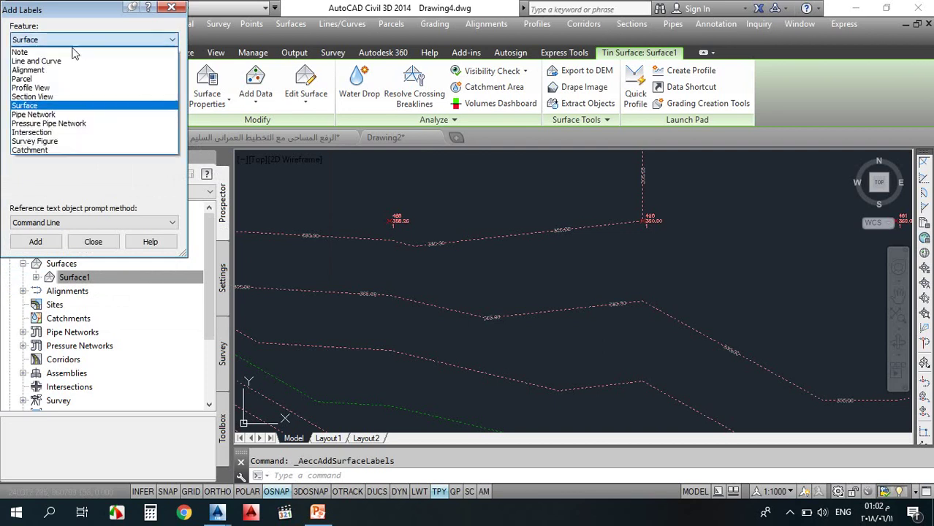
pyautogui.click(49, 107)
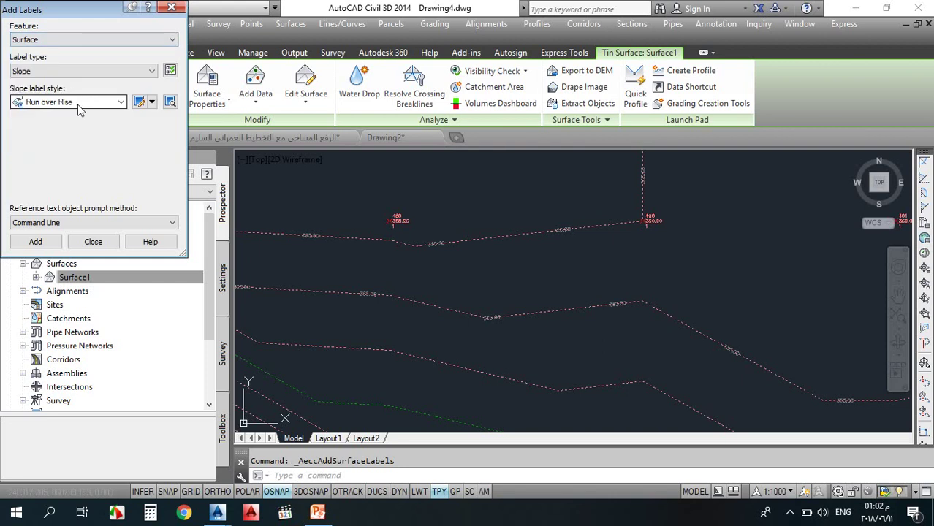
pyautogui.click(91, 71)
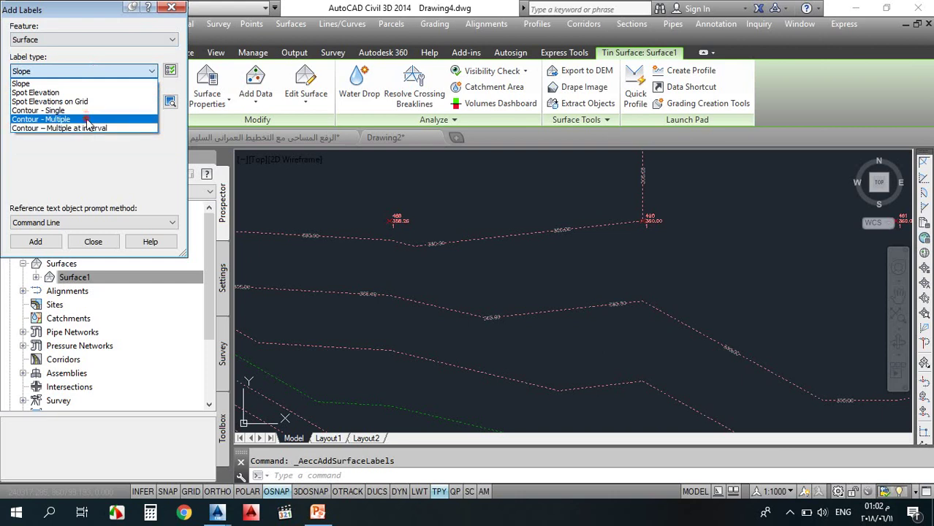
pyautogui.click(82, 119)
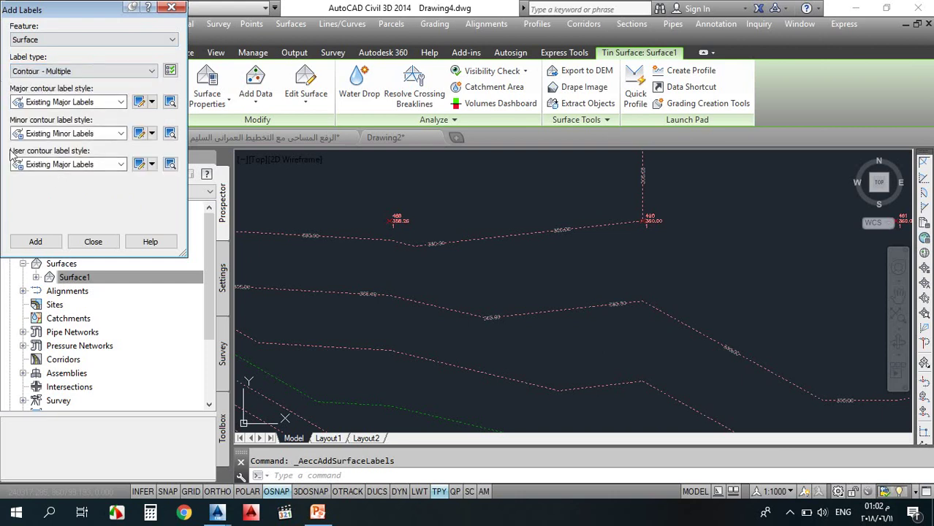
pyautogui.scroll(-1, 62, 136)
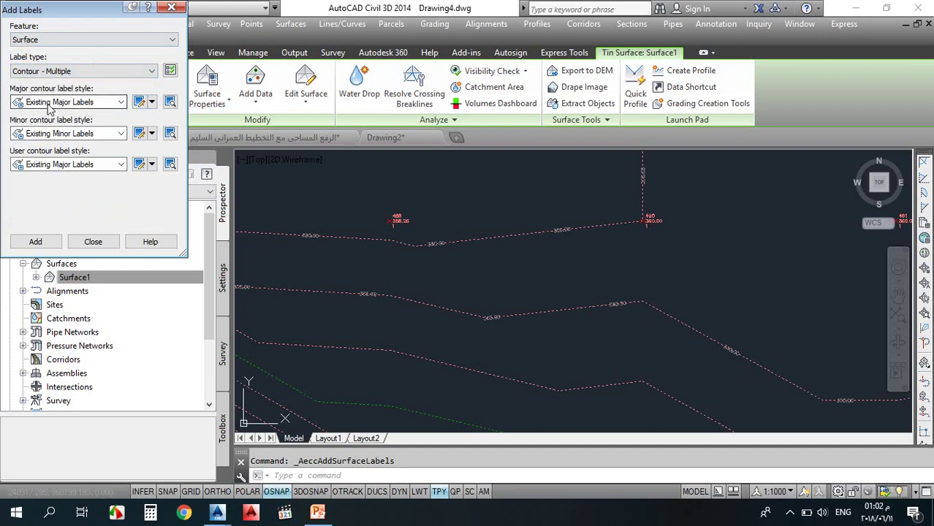
# Edit the current major contour label style, Existing Major Labels, and open the text contents of its Surface Elevation component
pyautogui.click(152, 103)
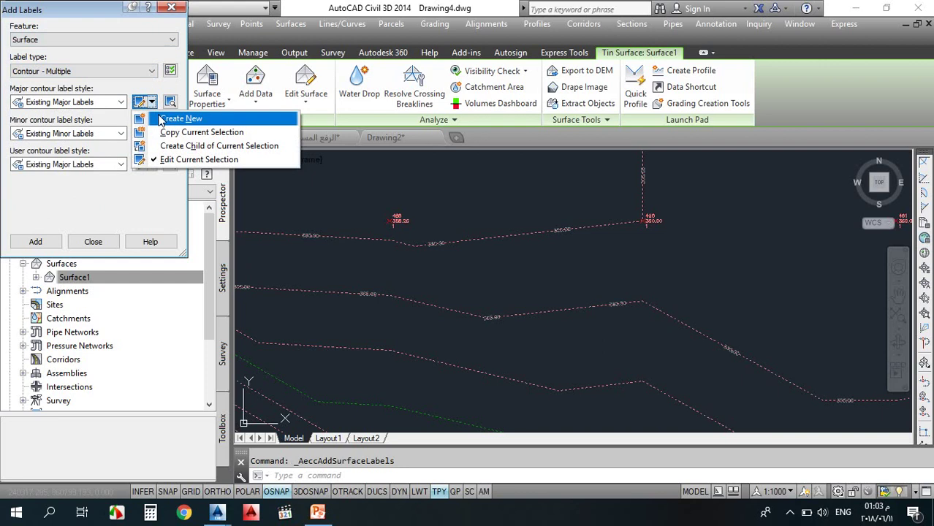
pyautogui.click(185, 161)
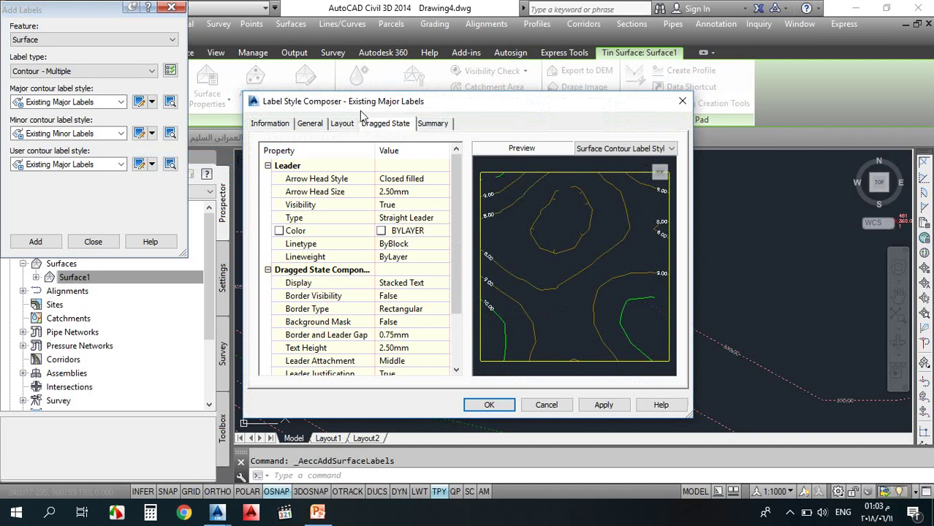
pyautogui.moveTo(361, 100); pyautogui.dragTo(282, 50)
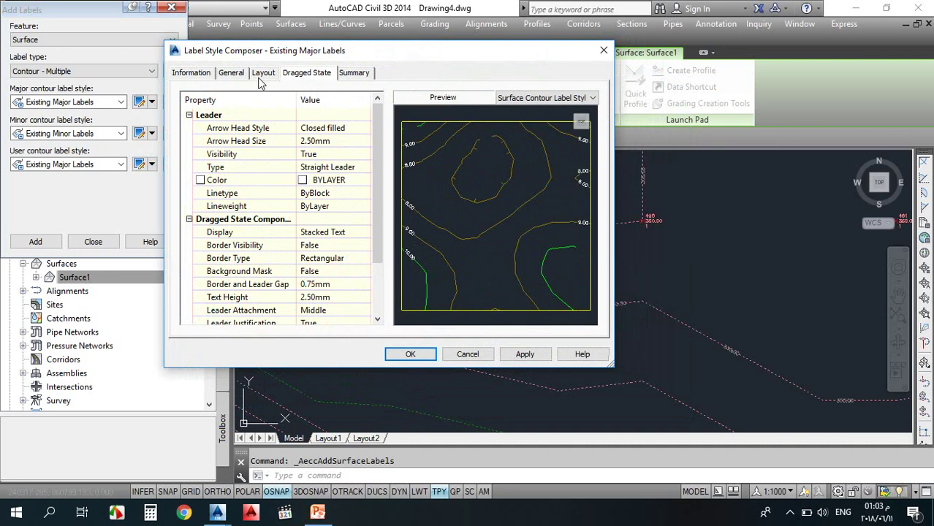
pyautogui.click(263, 76)
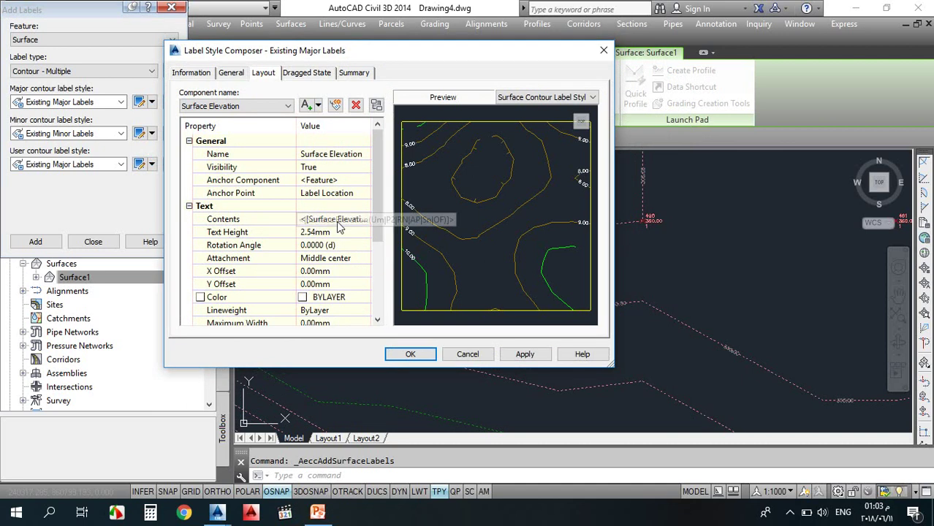
pyautogui.click(300, 221)
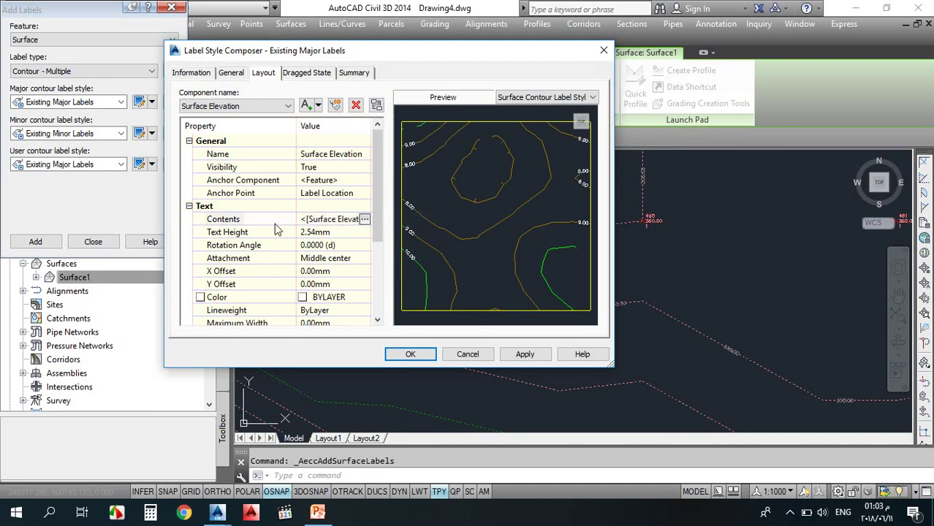
pyautogui.click(365, 220)
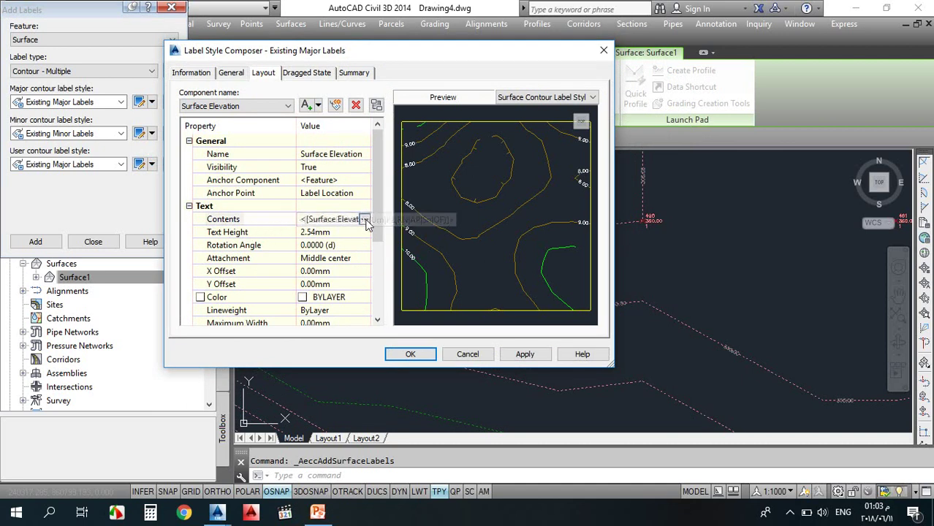
pyautogui.click(416, 206)
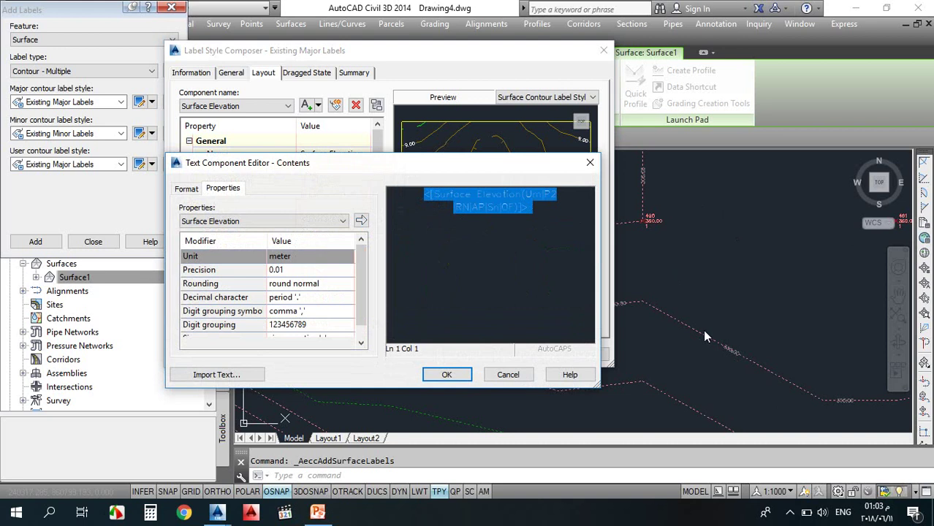
# Add the prefix "Level= " before the Surface Elevation field and the suffix "m" after it in the label contents
pyautogui.click(491, 211)
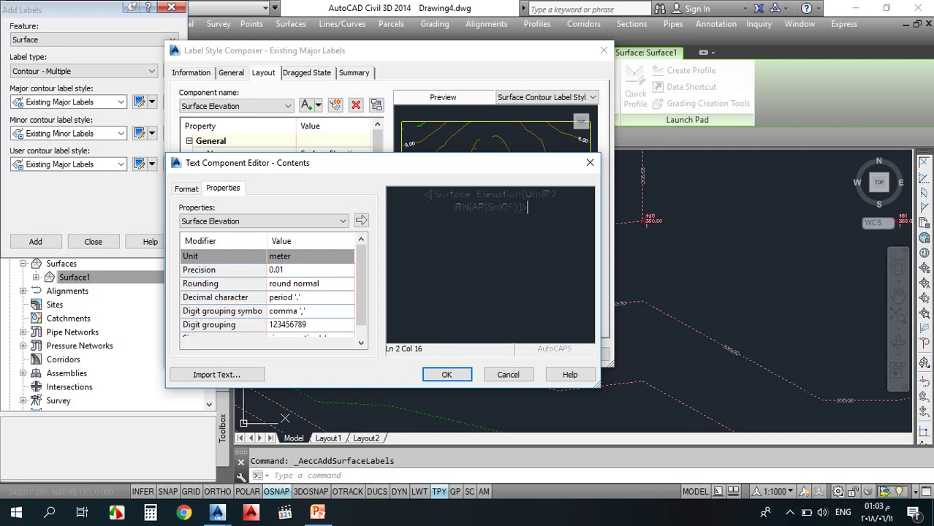
pyautogui.write('M')
pyautogui.press('BackSpace')
pyautogui.write('m')
pyautogui.write('Leve')
pyautogui.write('l')
pyautogui.write(' =')
pyautogui.press('BackSpace')
pyautogui.press('BackSpace')
pyautogui.write('=')
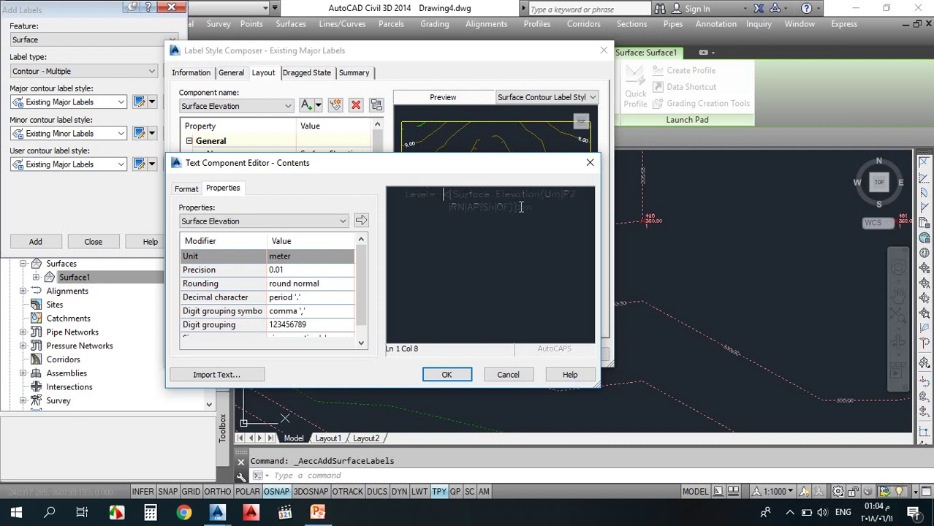
# Format the entire label contents text with the Times New Roman font and the color Green
pyautogui.moveTo(532, 209); pyautogui.dragTo(414, 177)
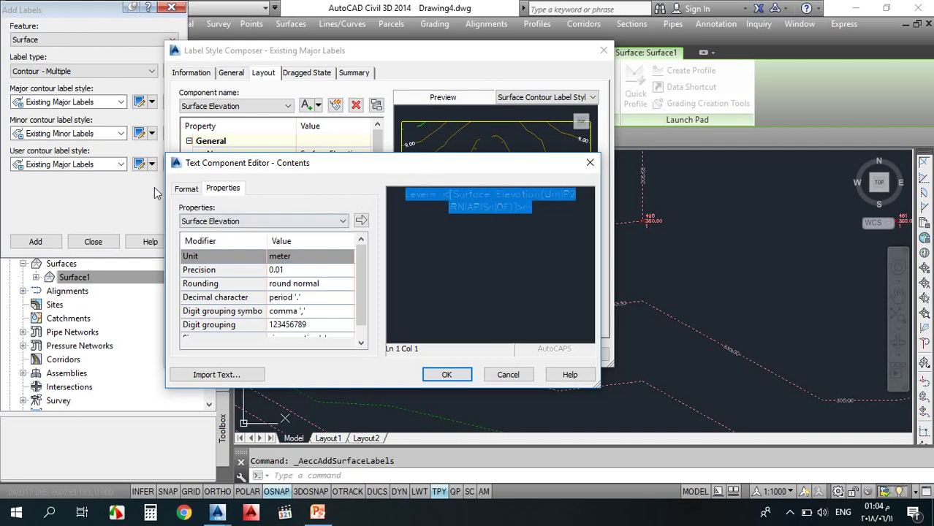
pyautogui.click(184, 188)
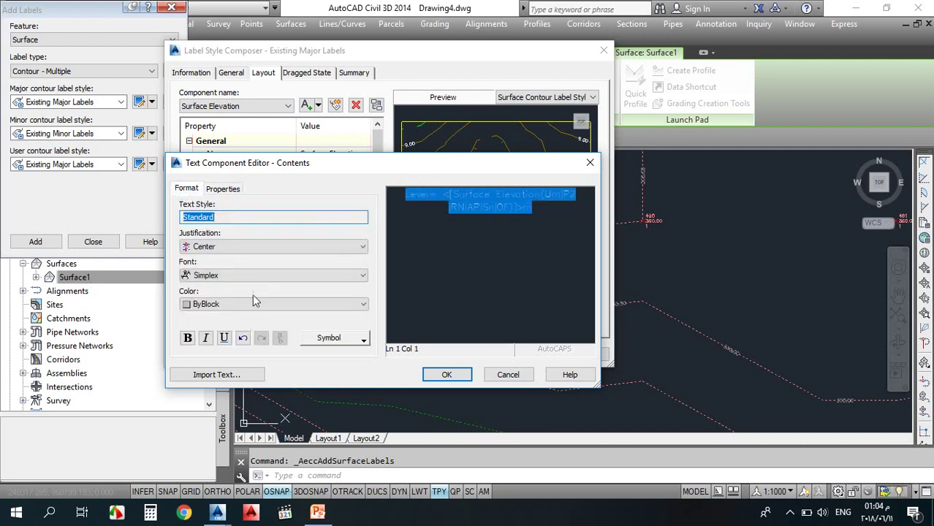
pyautogui.click(255, 276)
pyautogui.press('t')
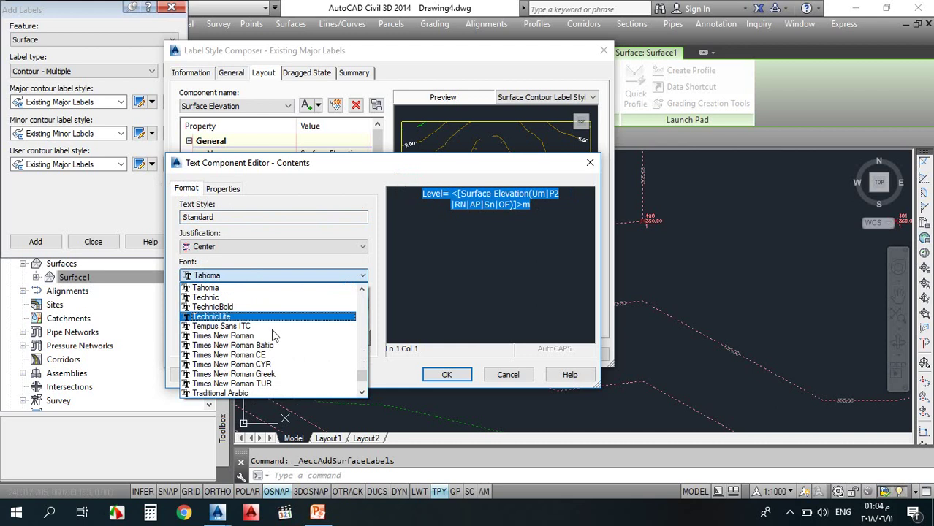
pyautogui.click(270, 336)
pyautogui.click(242, 305)
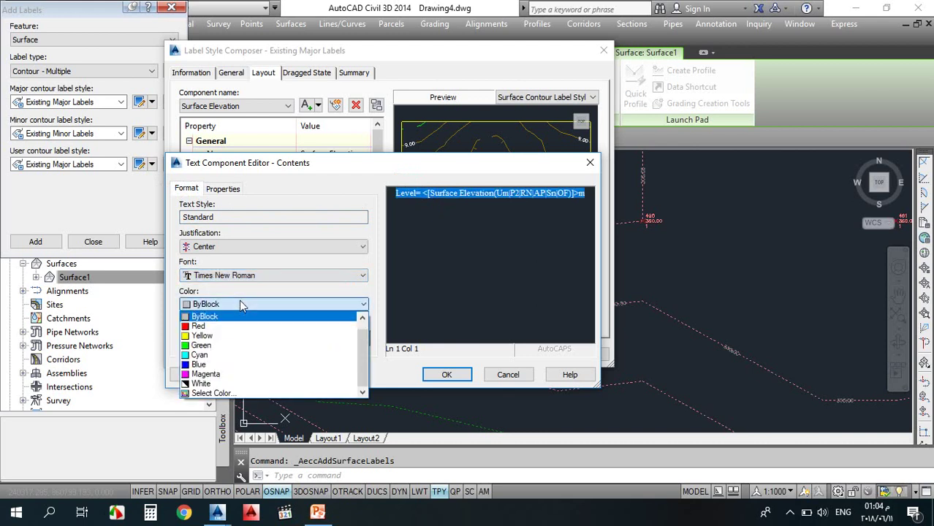
pyautogui.click(242, 344)
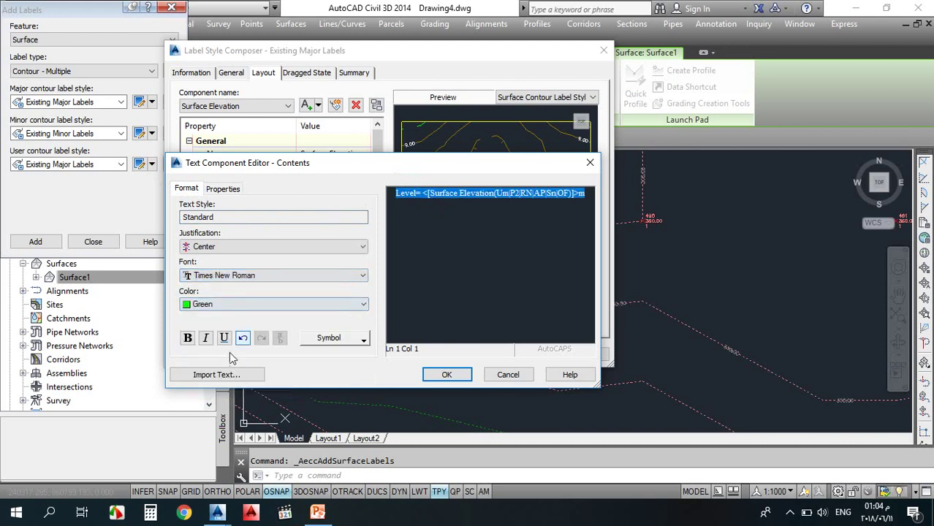
# Make the entire Surface Elevation label text bold, view the elevation field's properties, and accept the edited contents
pyautogui.click(187, 337)
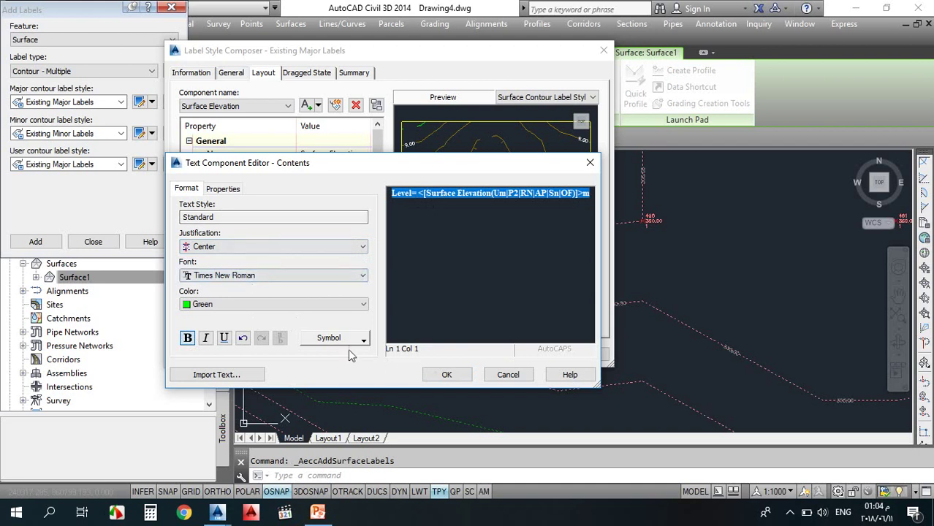
pyautogui.click(439, 211)
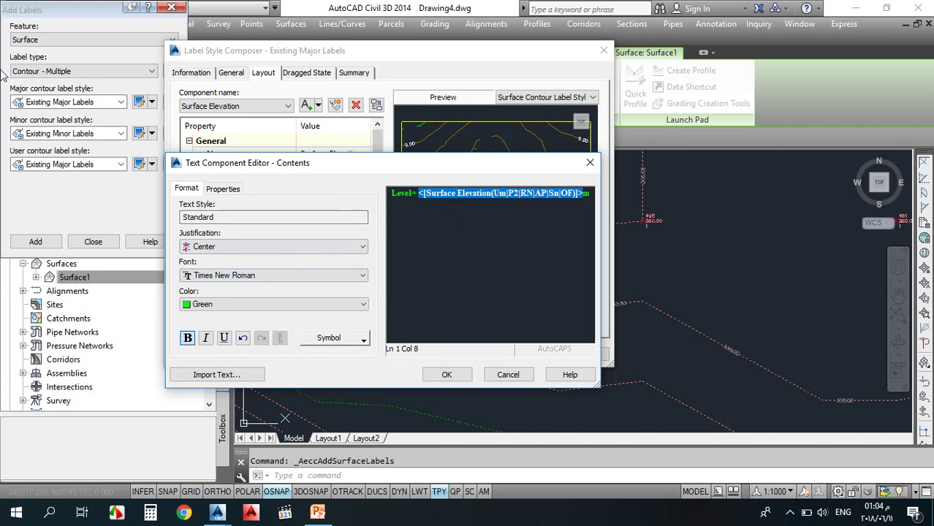
pyautogui.click(229, 189)
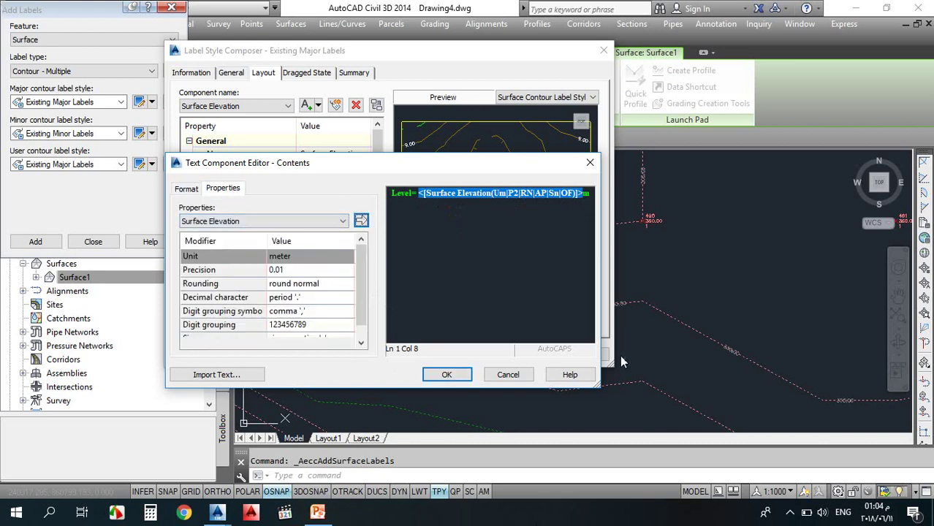
pyautogui.click(446, 375)
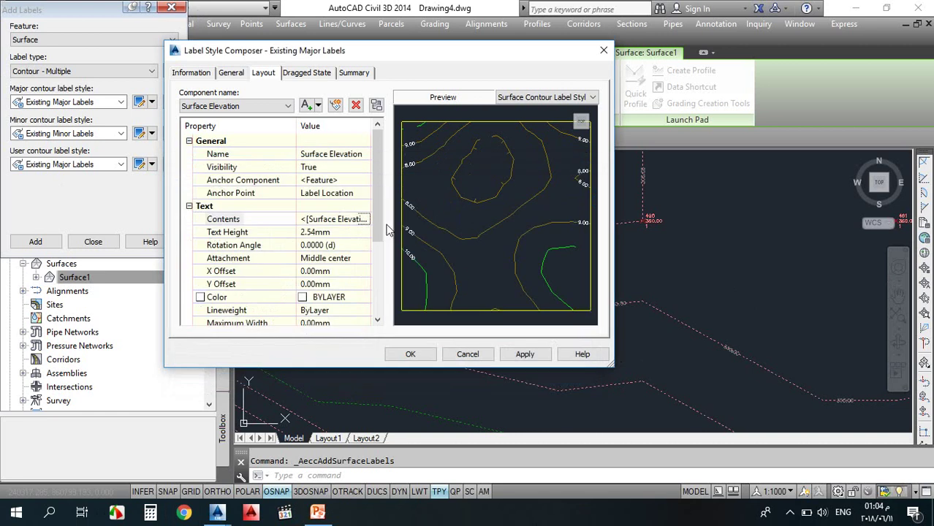
pyautogui.click(340, 232)
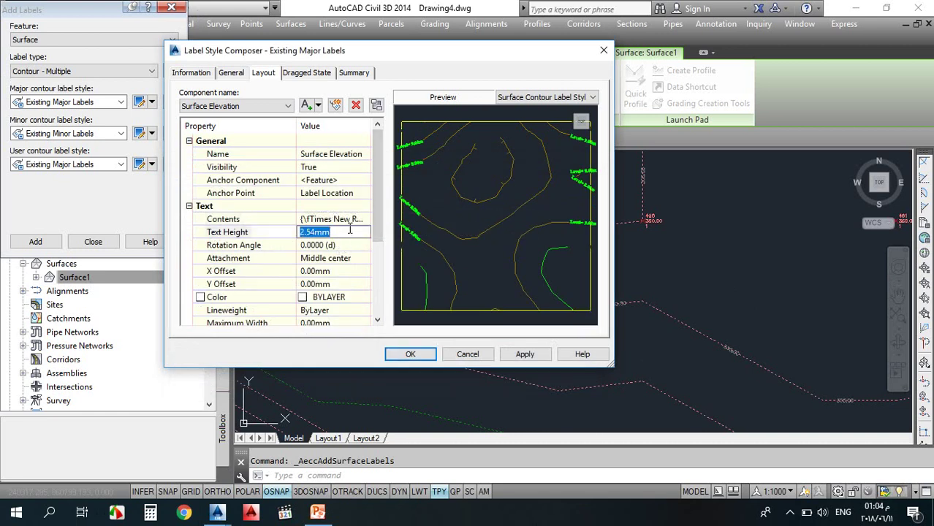
pyautogui.click(359, 219)
pyautogui.click(366, 218)
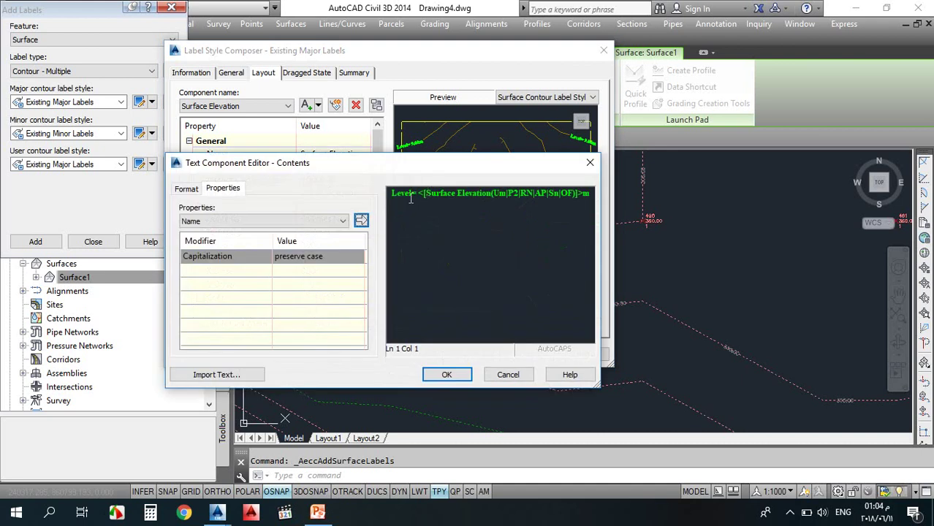
pyautogui.click(402, 196)
pyautogui.tripleClick(411, 193)
pyautogui.click(185, 189)
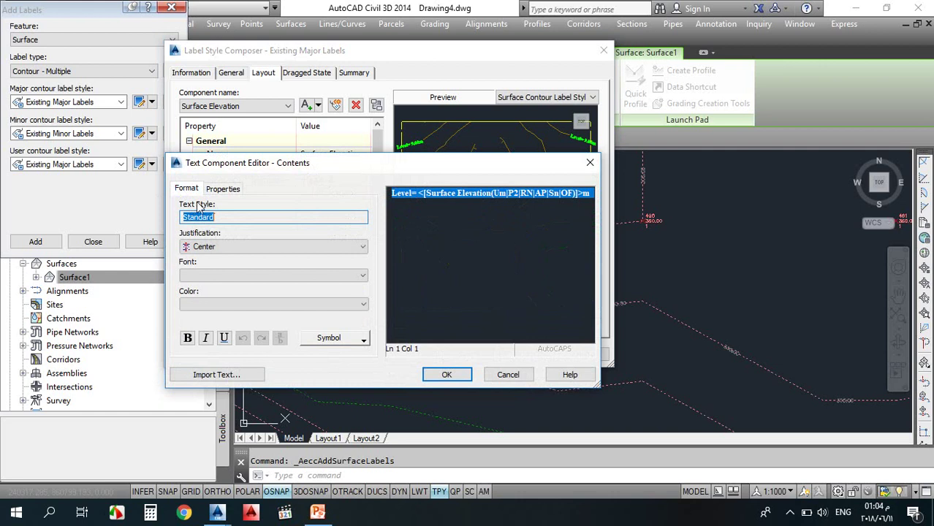
pyautogui.click(590, 162)
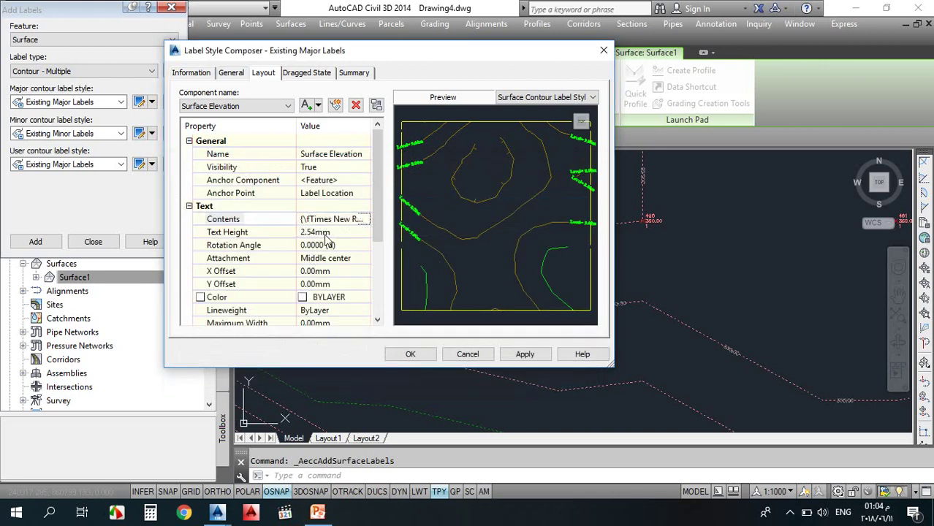
# Set the Surface Elevation component's text height to 5 mm and save the Existing Major Labels style
pyautogui.click(331, 231)
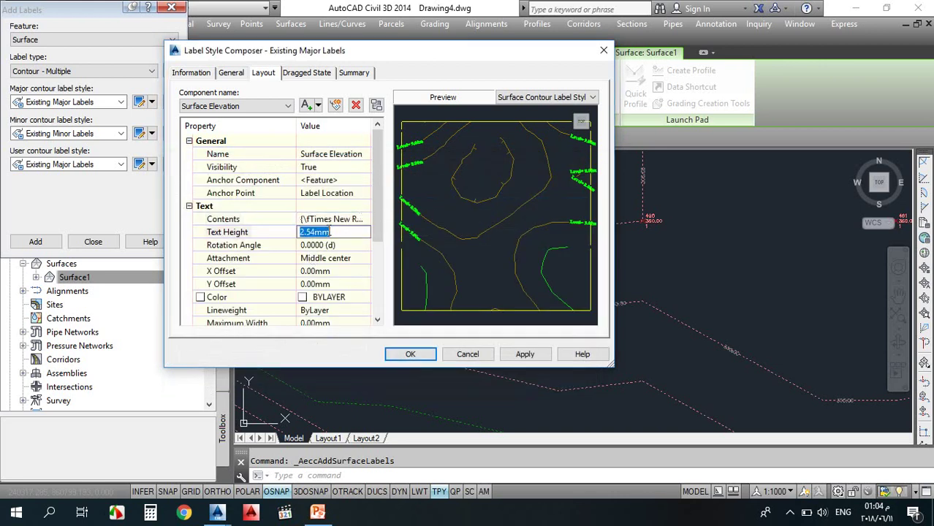
pyautogui.write('5')
pyautogui.click(321, 246)
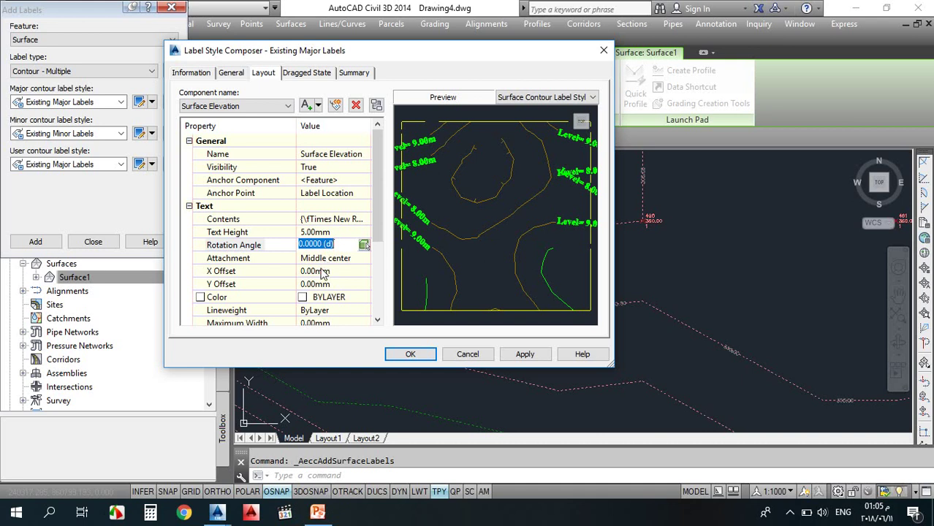
pyautogui.click(320, 272)
pyautogui.click(317, 284)
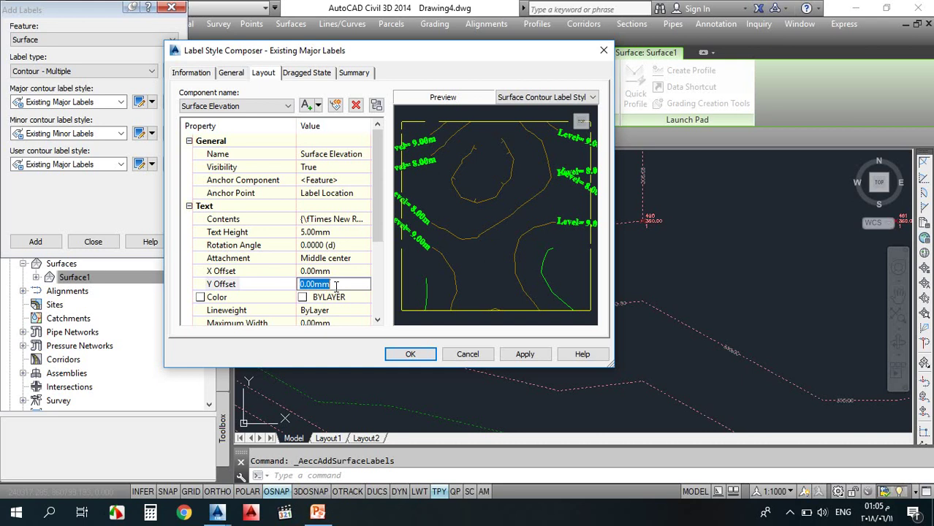
pyautogui.click(346, 271)
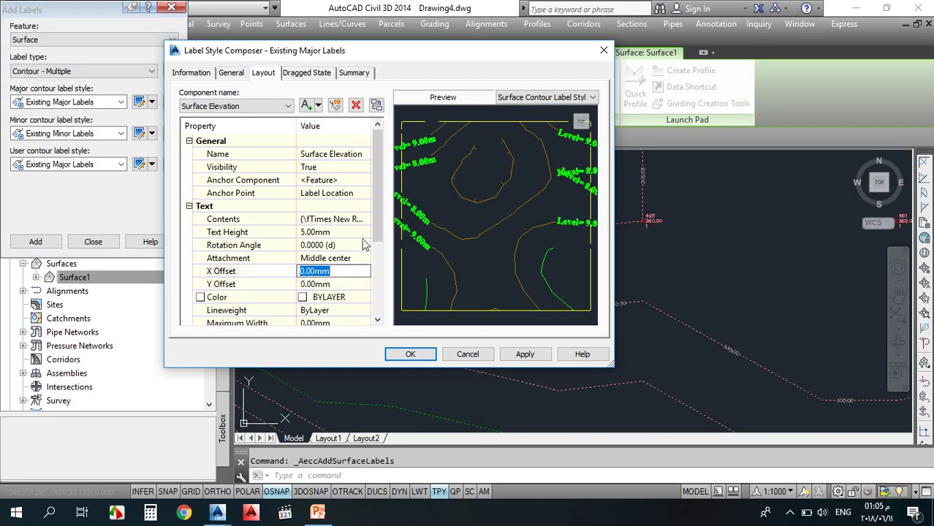
pyautogui.click(326, 232)
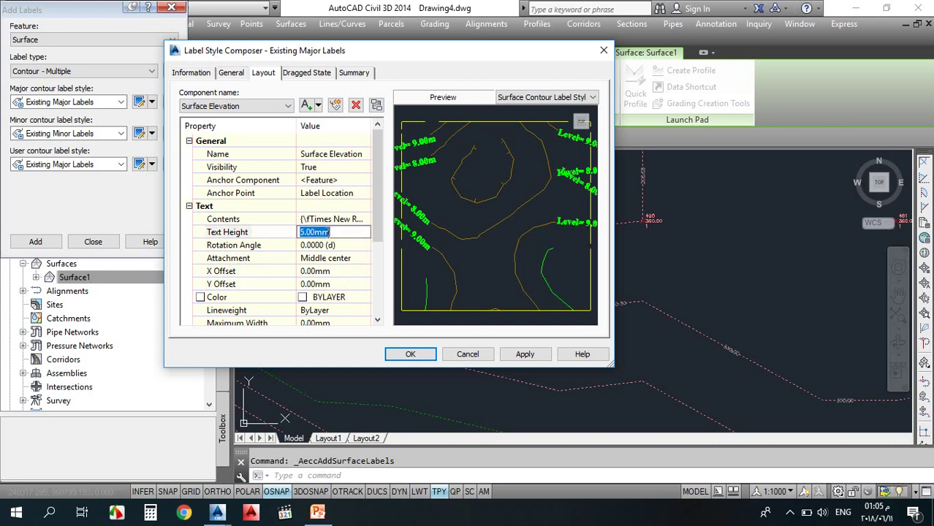
pyautogui.click(346, 220)
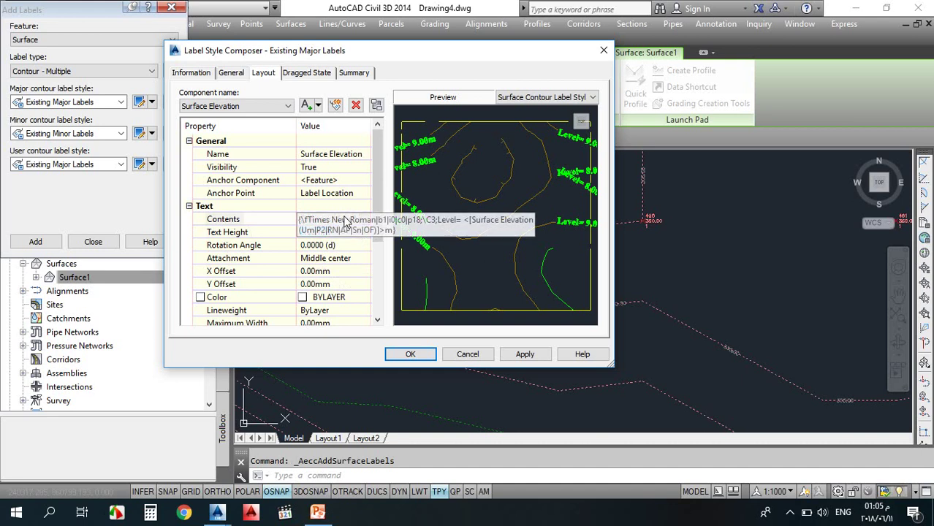
pyautogui.click(427, 355)
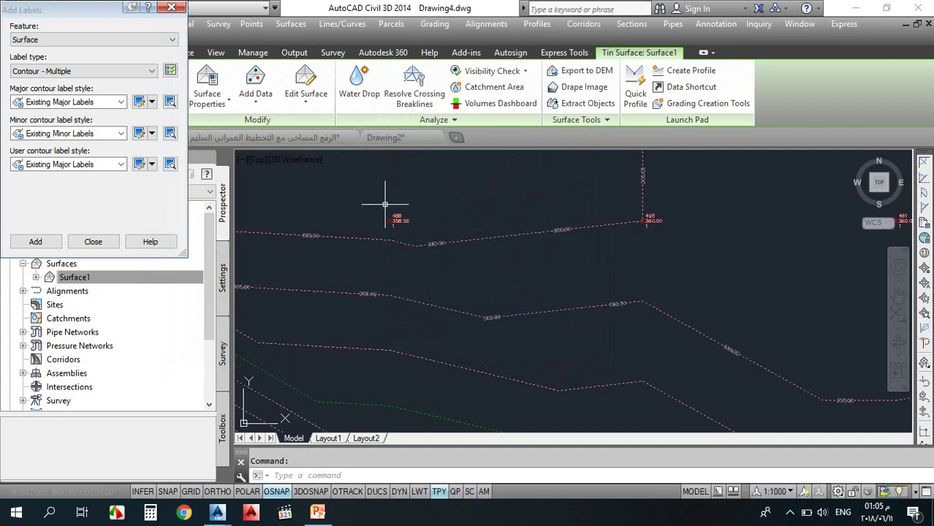
# Add Contour - Multiple labels to Surface1 along a line running from outside its western boundary into the surface
pyautogui.scroll(-5, 564, 250)
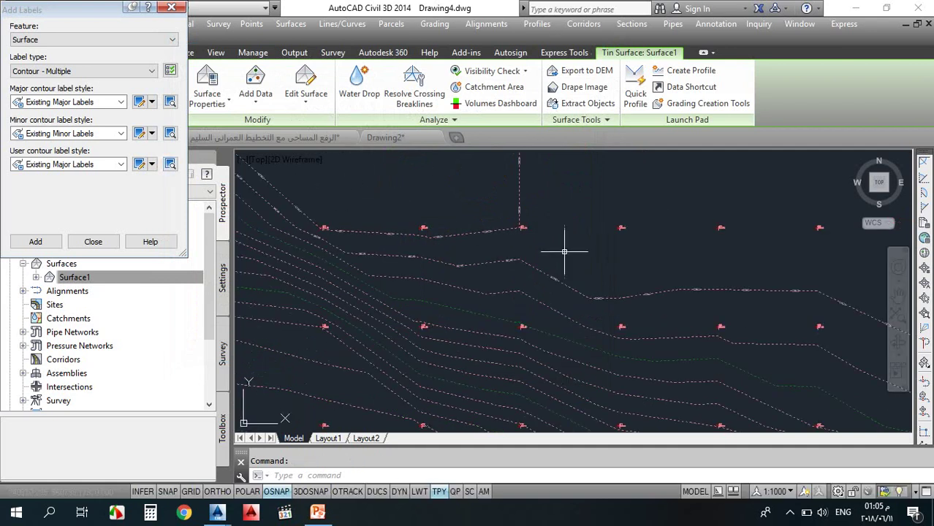
pyautogui.click(41, 243)
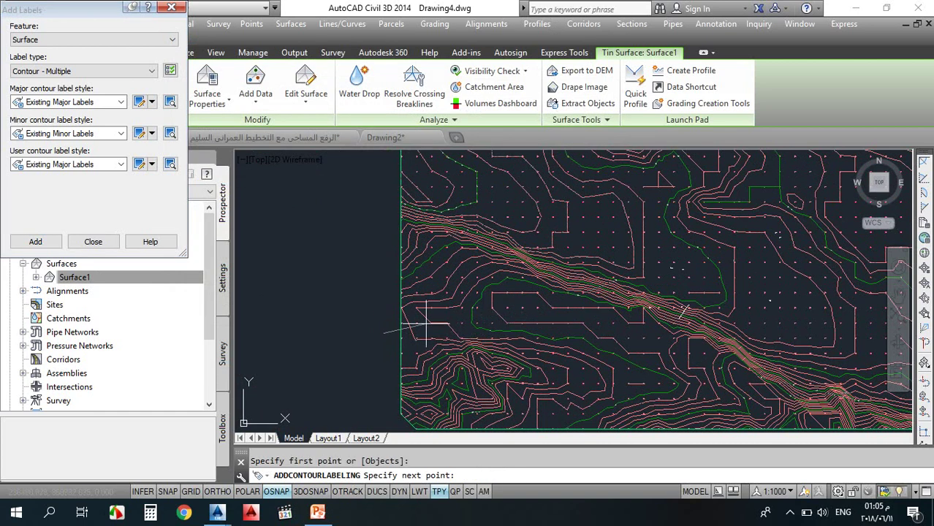
pyautogui.click(673, 260)
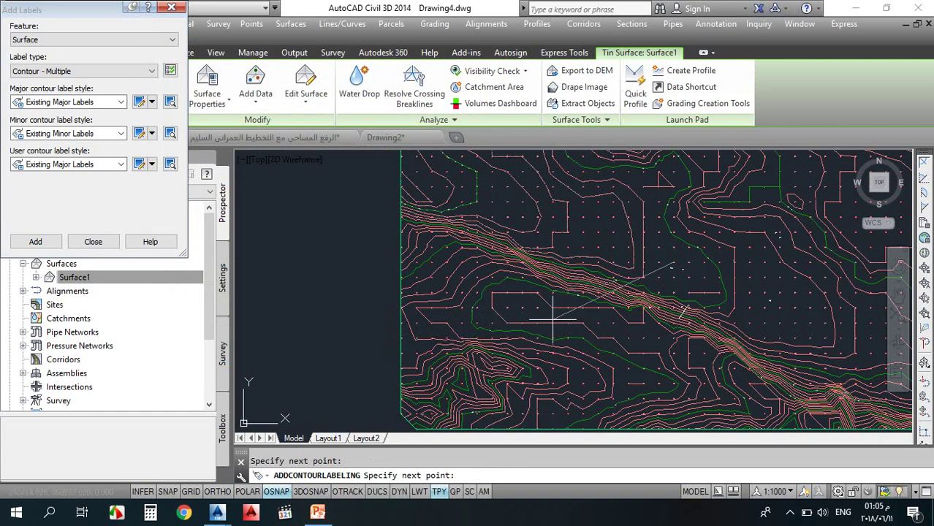
pyautogui.press('Return')
# Examine the new major contour labels on Surface1 up close and close Add Labels
pyautogui.scroll(10, 514, 307)
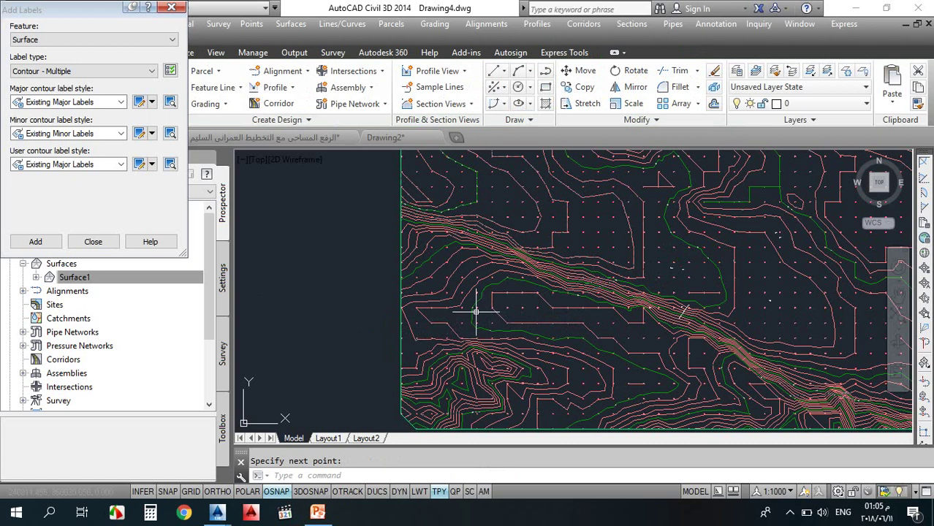
pyautogui.scroll(2, 471, 241)
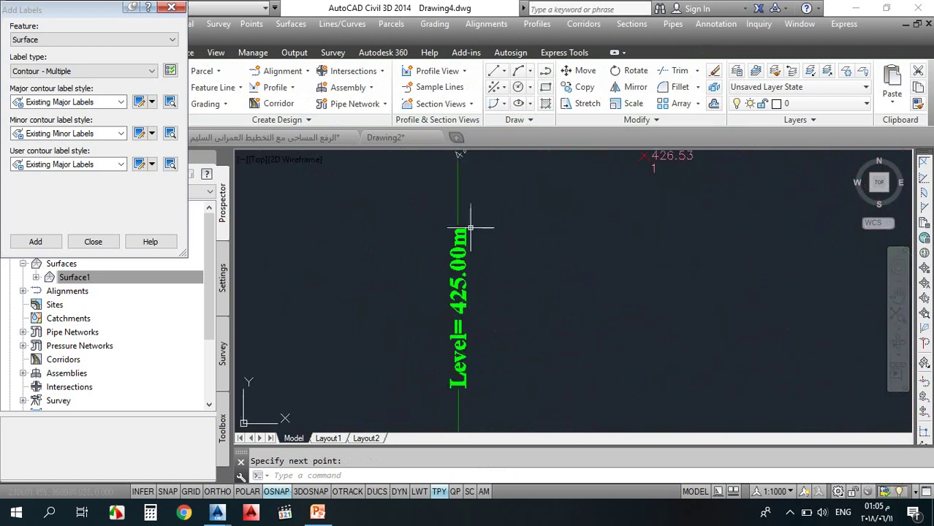
pyautogui.scroll(-8, 471, 267)
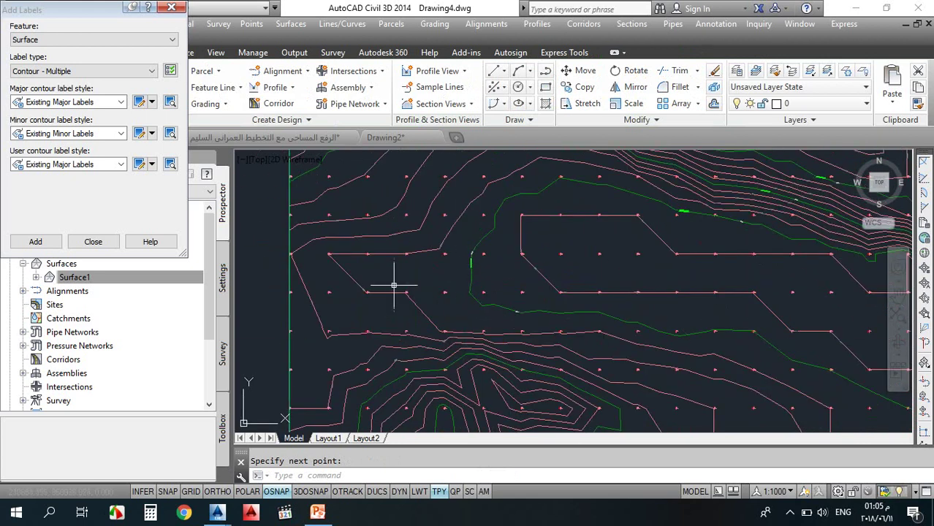
pyautogui.scroll(5, 362, 287)
pyautogui.scroll(-6, 537, 244)
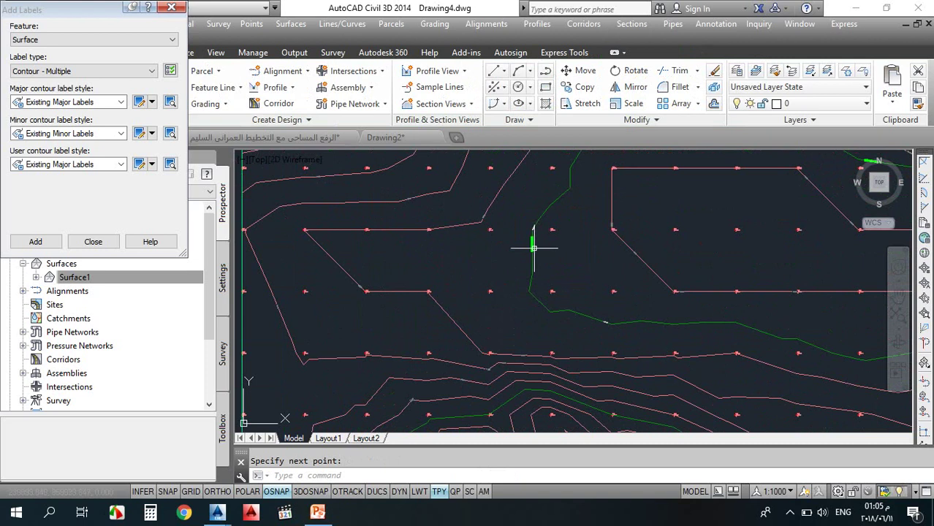
pyautogui.scroll(8, 536, 244)
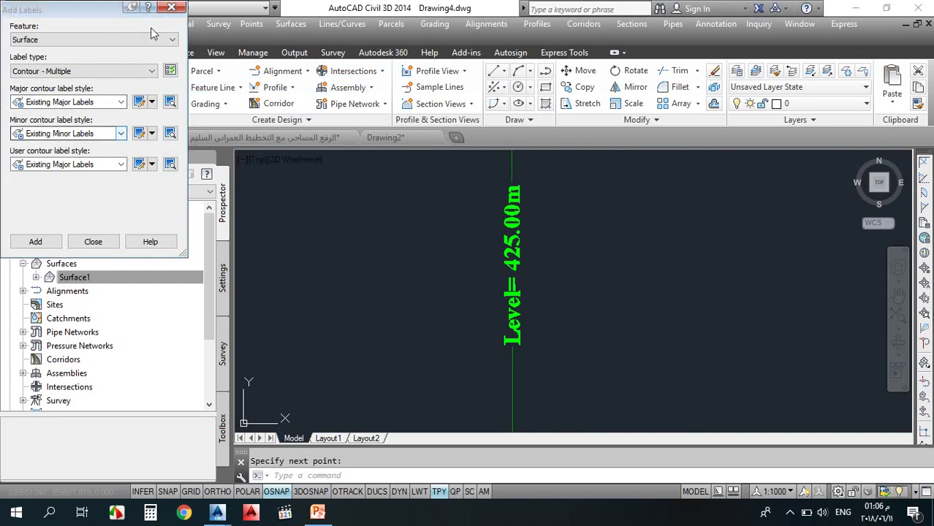
pyautogui.click(173, 10)
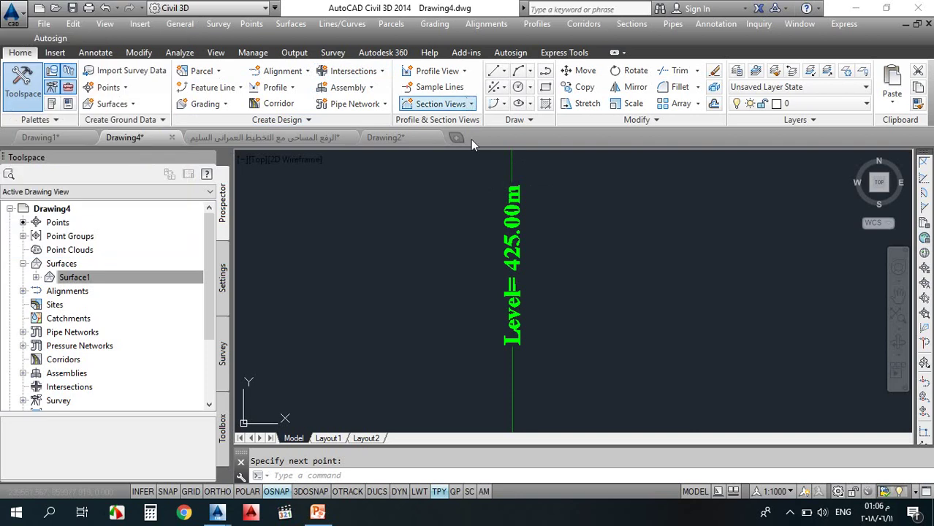
# Start Add Surface Labels for Surface1 with the Slope type, view the Run over Rise label style's layout, and cancel
pyautogui.scroll(-8, 373, 269)
pyautogui.click(363, 269)
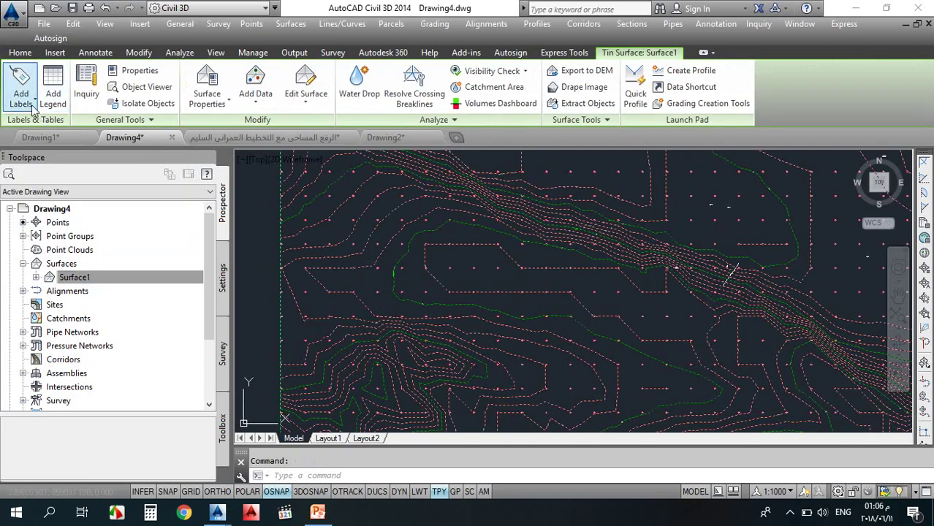
pyautogui.click(22, 101)
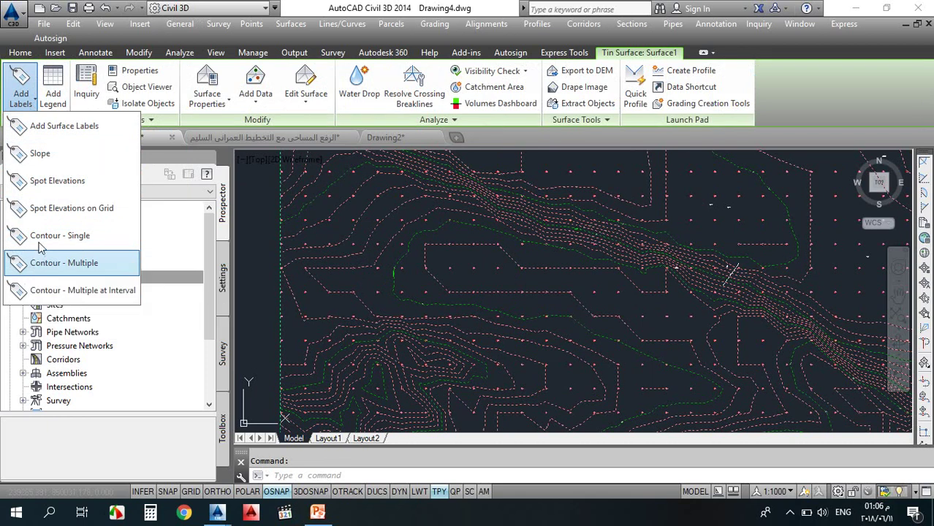
pyautogui.click(51, 131)
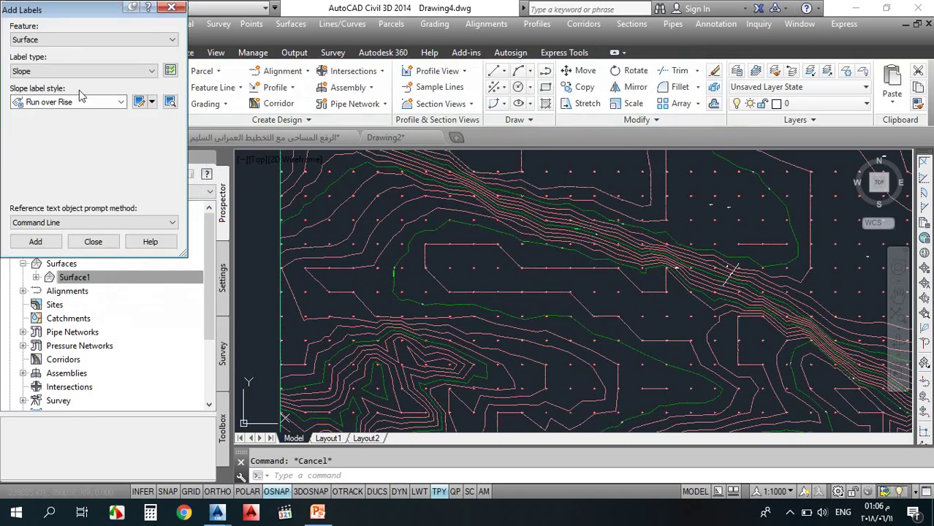
pyautogui.click(53, 73)
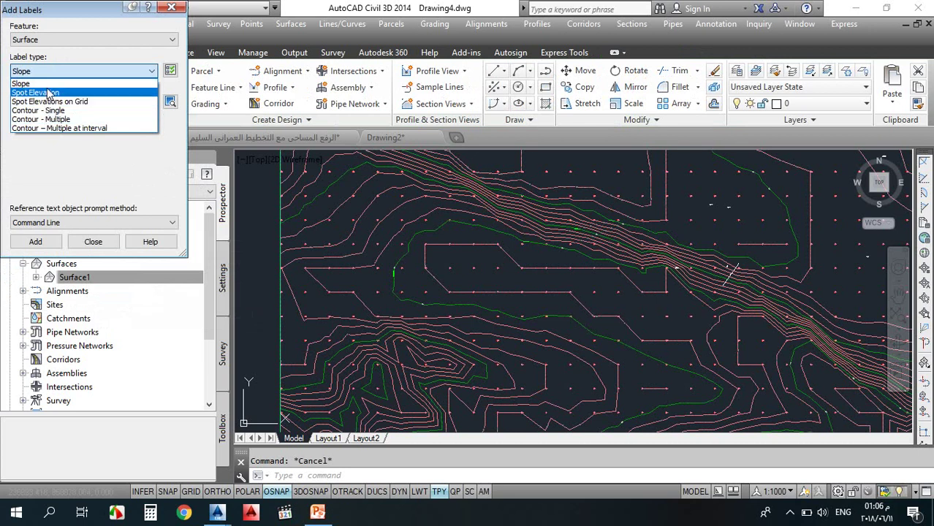
pyautogui.click(44, 83)
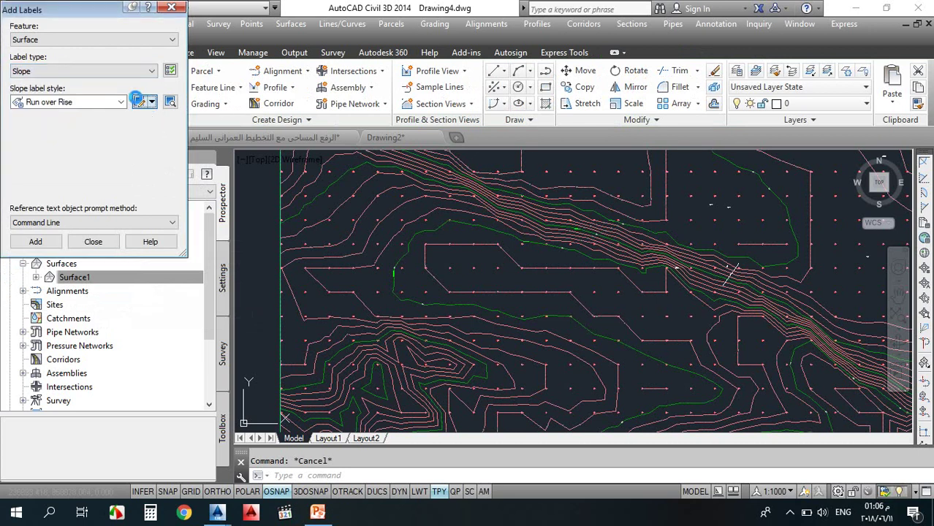
pyautogui.click(139, 102)
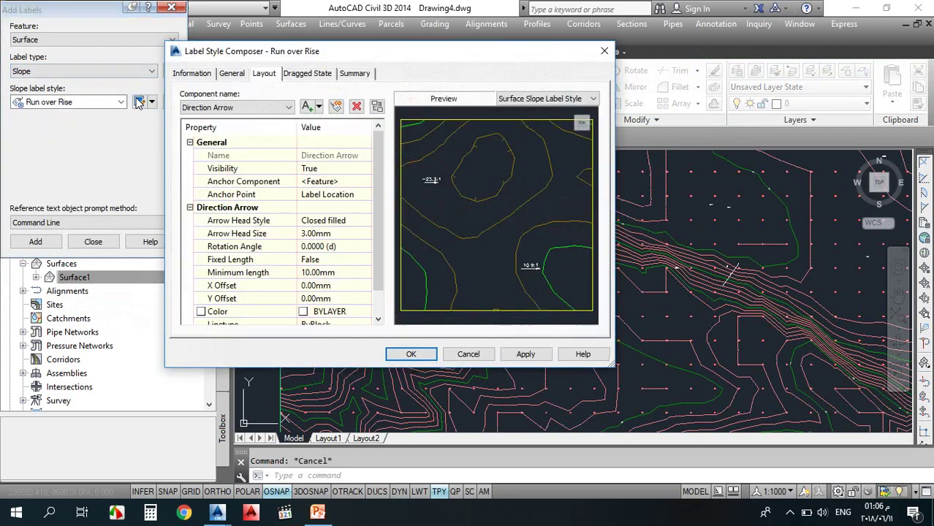
pyautogui.press('Escape')
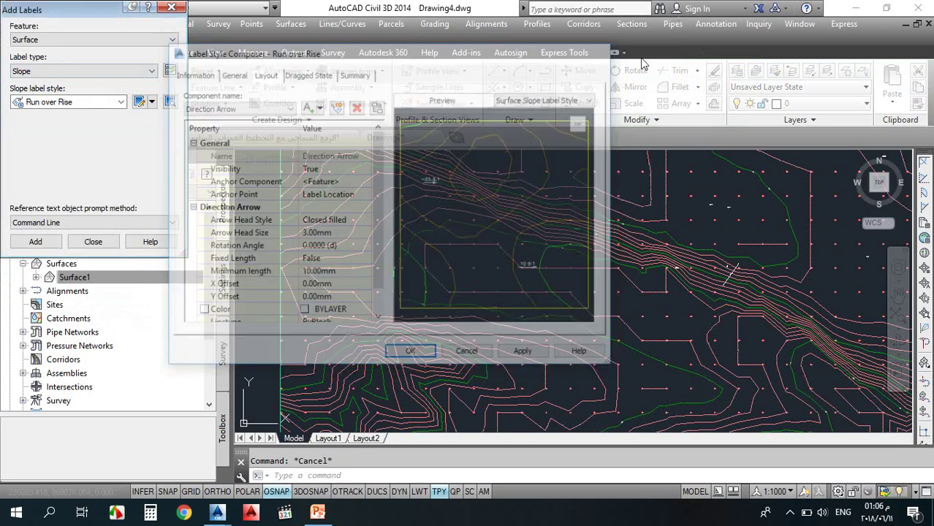
pyautogui.press('Escape')
# Review the SURFACE topics slide in the PowerPoint presentation, checking it against Surface1, and return to Drawing4 in Civil 3D
pyautogui.scroll(-5, 399, 231)
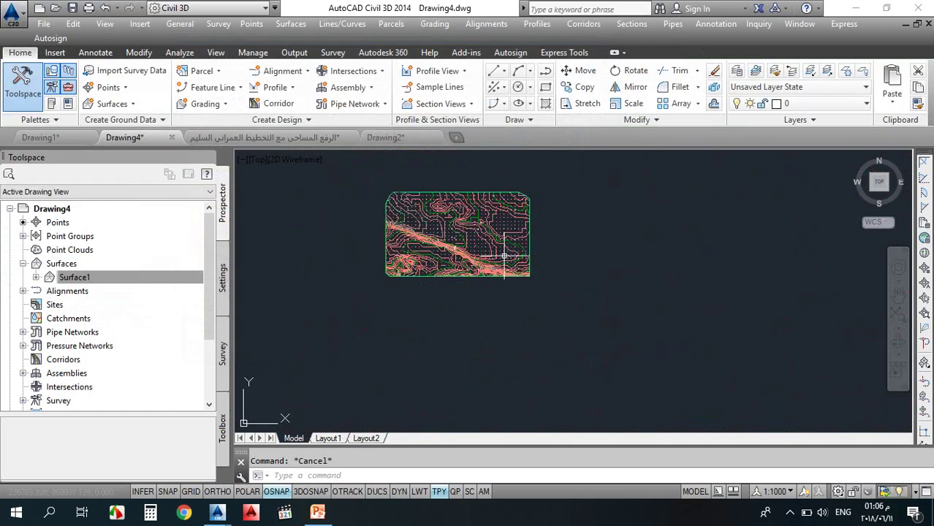
pyautogui.click(661, 274)
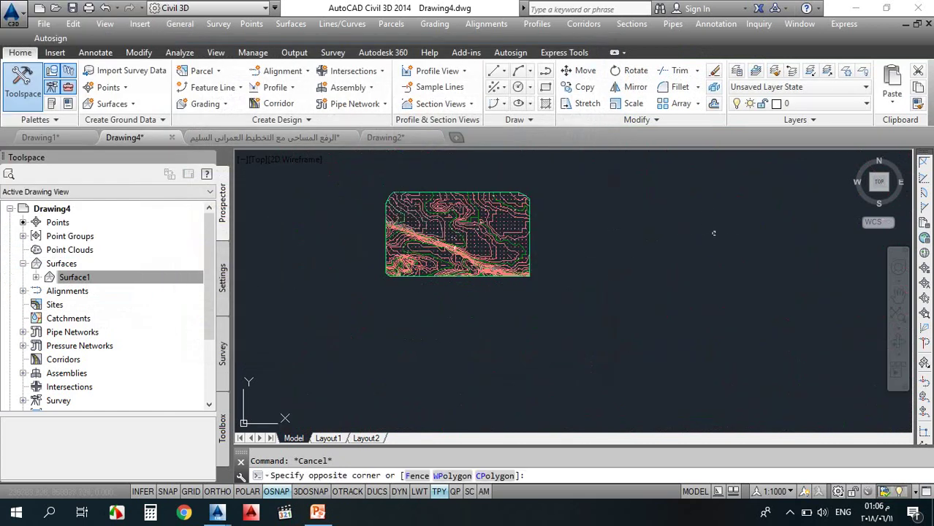
pyautogui.click(317, 511)
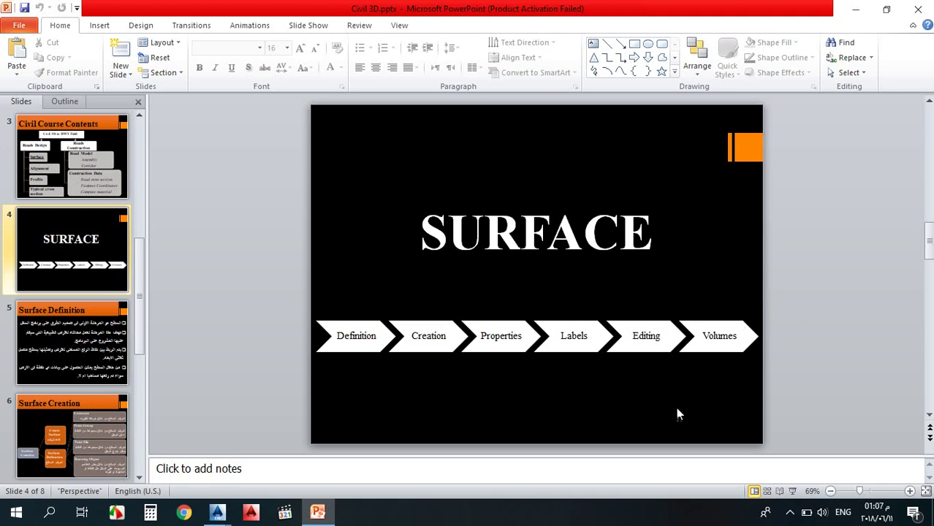
pyautogui.moveTo(217, 512)
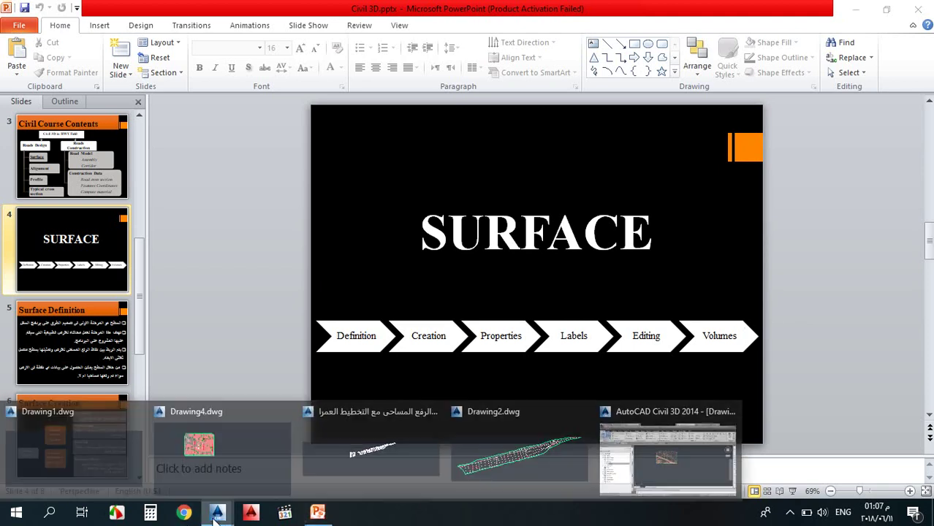
pyautogui.click(258, 452)
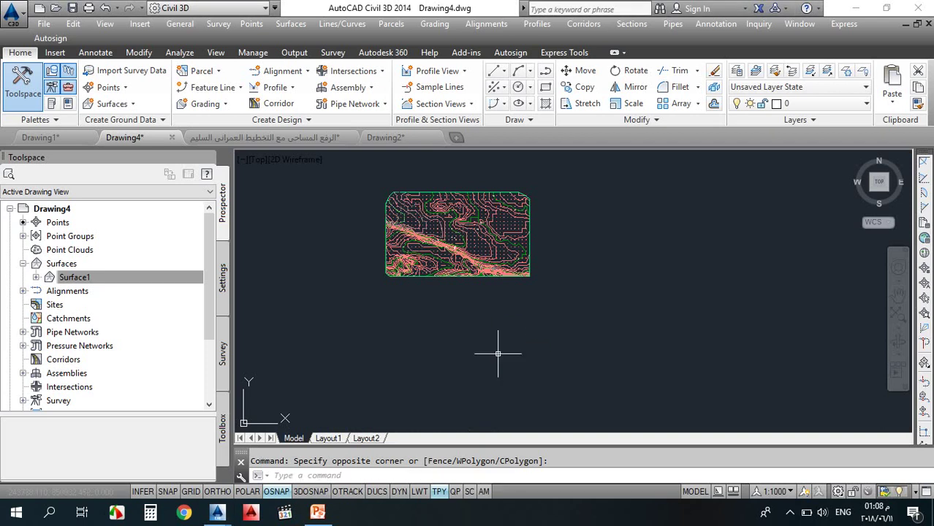
pyautogui.scroll(3, 460, 179)
pyautogui.scroll(2, 446, 218)
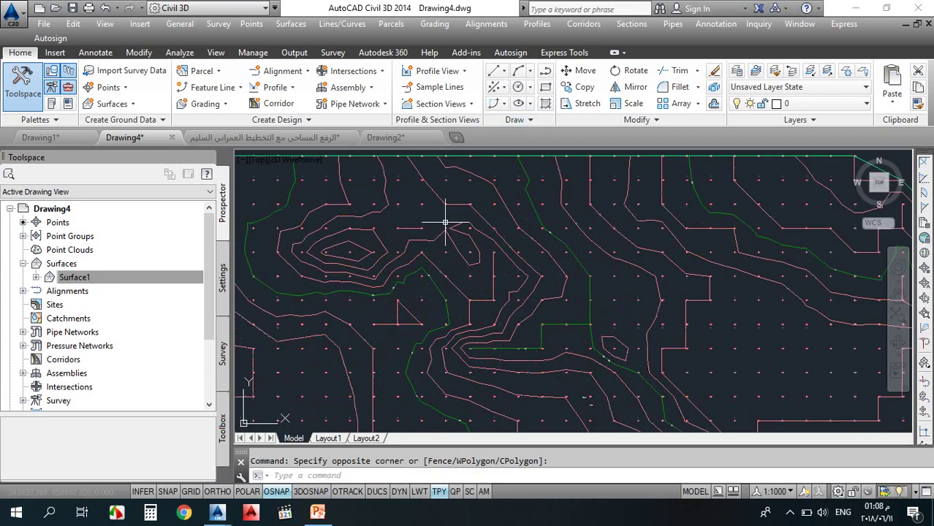
pyautogui.scroll(-5, 457, 219)
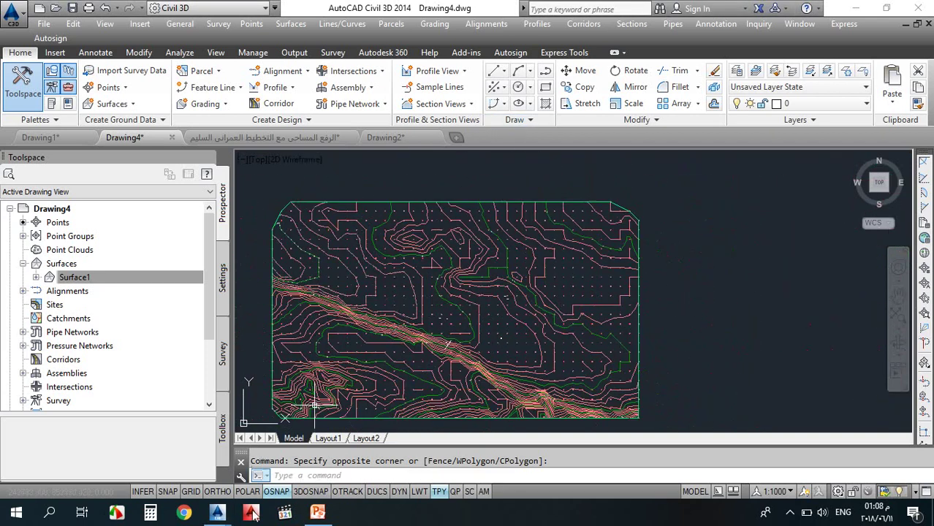
pyautogui.click(317, 512)
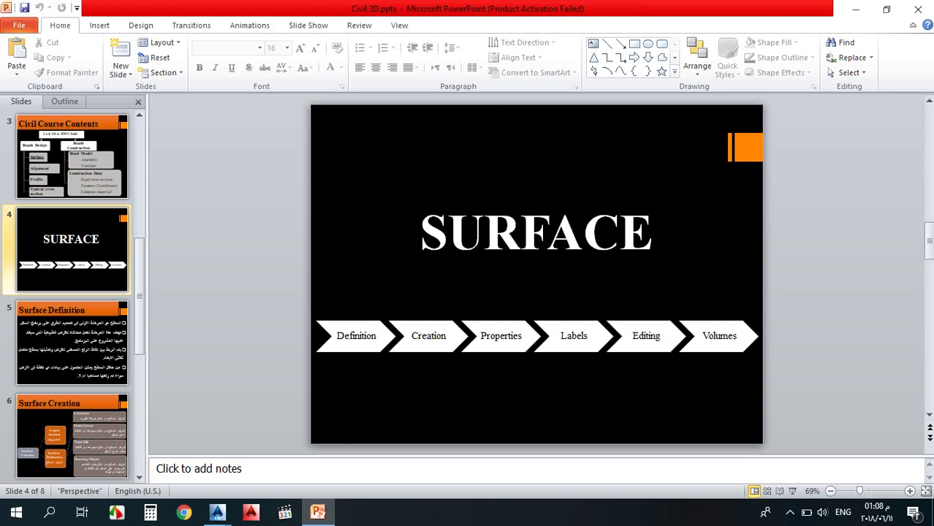
pyautogui.moveTo(217, 514)
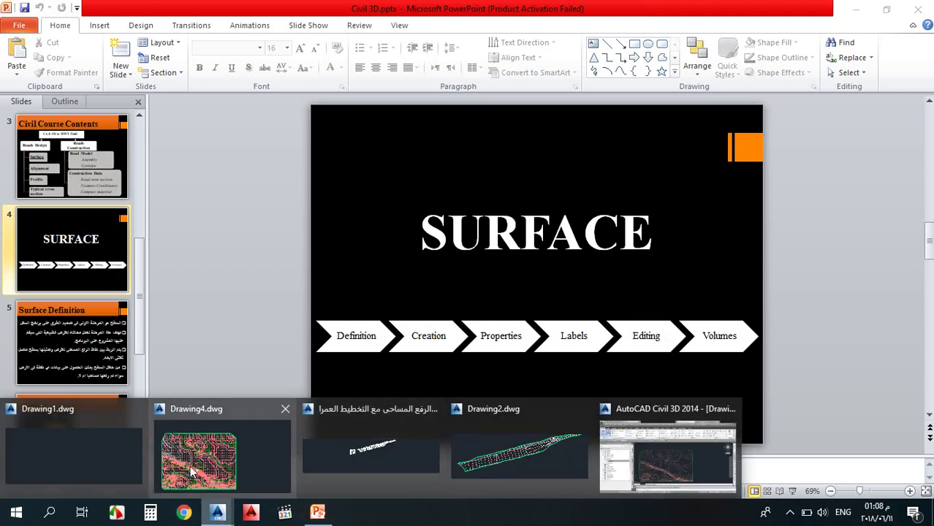
pyautogui.click(222, 458)
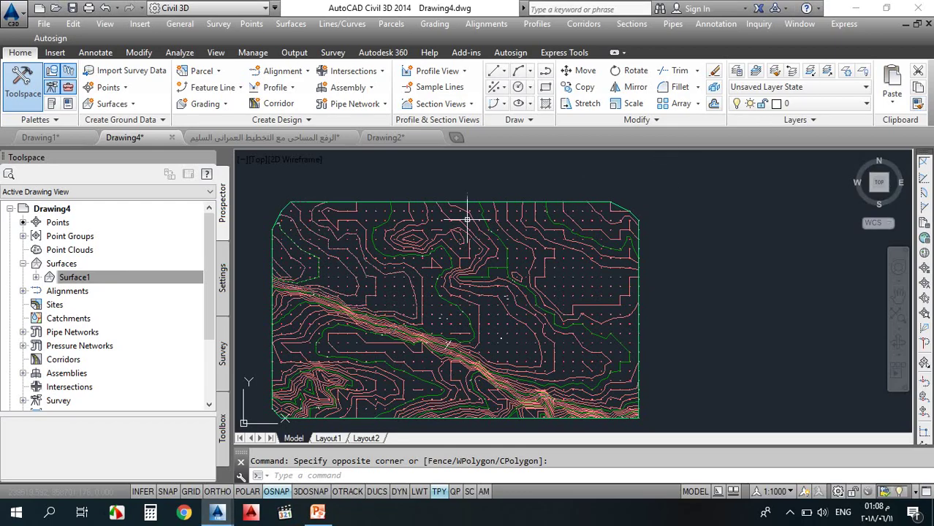
# Set Surface1's surface style to Contours and Triangles in its surface properties
pyautogui.scroll(2, 478, 204)
pyautogui.scroll(3, 479, 201)
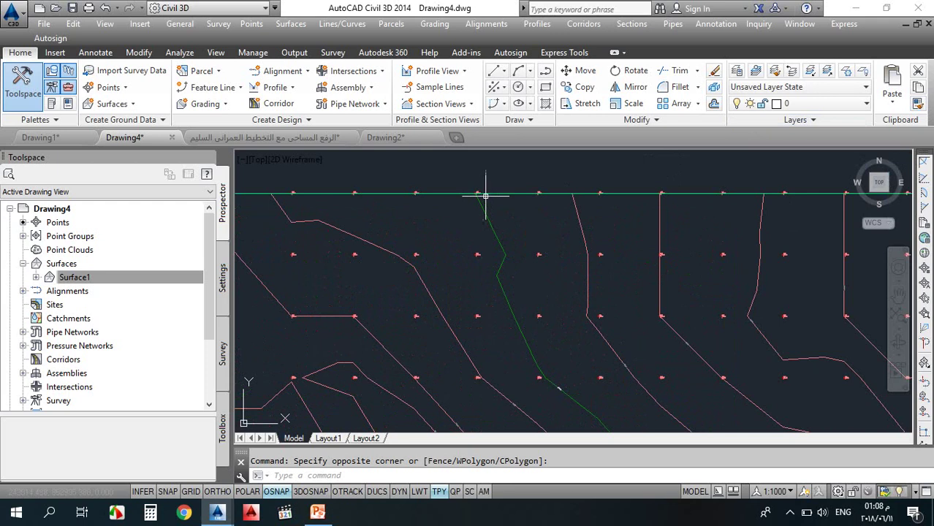
pyautogui.click(488, 193)
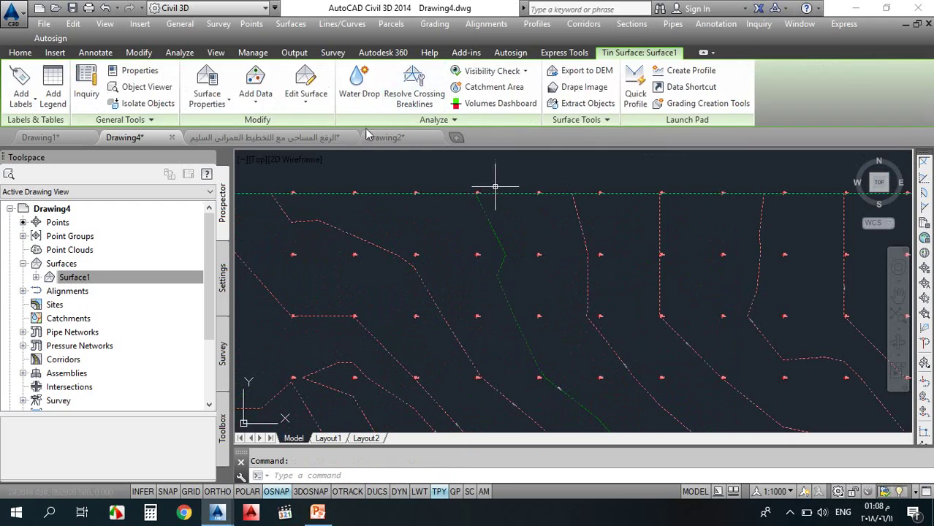
pyautogui.click(219, 101)
pyautogui.click(232, 126)
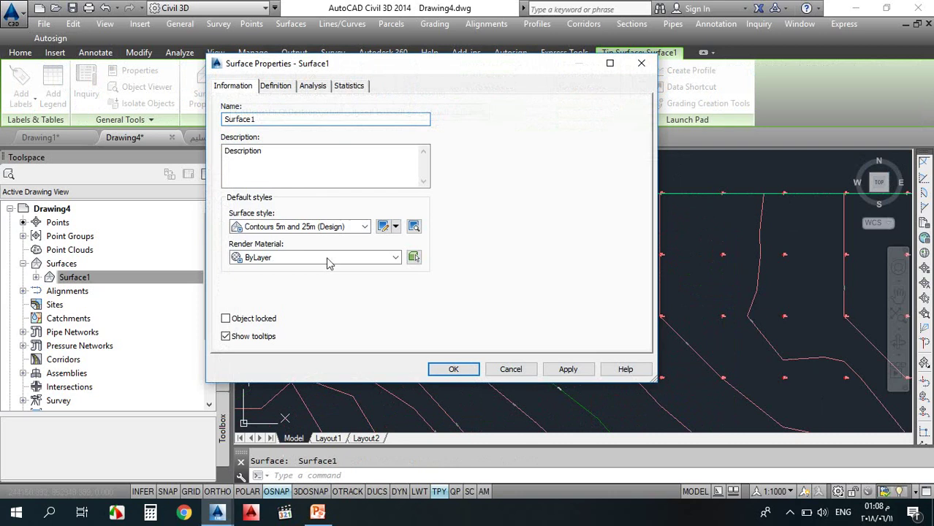
pyautogui.click(328, 228)
pyautogui.click(344, 322)
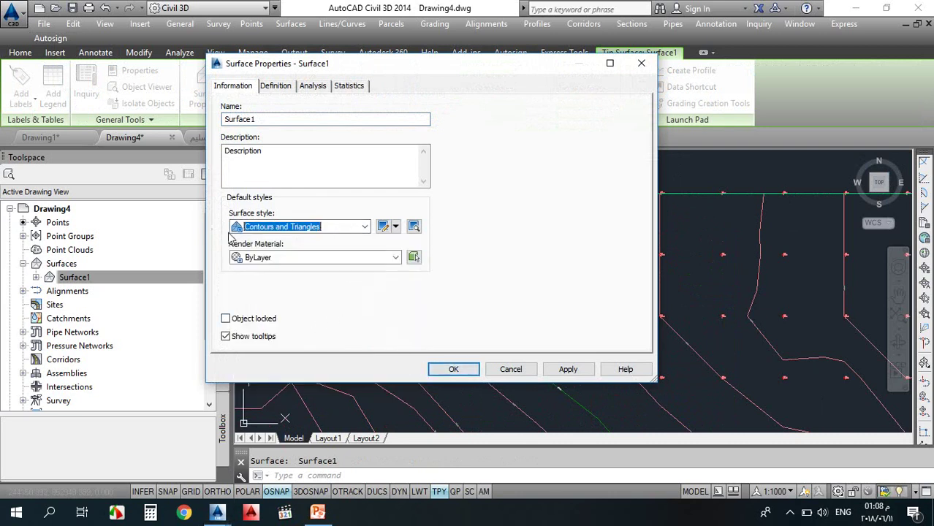
pyautogui.click(453, 369)
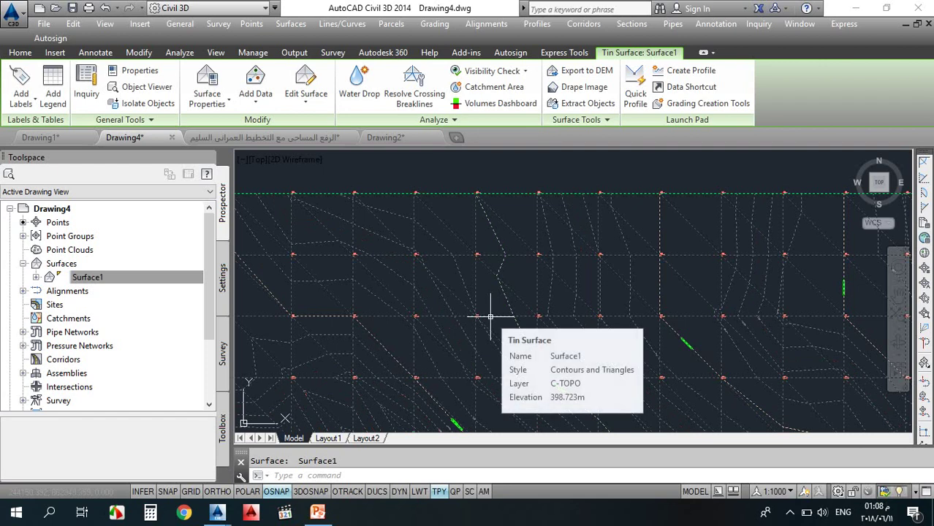
# Clear the selection and examine Surface1's major contour labels, contours and triangles up close and as a whole
pyautogui.scroll(8, 683, 332)
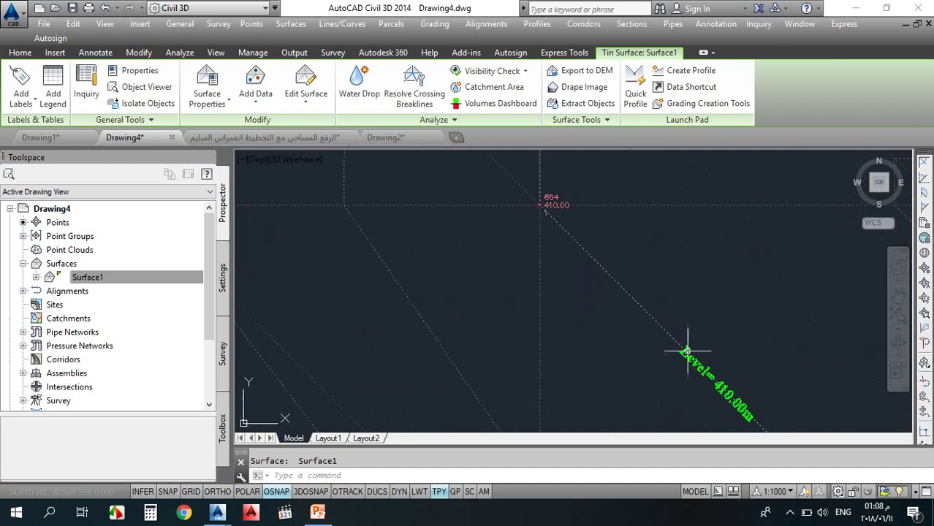
pyautogui.press('Escape')
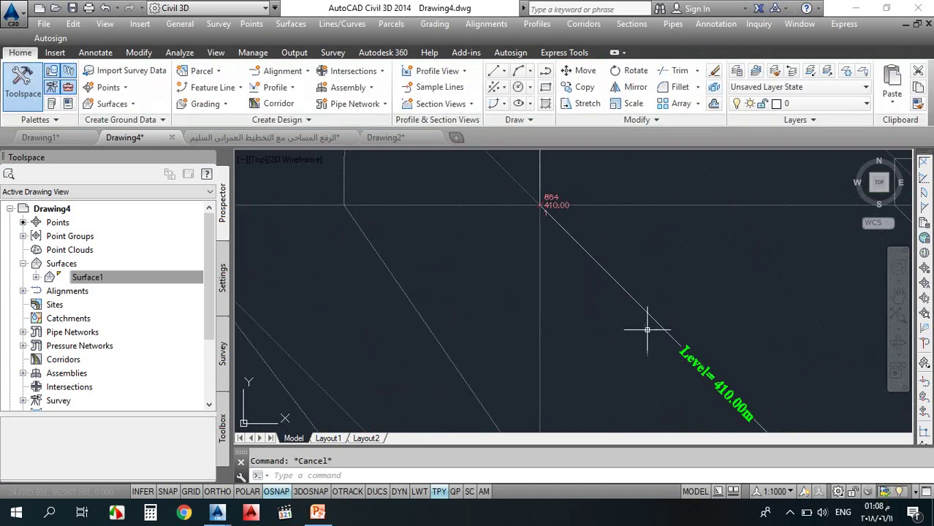
pyautogui.scroll(-8, 646, 330)
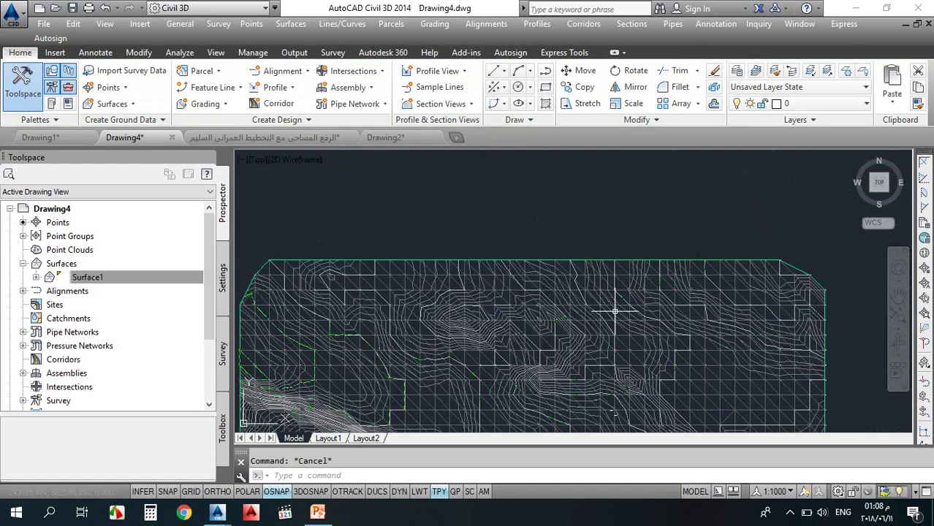
pyautogui.scroll(-3, 554, 231)
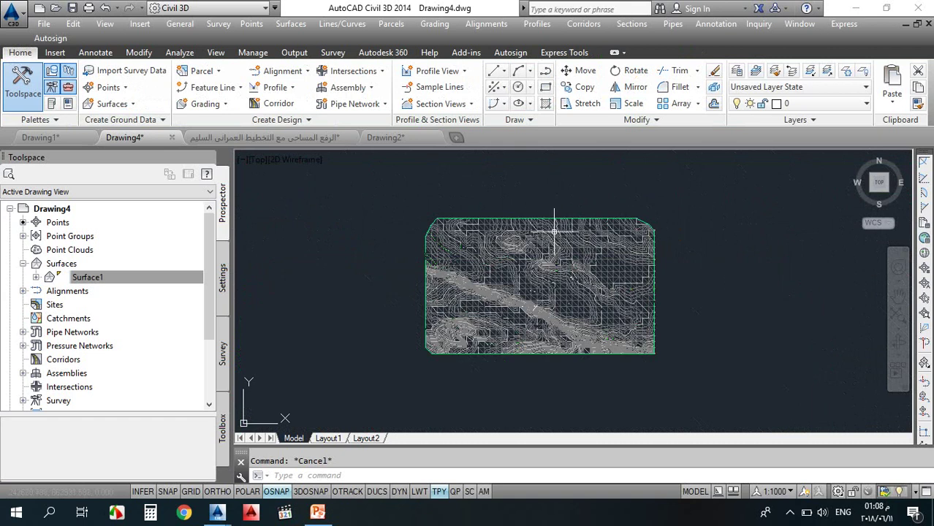
pyautogui.scroll(4, 554, 231)
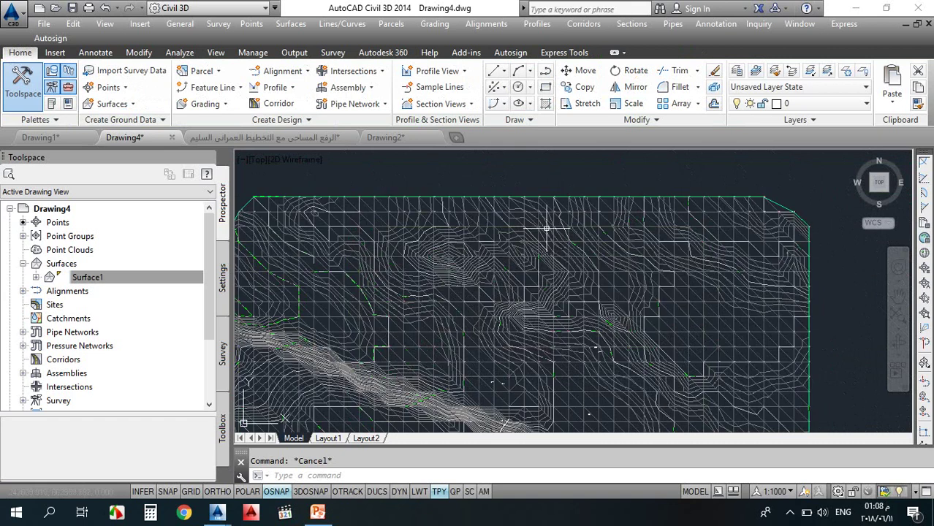
pyautogui.scroll(2, 548, 219)
pyautogui.scroll(-2, 541, 216)
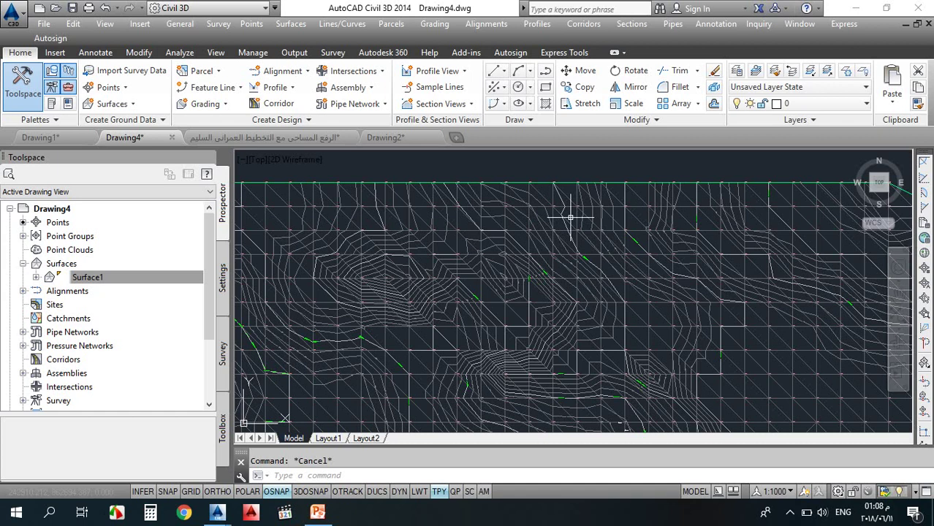
pyautogui.moveTo(560, 205)
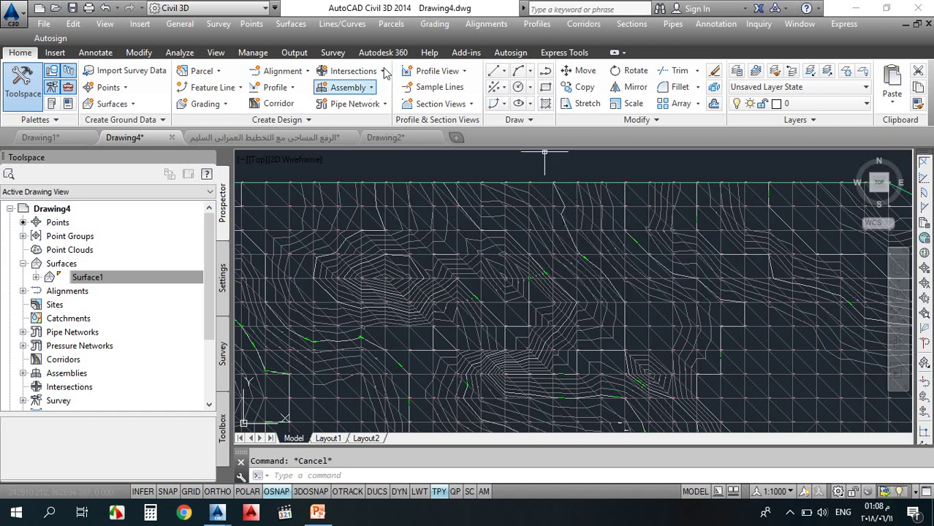
# Review the Edit Surface commands, including the line, edge and point edits, without starting one
pyautogui.click(290, 24)
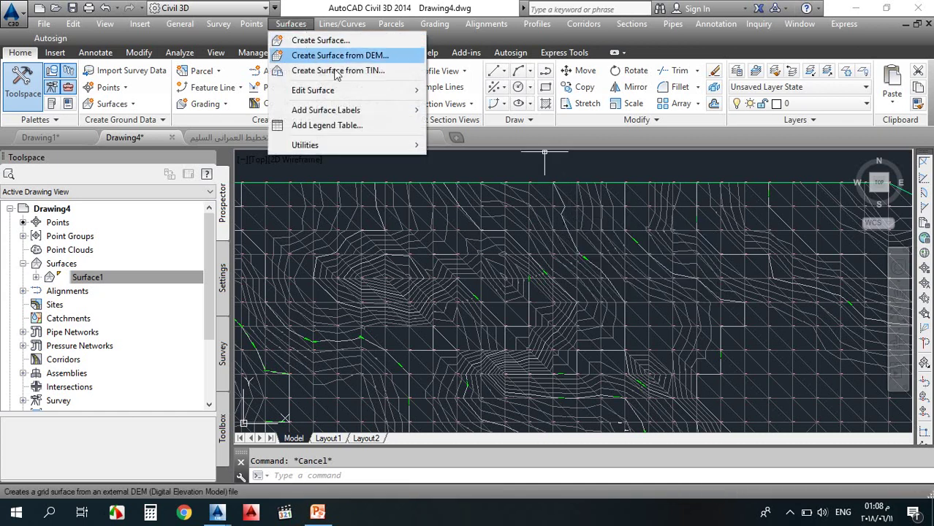
pyautogui.click(350, 97)
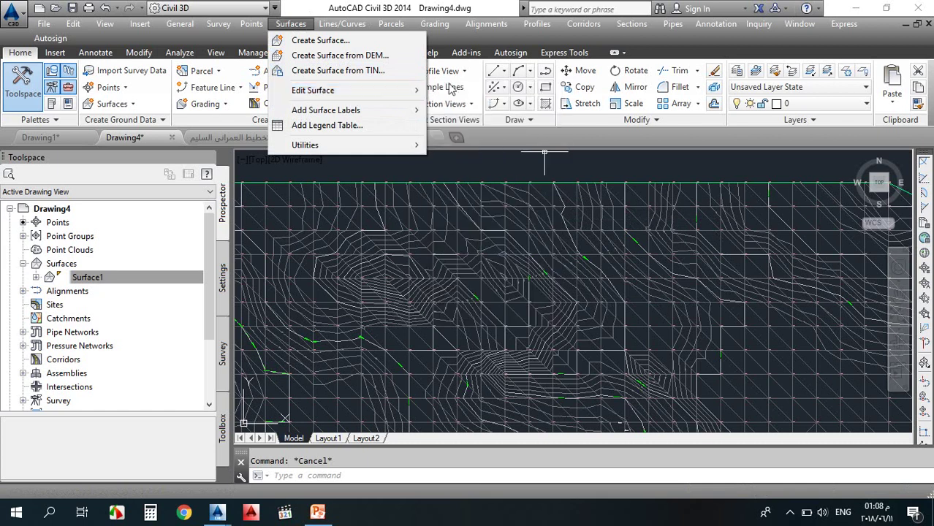
pyautogui.moveTo(406, 99)
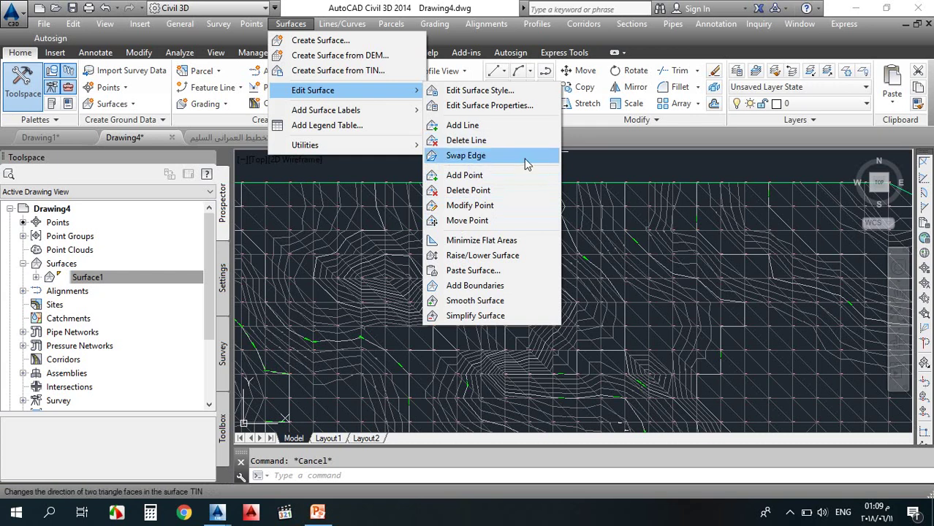
pyautogui.click(606, 168)
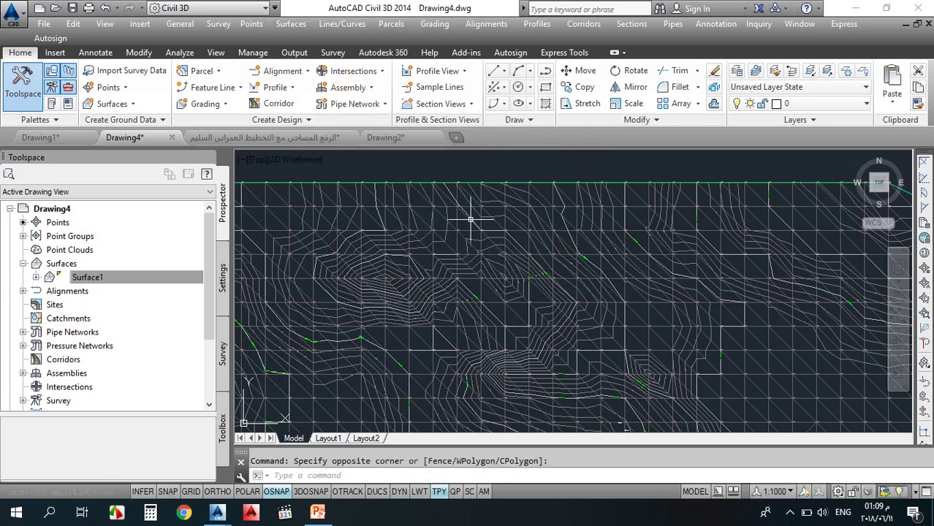
# Draw two short crossing lines just outside Surface1's northern boundary
pyautogui.write('l')
pyautogui.press('Return')
pyautogui.scroll(-3, 460, 230)
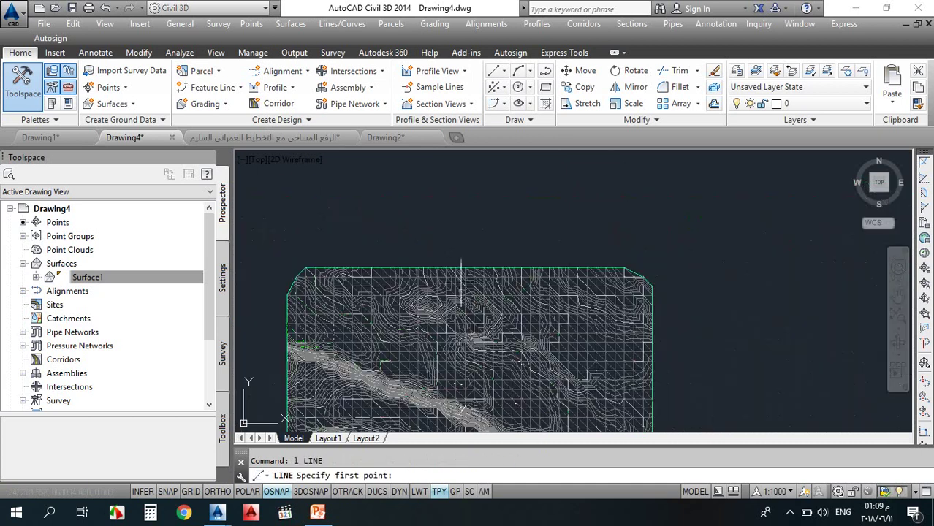
pyautogui.scroll(3, 439, 239)
pyautogui.click(439, 239)
pyautogui.click(384, 259)
pyautogui.press('Return')
pyautogui.press('Return')
pyautogui.click(394, 235)
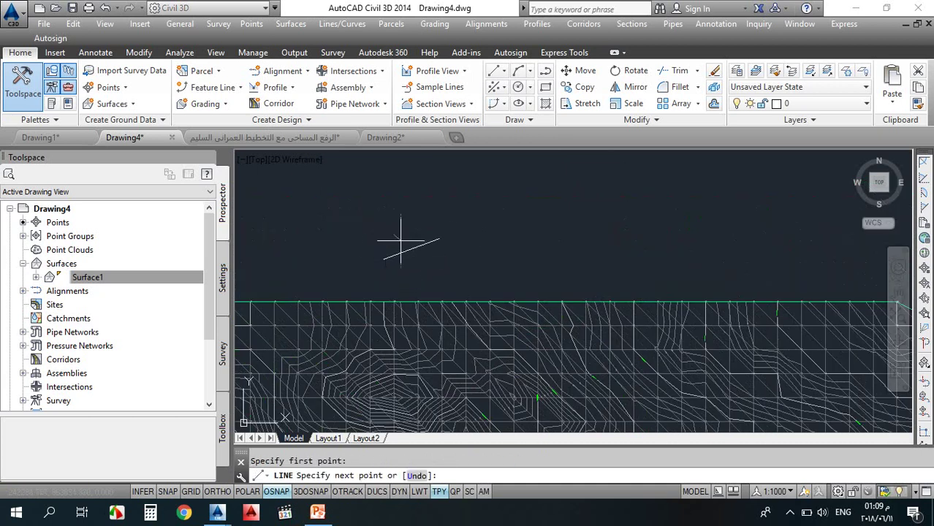
pyautogui.click(421, 260)
pyautogui.press('Return')
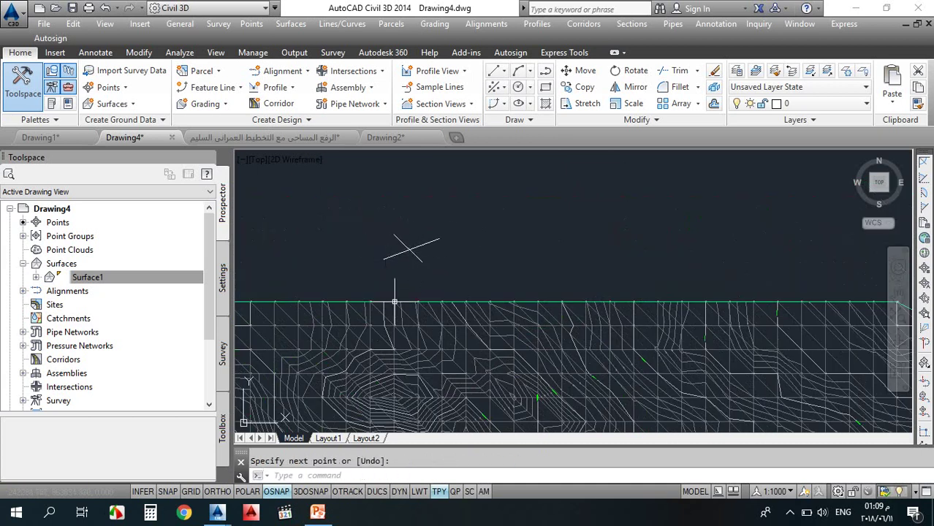
# Add a point to Surface1 where the two crossing lines intersect outside its northern boundary, with elevation 0
pyautogui.scroll(-2, 391, 277)
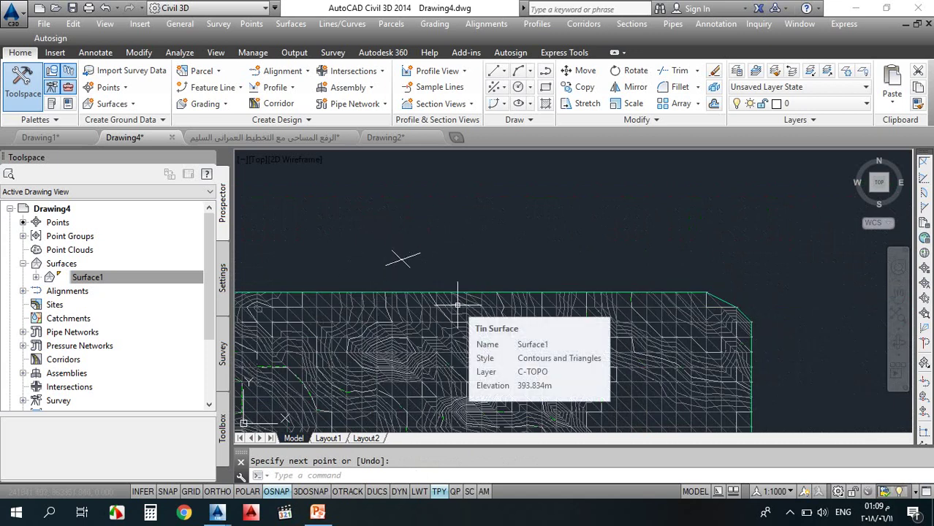
pyautogui.scroll(4, 386, 291)
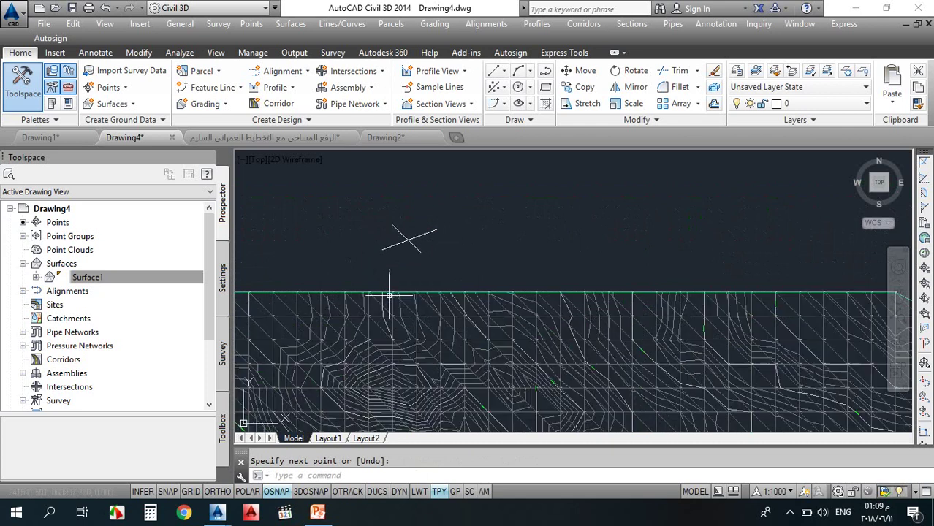
pyautogui.press('Escape')
pyautogui.click(383, 291)
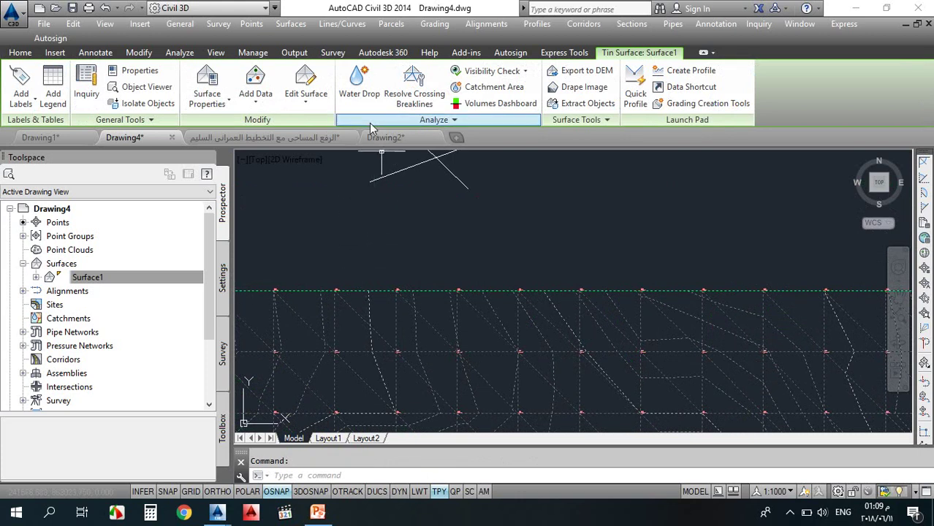
pyautogui.click(298, 107)
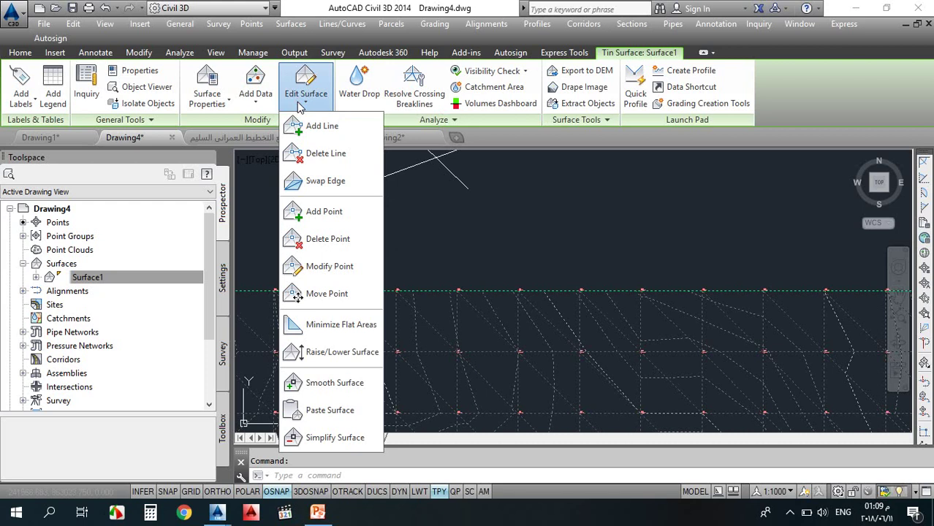
pyautogui.click(325, 214)
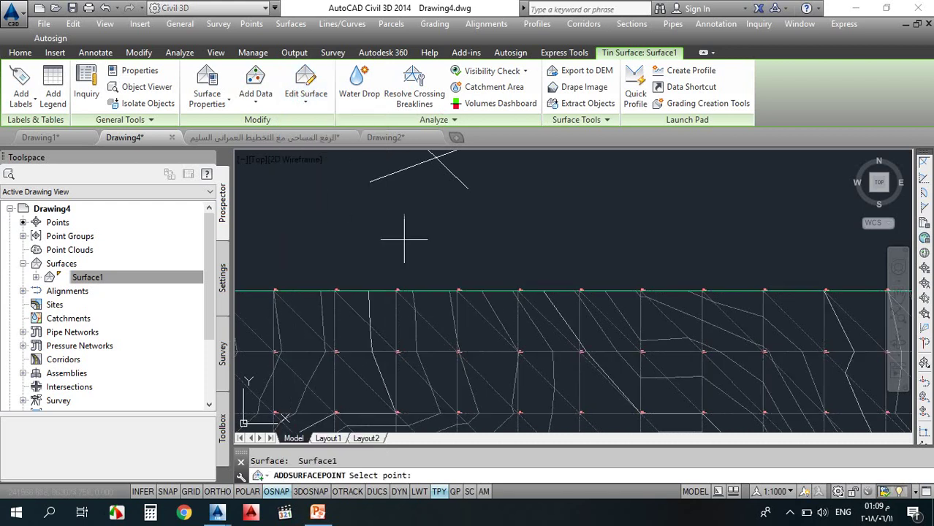
pyautogui.scroll(-1, 454, 189)
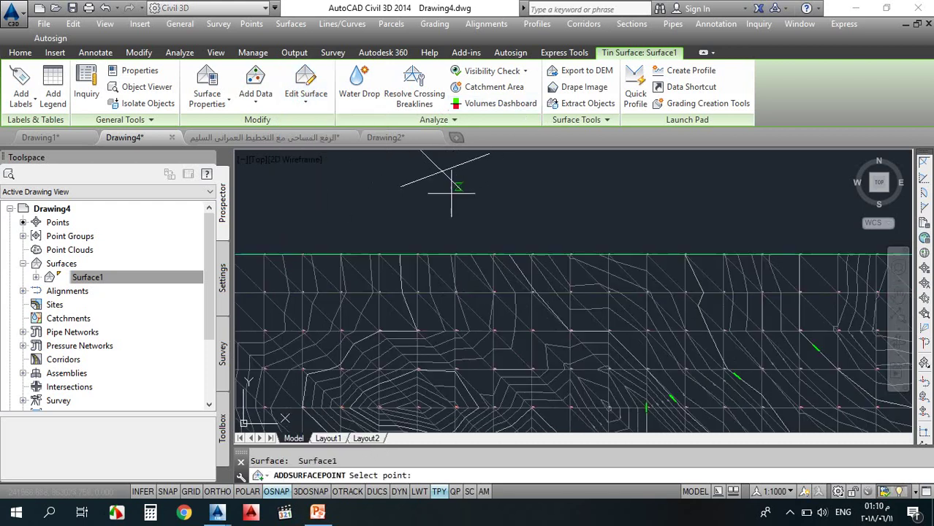
pyautogui.click(431, 208)
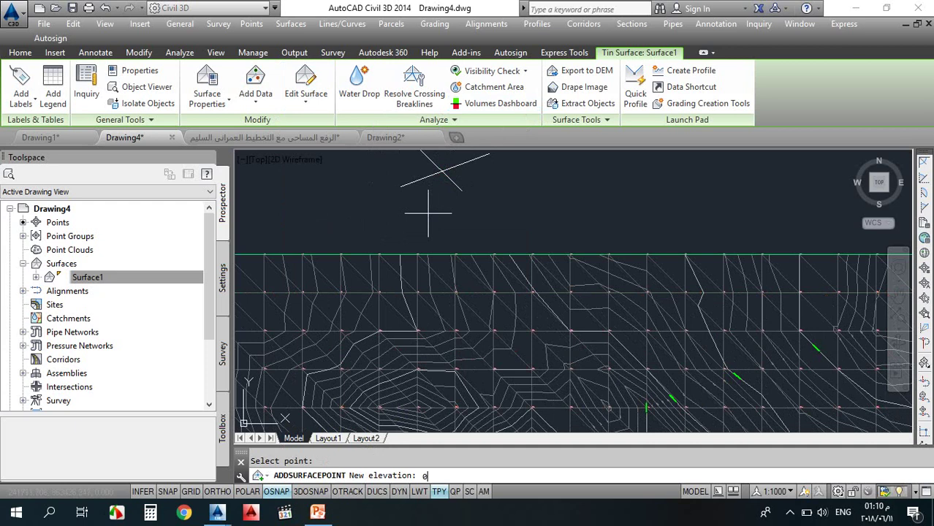
pyautogui.press('Return')
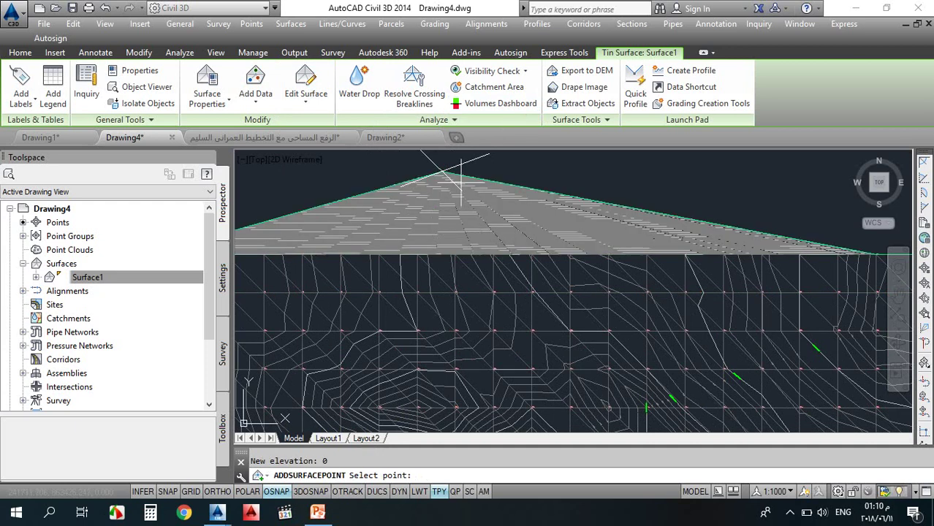
pyautogui.scroll(-3, 461, 175)
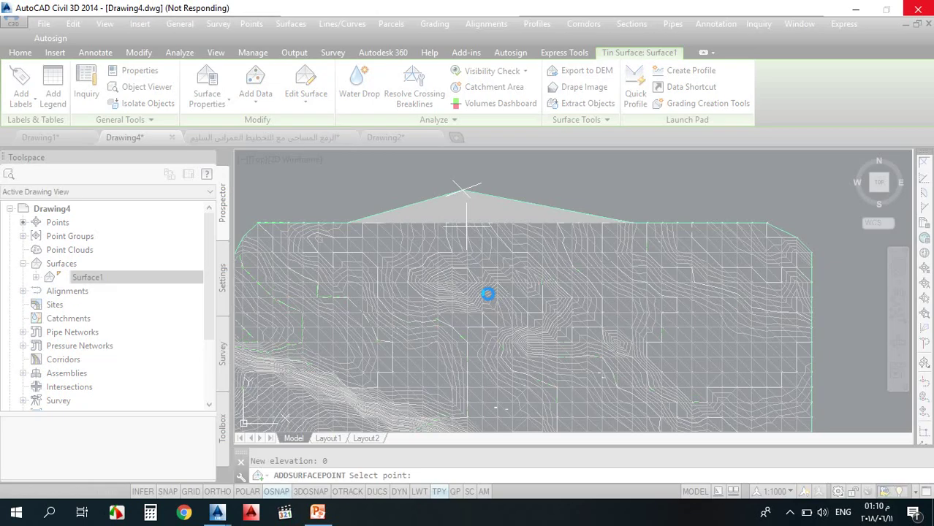
pyautogui.press('Escape')
# Examine the area around Surface1's added point, including in 3D in the Object Viewer
pyautogui.scroll(2, 525, 202)
pyautogui.click(525, 202)
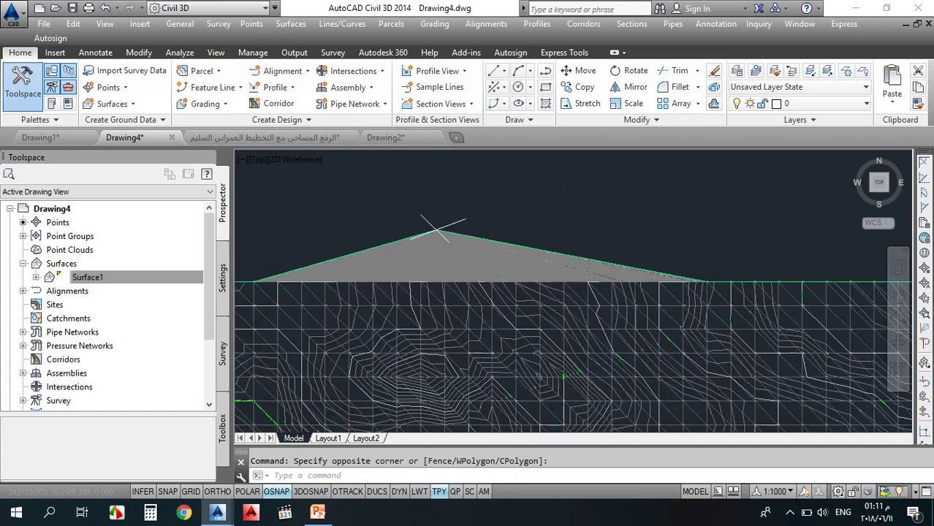
pyautogui.scroll(2, 380, 207)
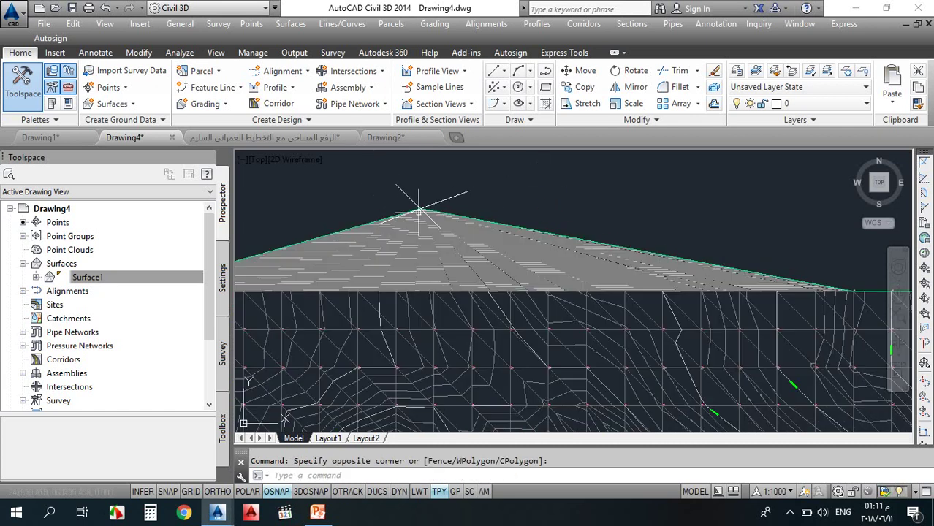
pyautogui.scroll(-2, 419, 212)
pyautogui.click(452, 235)
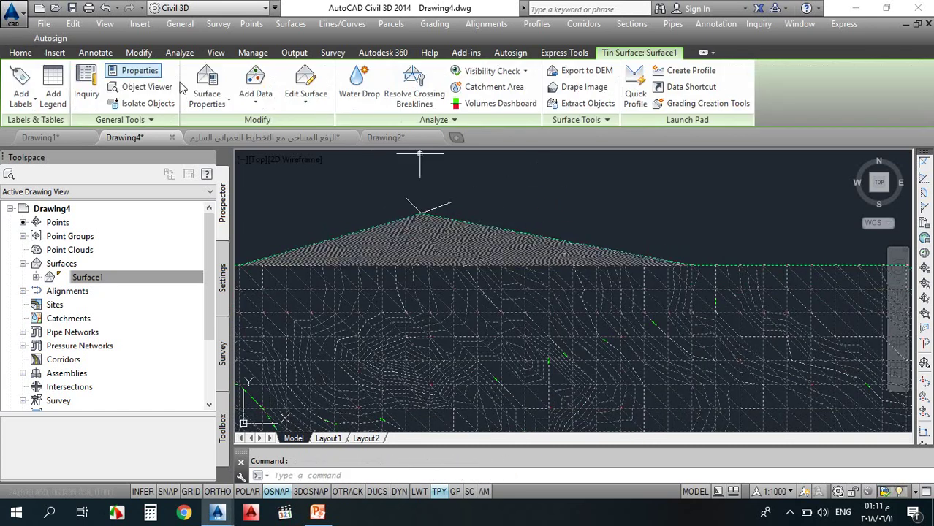
pyautogui.click(147, 86)
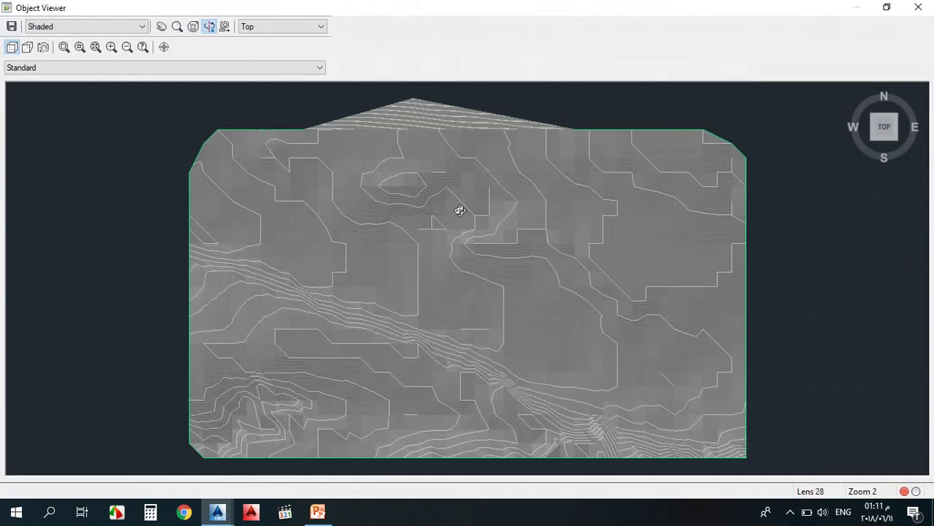
pyautogui.moveTo(460, 210); pyautogui.dragTo(446, 261)
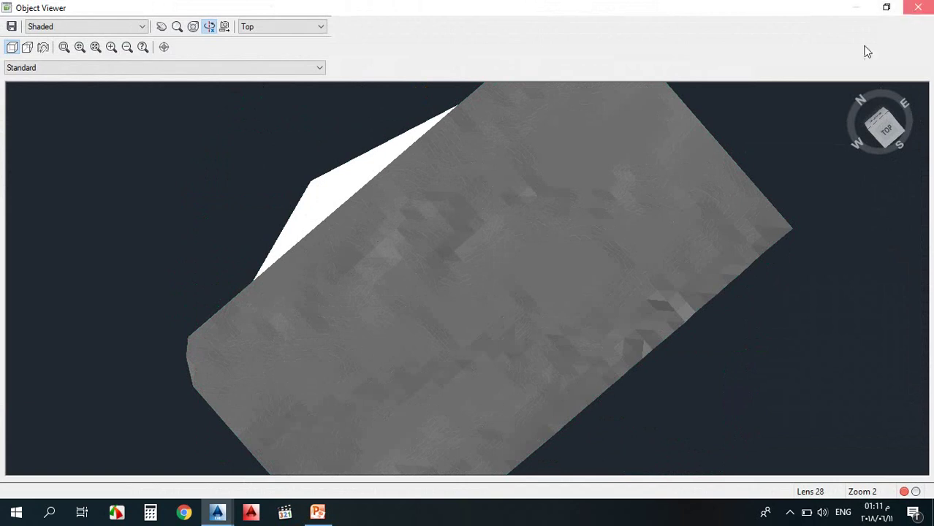
pyautogui.click(918, 7)
pyautogui.press('Escape')
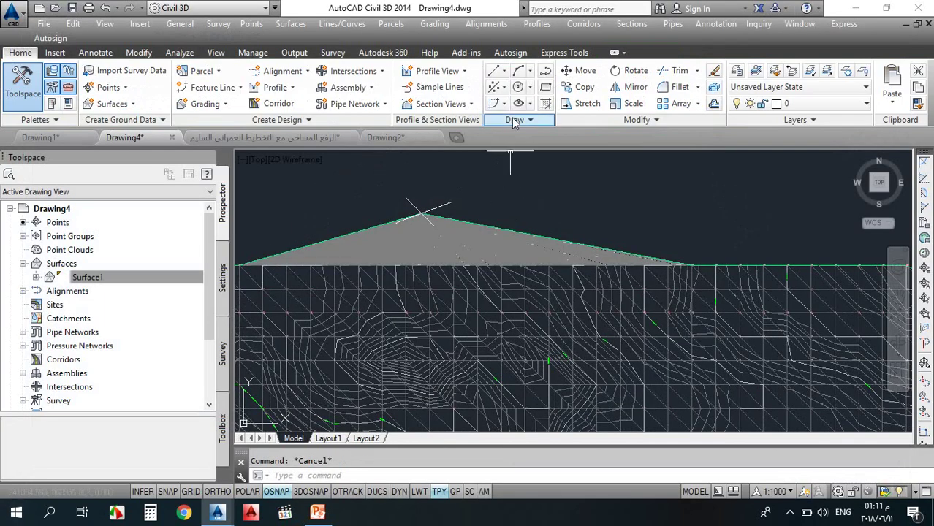
pyautogui.scroll(-2, 517, 190)
pyautogui.scroll(5, 486, 215)
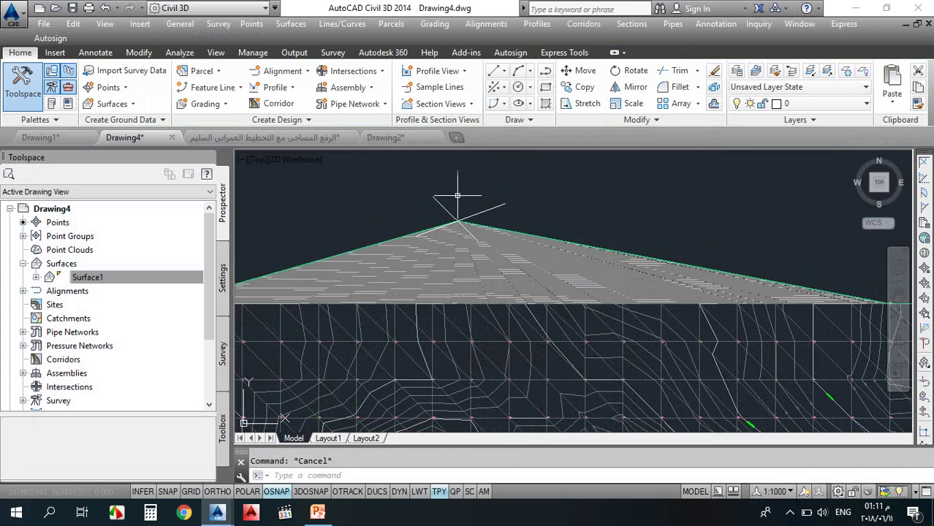
pyautogui.click(462, 262)
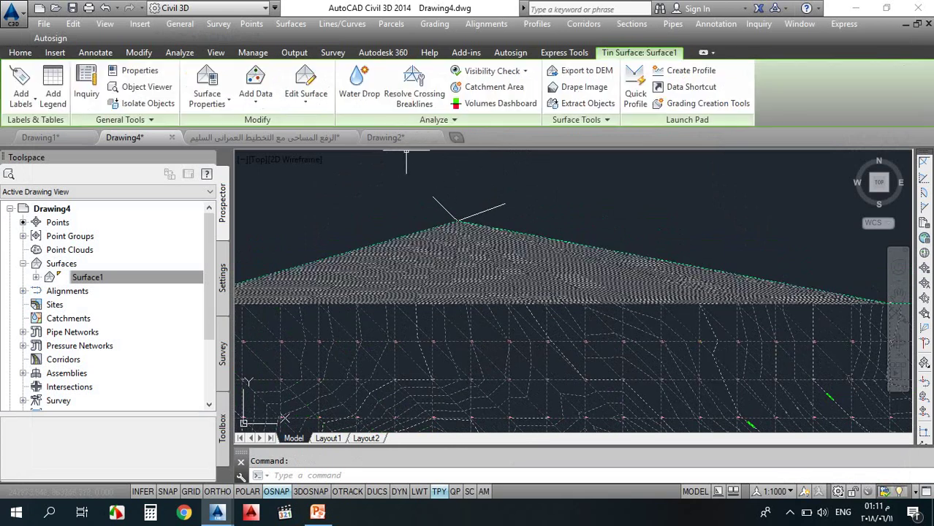
pyautogui.click(306, 103)
pyautogui.click(313, 210)
pyautogui.scroll(-3, 343, 203)
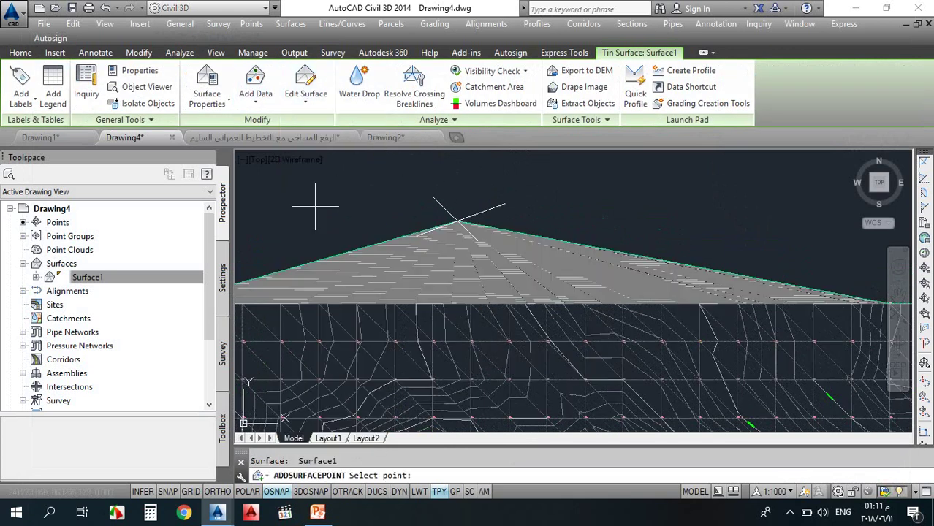
pyautogui.click(614, 201)
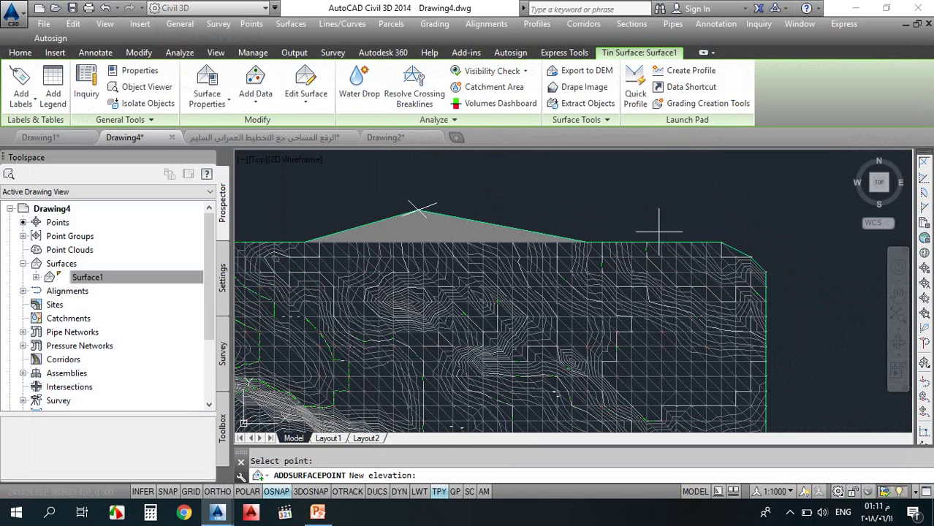
pyautogui.press('Escape')
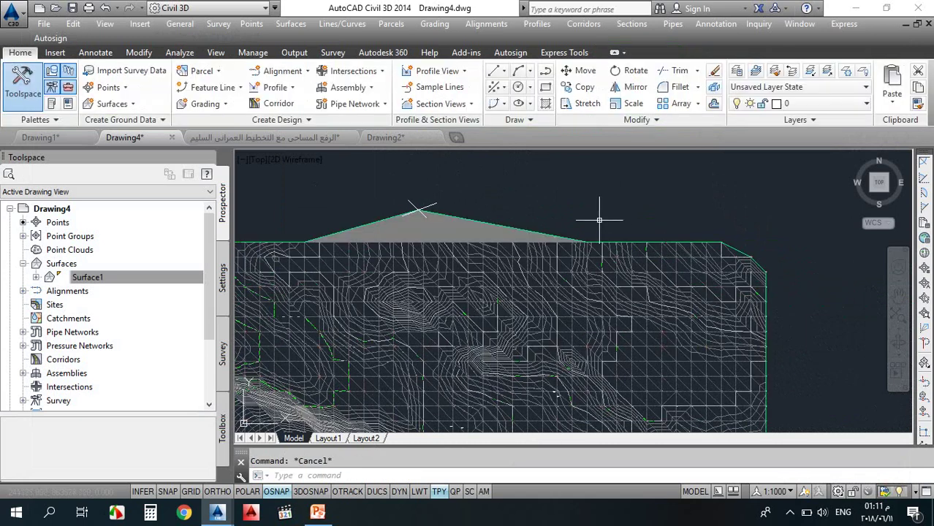
pyautogui.click(472, 219)
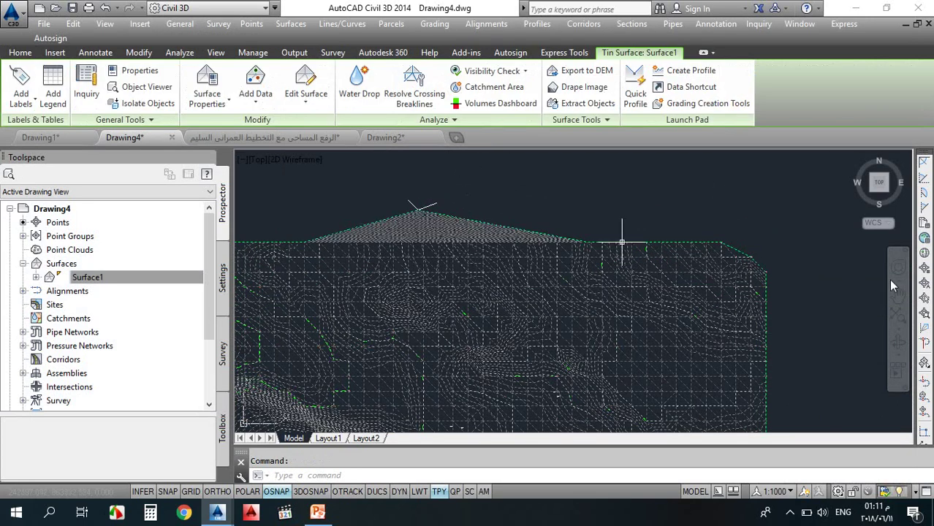
pyautogui.press('Escape')
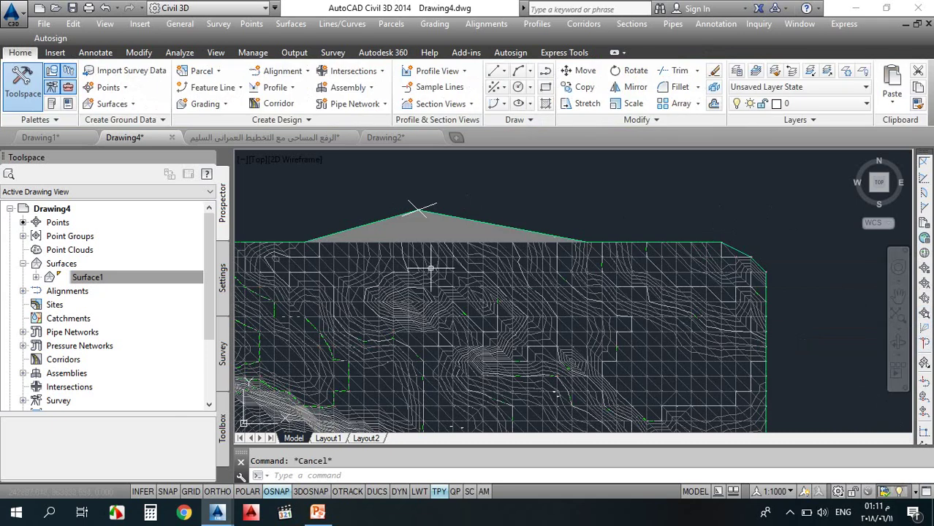
# Add a second point to Surface1 outside the northern boundary, northeast of the crossing lines, with elevation 50
pyautogui.click(514, 231)
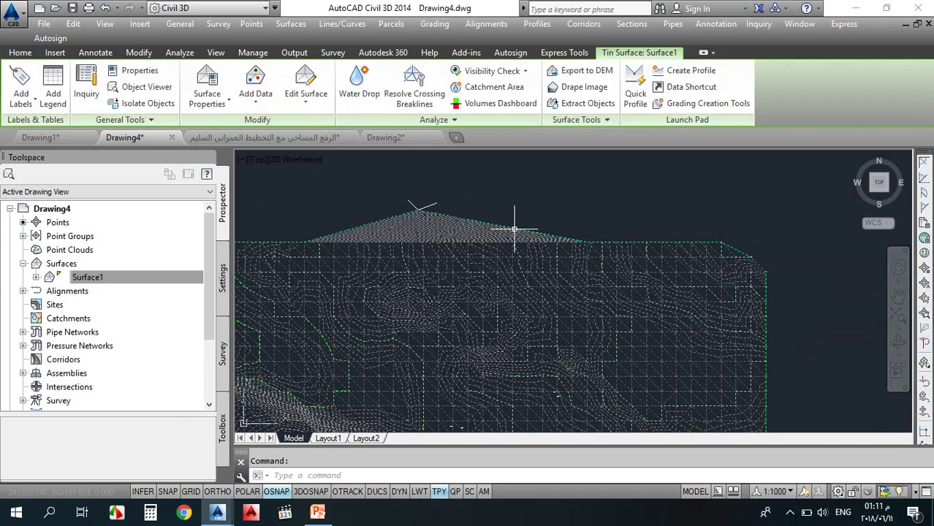
pyautogui.click(306, 101)
pyautogui.click(326, 213)
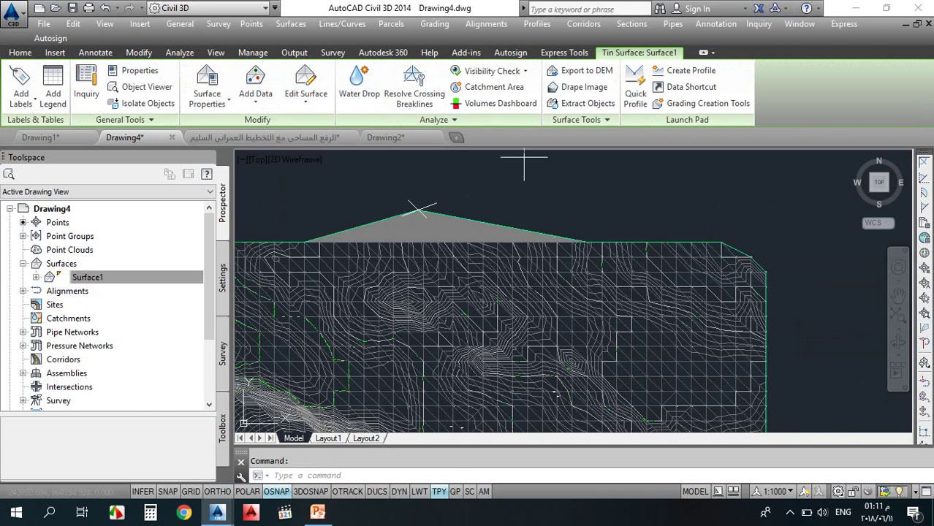
pyautogui.click(592, 238)
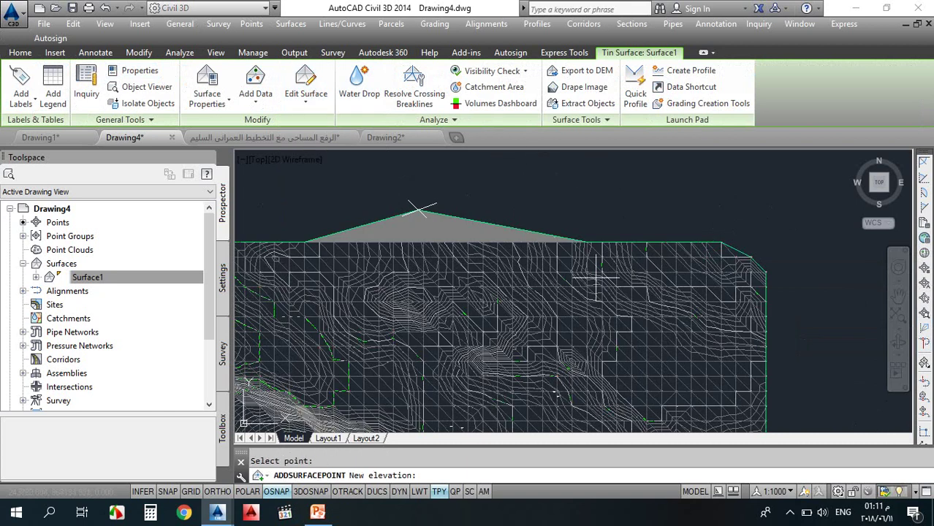
pyautogui.write('50')
pyautogui.press('Return')
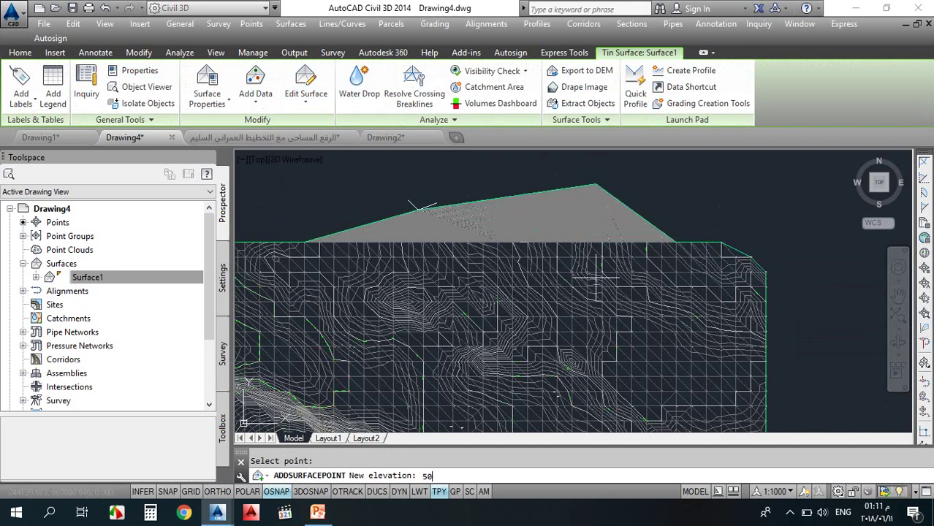
pyautogui.press('Return')
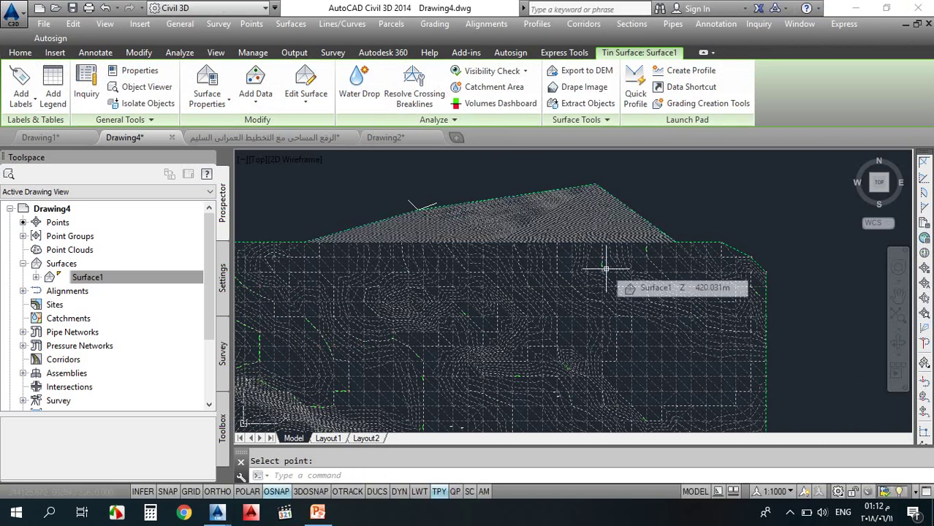
pyautogui.press('Escape')
# Delete the triangle edges that connect the elevation 50 point to Surface1
pyautogui.scroll(6, 578, 168)
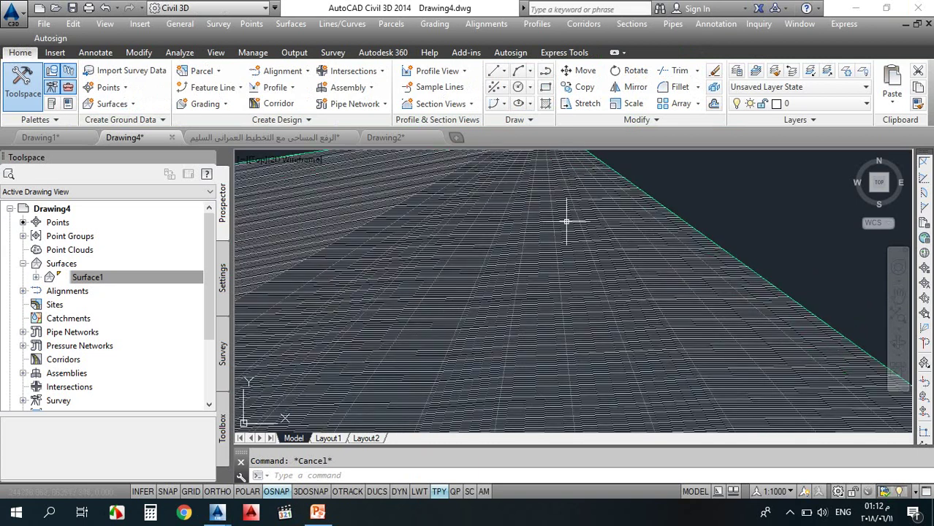
pyautogui.scroll(-4, 567, 220)
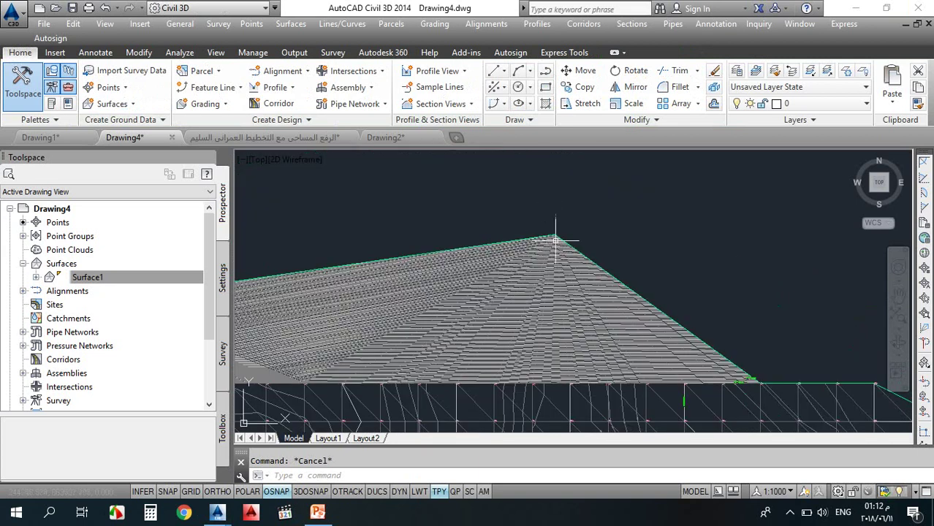
pyautogui.click(550, 259)
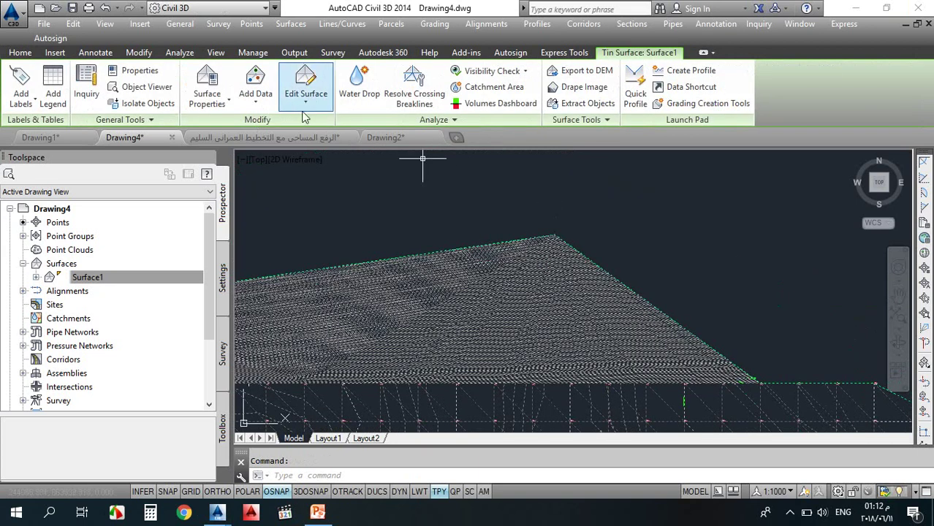
pyautogui.click(305, 115)
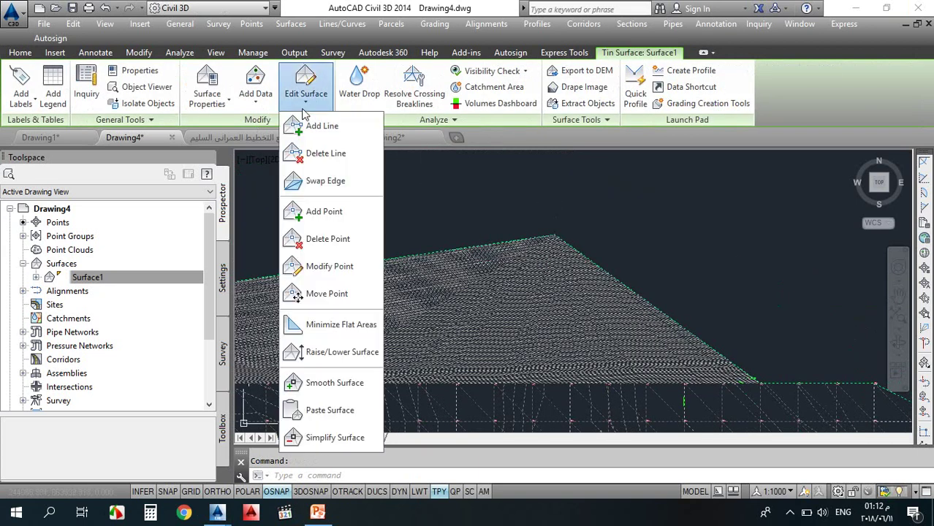
pyautogui.click(326, 153)
pyautogui.click(520, 260)
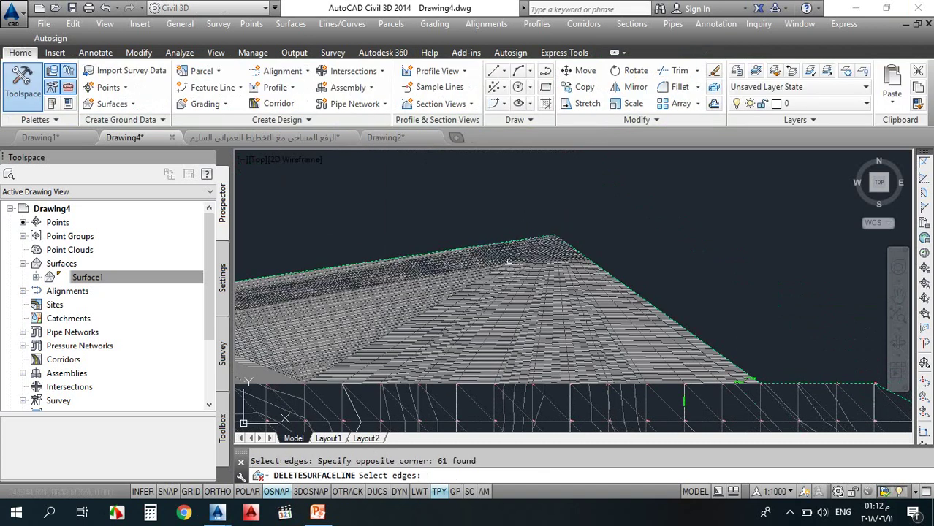
# Delete the remaining triangle edges outside the northern boundary at the crossing lines, and select Surface1
pyautogui.scroll(-3, 619, 258)
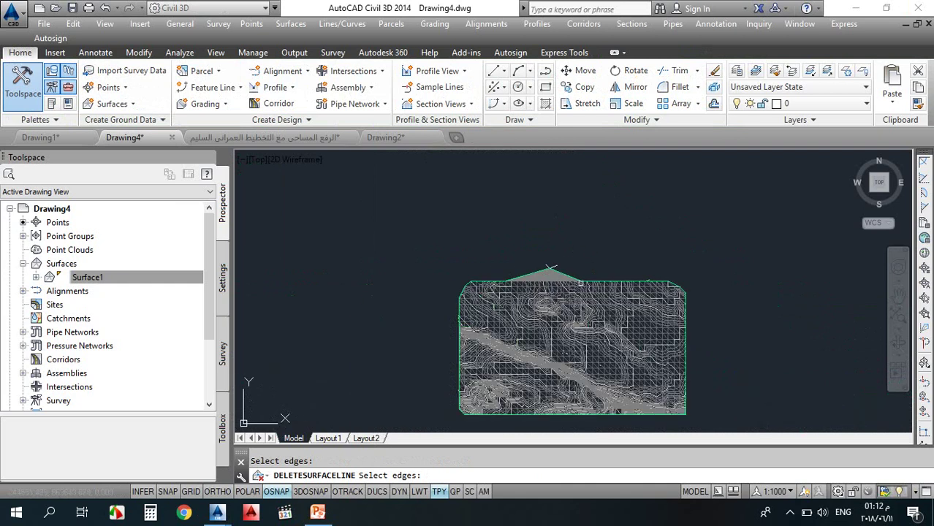
pyautogui.scroll(2, 552, 280)
pyautogui.click(578, 202)
pyautogui.click(518, 258)
pyautogui.press('Return')
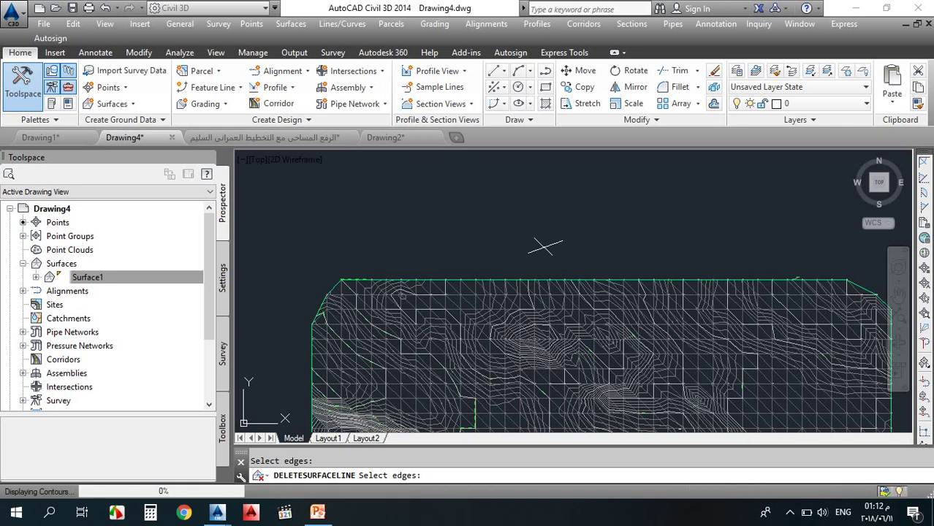
pyautogui.press('Escape')
pyautogui.click(469, 318)
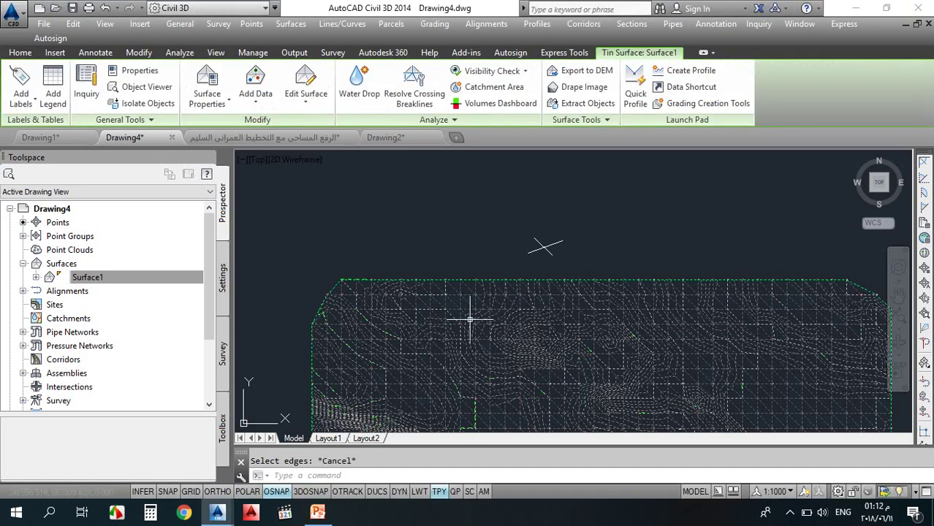
# Swap the diagonal triangle edges in two adjacent grid cells of Surface1 just south of its northern boundary
pyautogui.scroll(8, 470, 304)
pyautogui.scroll(-2, 510, 261)
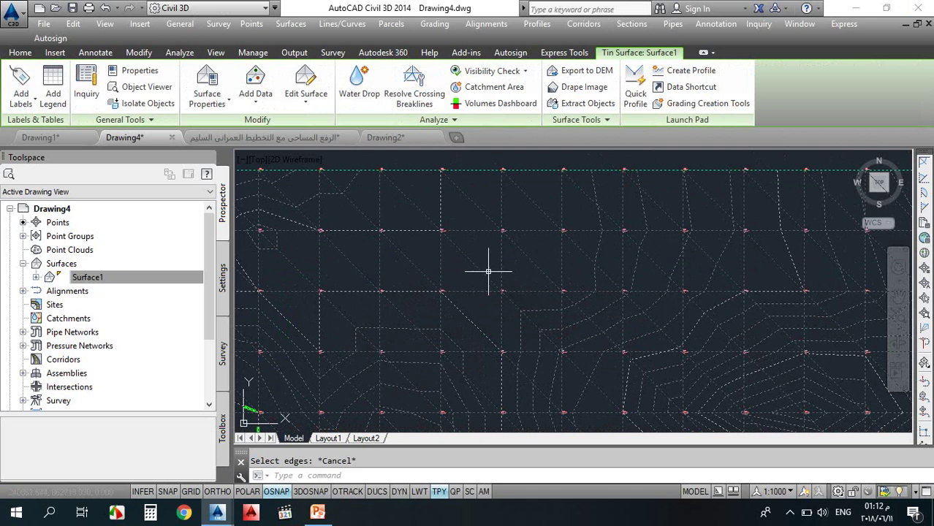
pyautogui.press('Escape')
pyautogui.scroll(2, 433, 243)
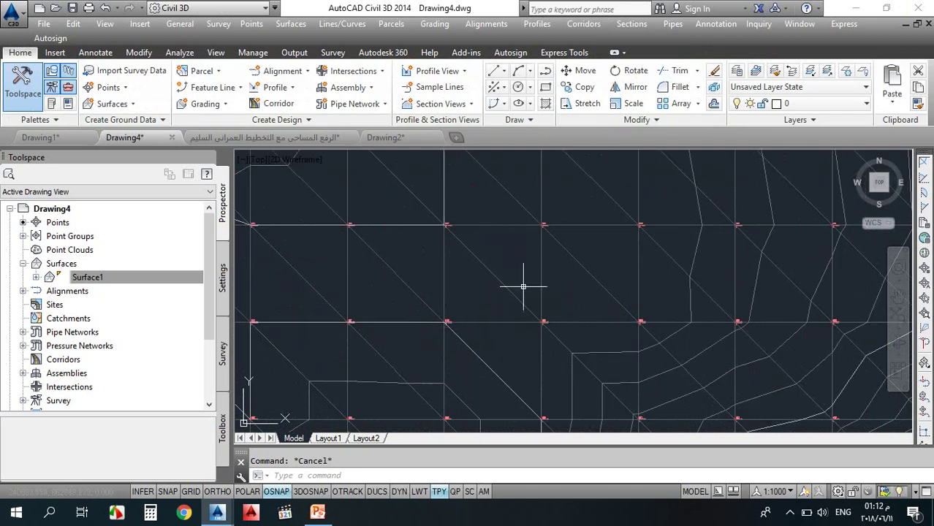
pyautogui.scroll(2, 485, 271)
pyautogui.scroll(-2, 490, 263)
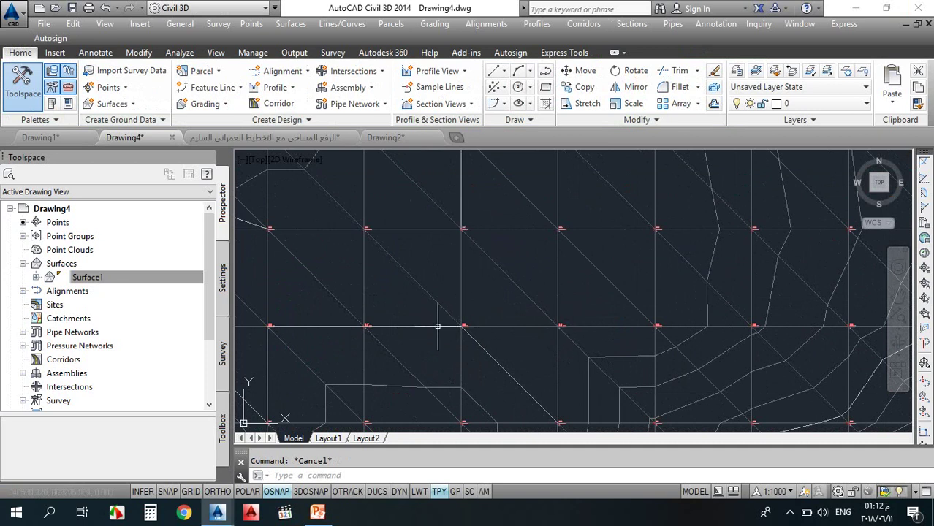
pyautogui.moveTo(540, 263)
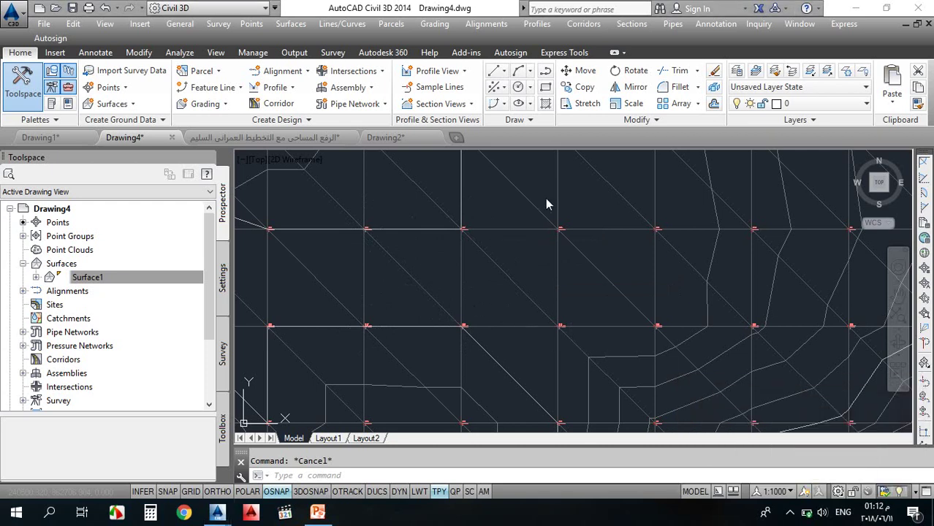
pyautogui.click(510, 254)
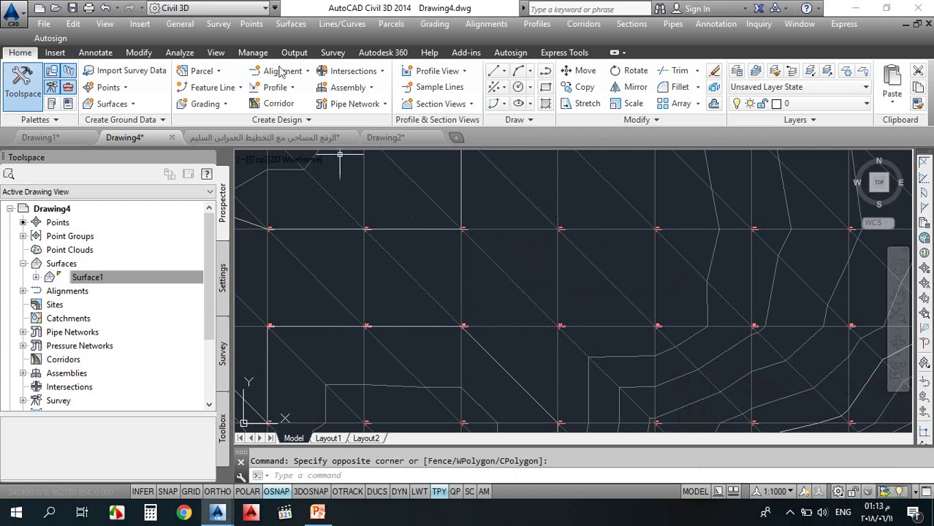
pyautogui.click(413, 229)
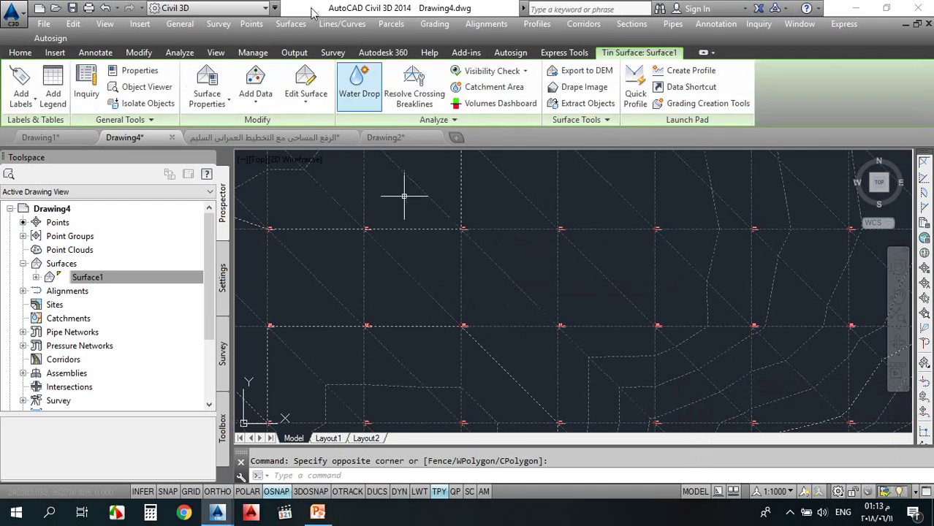
pyautogui.click(297, 106)
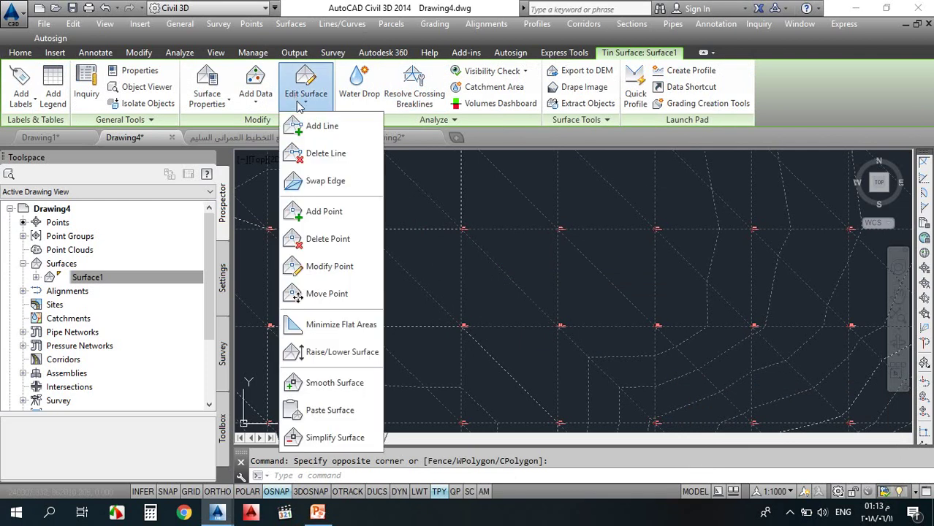
pyautogui.click(317, 182)
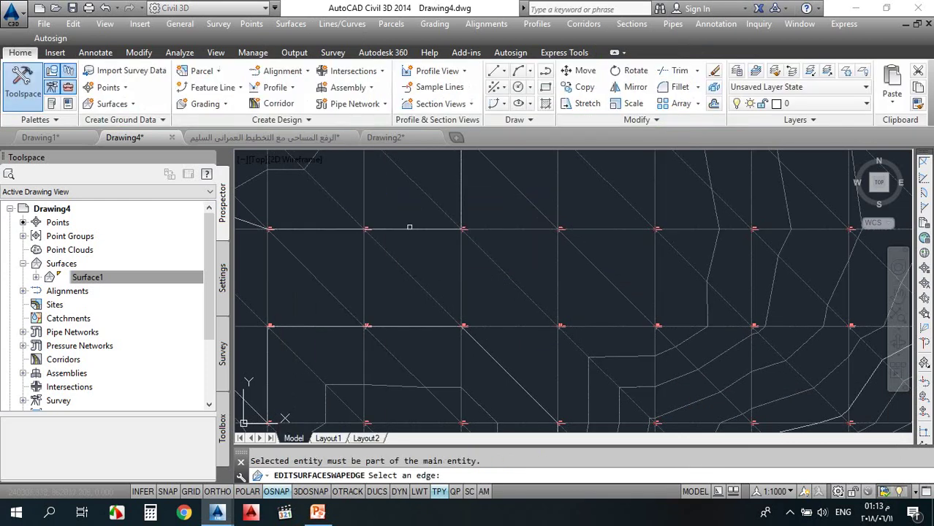
pyautogui.click(412, 278)
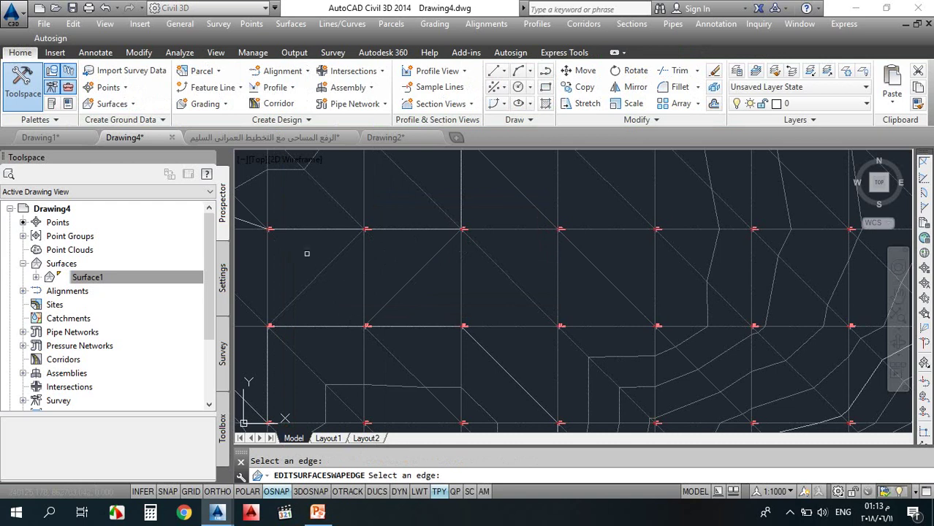
# Swap one more diagonal triangle edge in the grid cell east of the swapped ones and end edge swapping
pyautogui.scroll(-5, 387, 232)
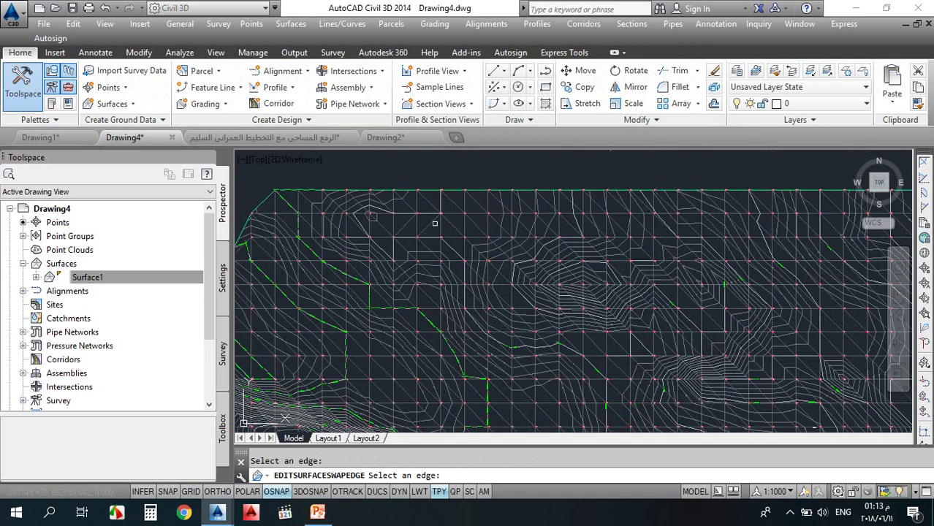
pyautogui.scroll(4, 441, 241)
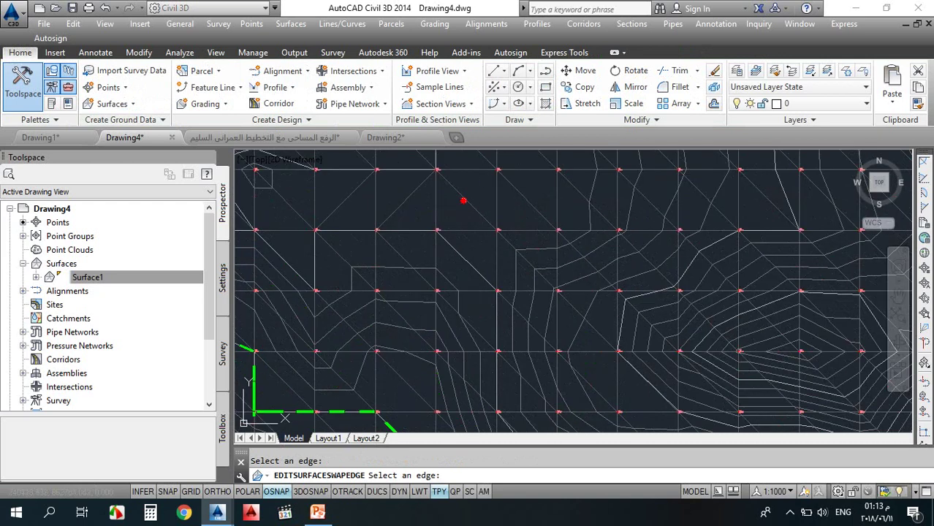
pyautogui.click(463, 200)
pyautogui.press('Escape')
pyautogui.scroll(-5, 490, 225)
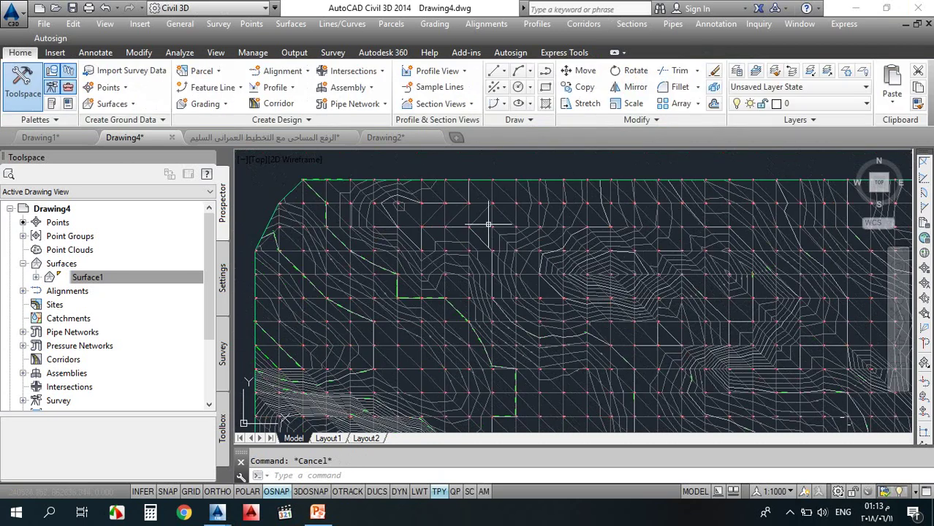
pyautogui.moveTo(463, 201)
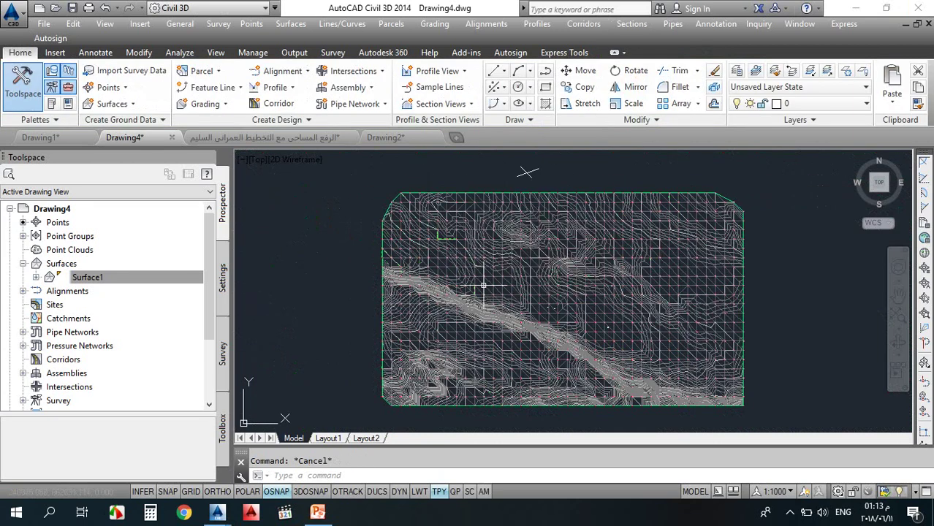
# Switch to PowerPoint to look at the Volumes stage on the Surface slide, and return to Drawing4 in Civil 3D
pyautogui.click(318, 511)
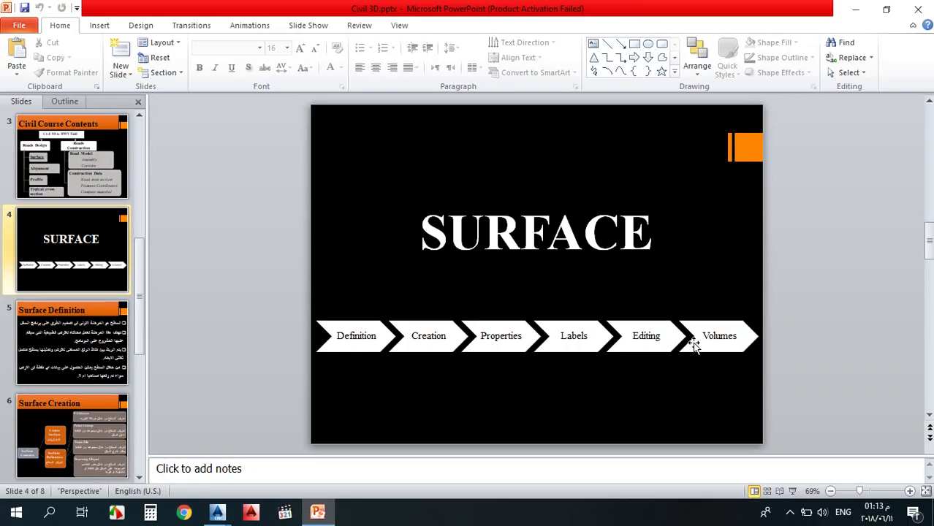
pyautogui.click(715, 335)
pyautogui.click(822, 267)
pyautogui.click(854, 9)
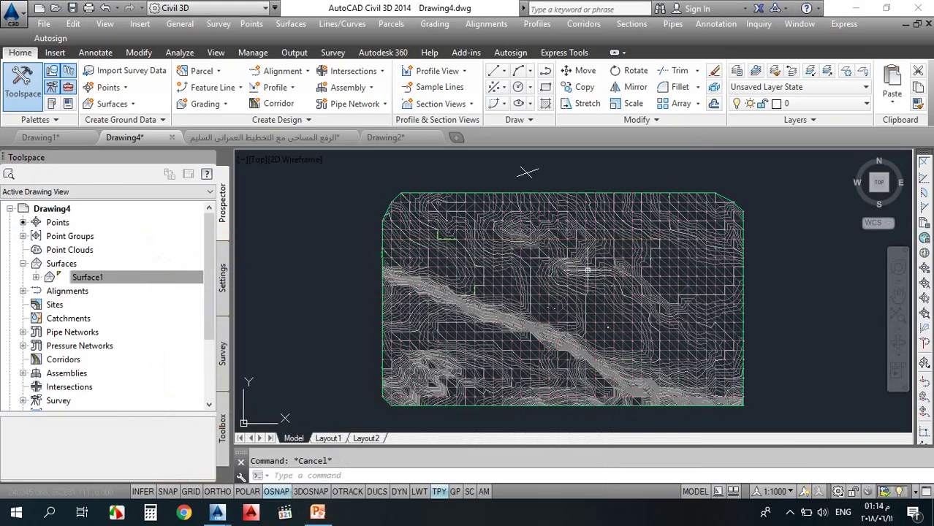
# Place a point object with the POINT command inside a grid cell in the flat area southwest of the dense contour band
pyautogui.scroll(5, 543, 315)
pyautogui.scroll(2, 542, 314)
pyautogui.scroll(-6, 516, 318)
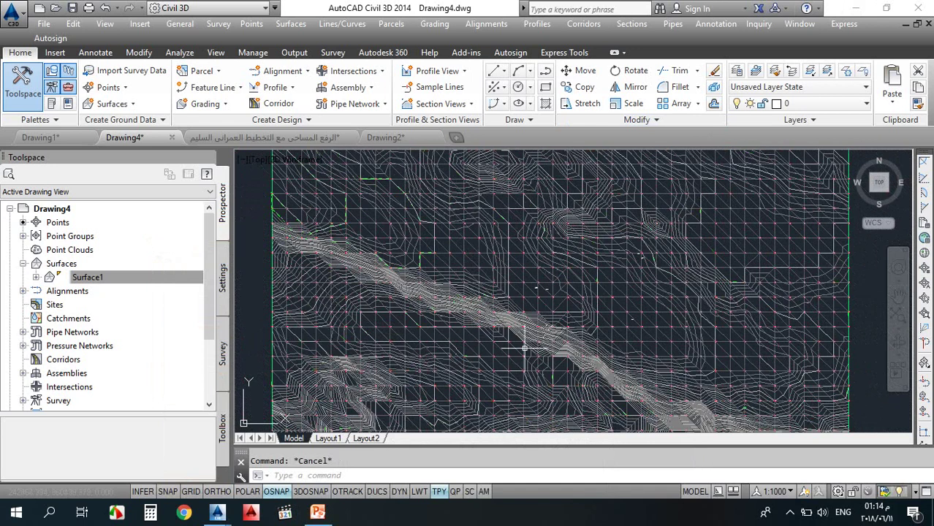
pyautogui.scroll(5, 497, 345)
pyautogui.scroll(6, 538, 277)
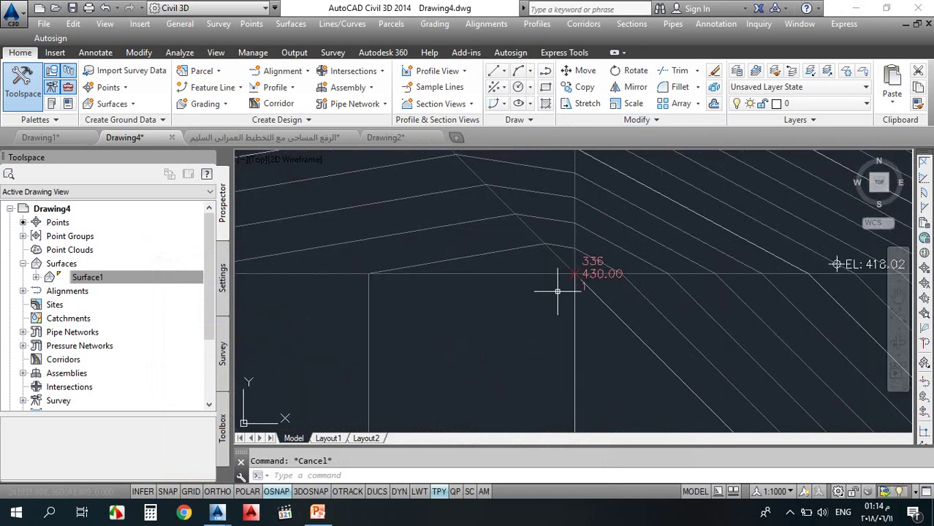
pyautogui.scroll(-8, 584, 269)
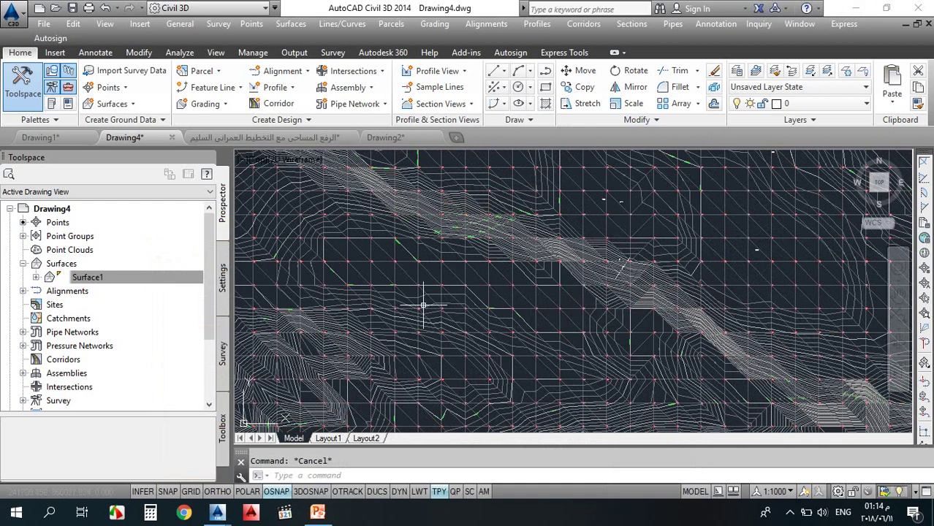
pyautogui.write('p')
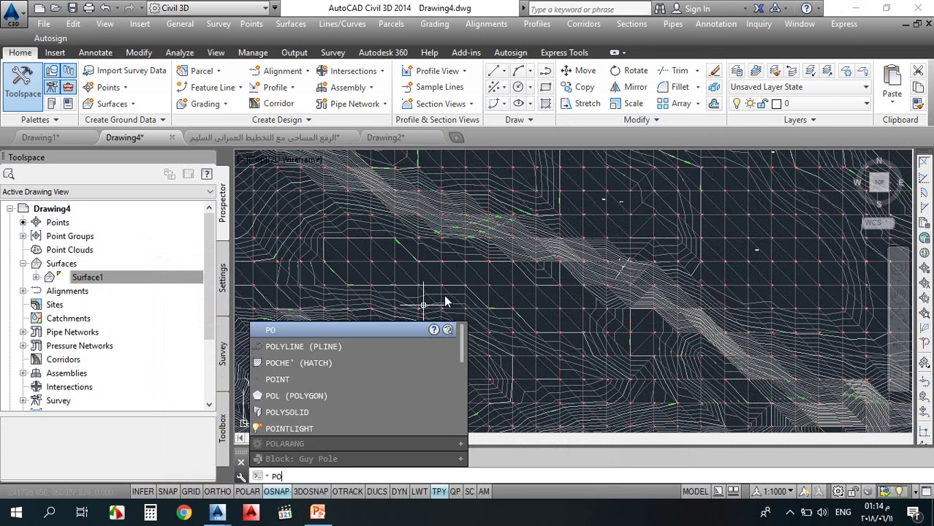
pyautogui.write('o')
pyautogui.click(313, 379)
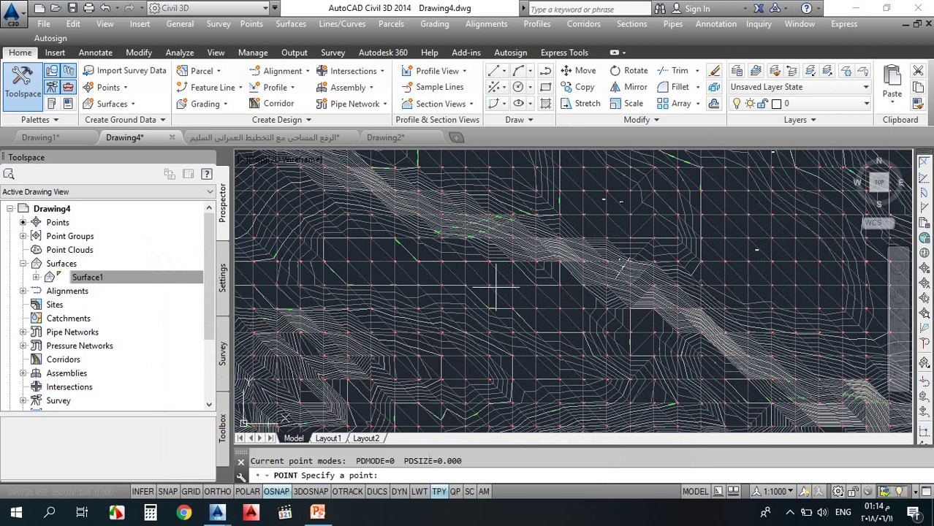
pyautogui.scroll(6, 496, 287)
pyautogui.click(377, 267)
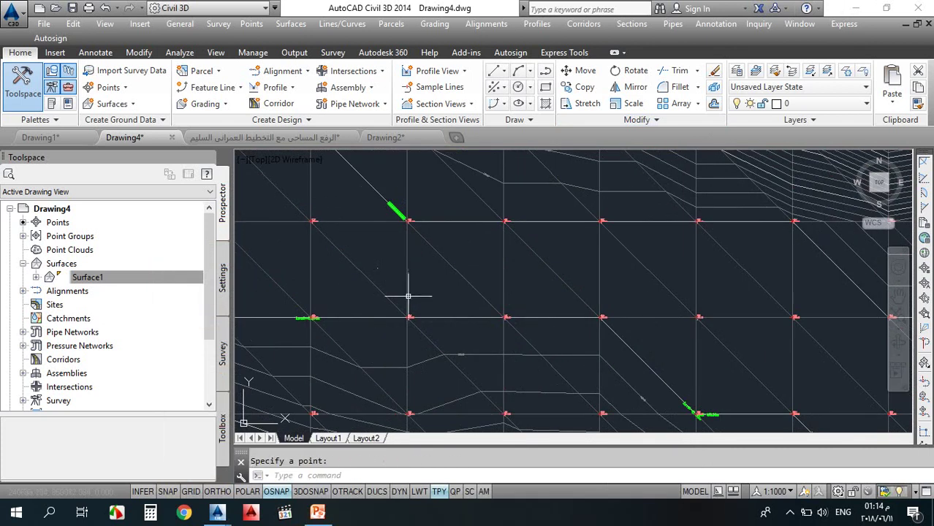
# Change the workspace to Drafting & Annotation and turn on the menu bar display
pyautogui.scroll(-5, 468, 321)
pyautogui.scroll(3, 484, 326)
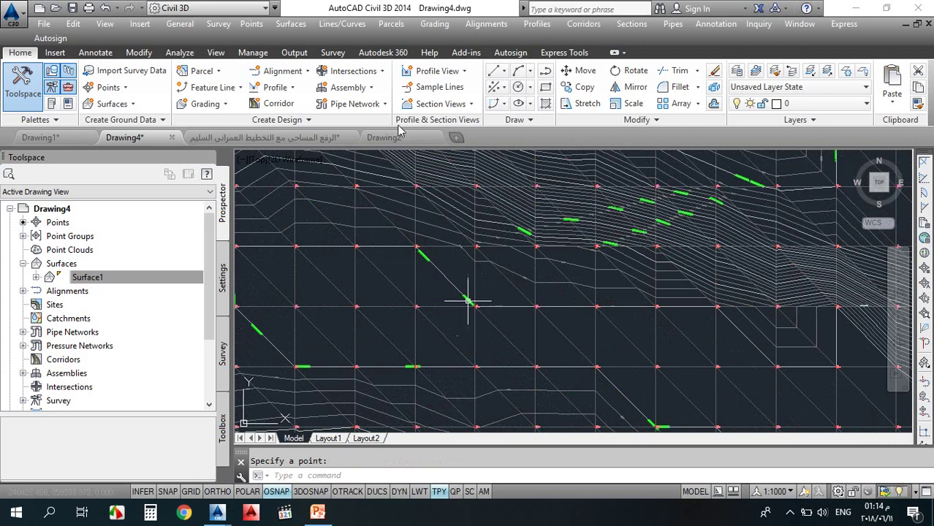
pyautogui.click(262, 10)
pyautogui.click(214, 38)
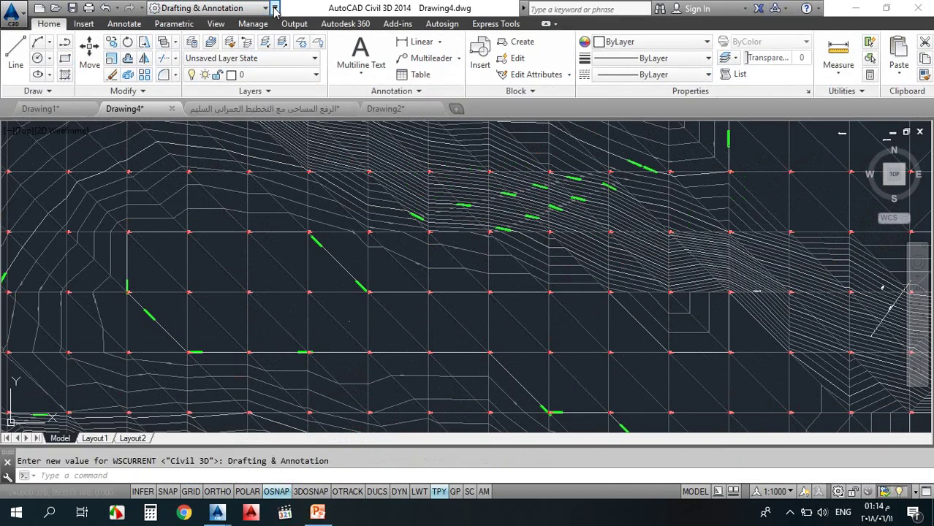
pyautogui.click(276, 8)
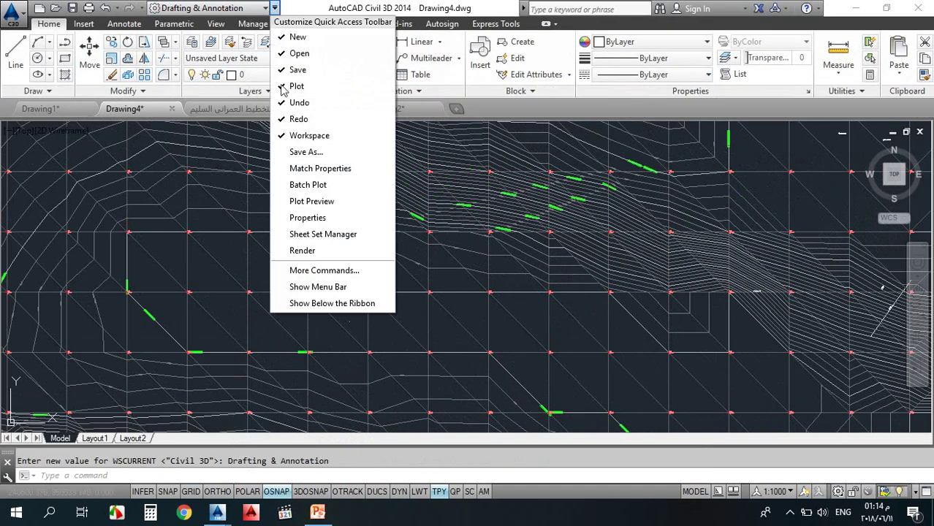
pyautogui.click(340, 287)
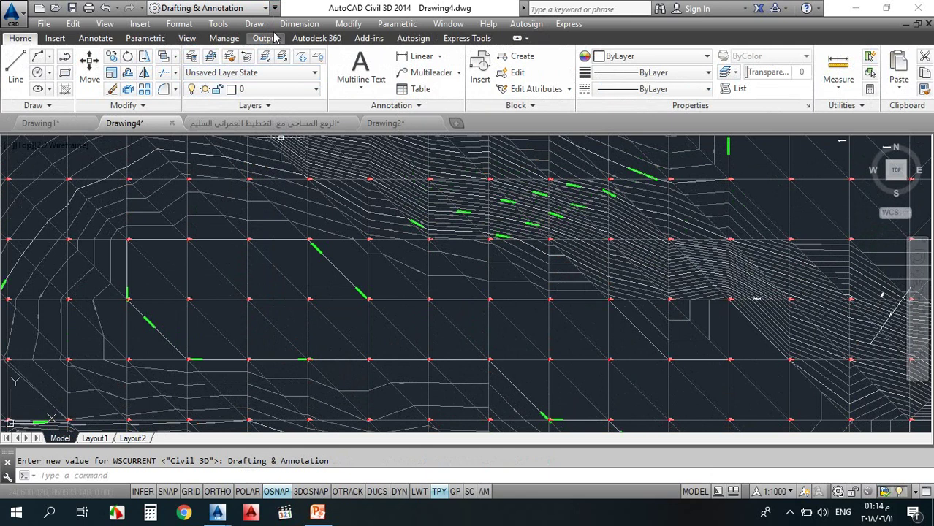
# Set the point style to the X marker with a point size of 50 in absolute units
pyautogui.click(179, 24)
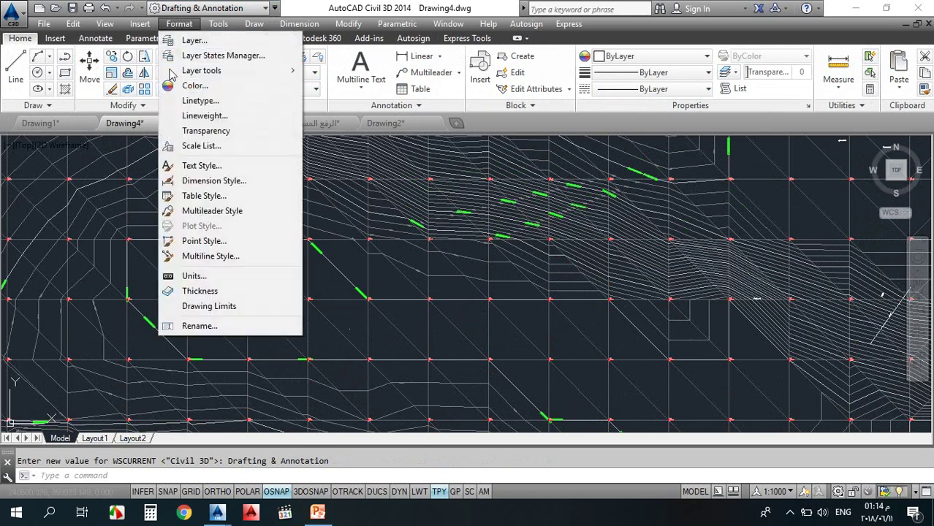
pyautogui.click(245, 241)
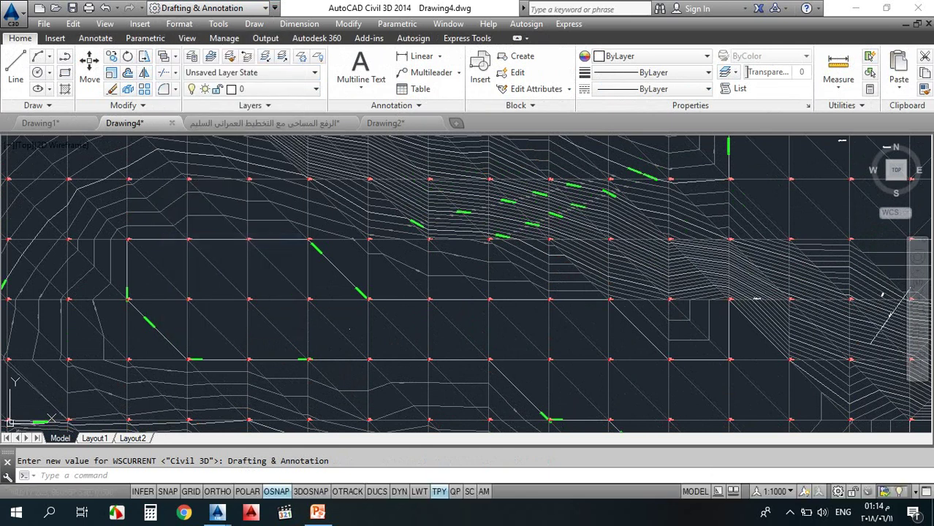
pyautogui.click(499, 165)
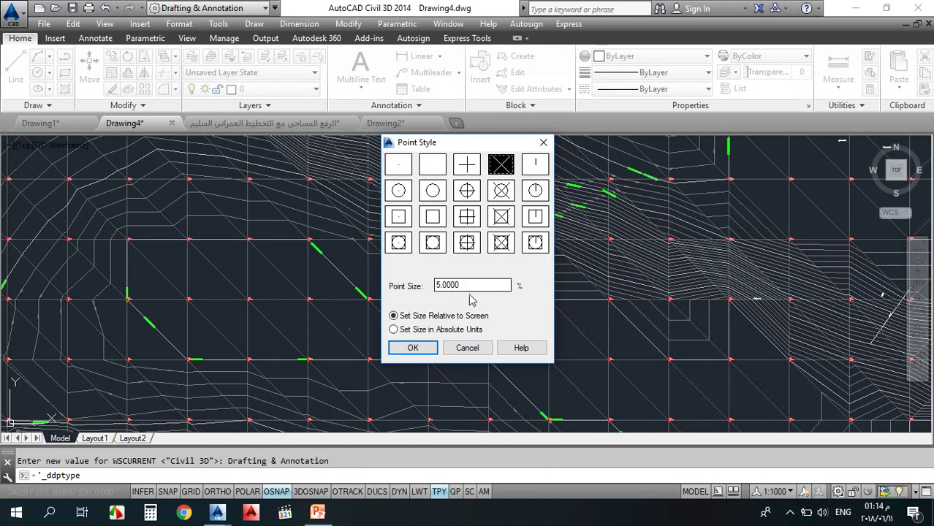
pyautogui.click(449, 329)
pyautogui.click(423, 288)
pyautogui.hotkey('shift', 'Home')
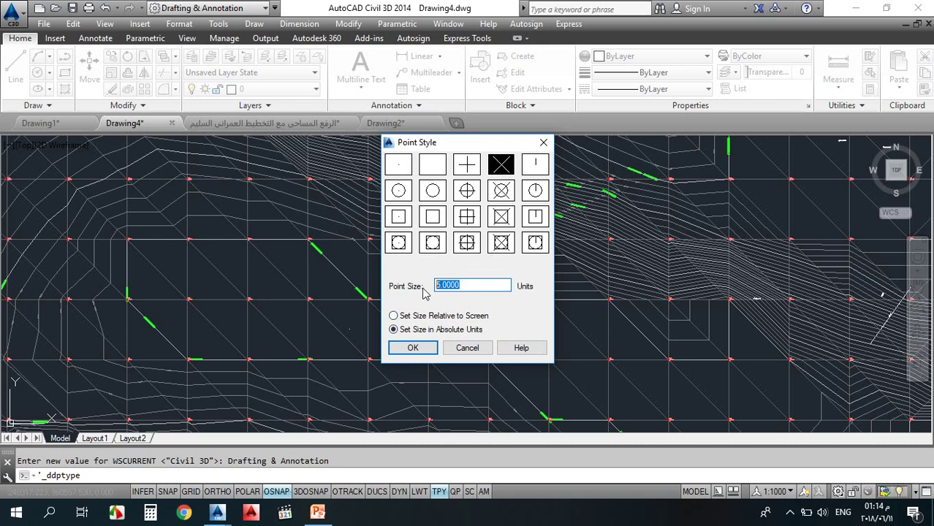
pyautogui.write('50')
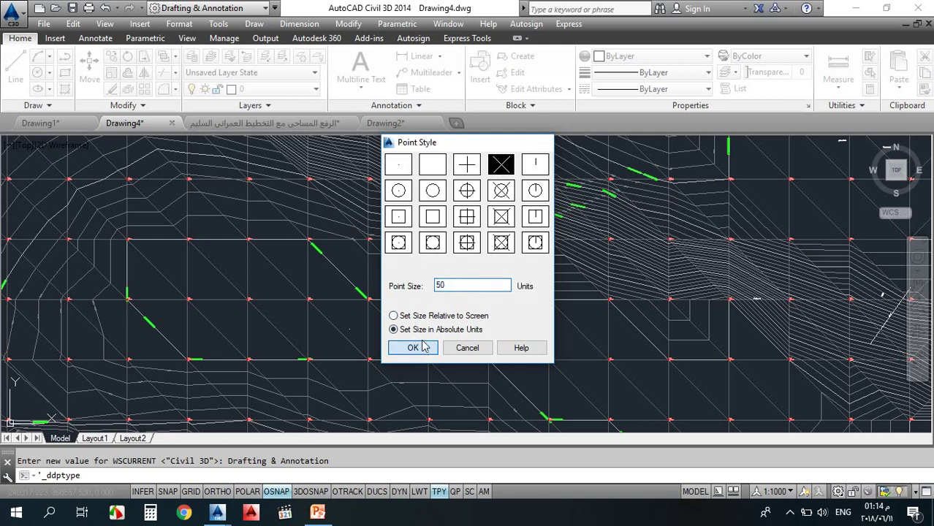
pyautogui.click(413, 348)
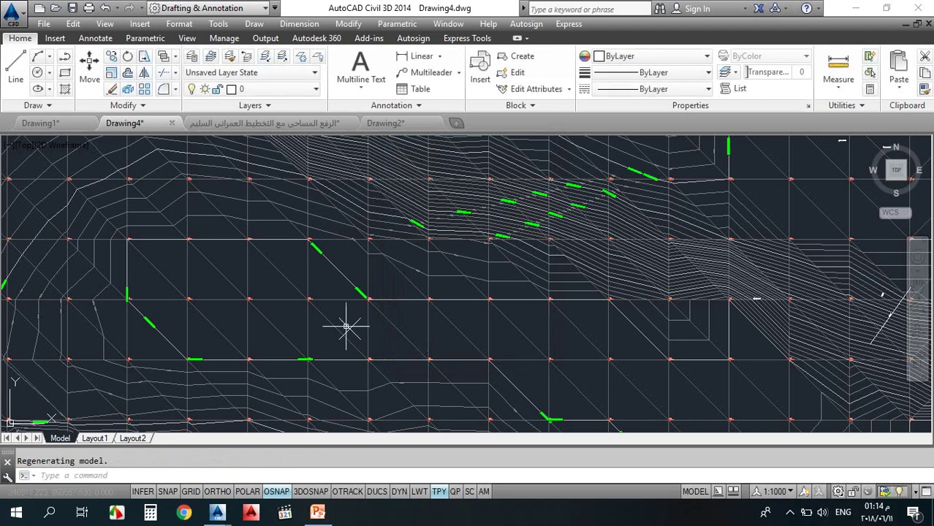
pyautogui.press('Escape')
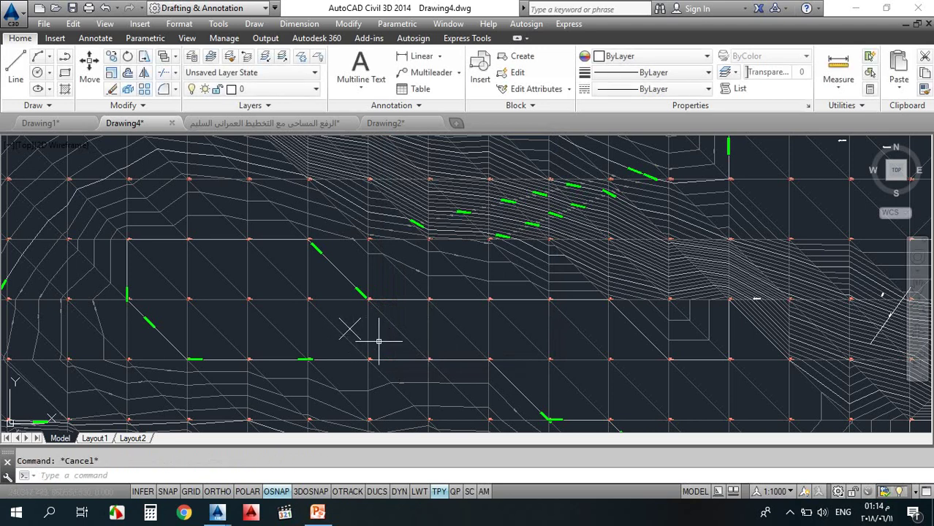